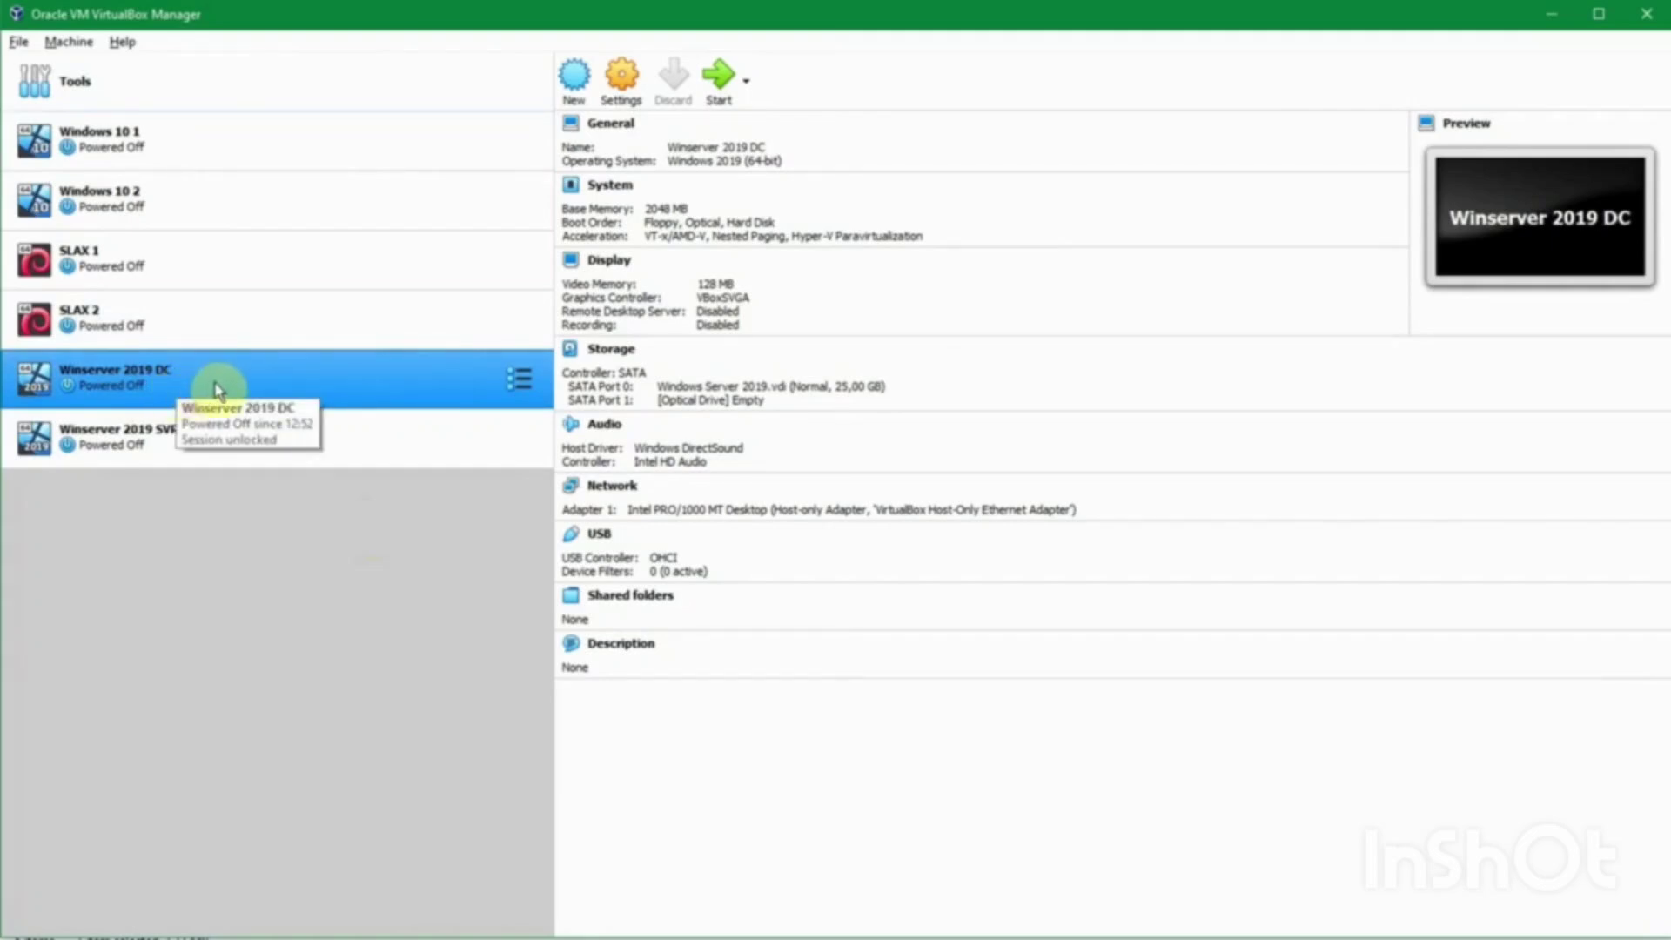
# Step: Open Settings for Winserver 2019 DC from its context menu and focus the name field
pyautogui.rightClick(264, 383)
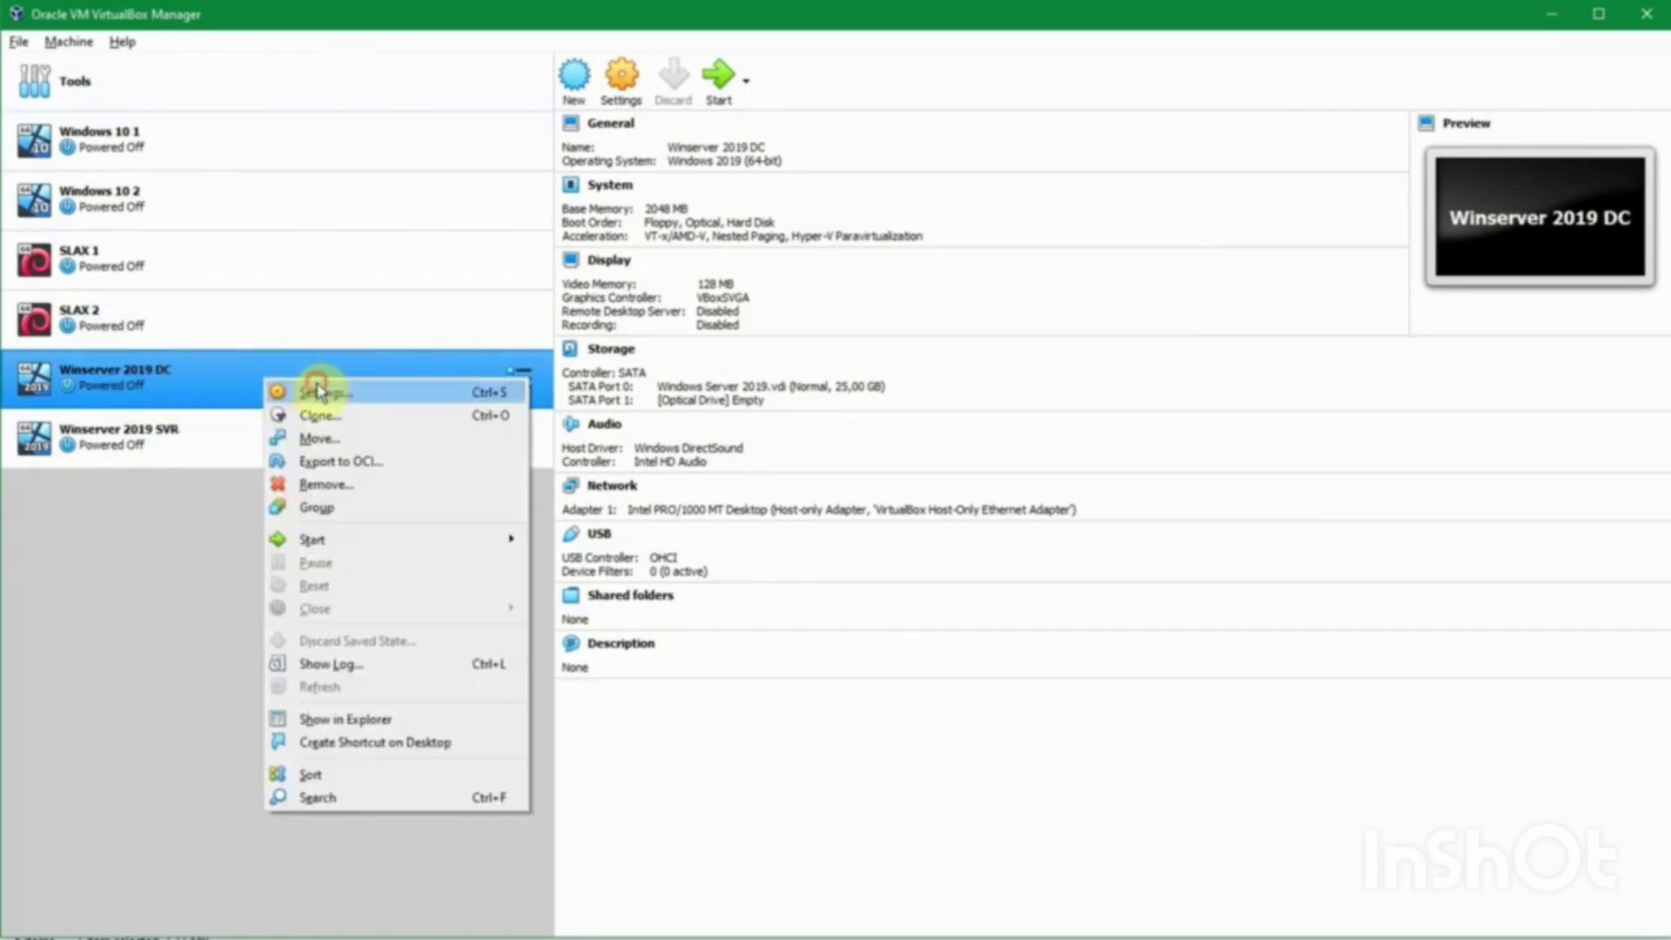
pyautogui.click(318, 391)
pyautogui.click(817, 315)
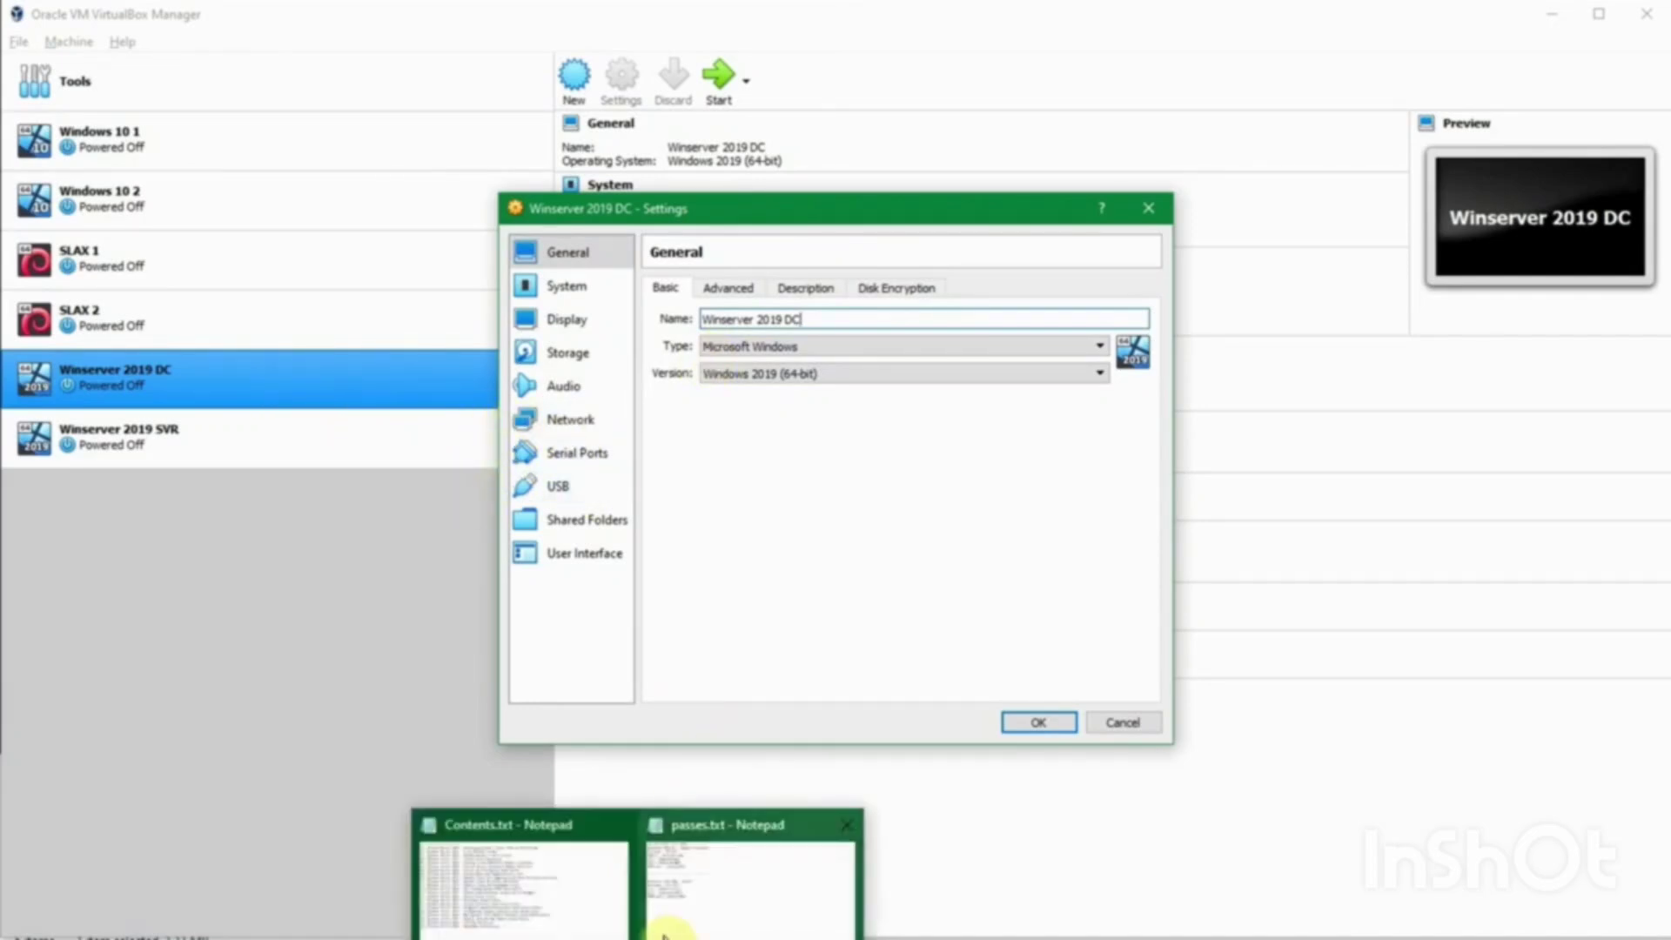
pyautogui.click(683, 914)
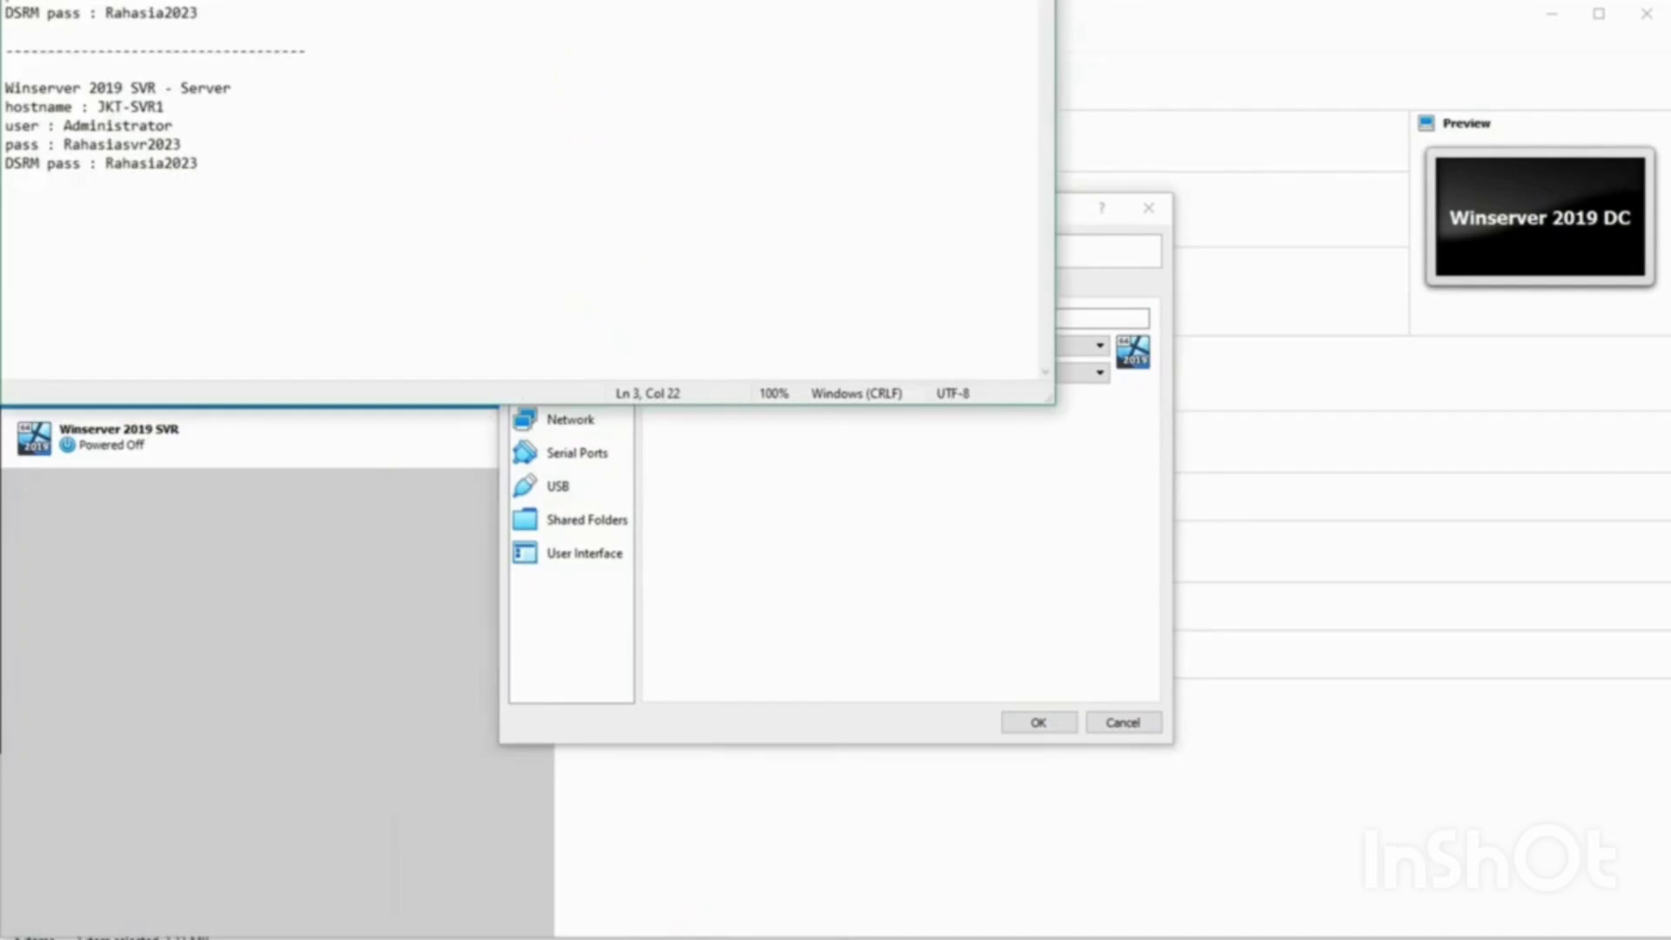
pyautogui.moveTo(532, 0); pyautogui.dragTo(525, 24)
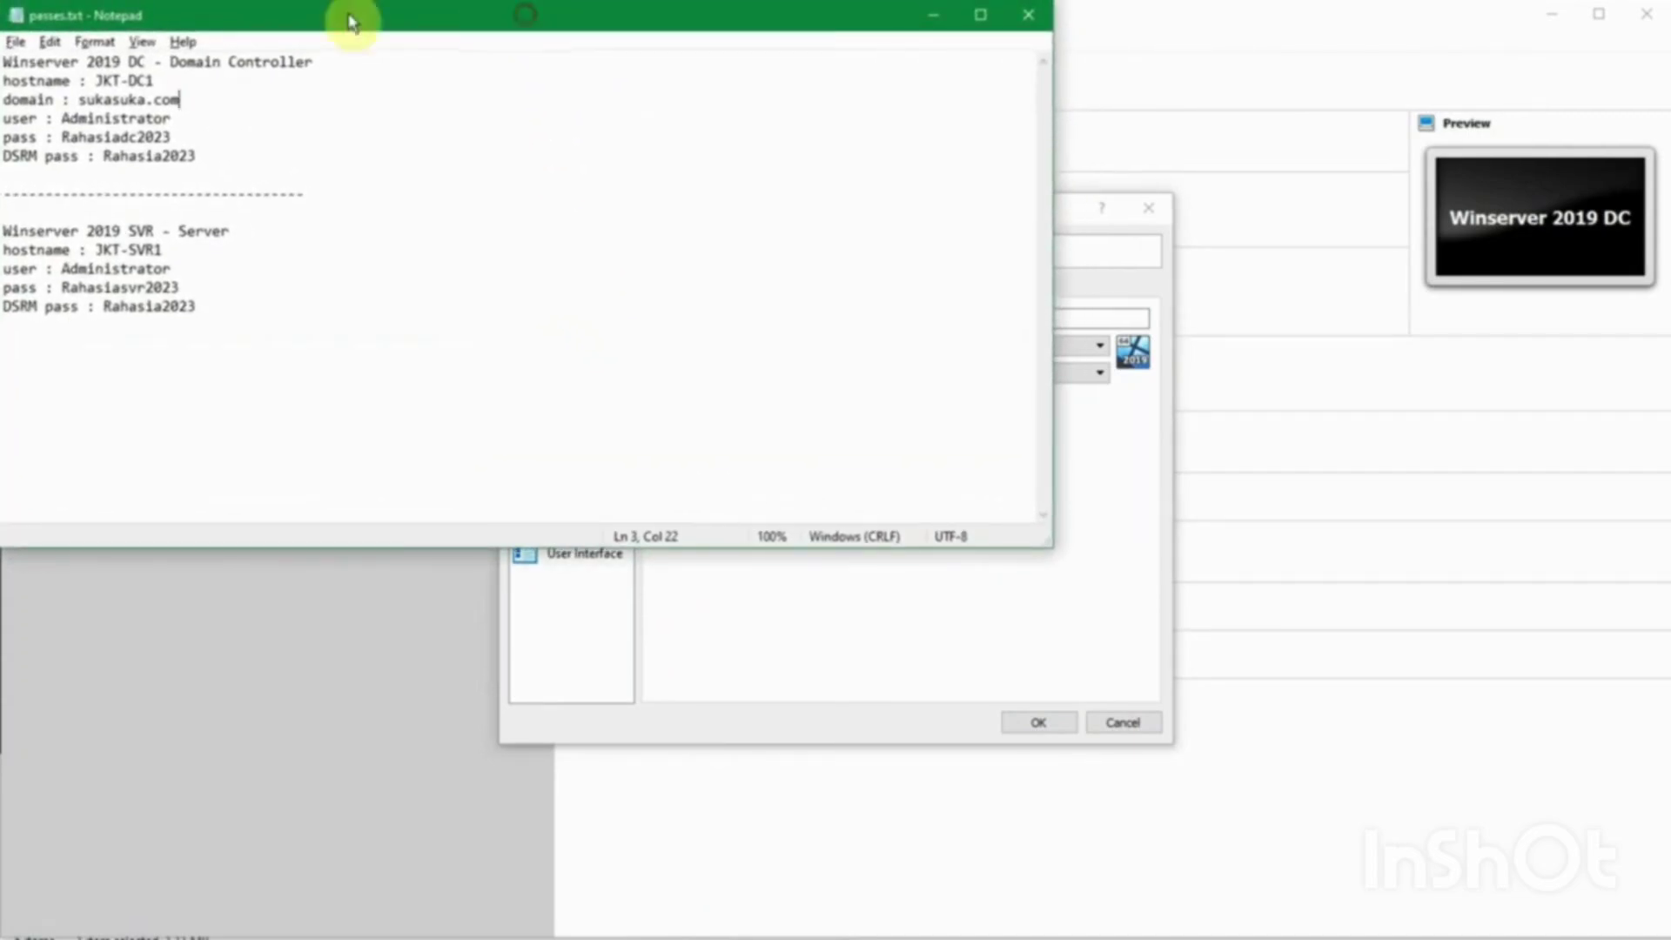
pyautogui.doubleClick(22, 61)
pyautogui.moveTo(22, 61); pyautogui.dragTo(325, 70)
pyautogui.click(27, 78)
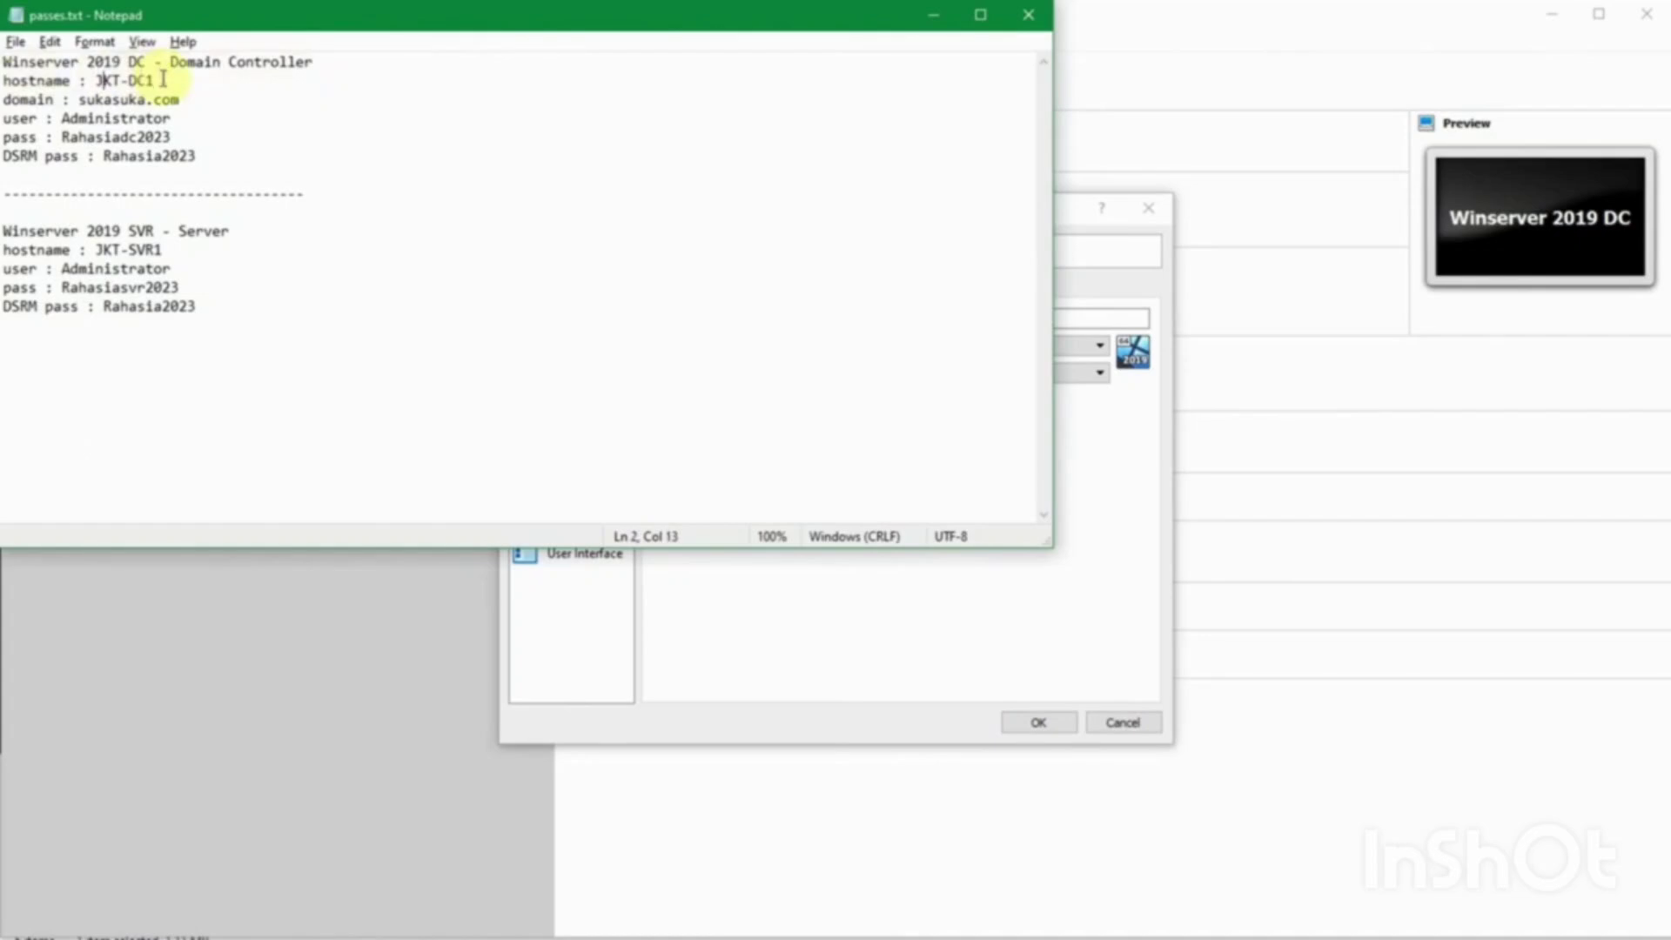
pyautogui.doubleClick(91, 99)
pyautogui.doubleClick(91, 119)
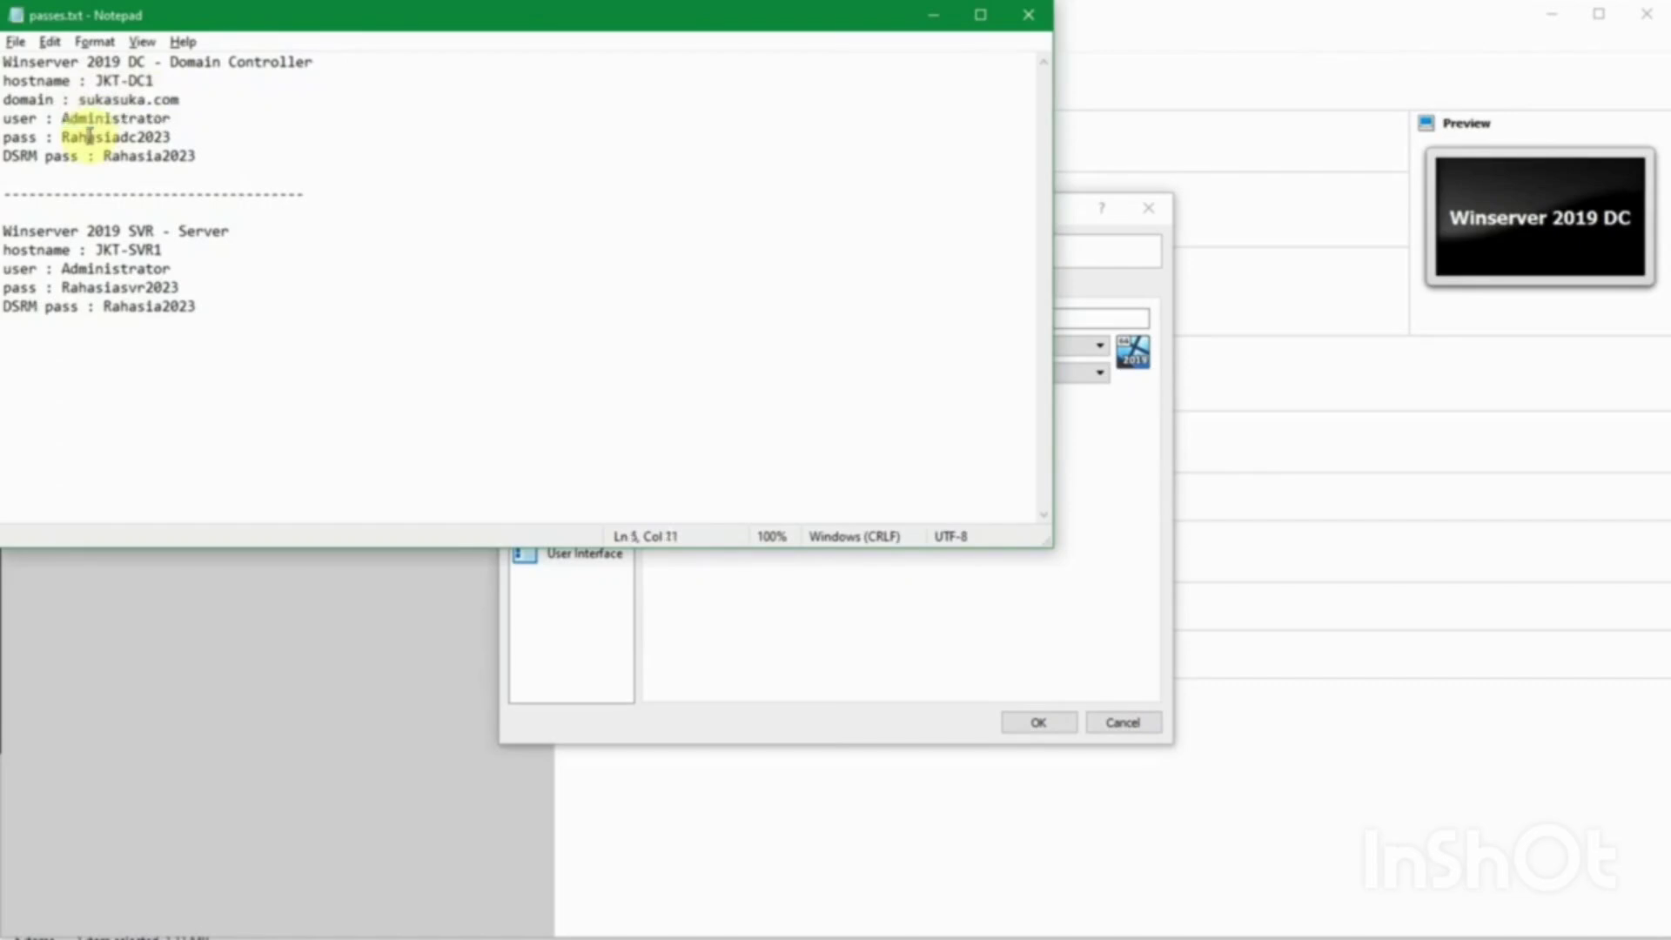
pyautogui.doubleClick(91, 136)
pyautogui.click(184, 135)
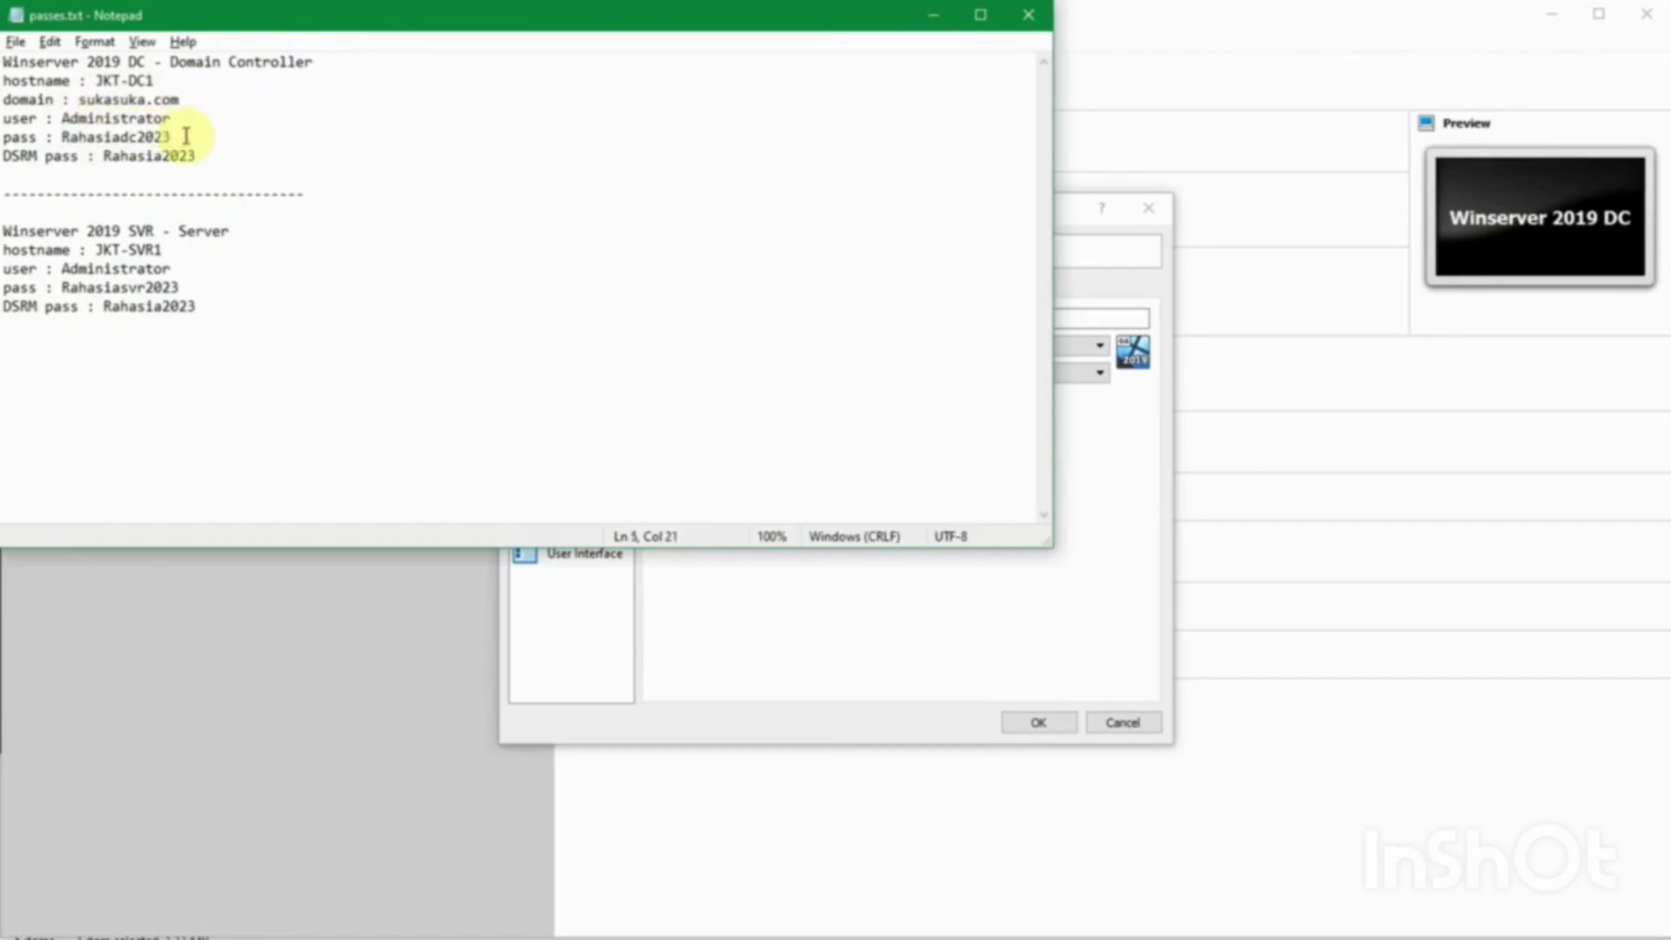
pyautogui.doubleClick(116, 156)
pyautogui.click(214, 137)
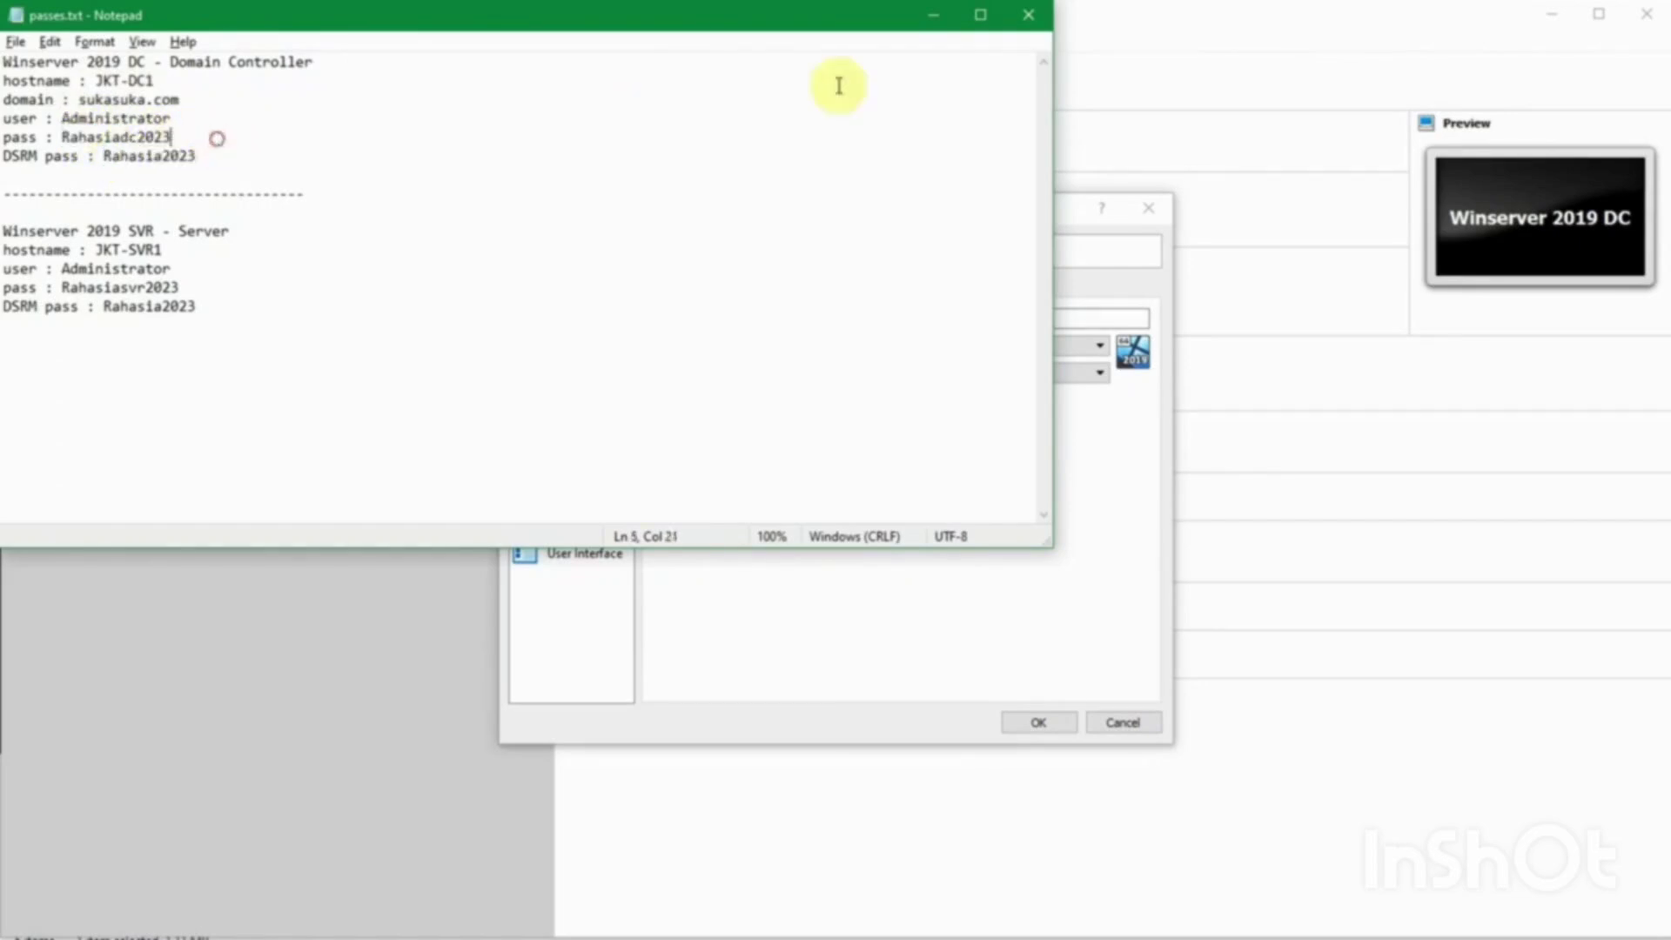
pyautogui.click(929, 30)
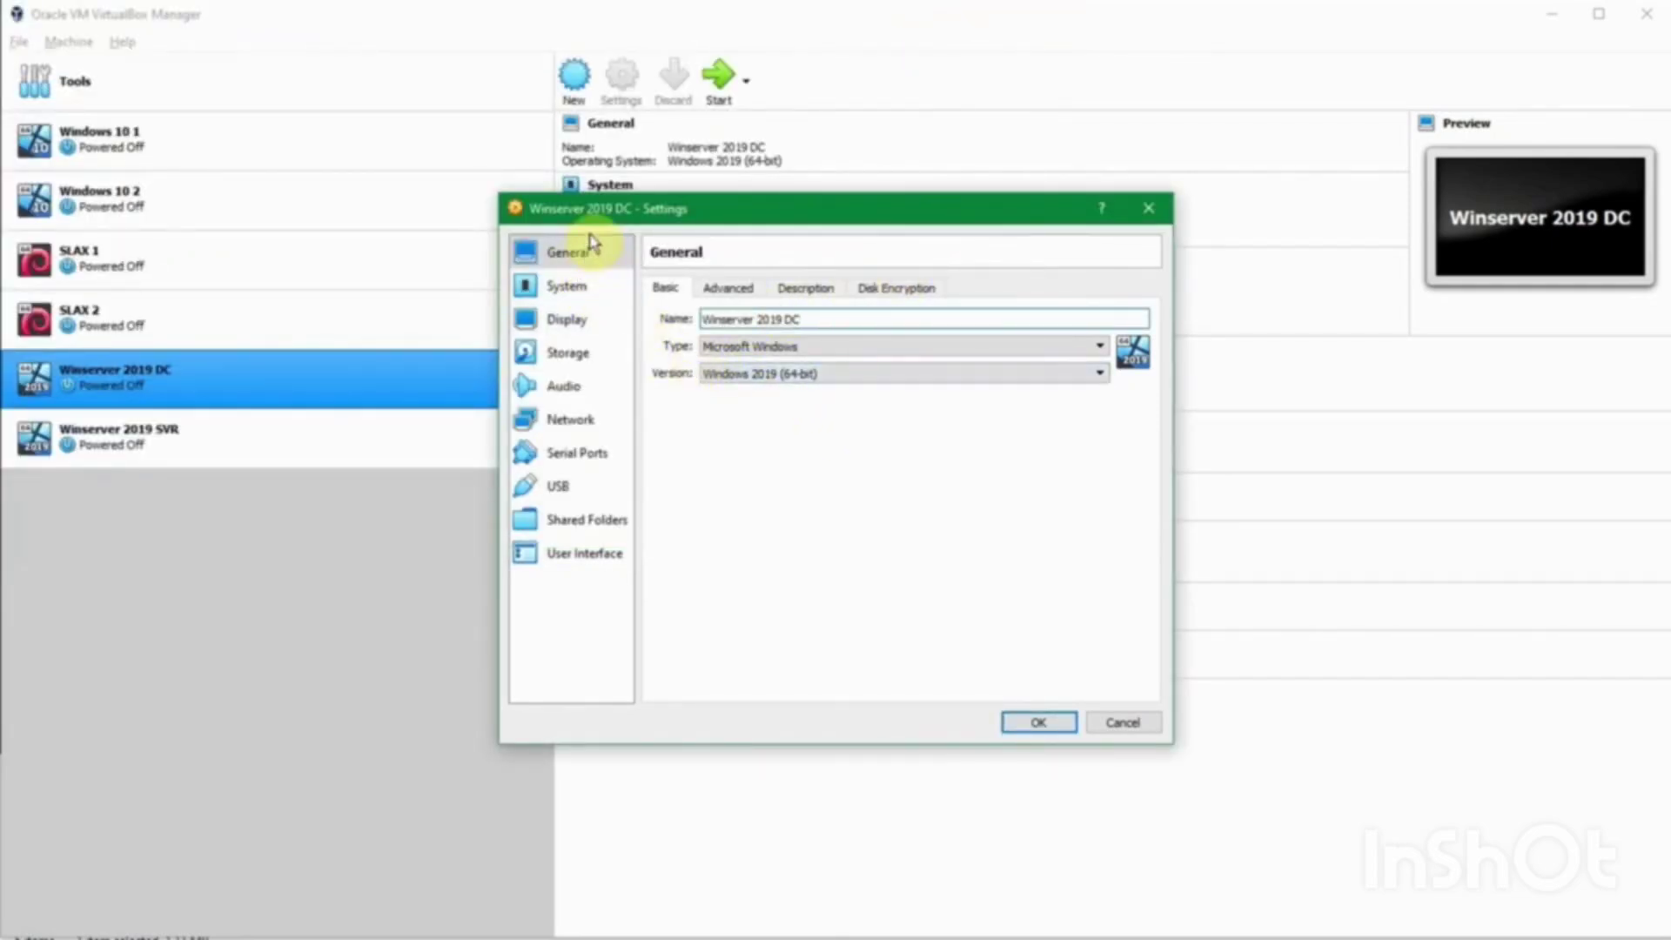
# Step: Attach Adapter 1 to Host-only Adapter 'VirtualBox Host-Only Ethernet Adapter' and save with OK
pyautogui.moveTo(592, 225); pyautogui.dragTo(586, 224)
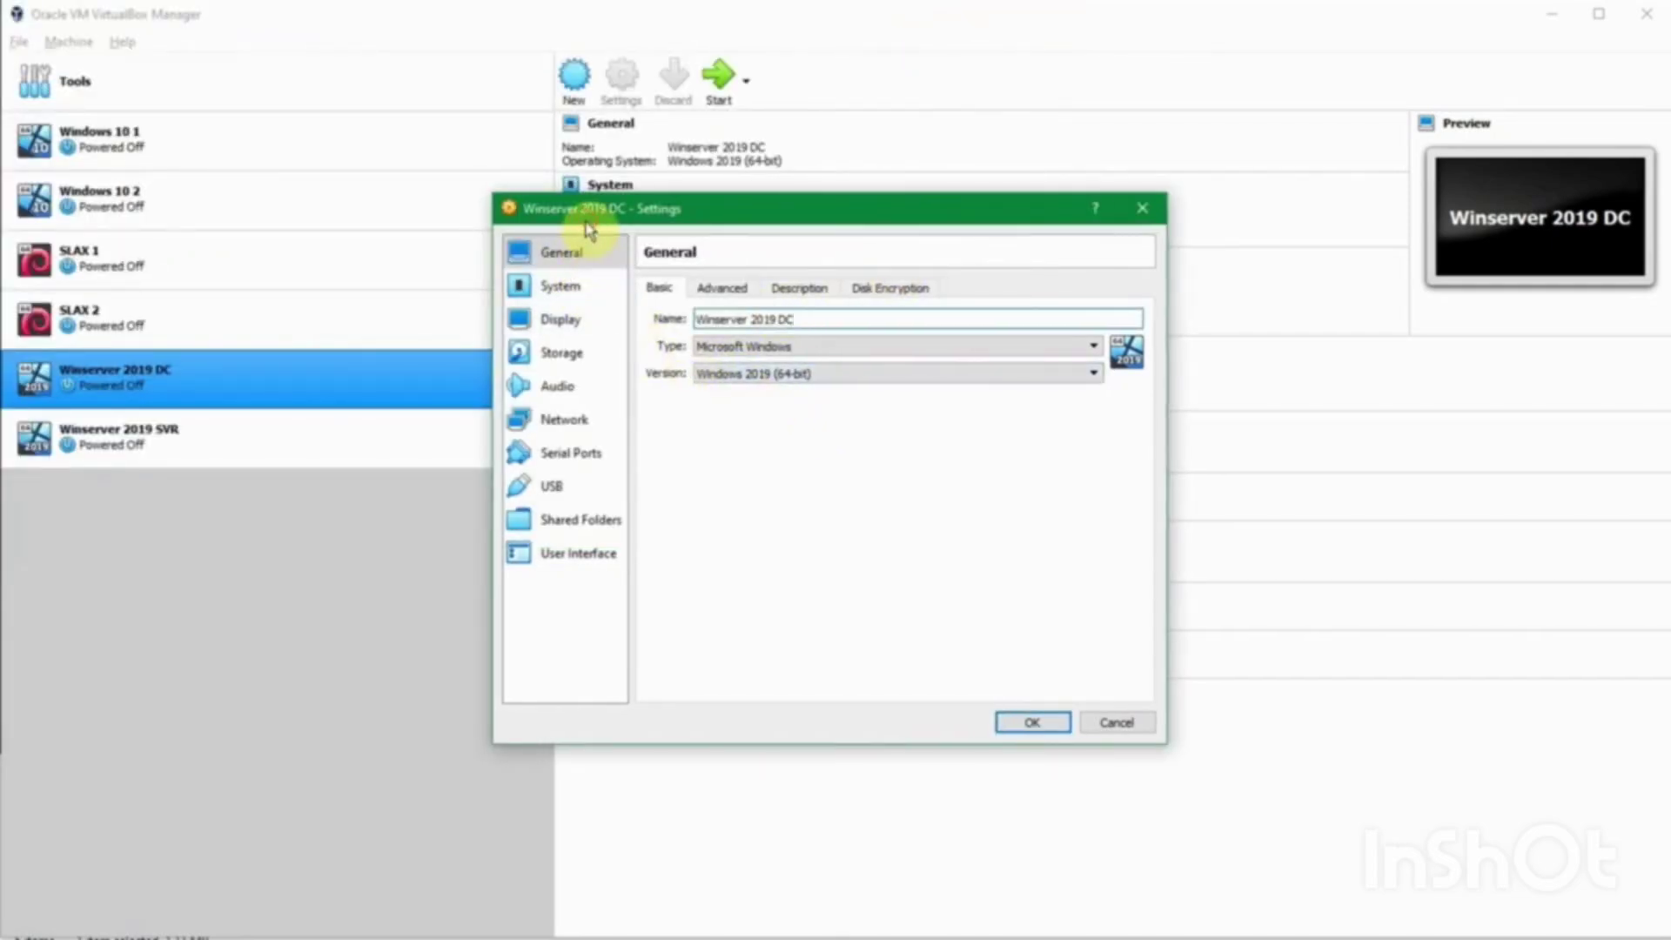
pyautogui.click(582, 424)
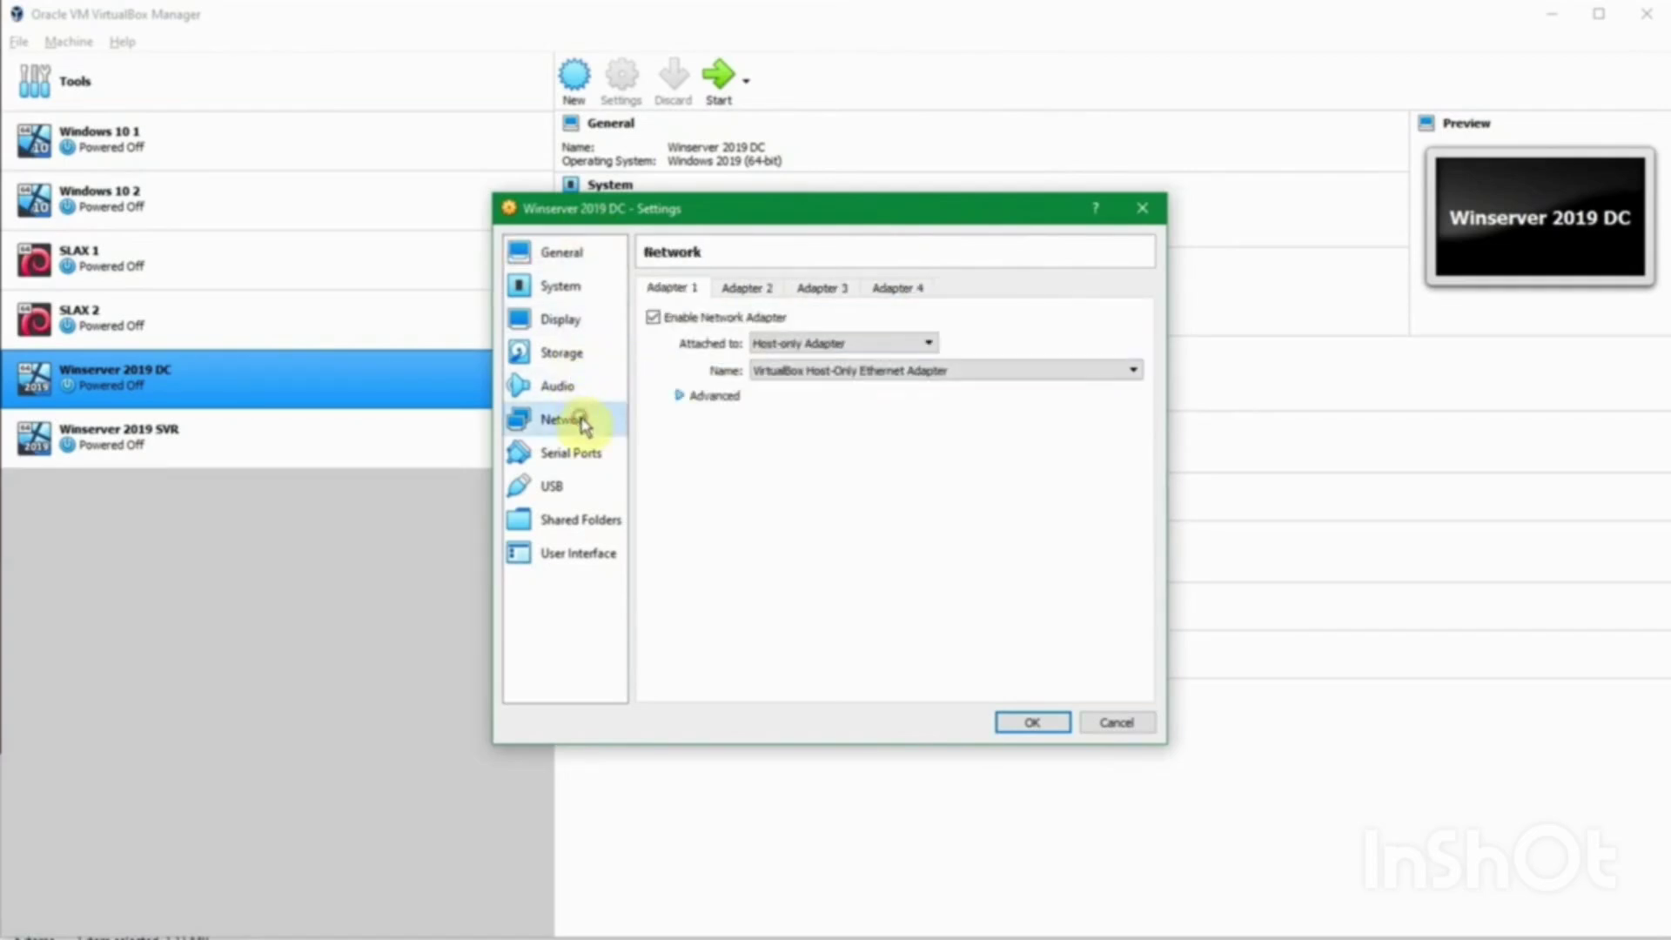
pyautogui.click(826, 347)
pyautogui.click(825, 346)
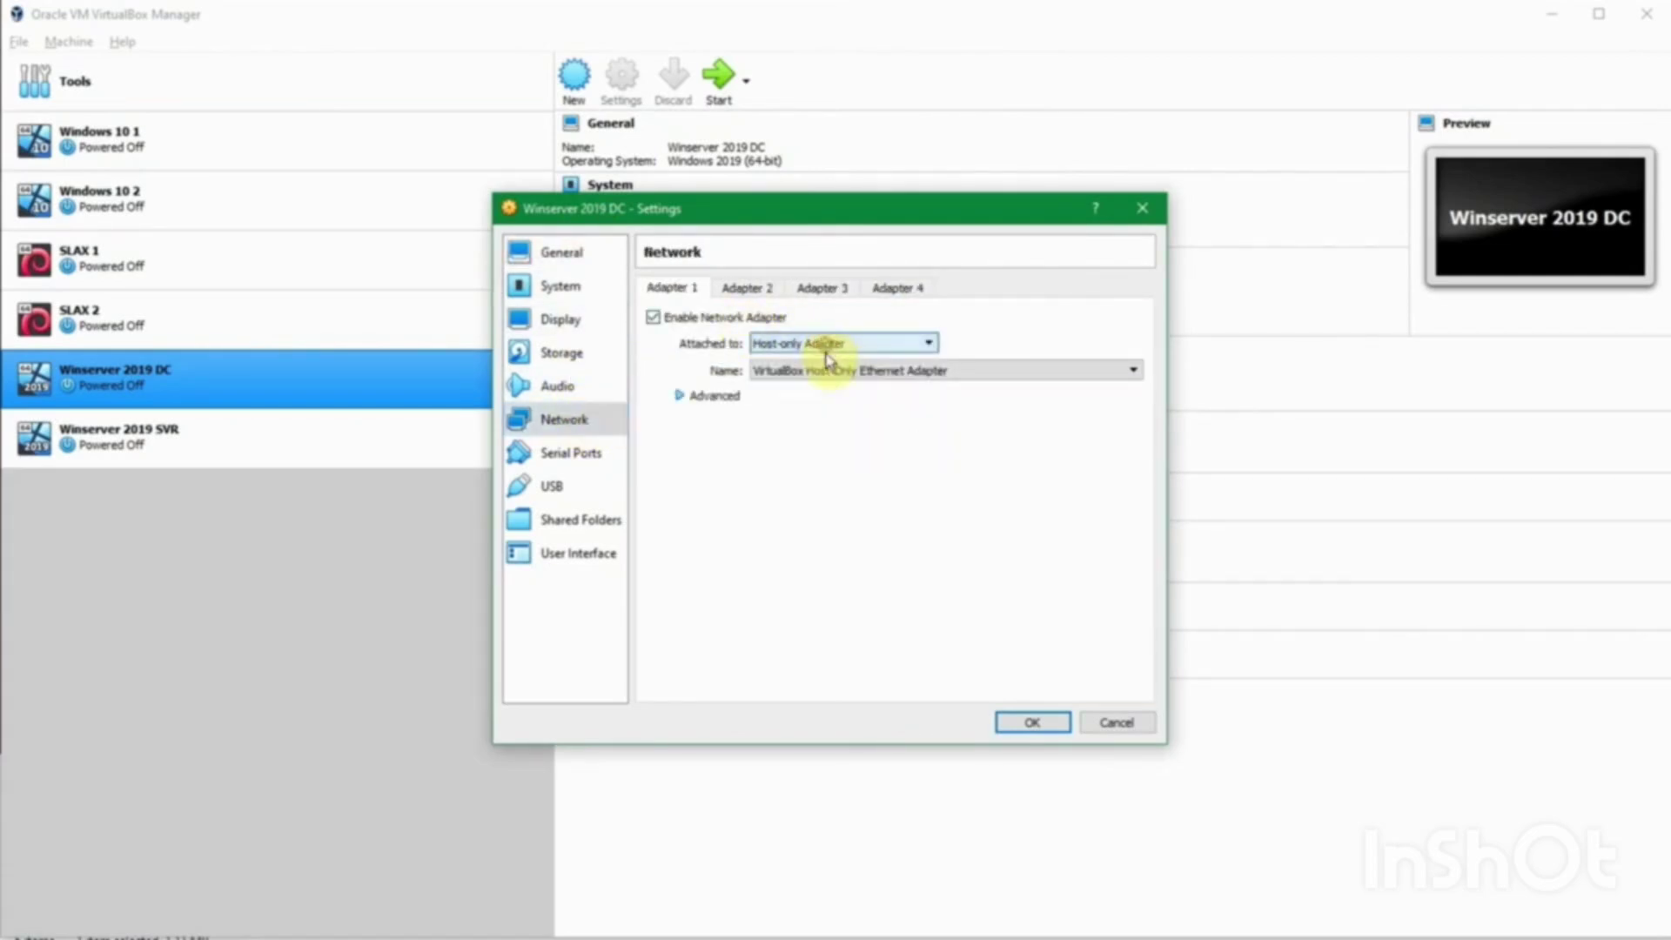
pyautogui.click(828, 371)
pyautogui.click(832, 386)
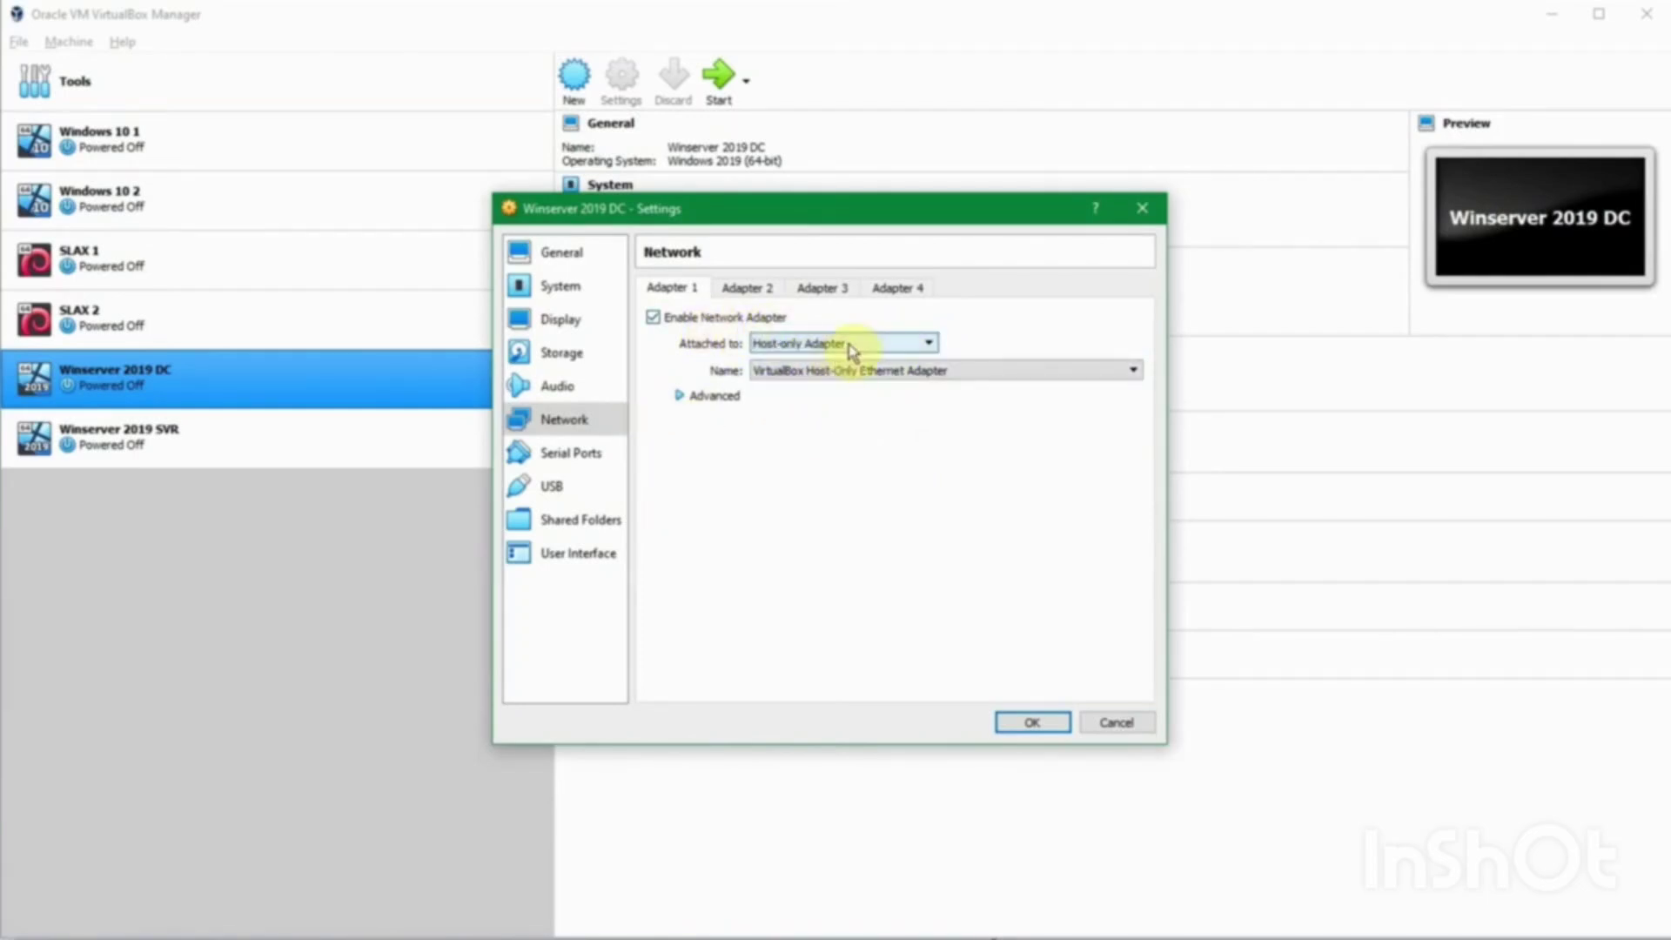
pyautogui.click(852, 372)
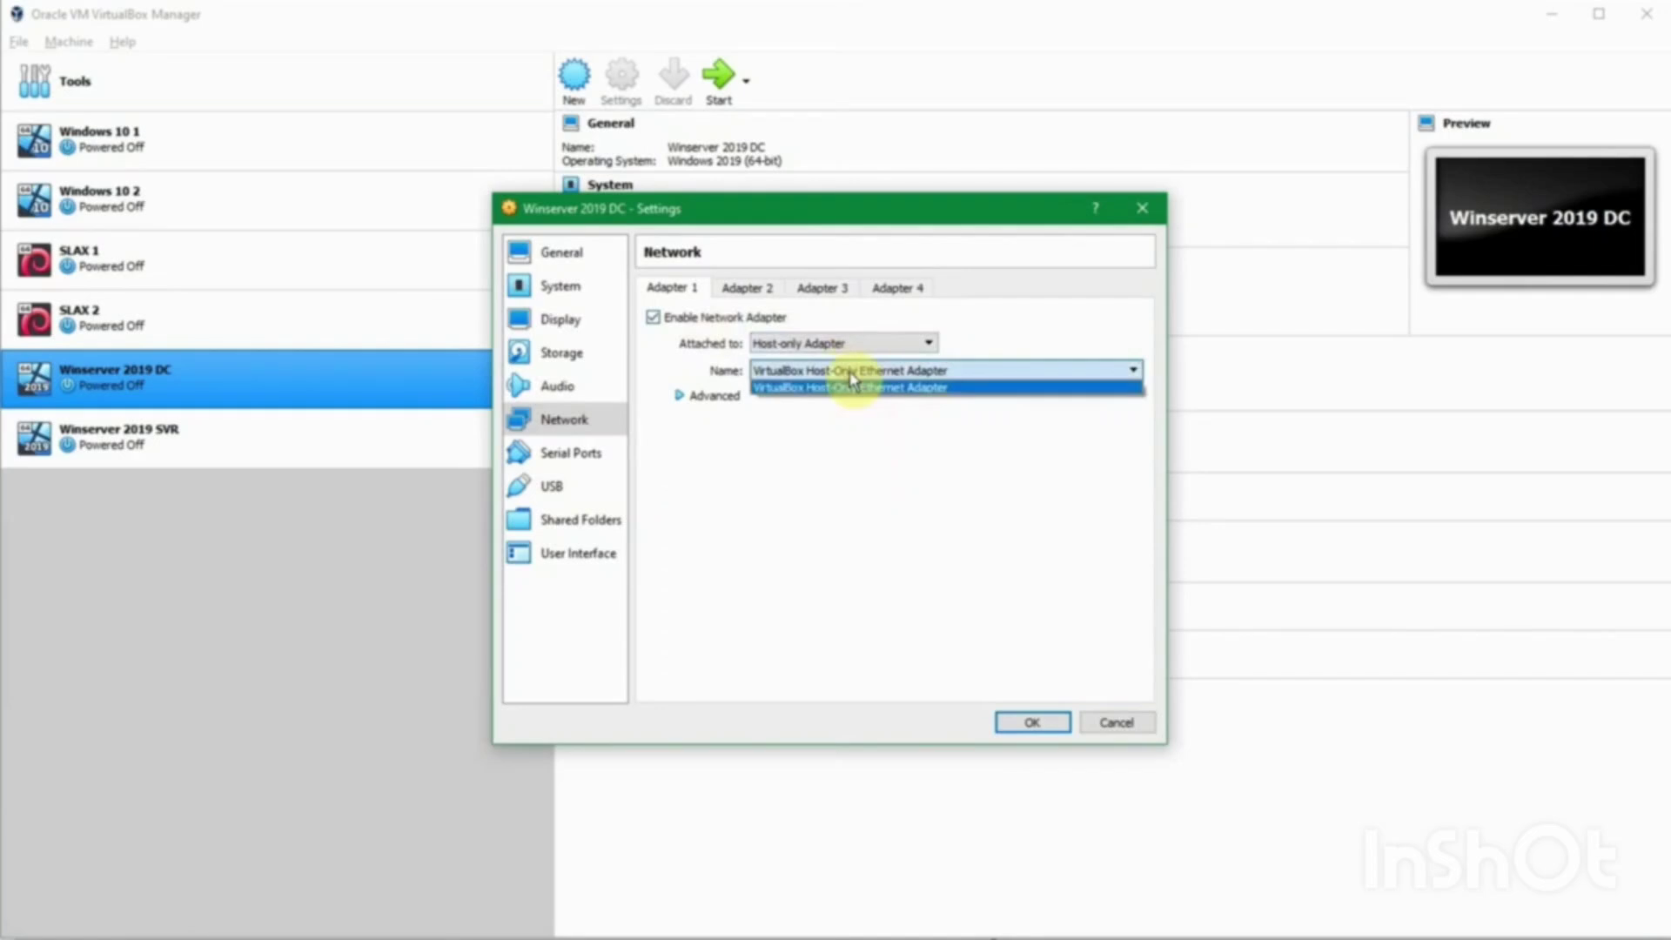
pyautogui.click(853, 386)
pyautogui.click(1031, 723)
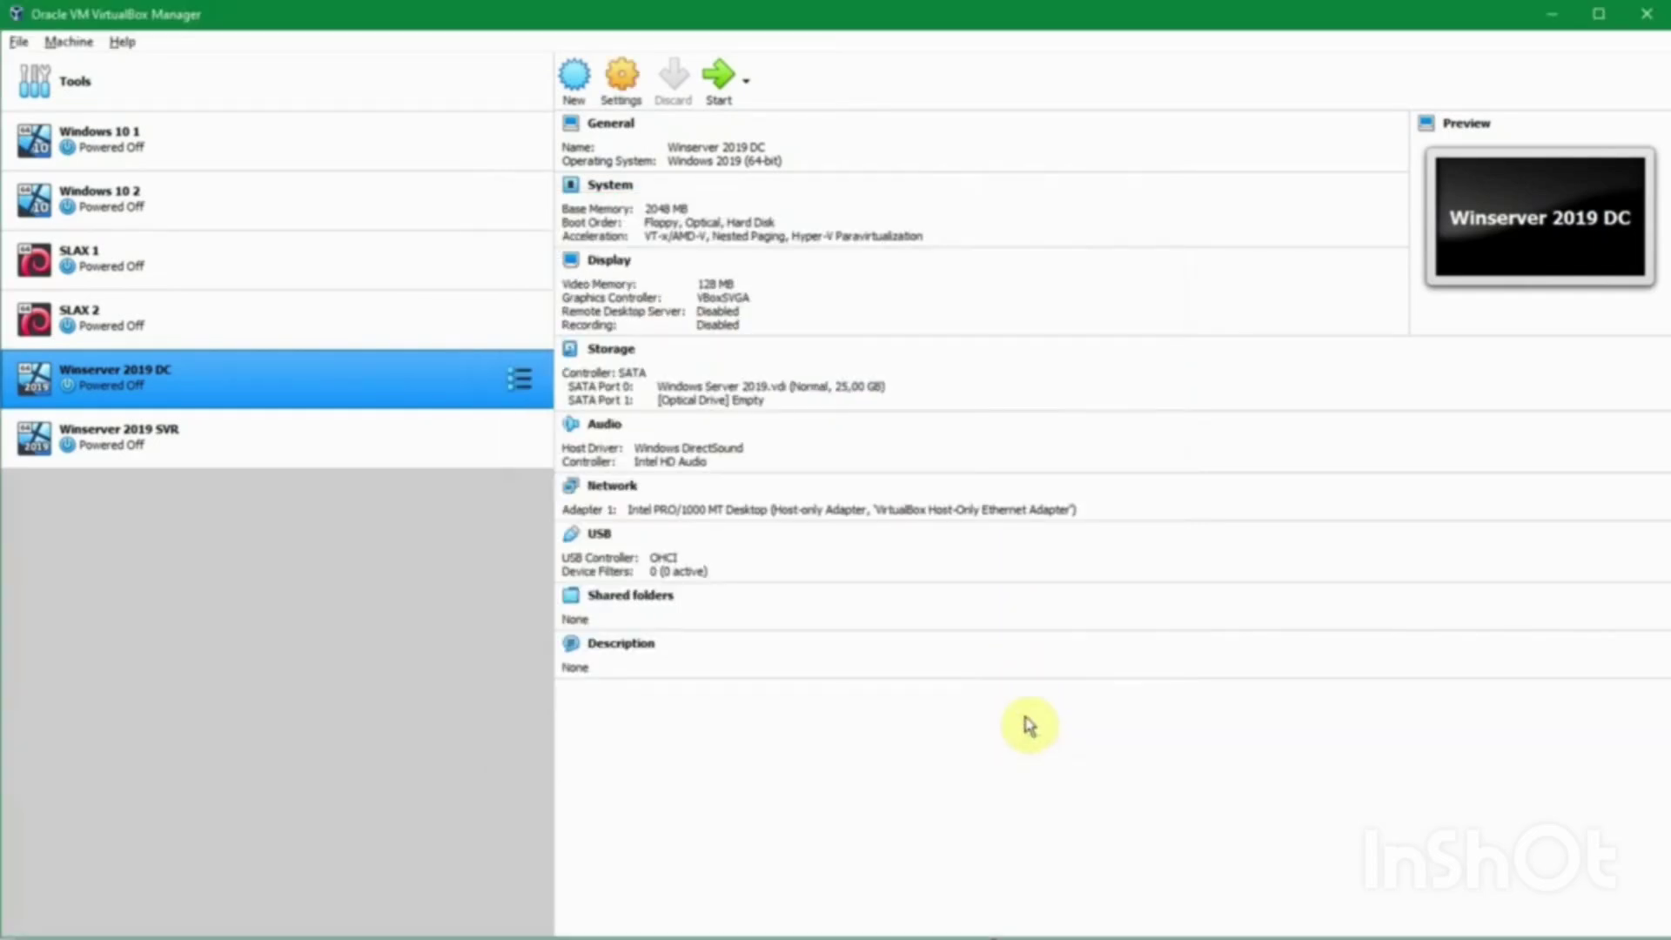
# Step: Check the host-only DHCP range 192.168.56.101–192.168.56.254, then start Winserver 2019 DC
pyautogui.click(19, 42)
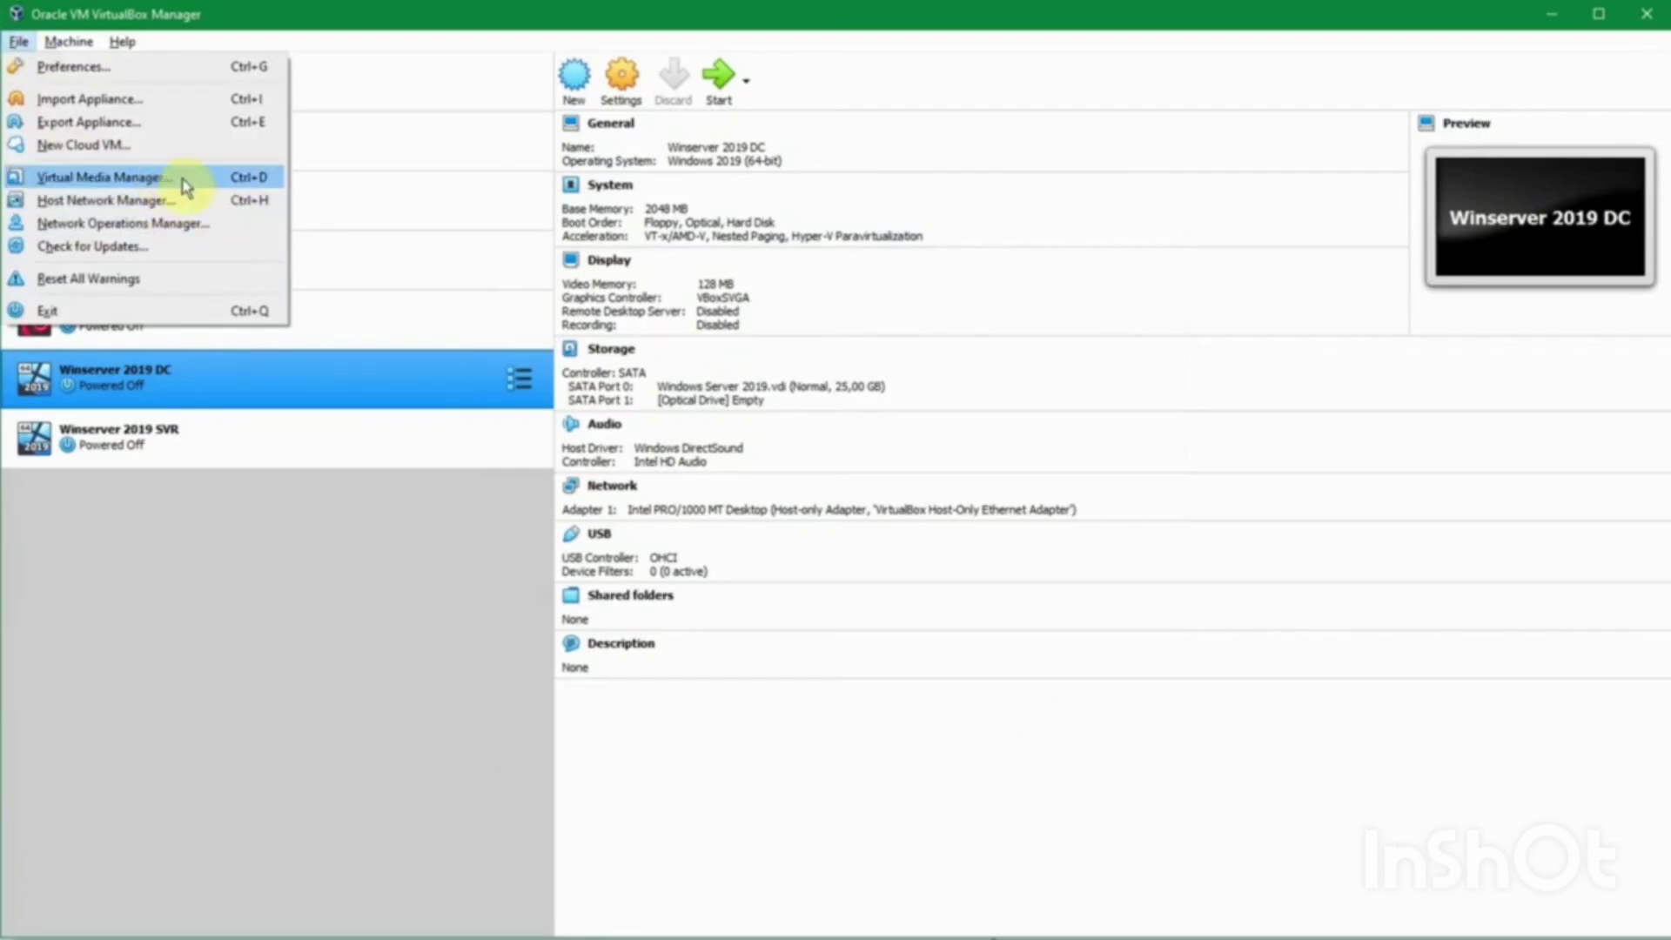
pyautogui.click(188, 201)
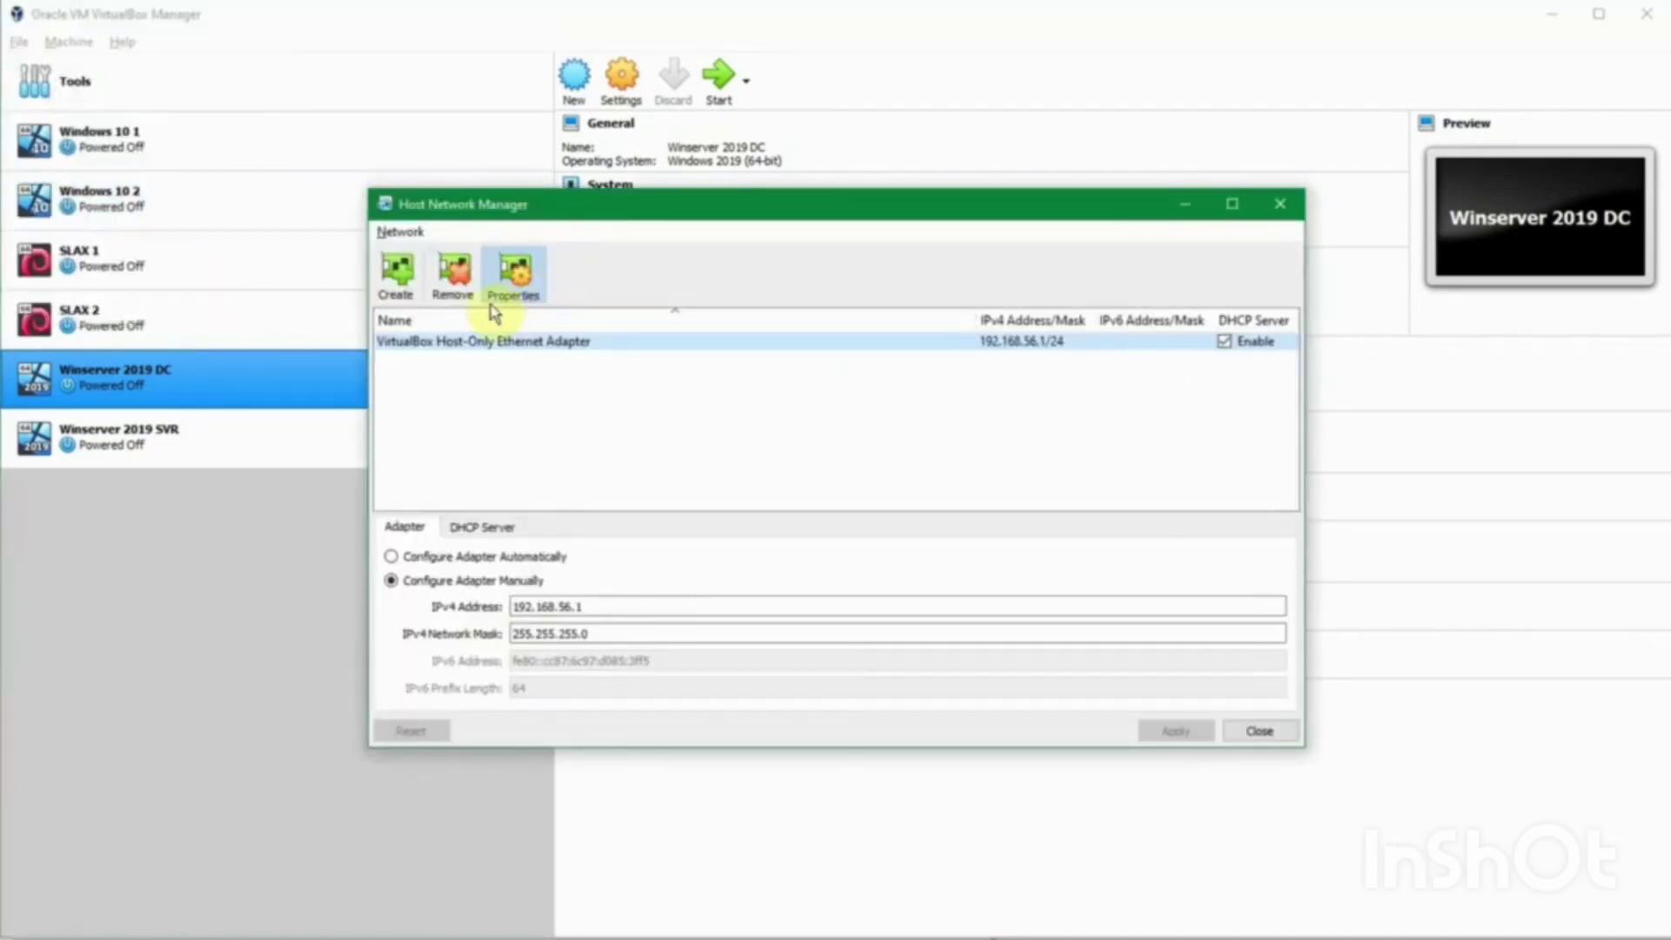
pyautogui.click(501, 528)
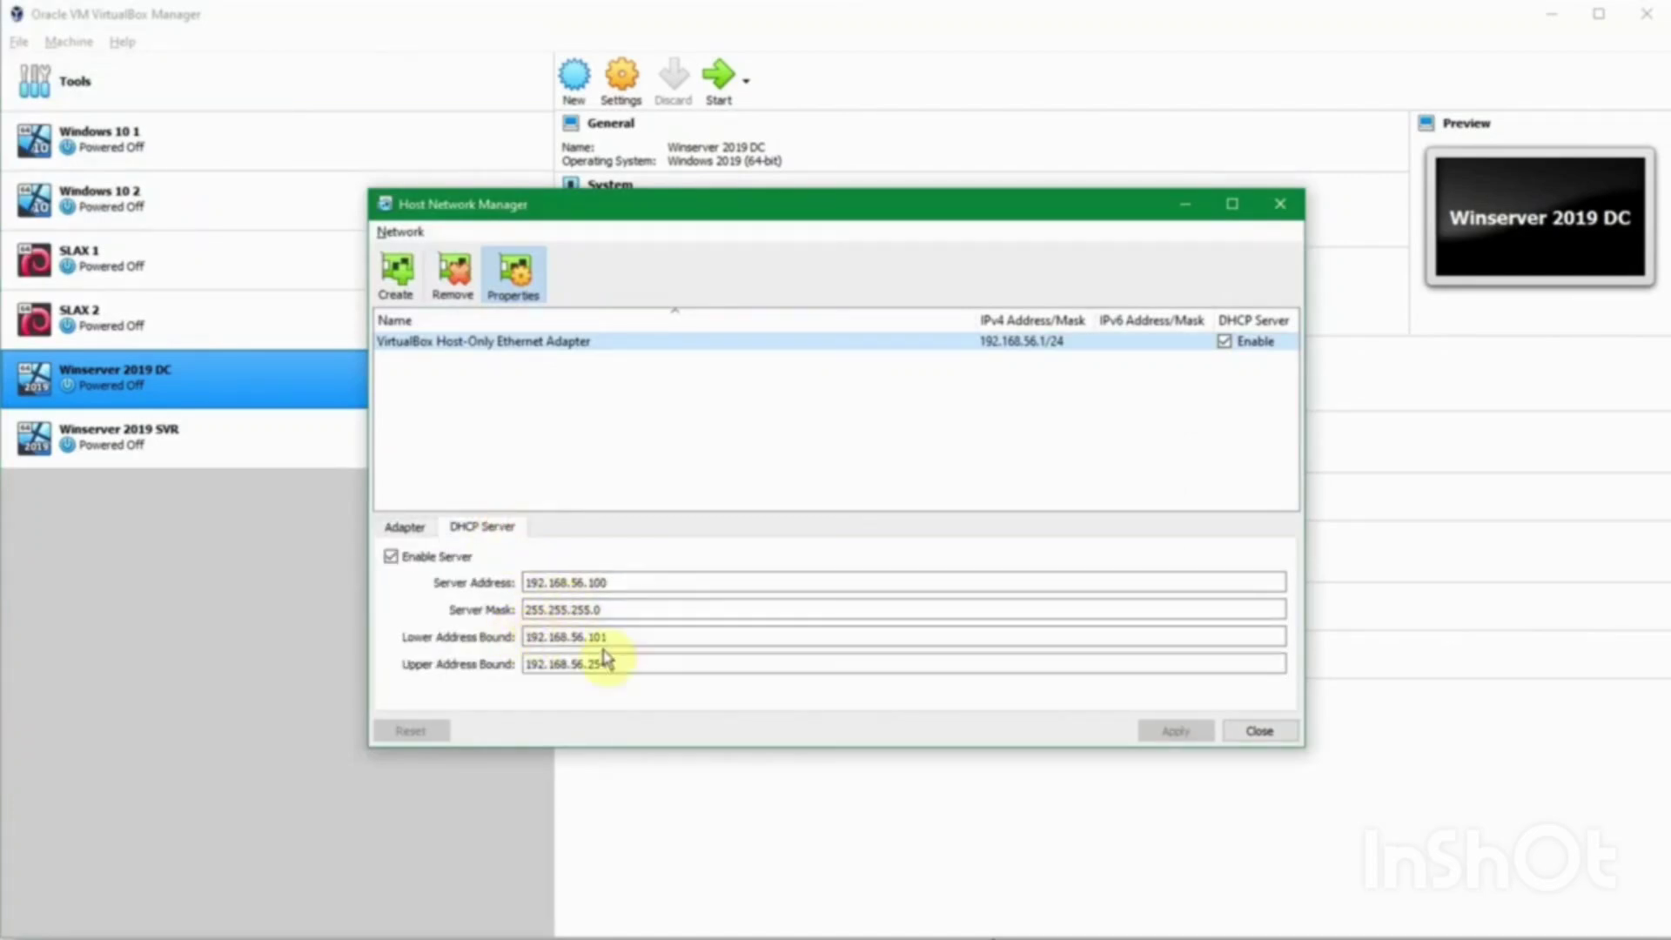
pyautogui.click(601, 638)
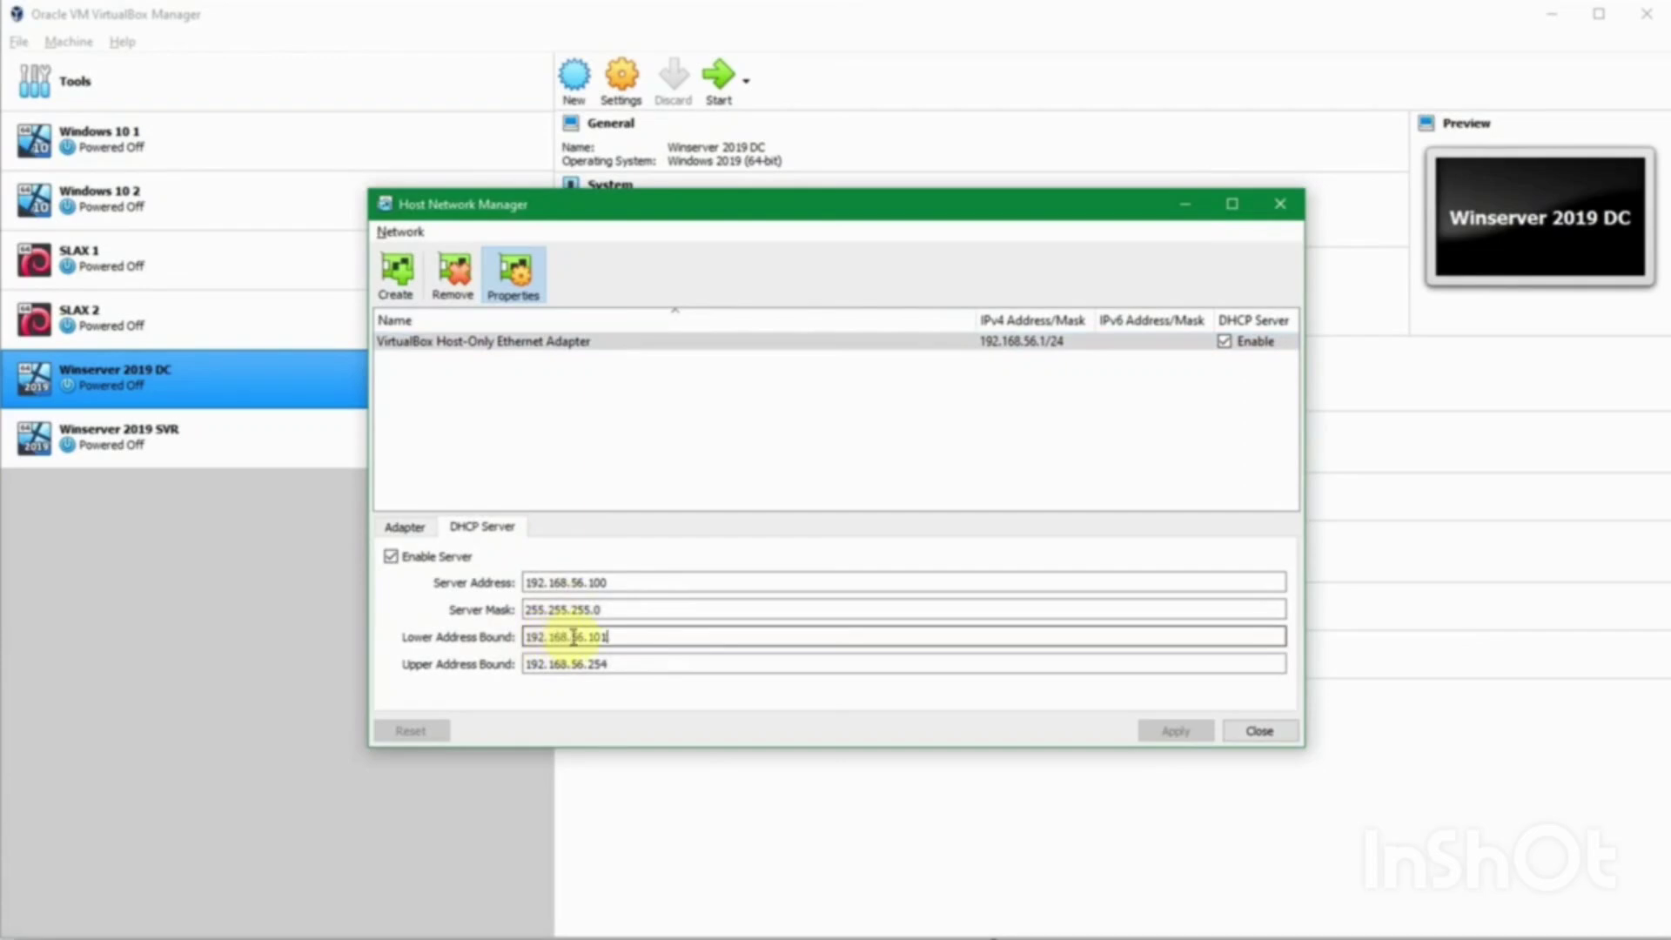
pyautogui.click(606, 664)
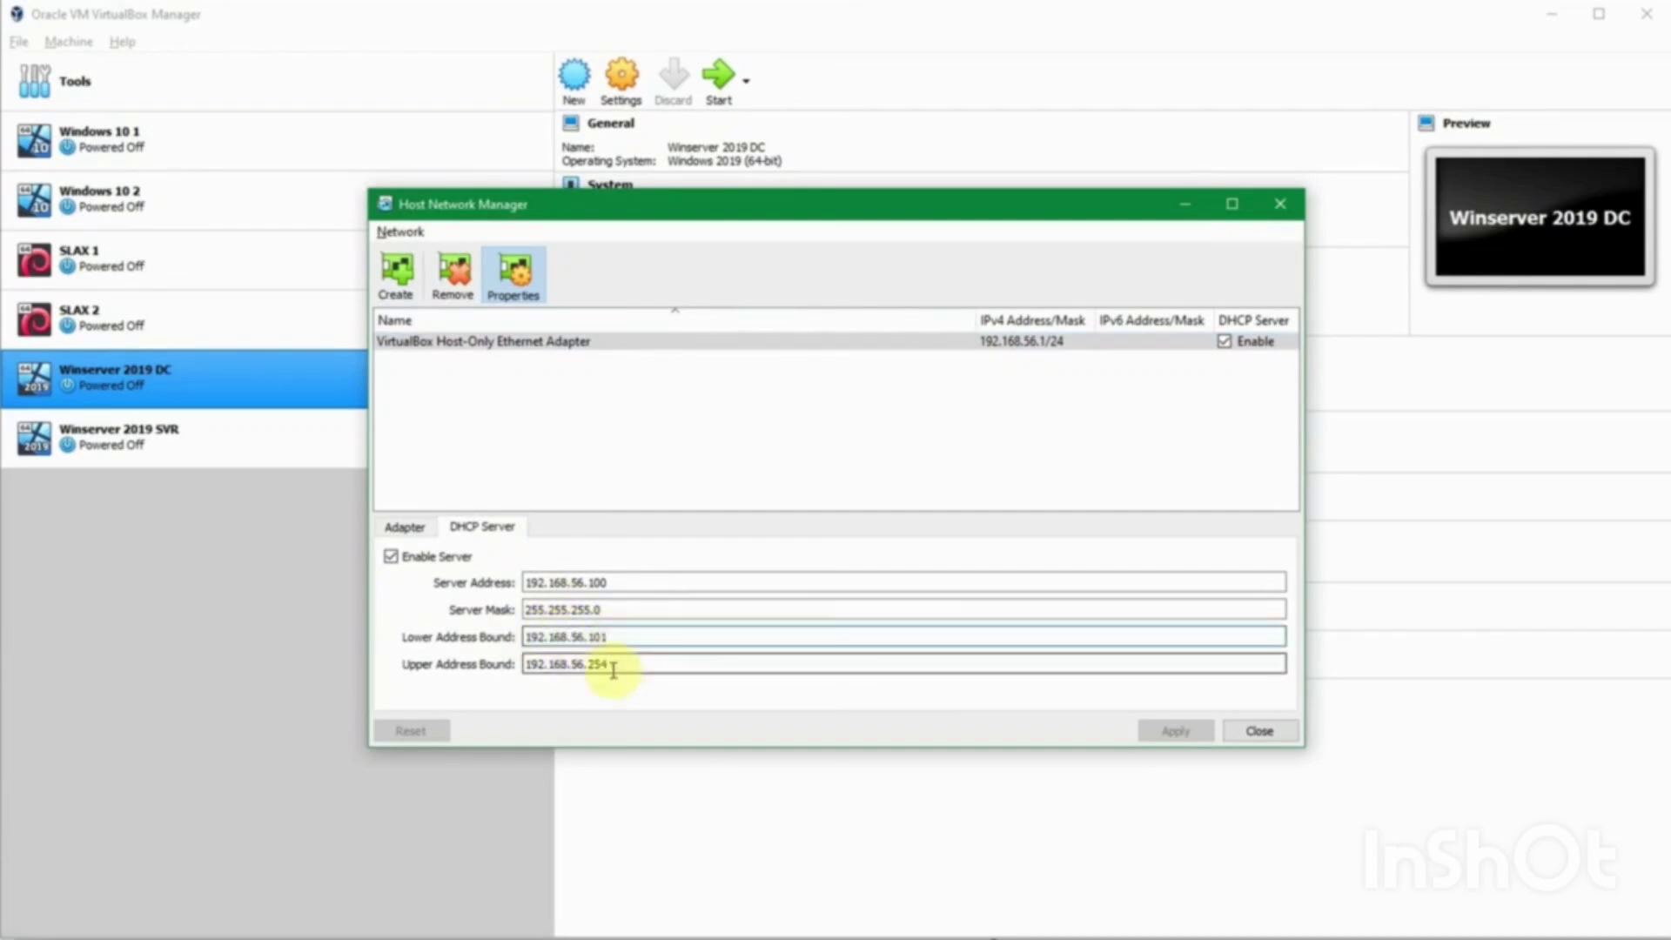
pyautogui.click(1246, 732)
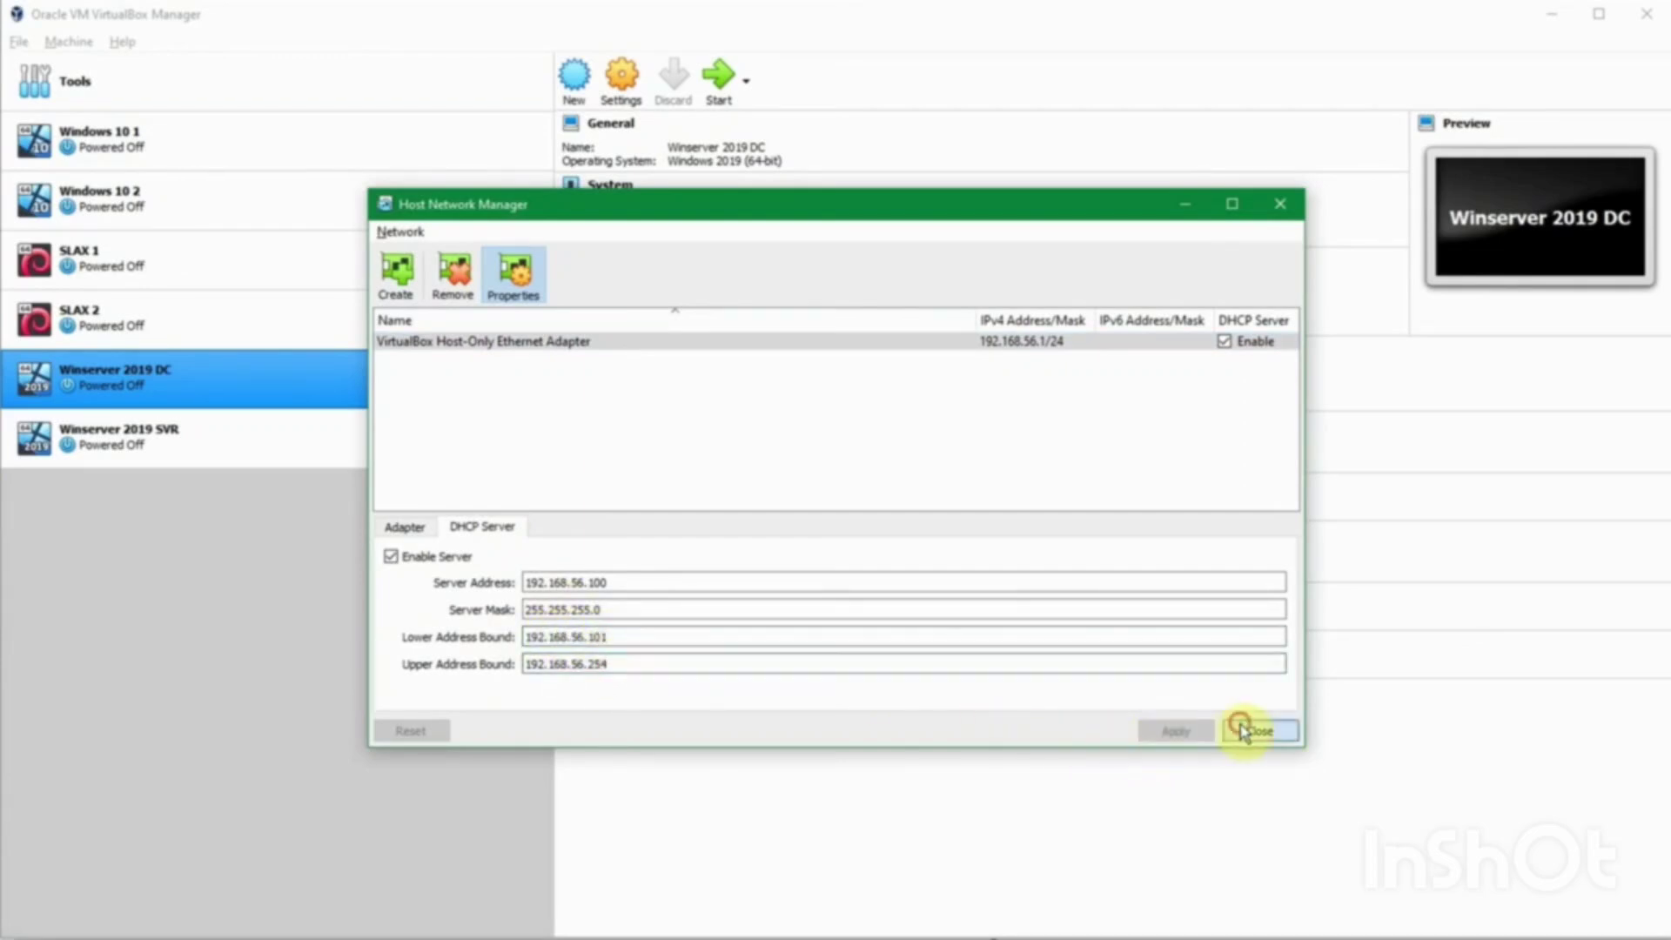
pyautogui.click(713, 87)
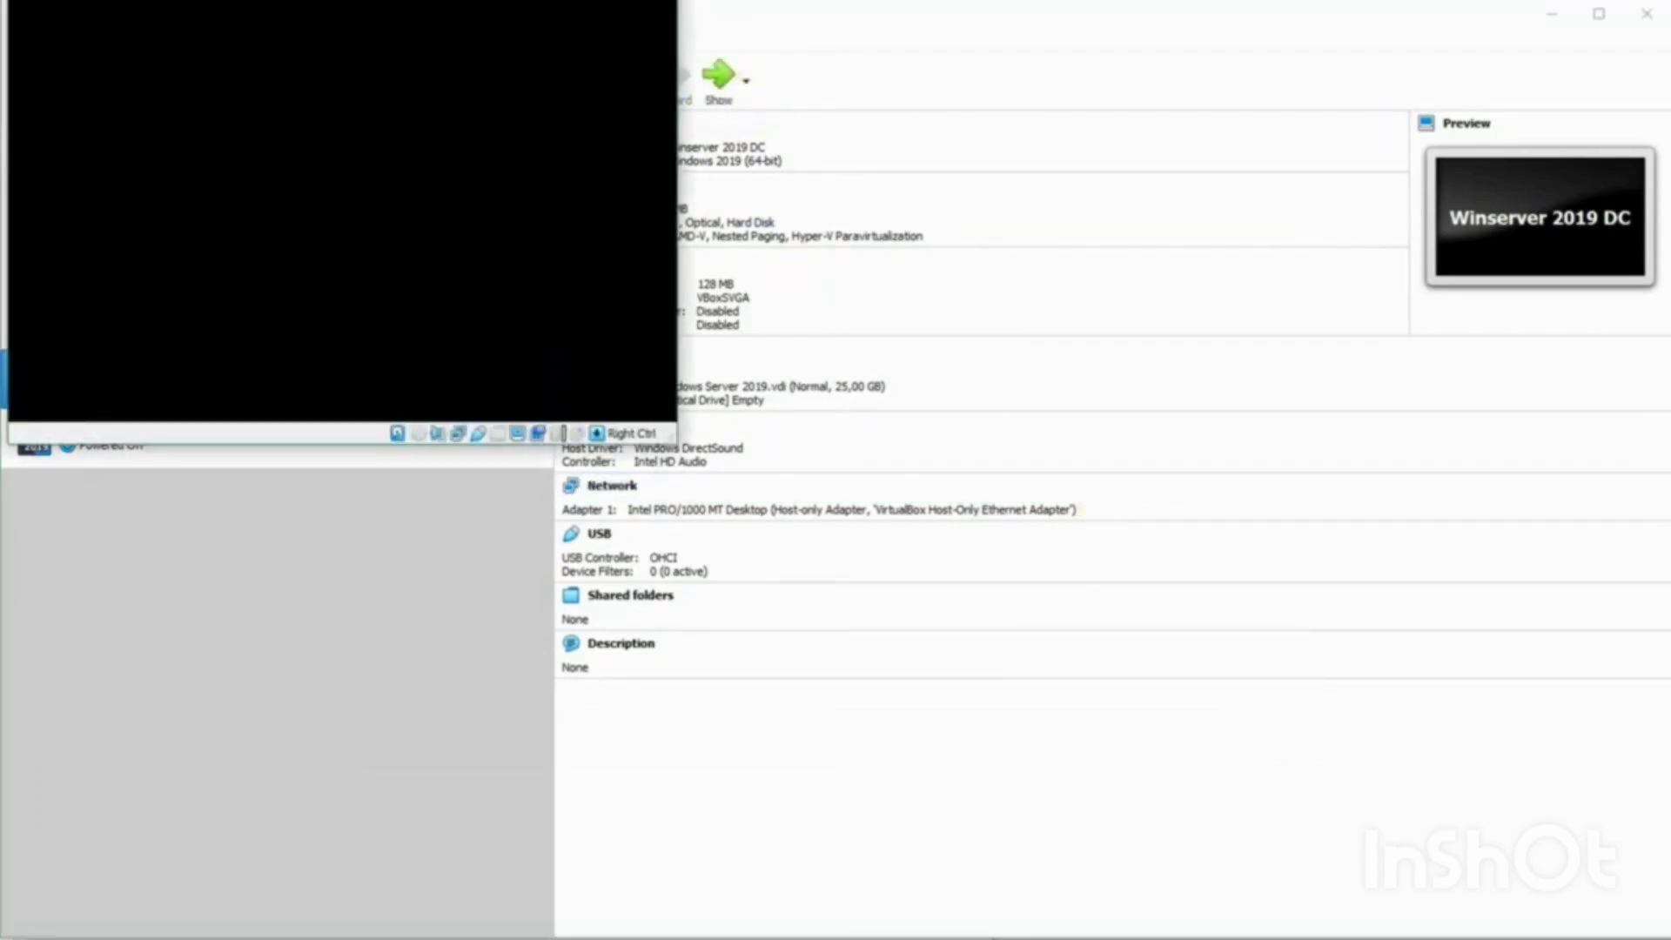
# Step: Move and enlarge the VM window, then sign in as Administrator with the account password
pyautogui.moveTo(199, 54); pyautogui.dragTo(204, 27)
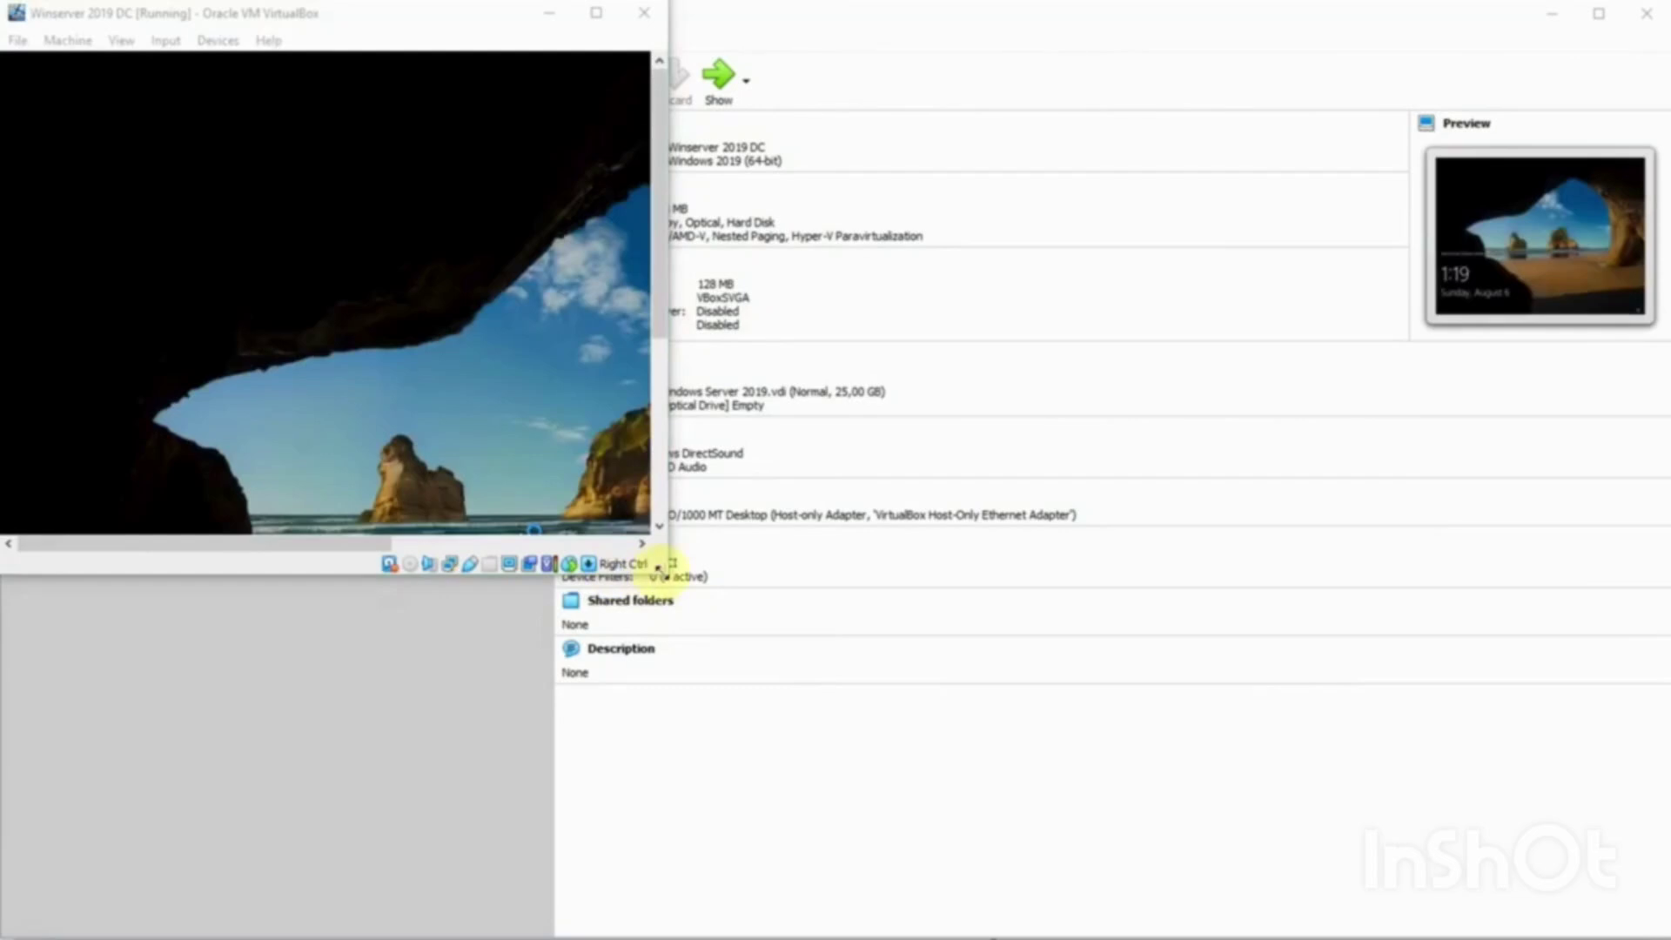
pyautogui.moveTo(658, 567); pyautogui.dragTo(1073, 912)
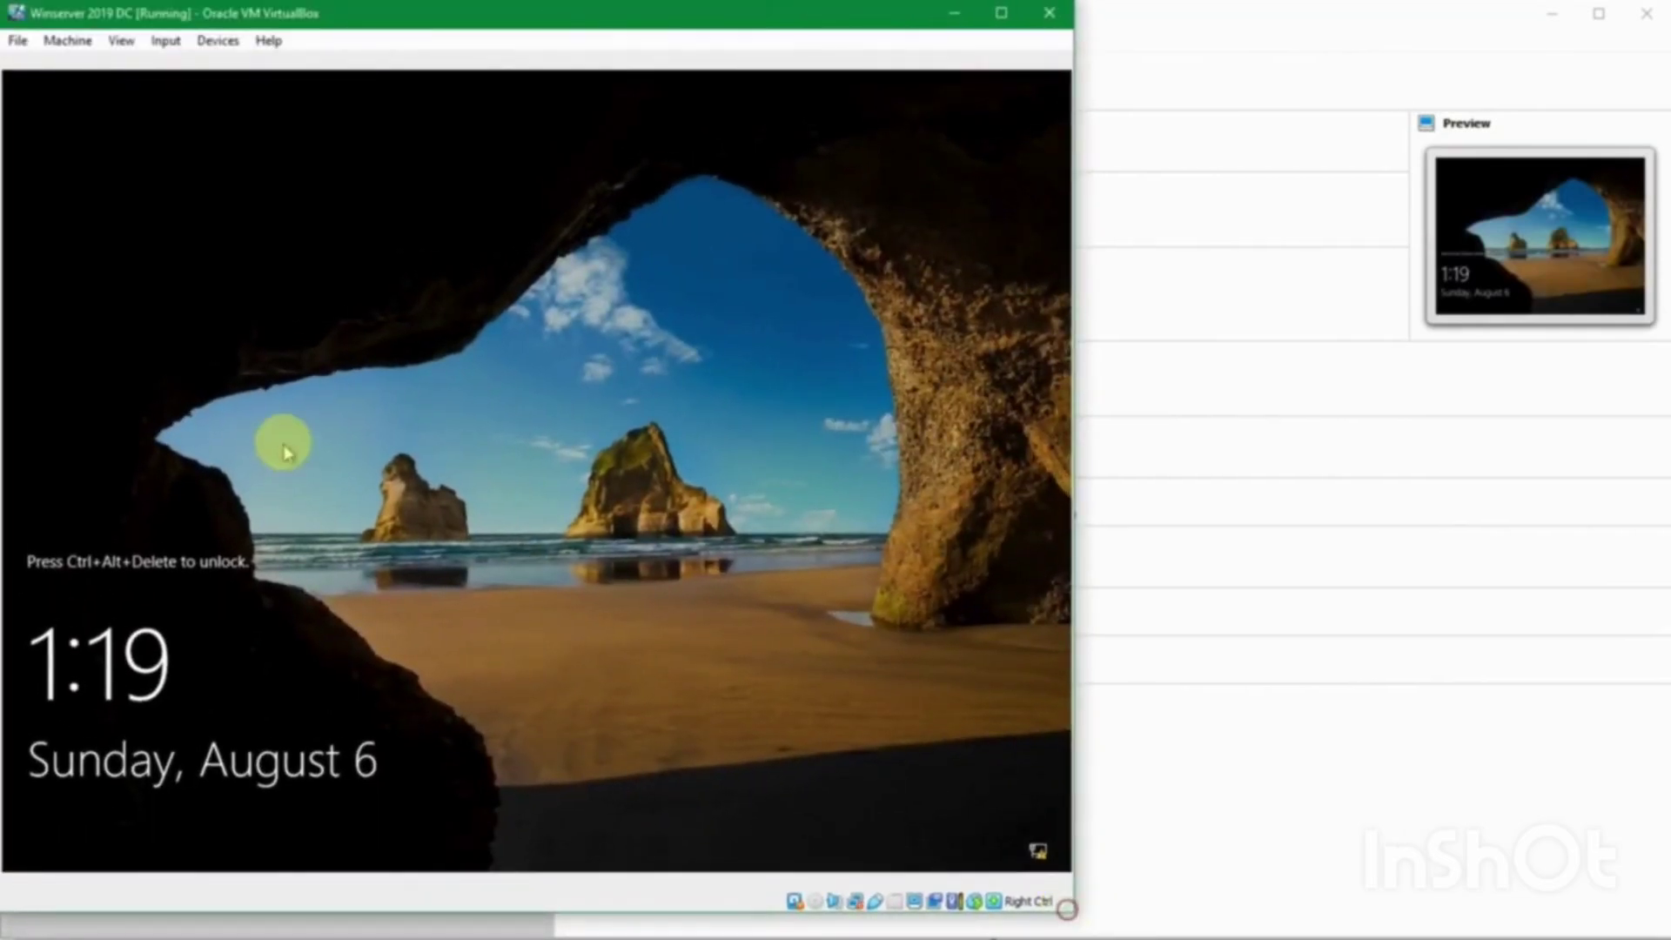
pyautogui.click(353, 426)
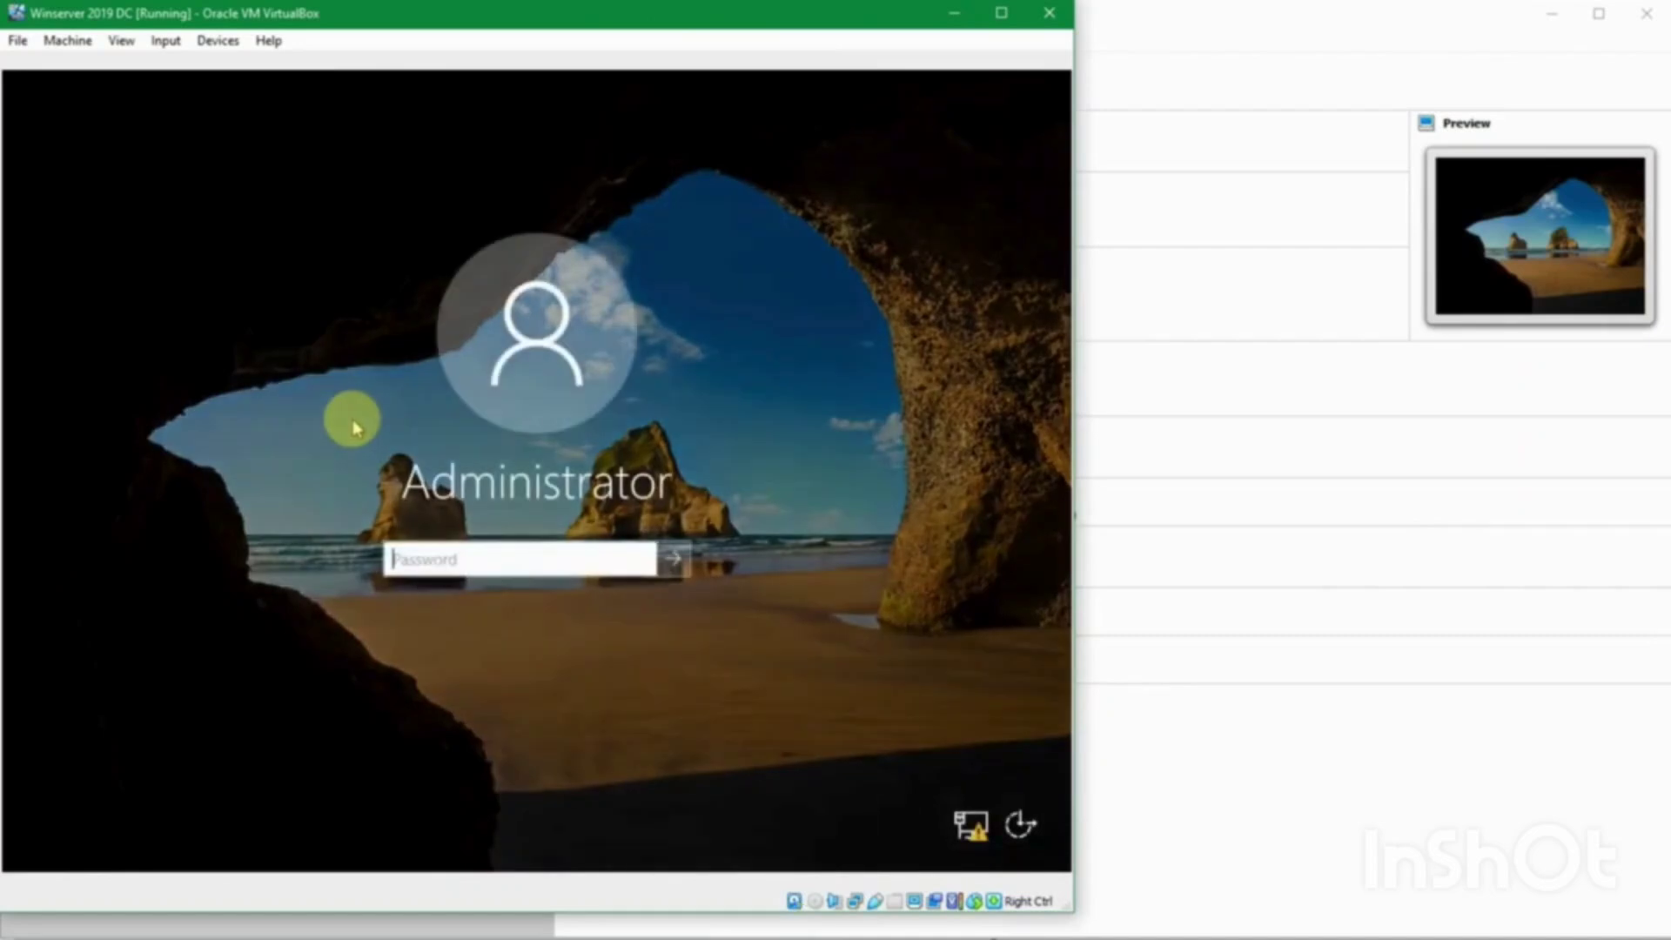
pyautogui.write('P')
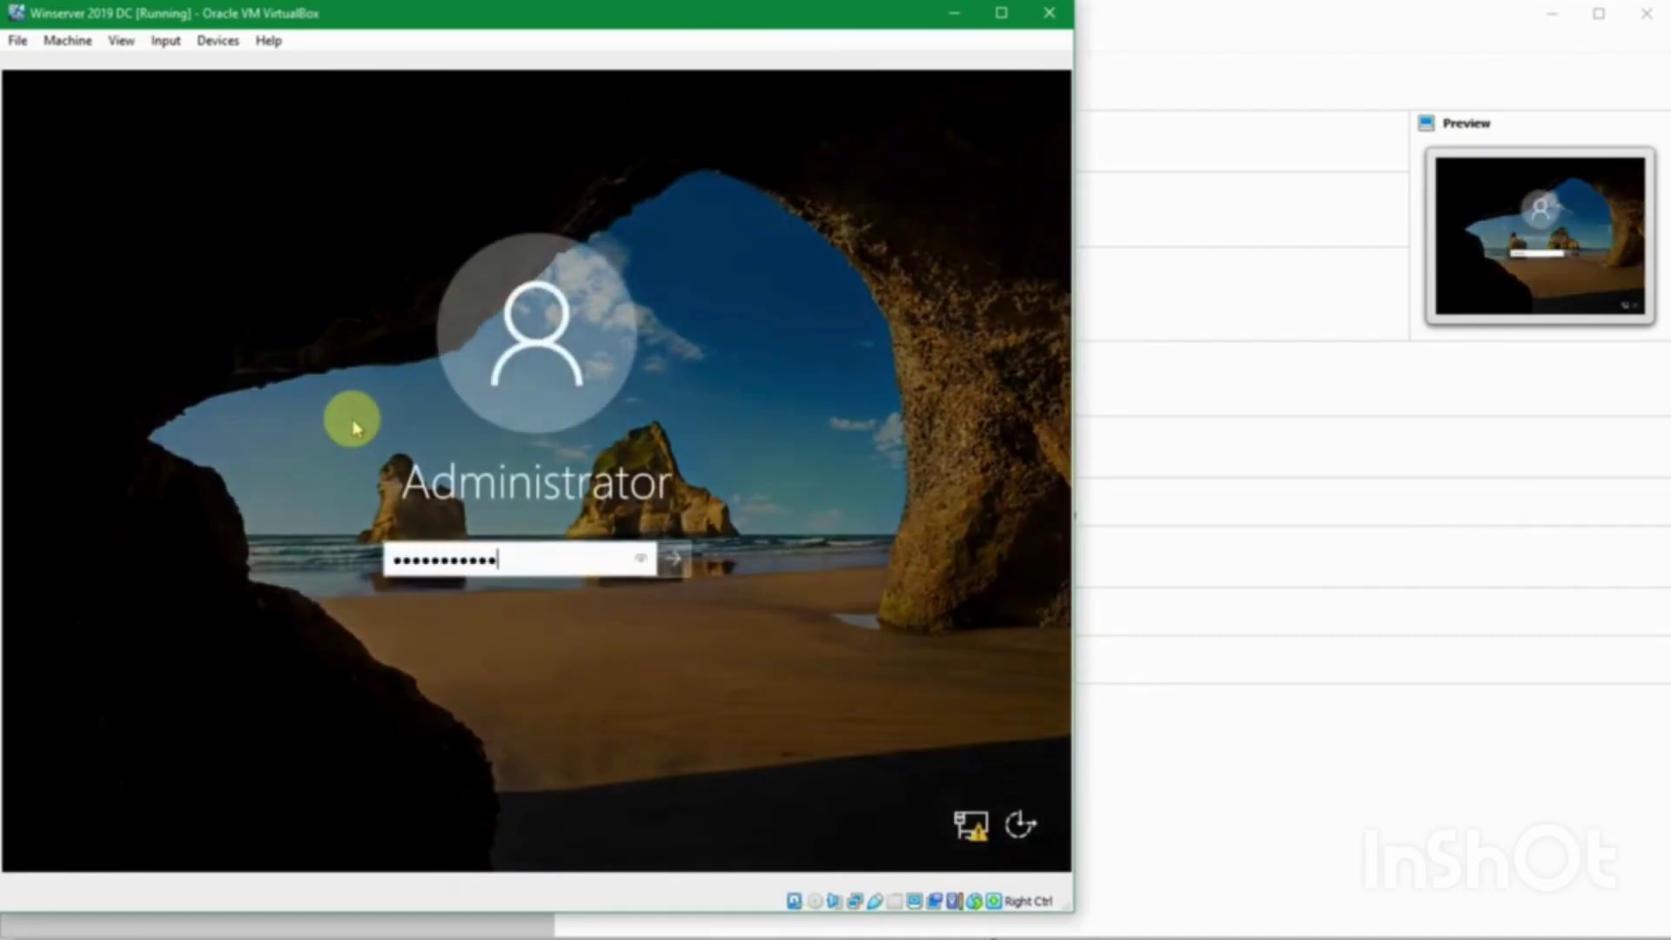
pyautogui.press('Return')
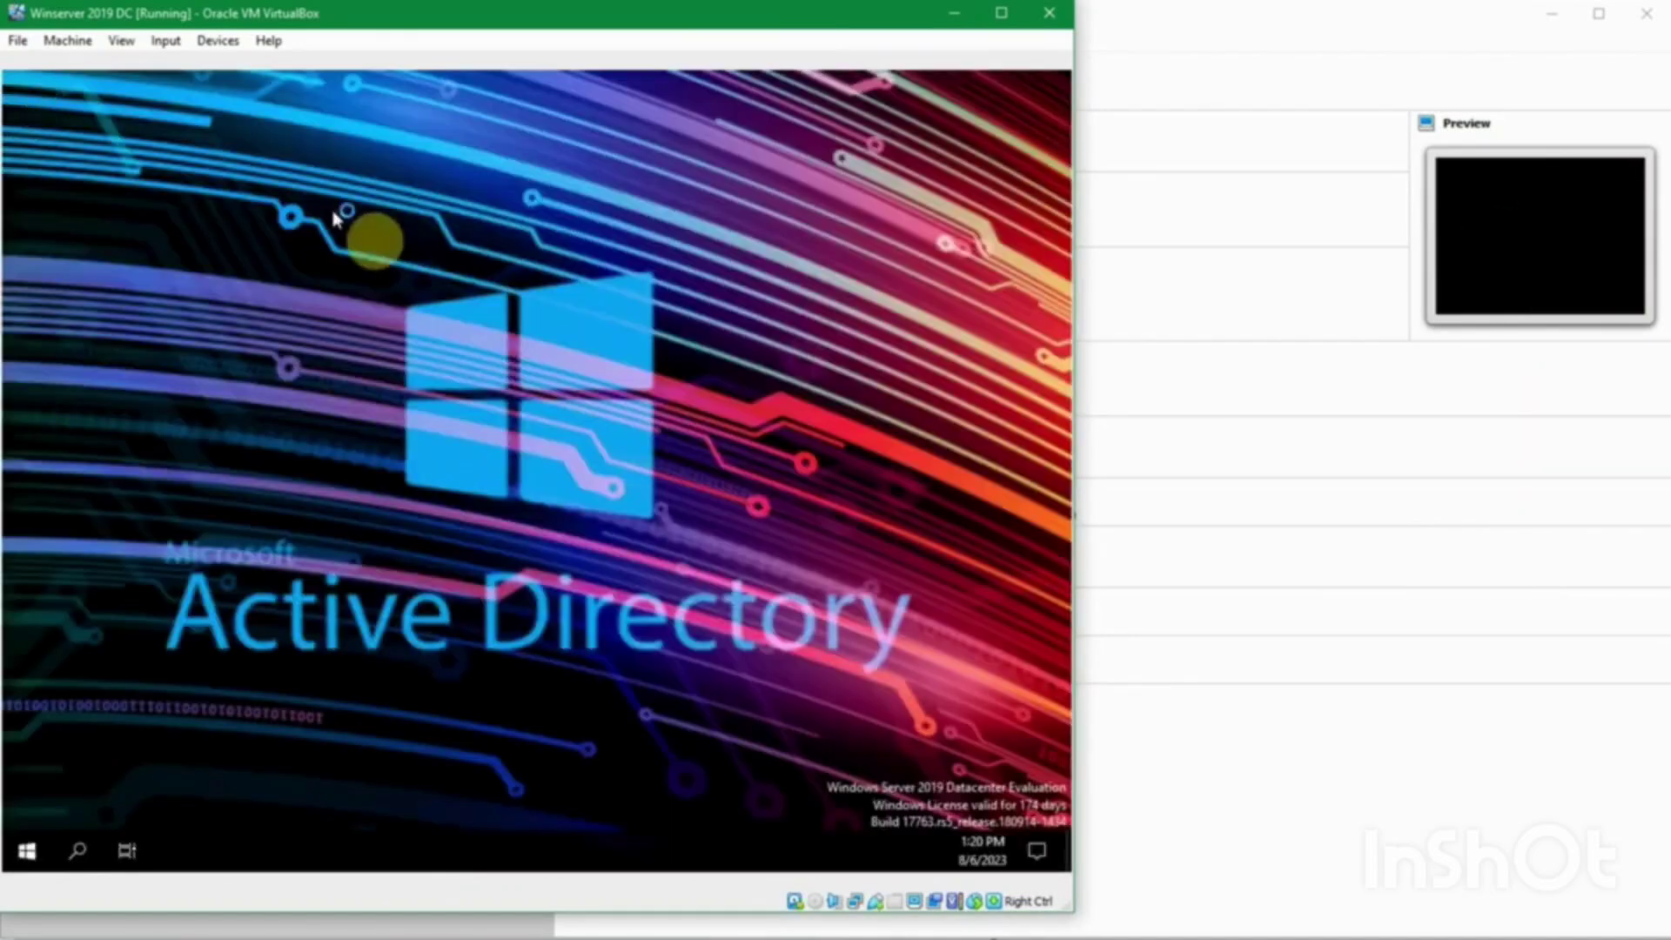
# Step: Search Start for 'computer' to open Computer Management and list Local Users and Groups > Users
pyautogui.click(27, 850)
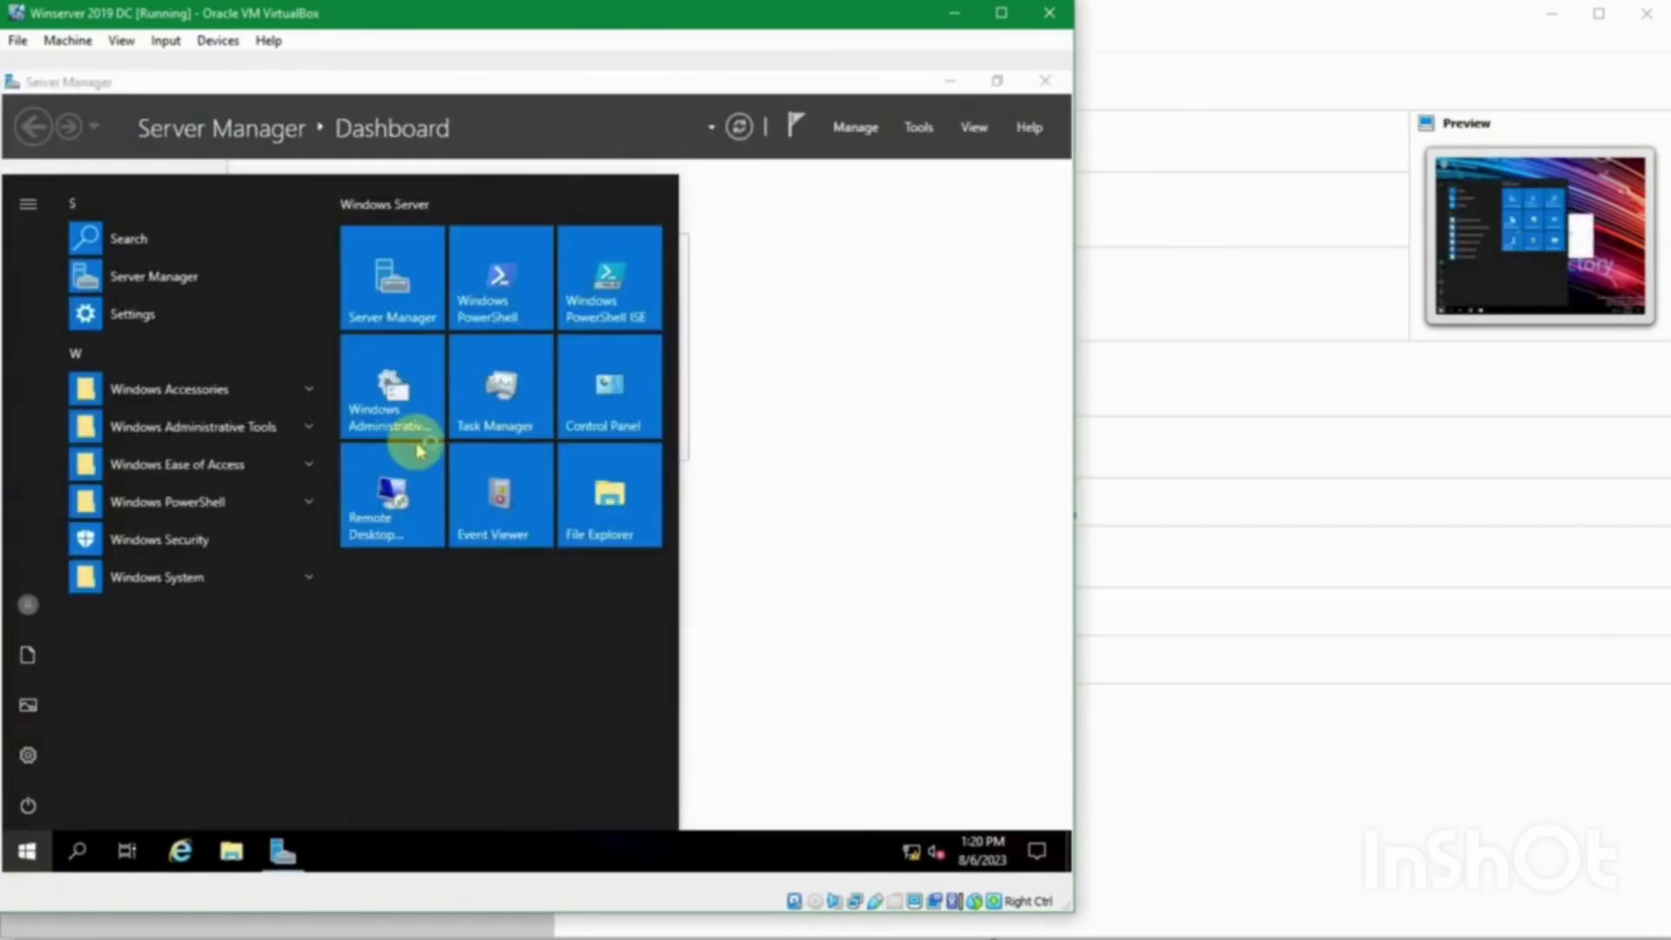
pyautogui.write('co')
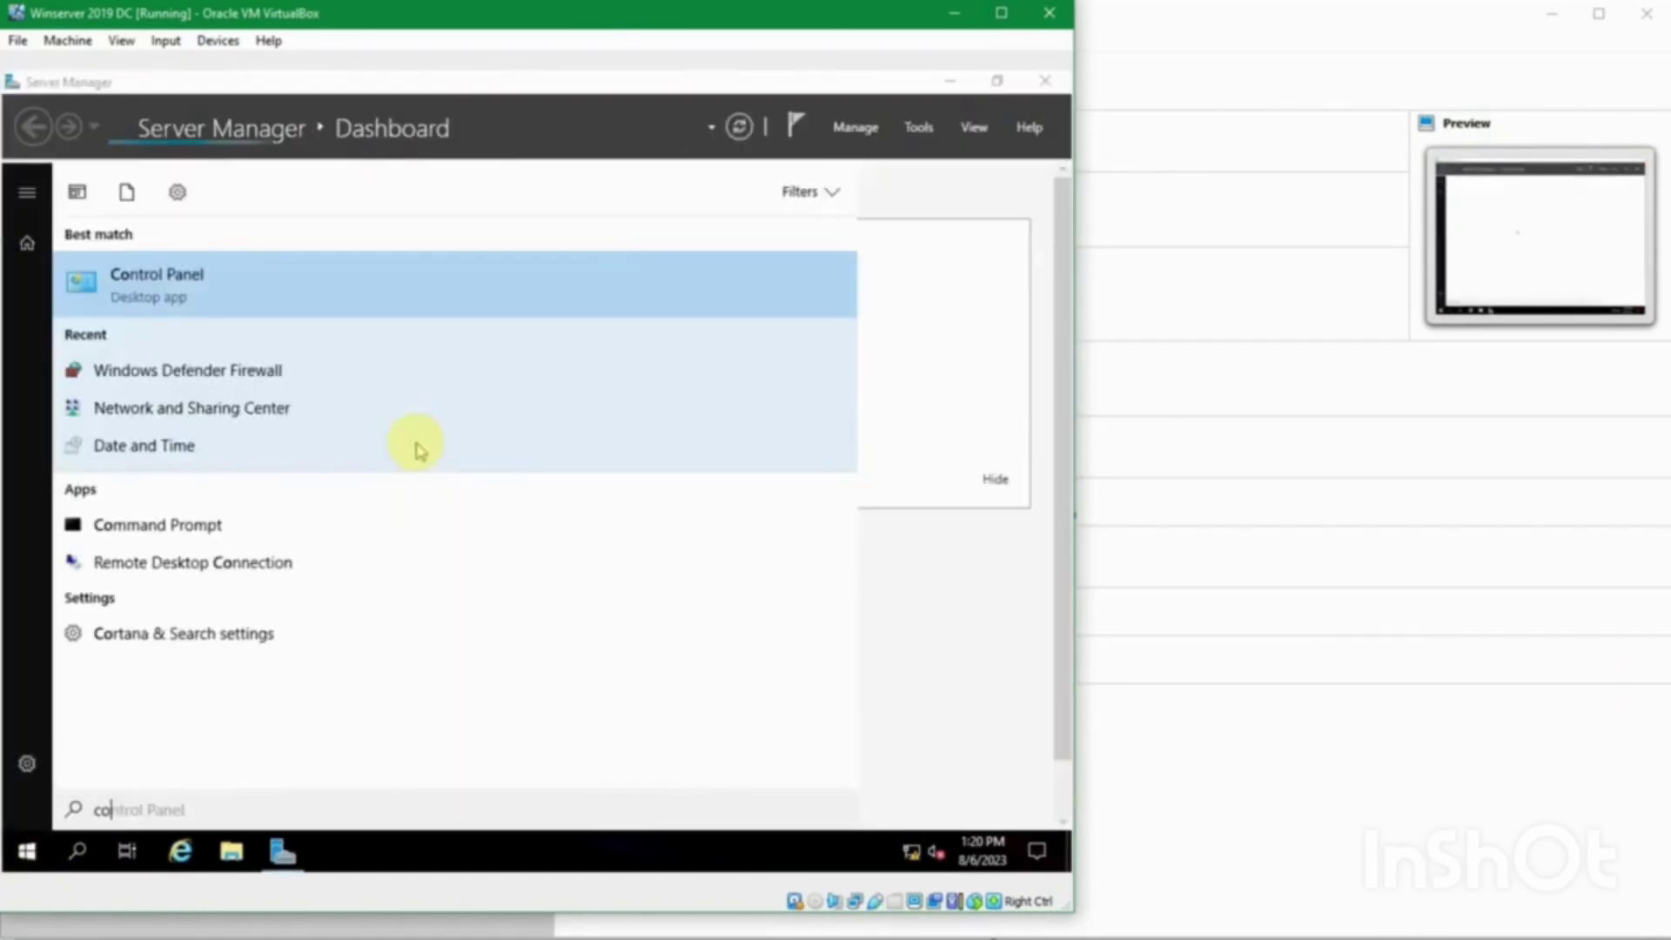
pyautogui.press('BackSpace')
pyautogui.write('omputer')
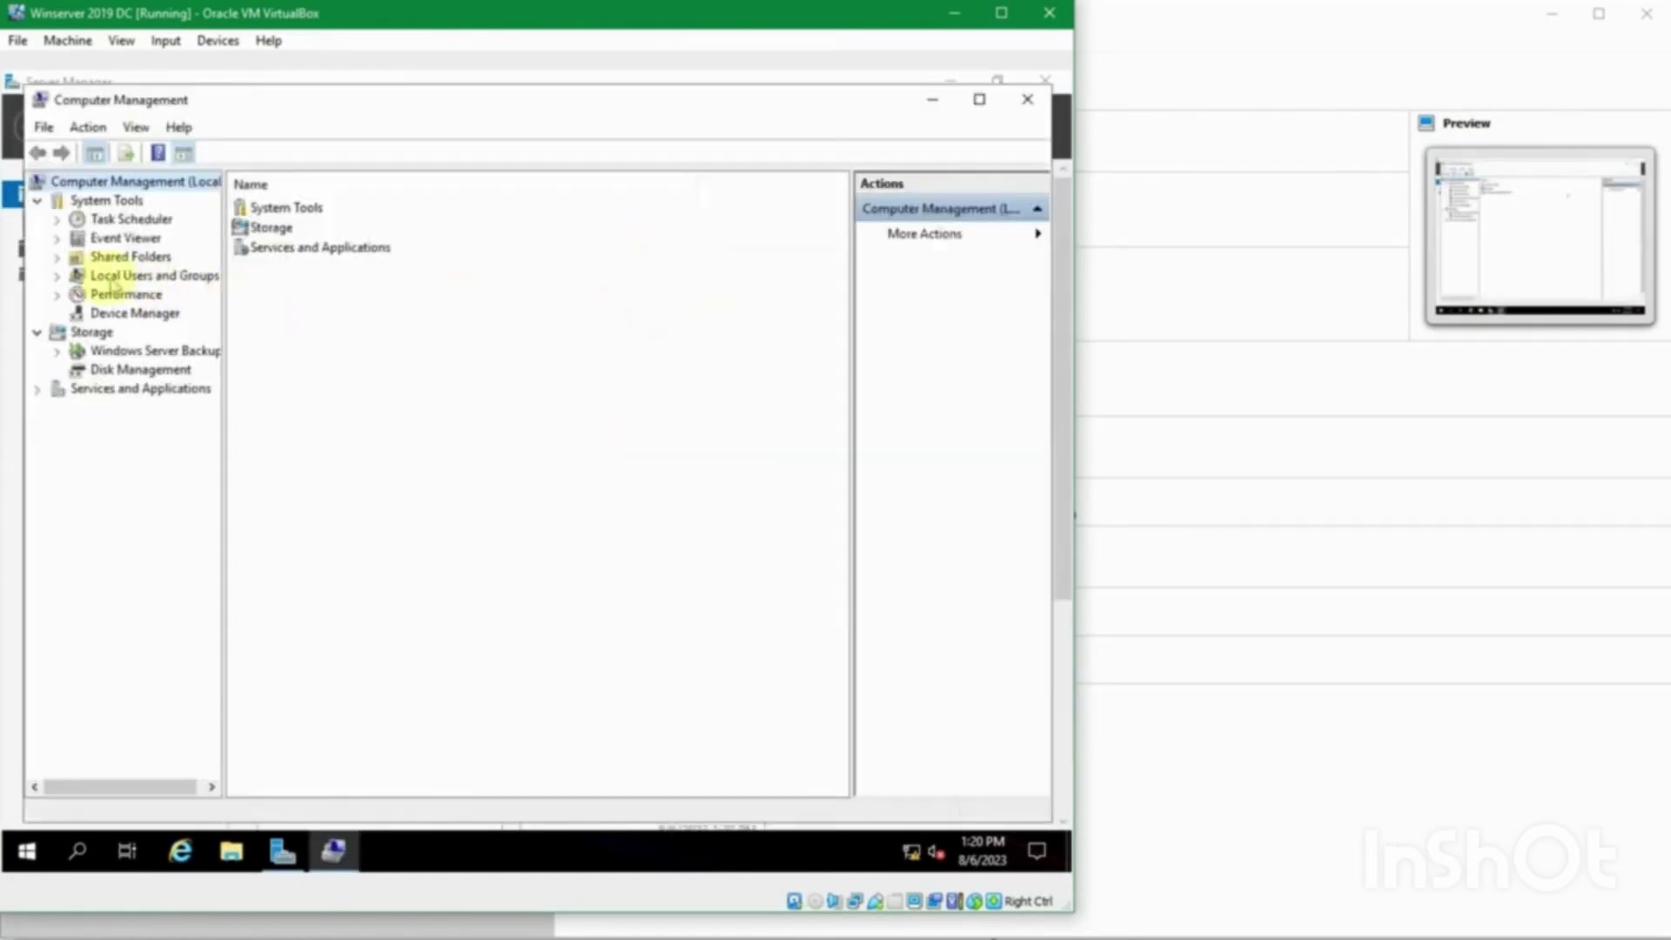
pyautogui.click(54, 275)
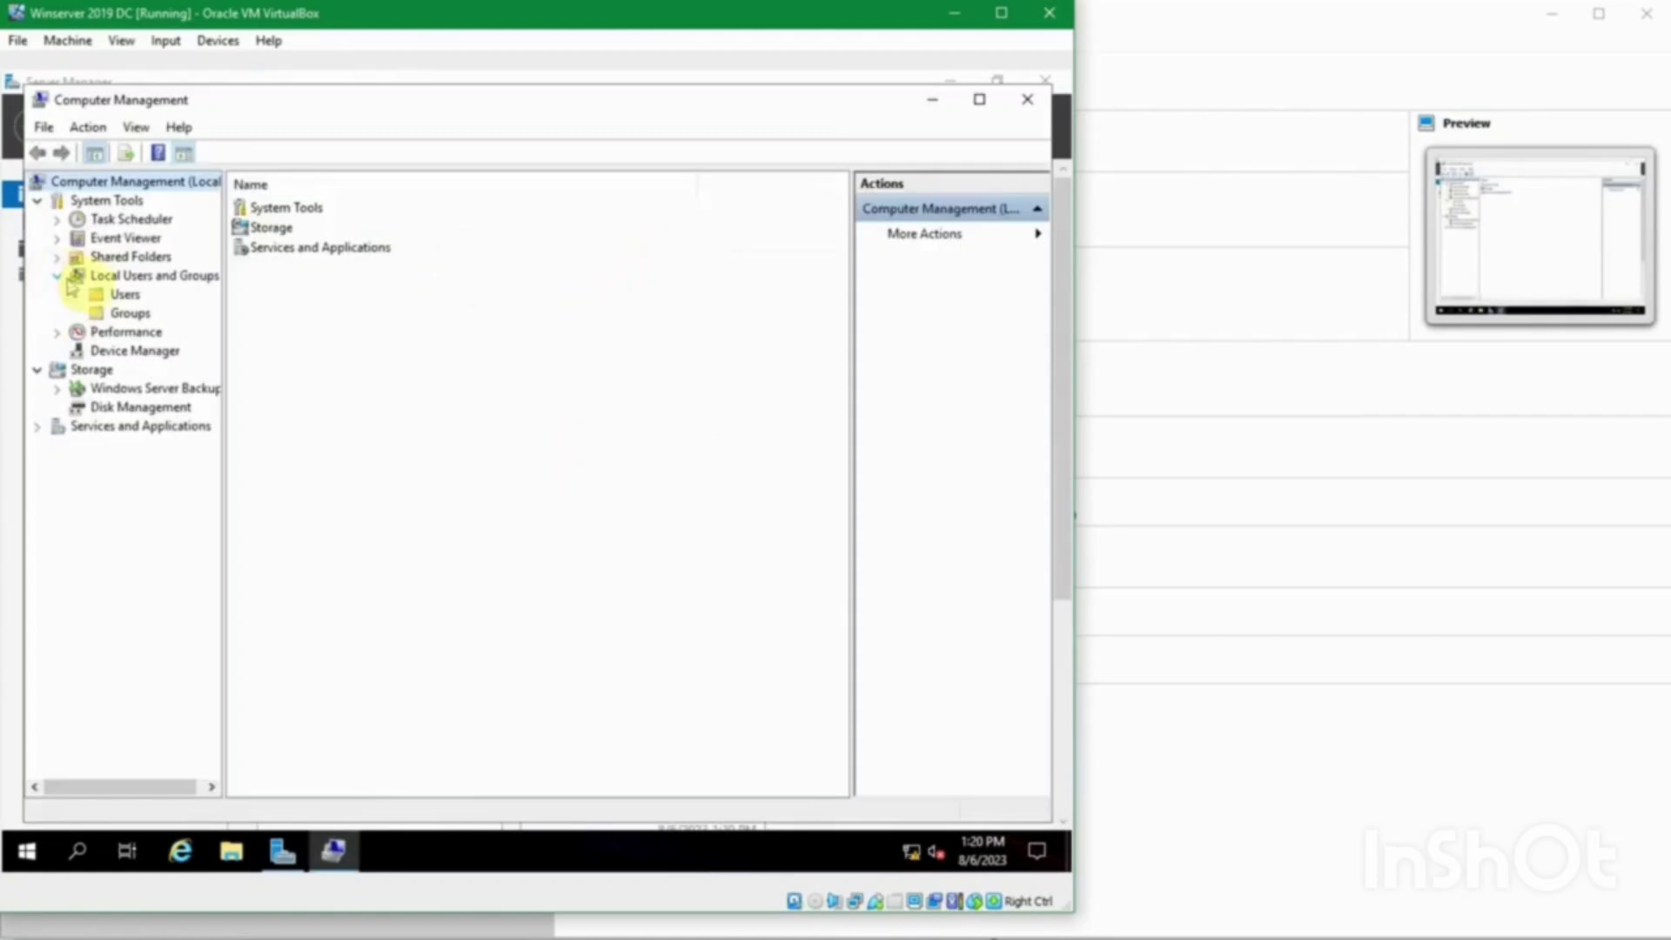
pyautogui.click(117, 294)
# Step: Set a new password on the local Administrator account, using the domain controller password from passes.txt
pyautogui.click(271, 209)
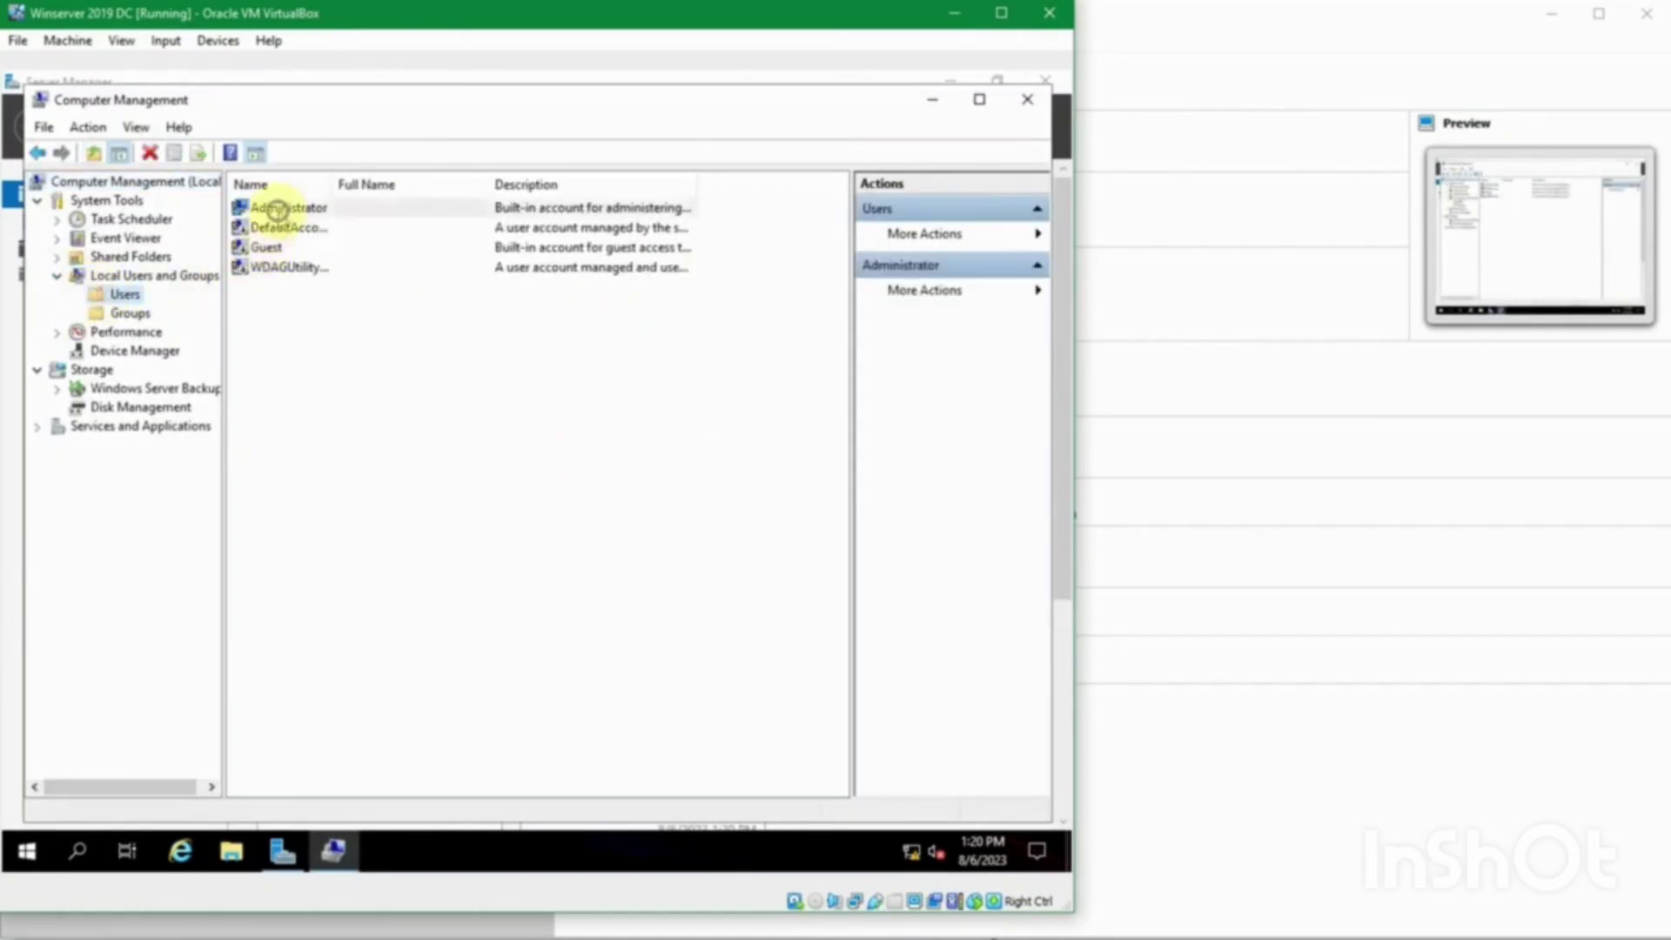
pyautogui.rightClick(273, 209)
pyautogui.click(320, 227)
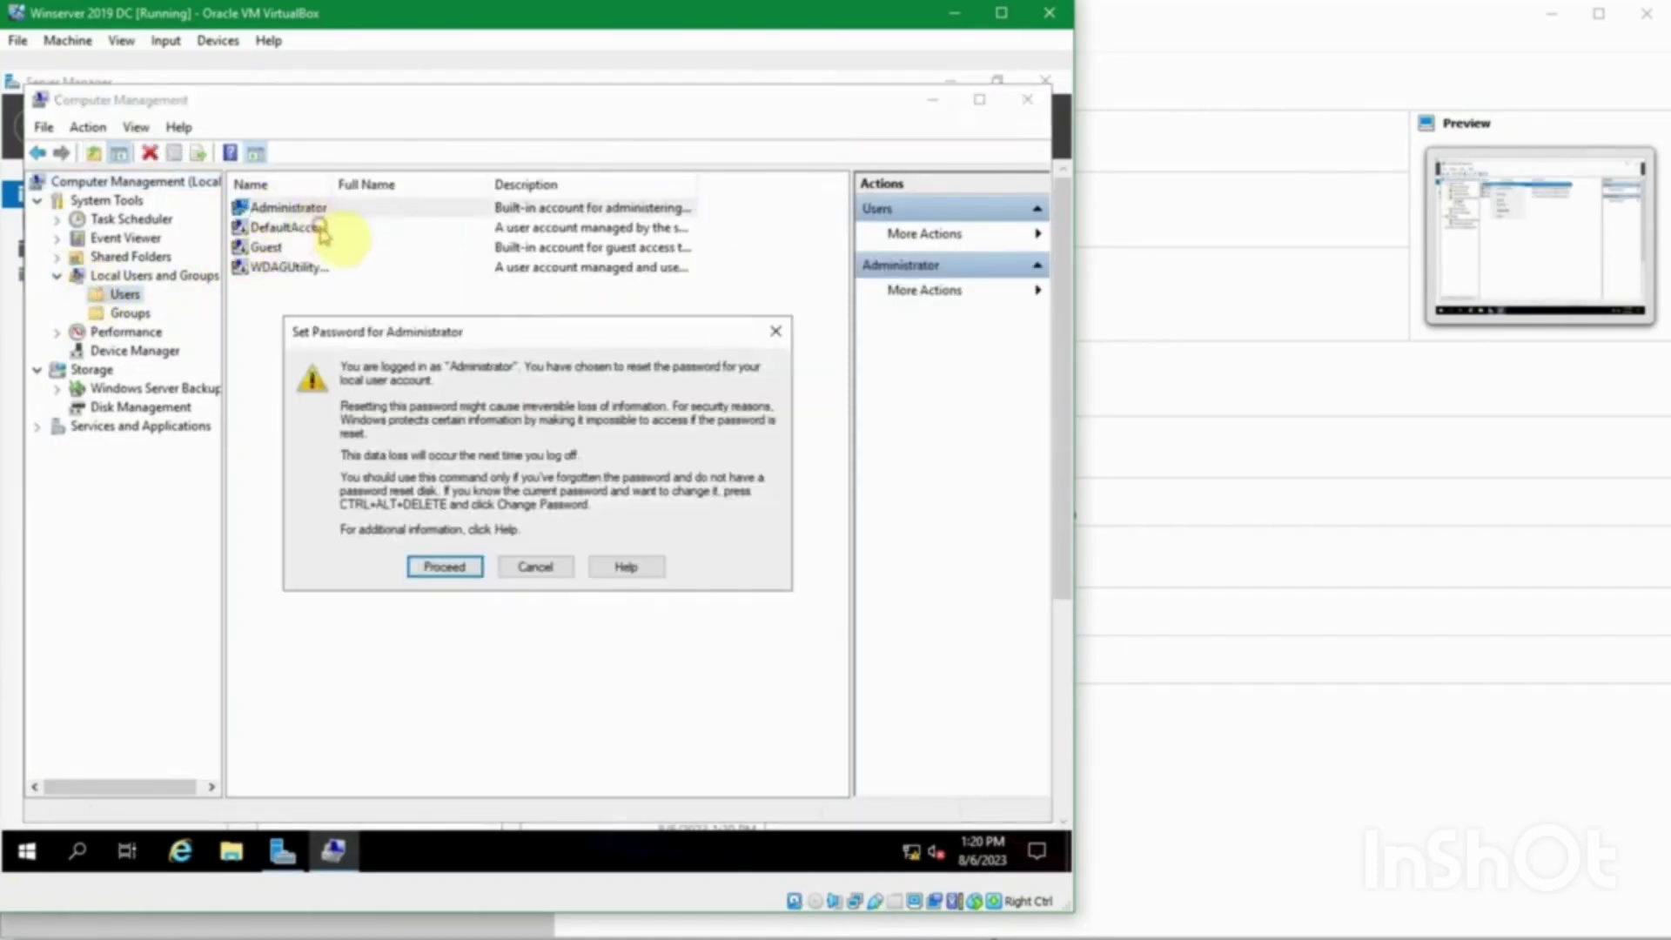
pyautogui.click(446, 566)
pyautogui.click(525, 381)
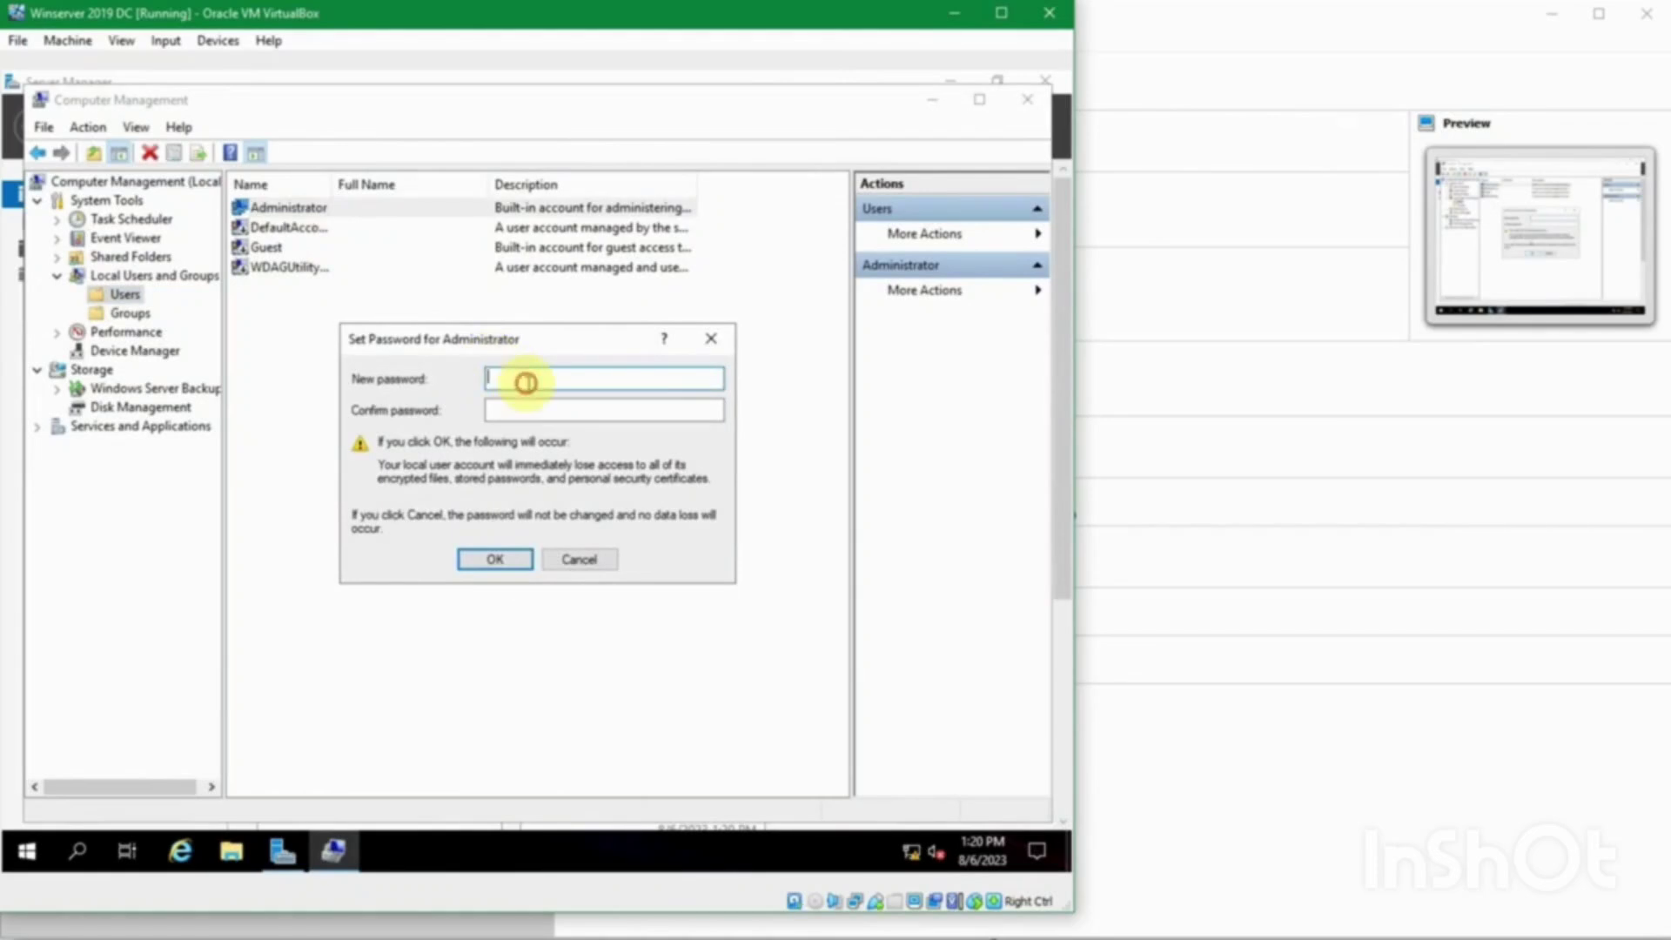
pyautogui.moveTo(661, 933)
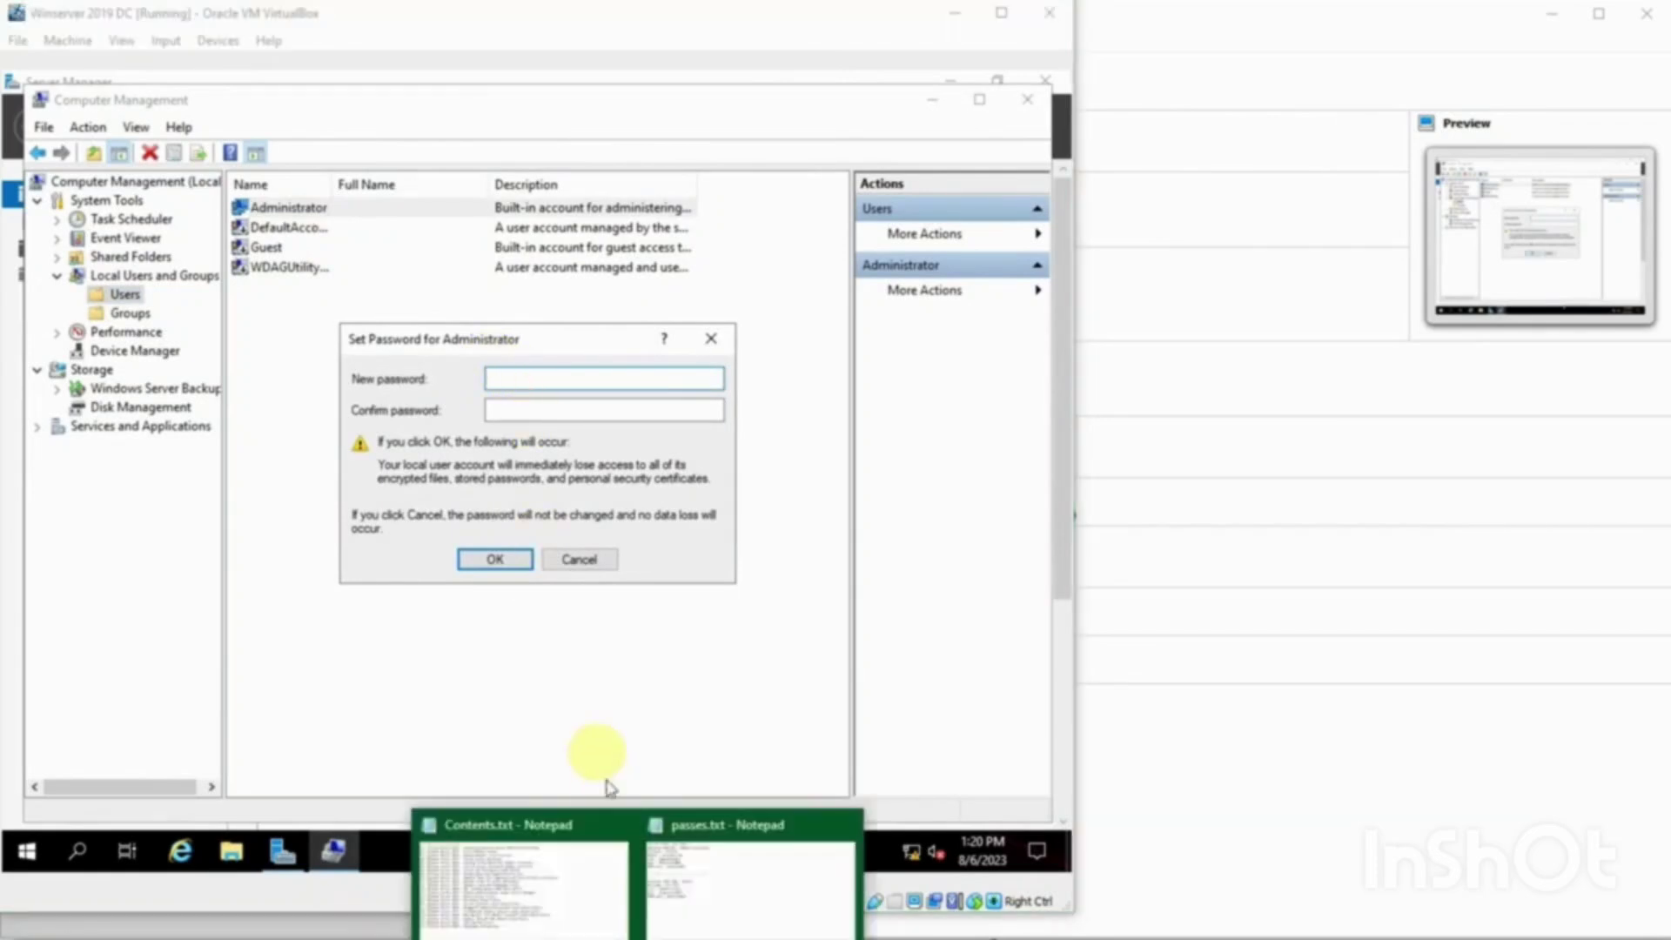
pyautogui.click(746, 907)
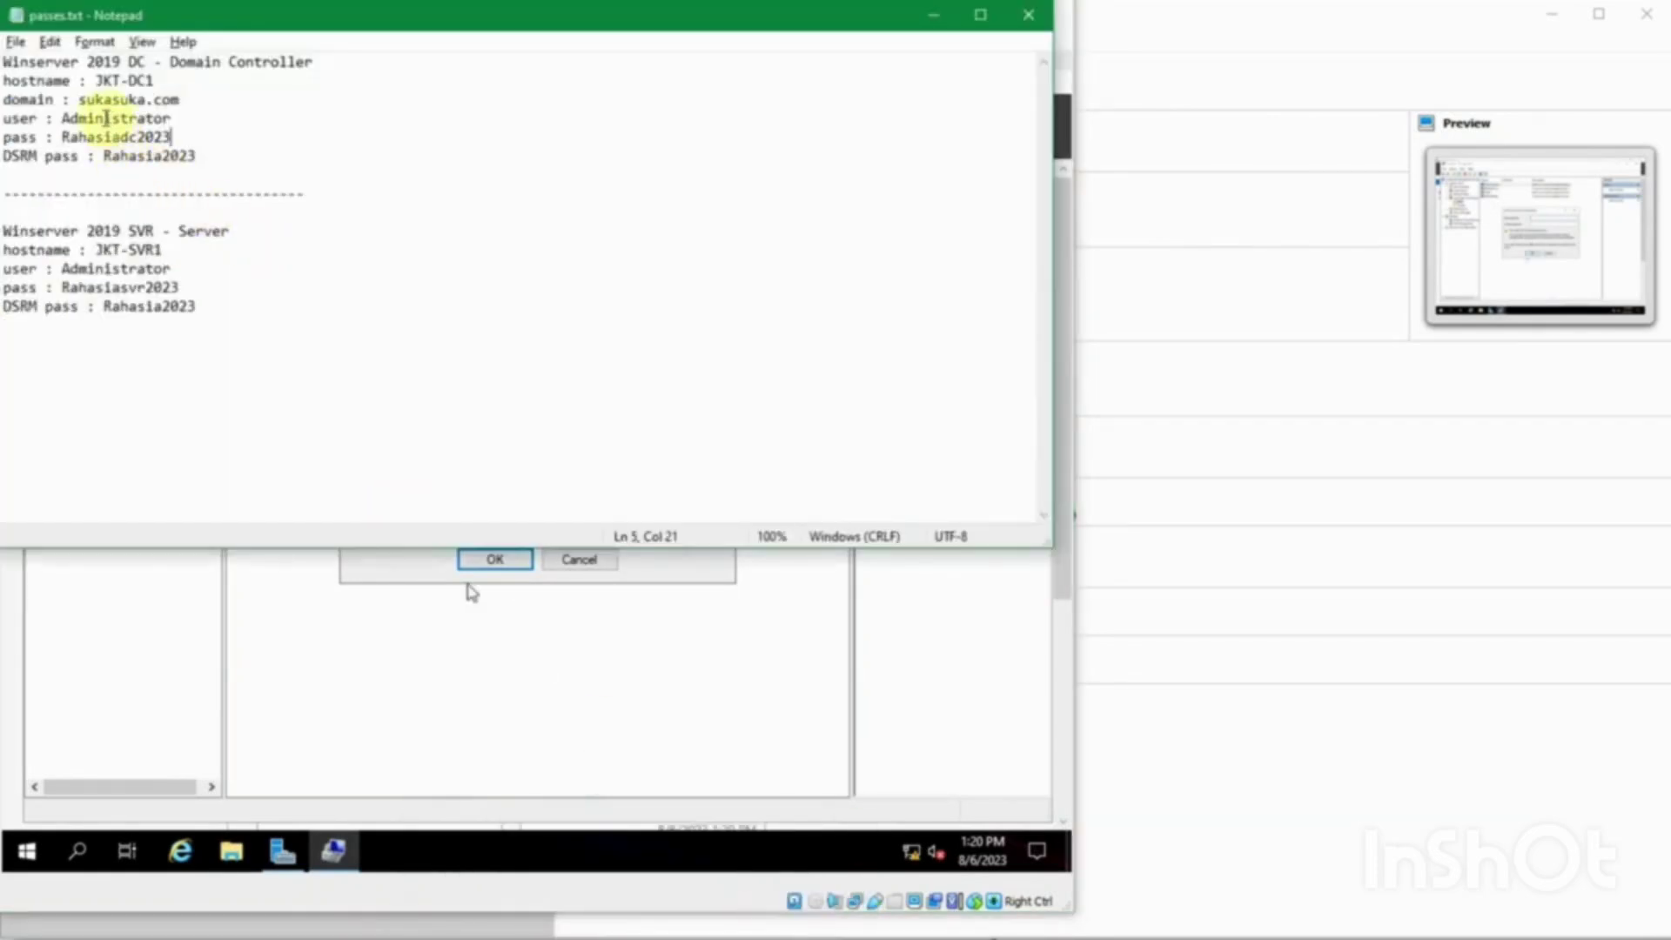
pyautogui.doubleClick(88, 136)
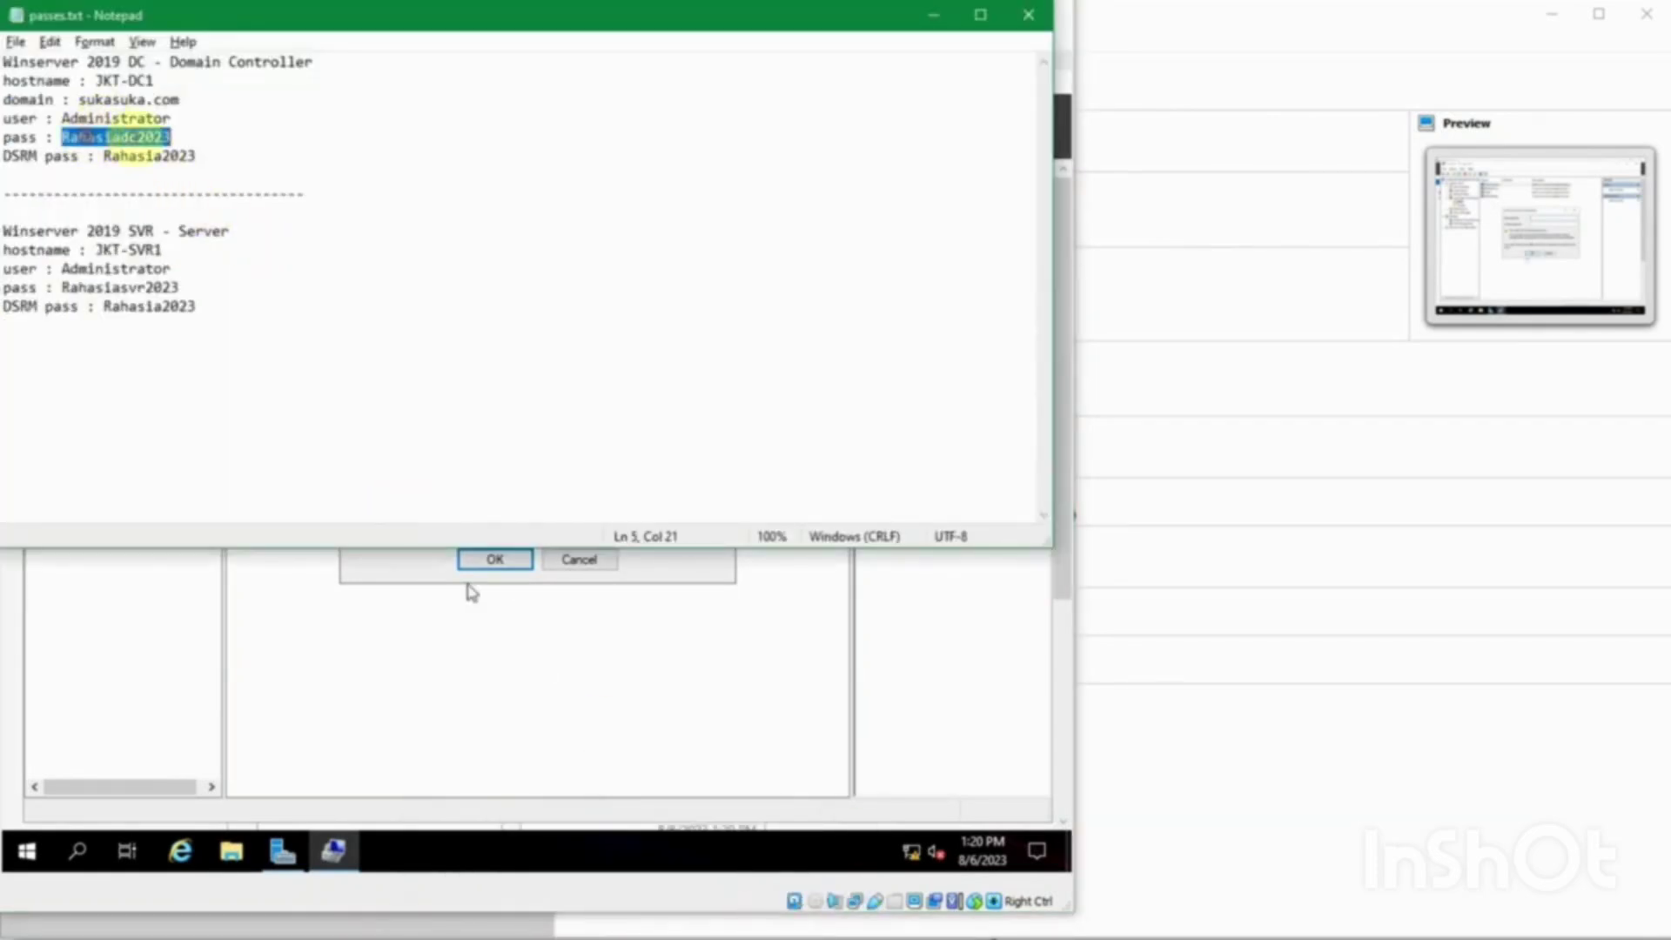
pyautogui.click(934, 14)
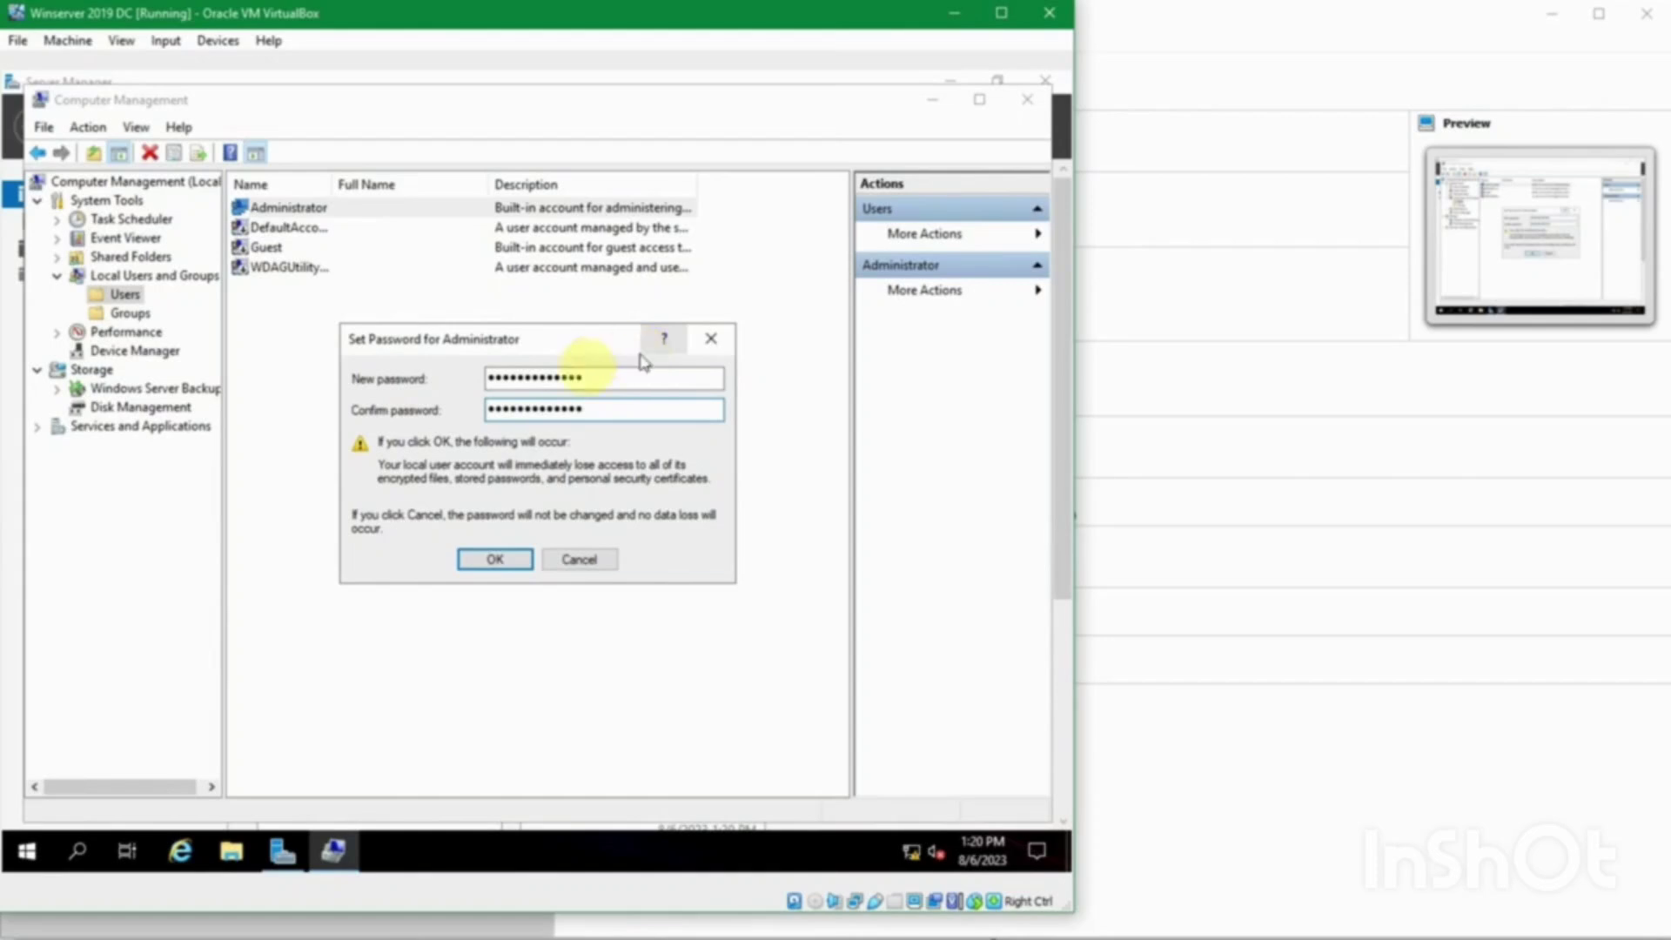
pyautogui.click(490, 561)
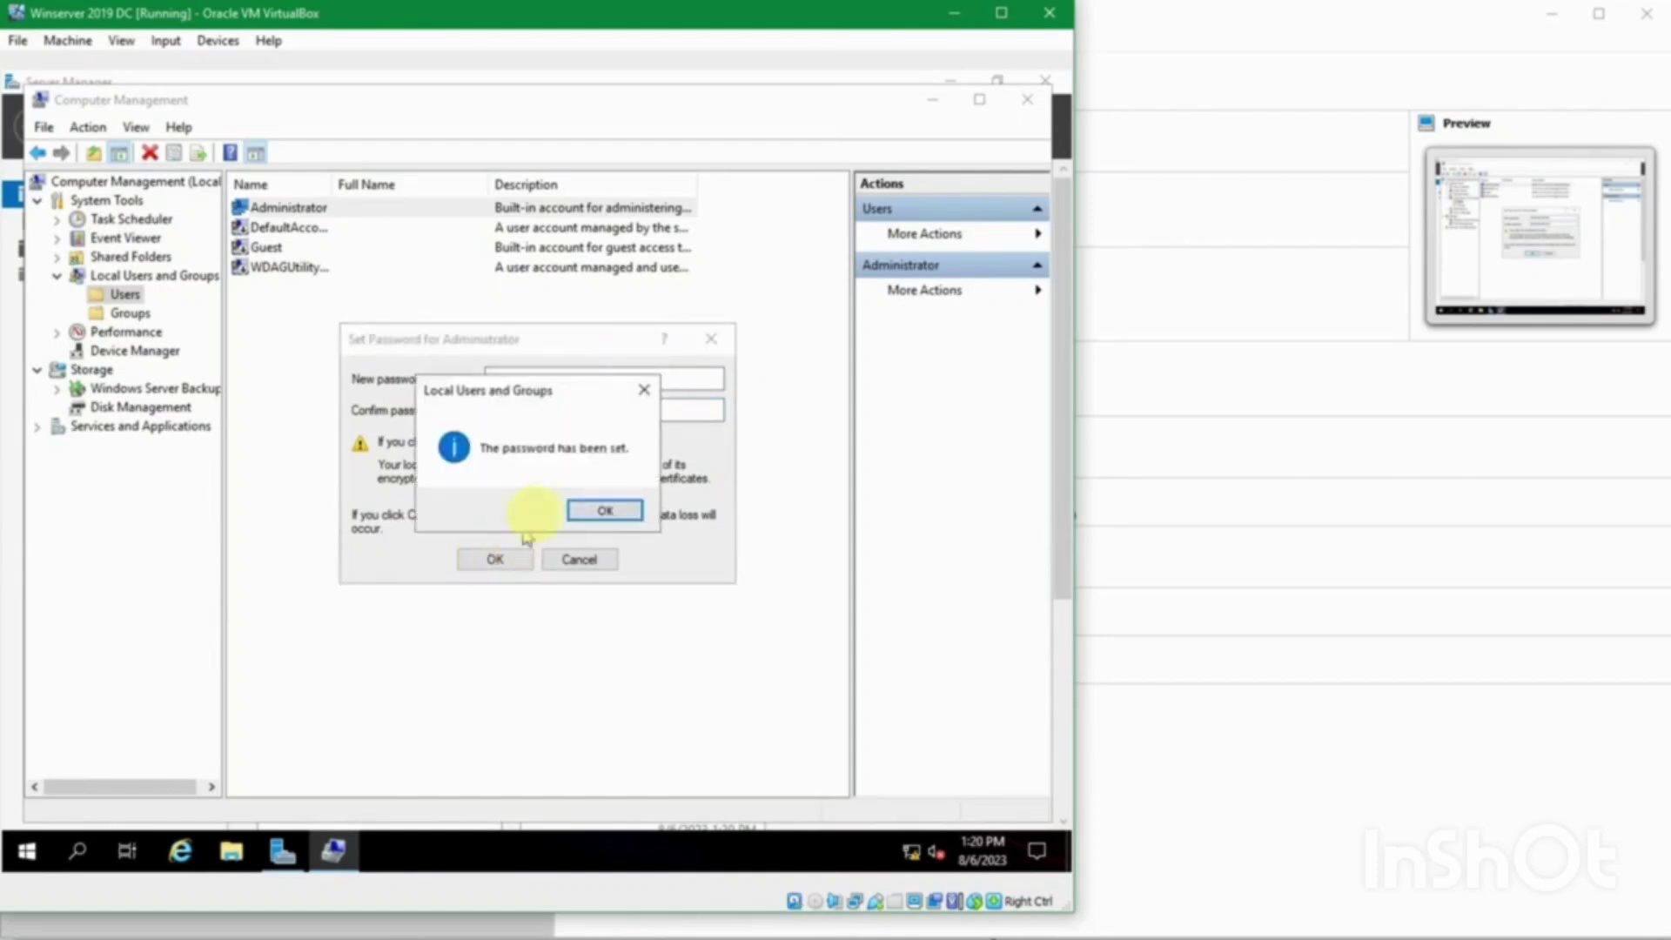
pyautogui.click(597, 511)
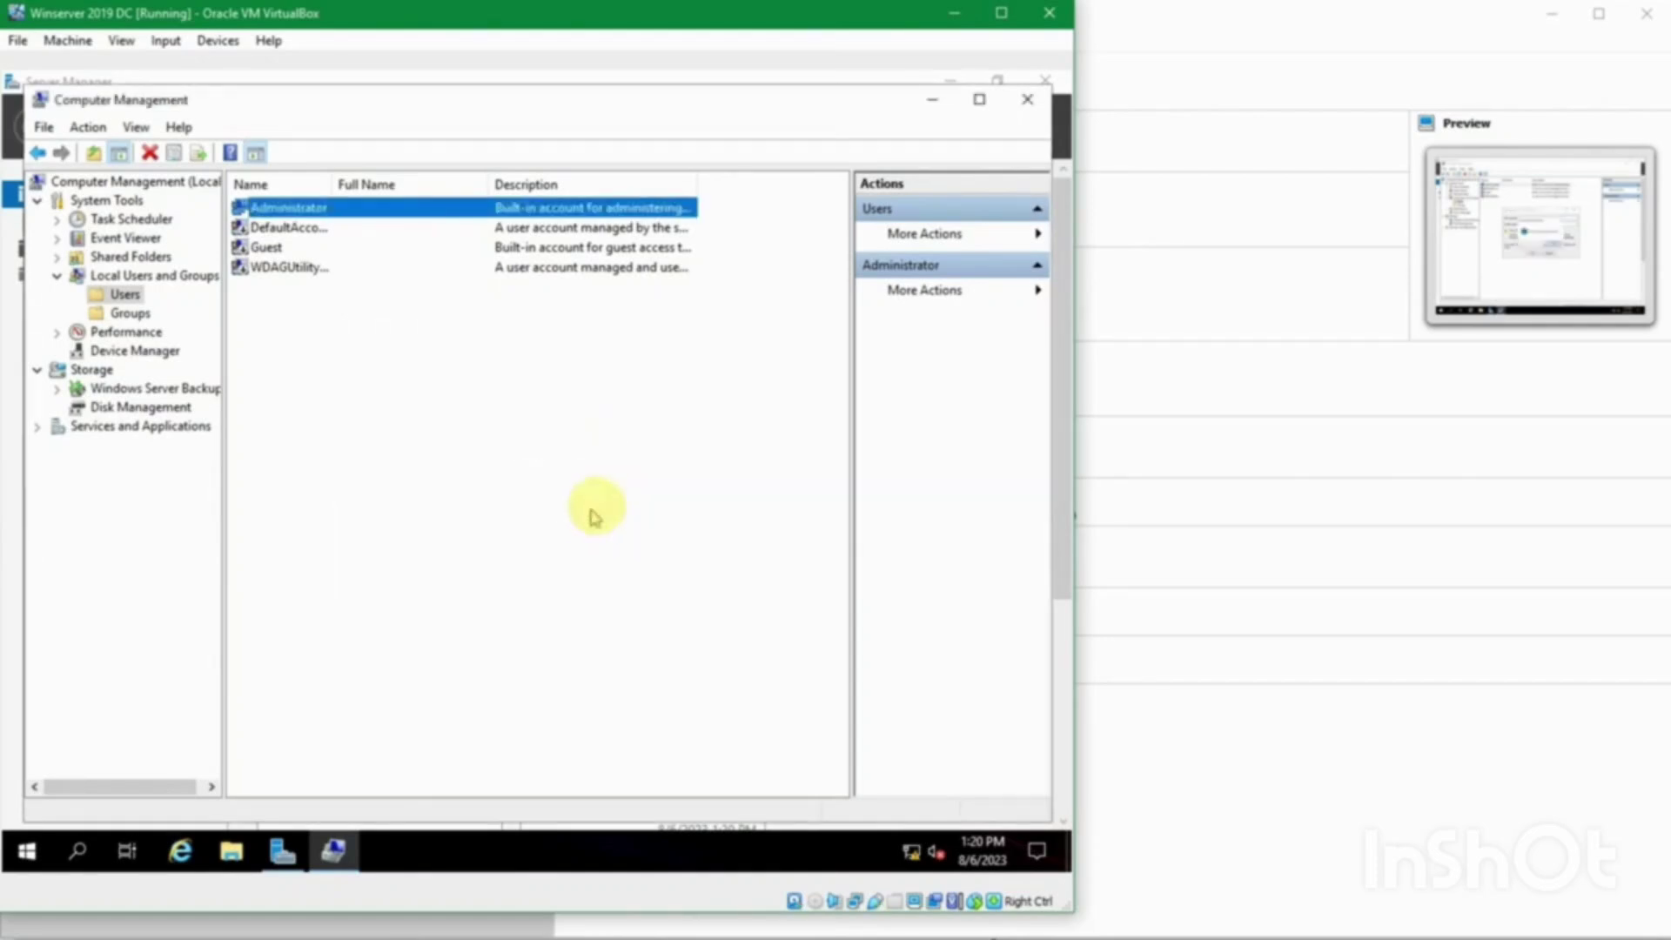
# Step: Close Computer Management and dismiss the Windows Admin Center popup in Server Manager
pyautogui.click(1026, 100)
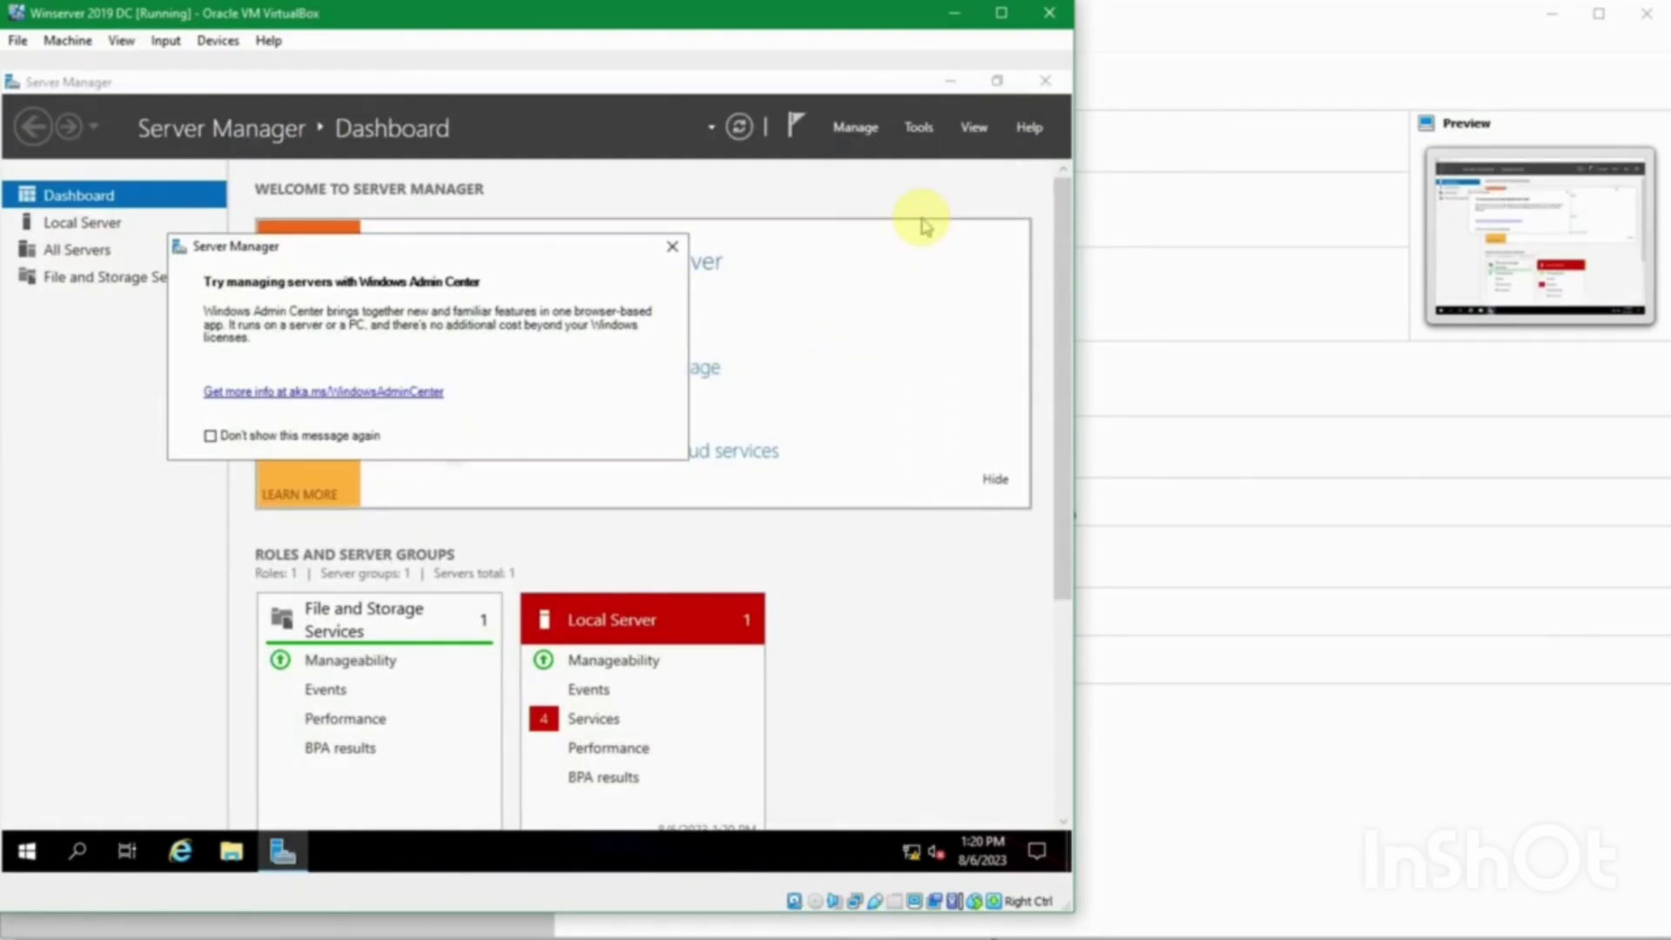
pyautogui.click(672, 246)
pyautogui.click(1242, 675)
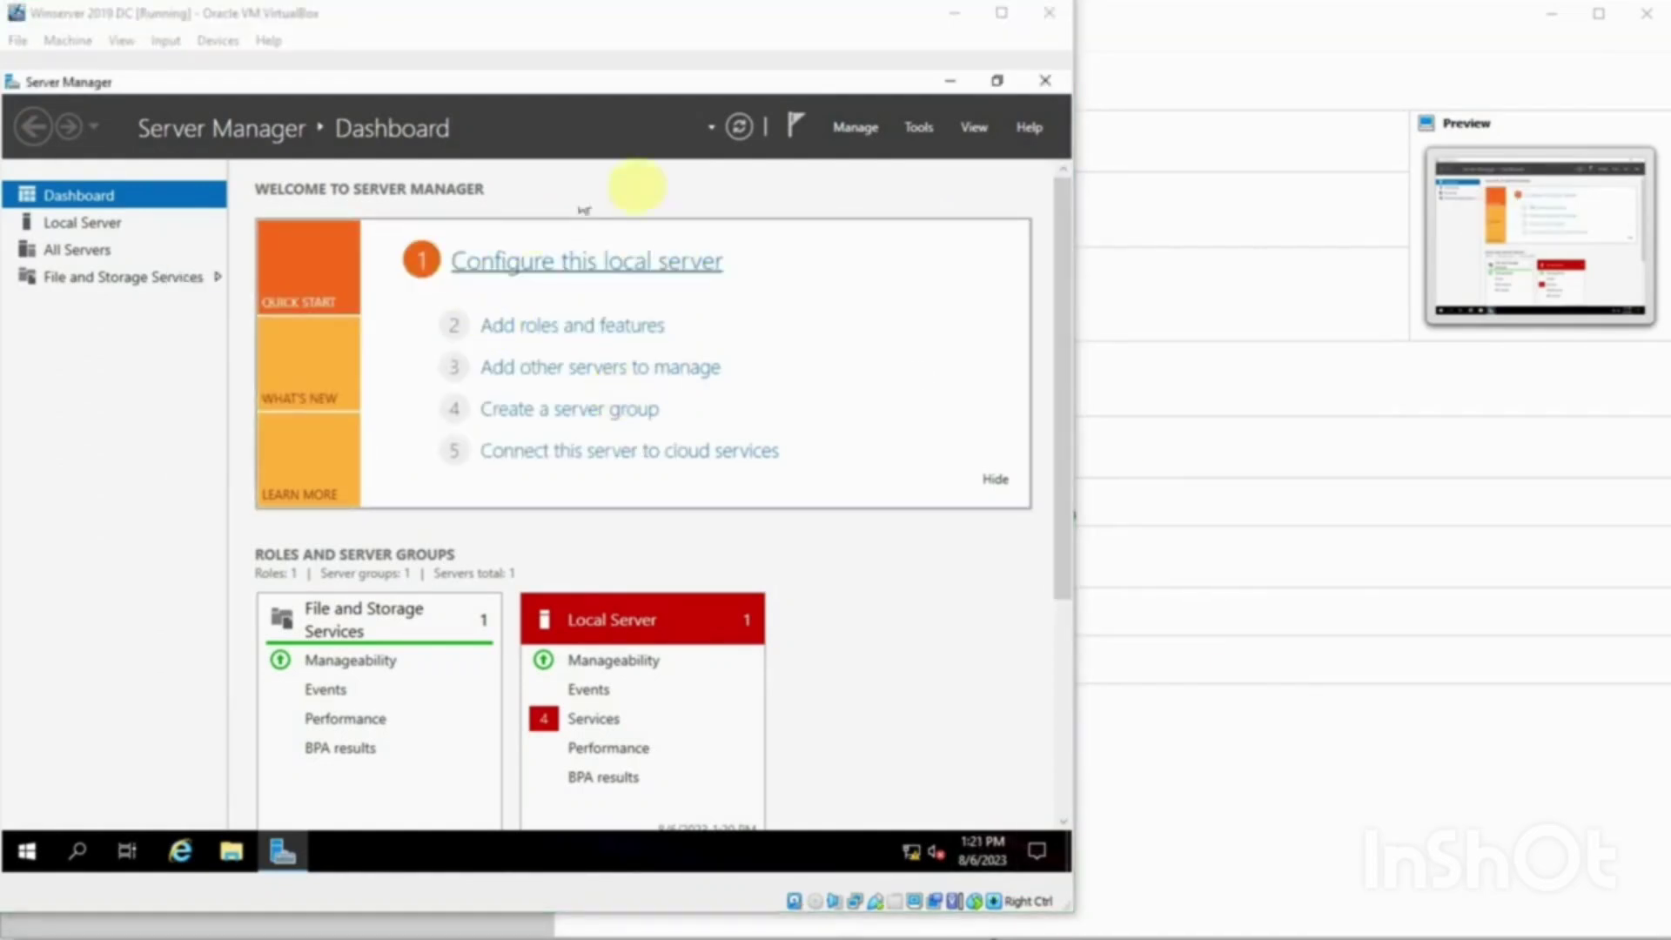
pyautogui.click(668, 94)
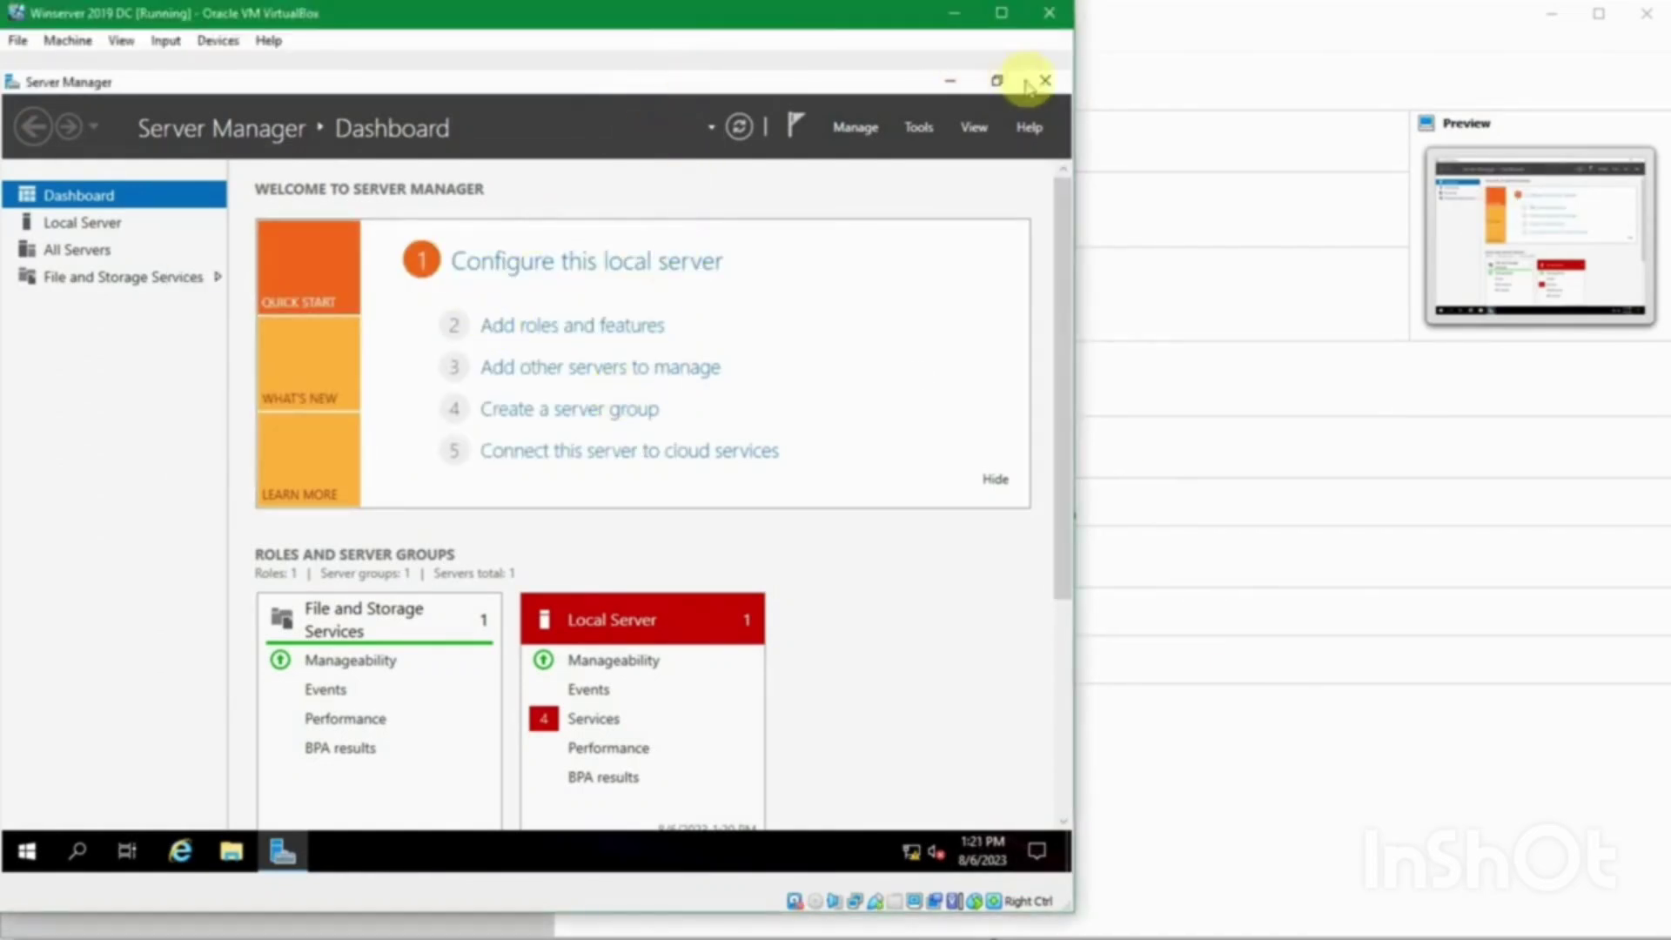
pyautogui.press('super+r')
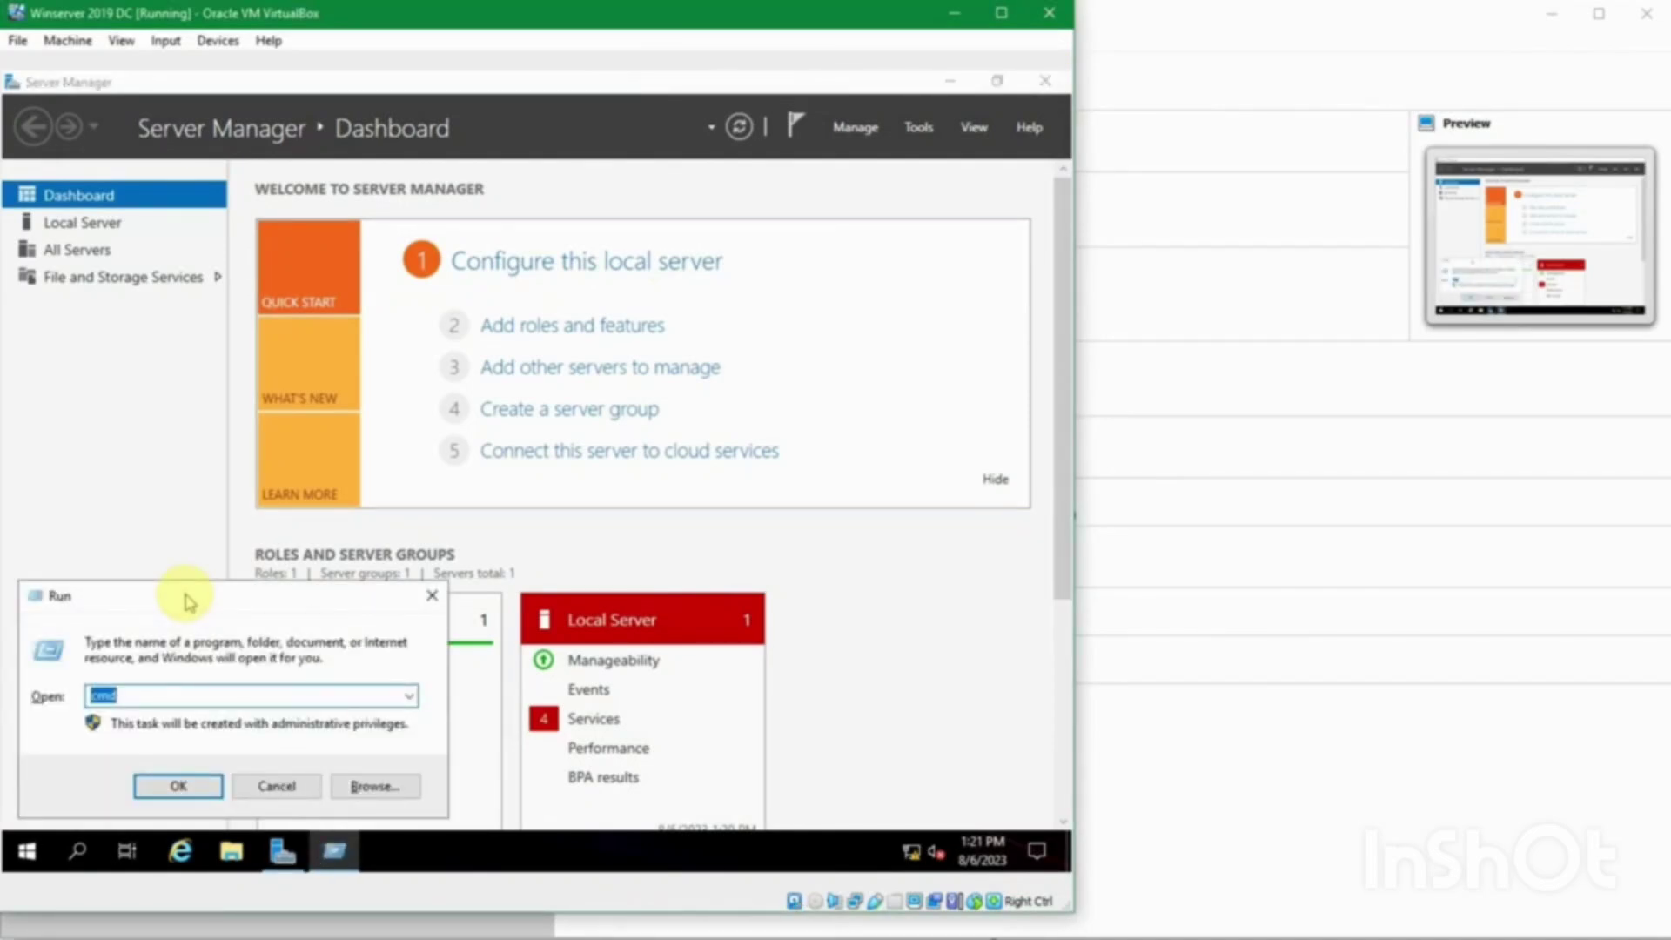
pyautogui.press('Return')
pyautogui.write('ip')
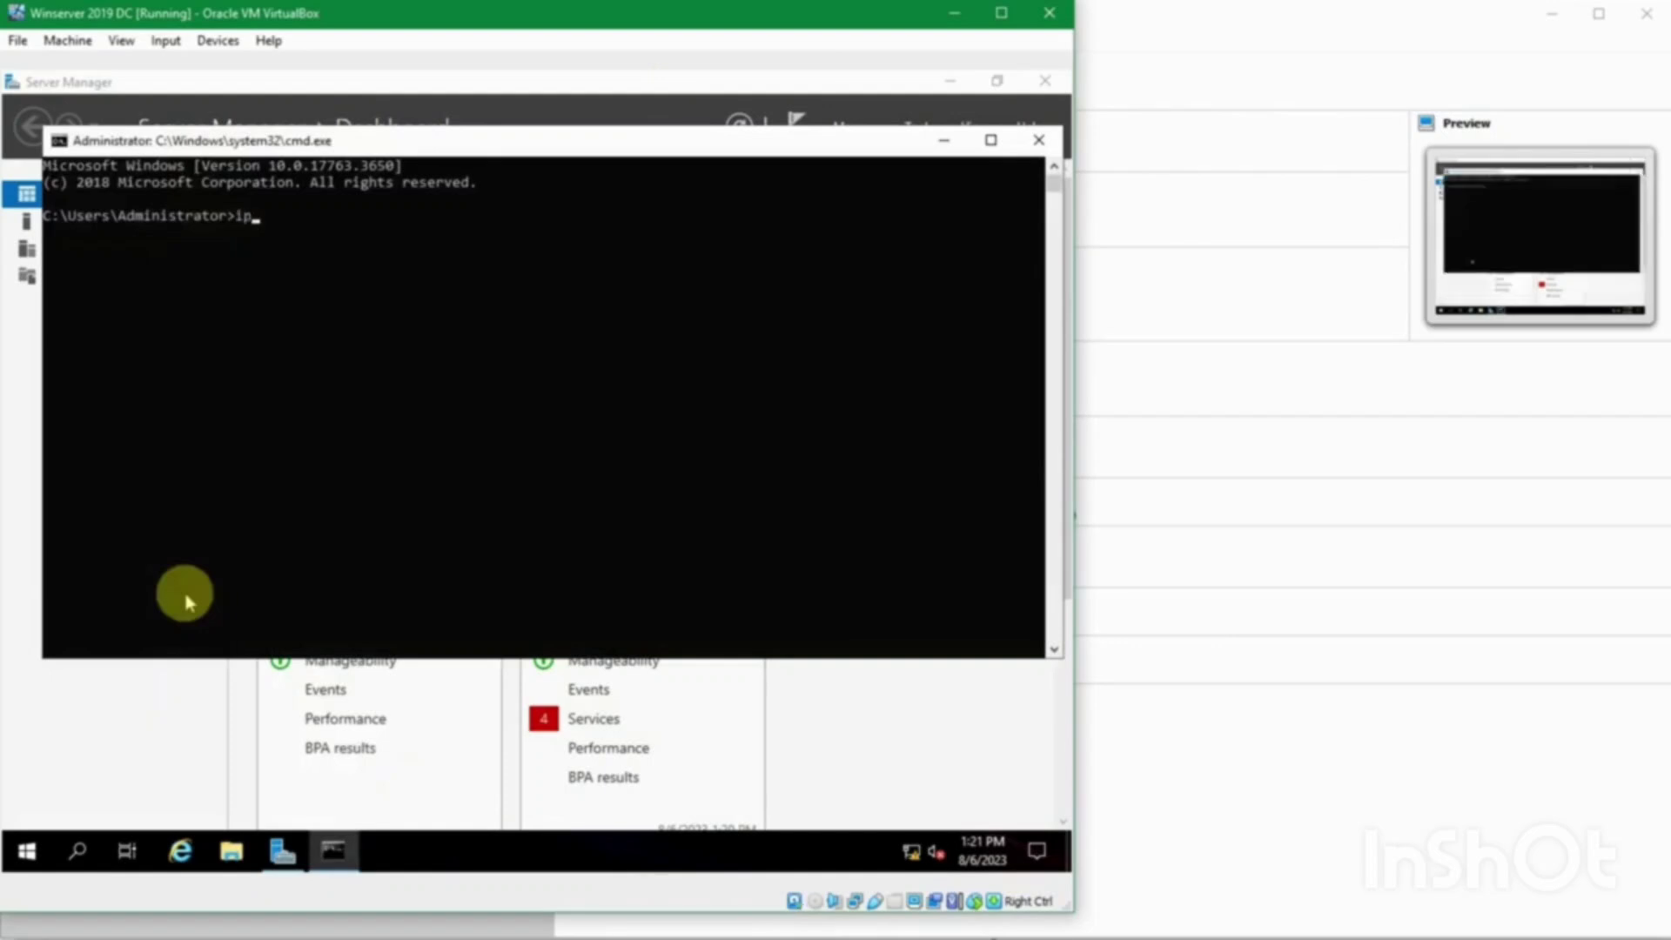
pyautogui.write('config')
pyautogui.press('Return')
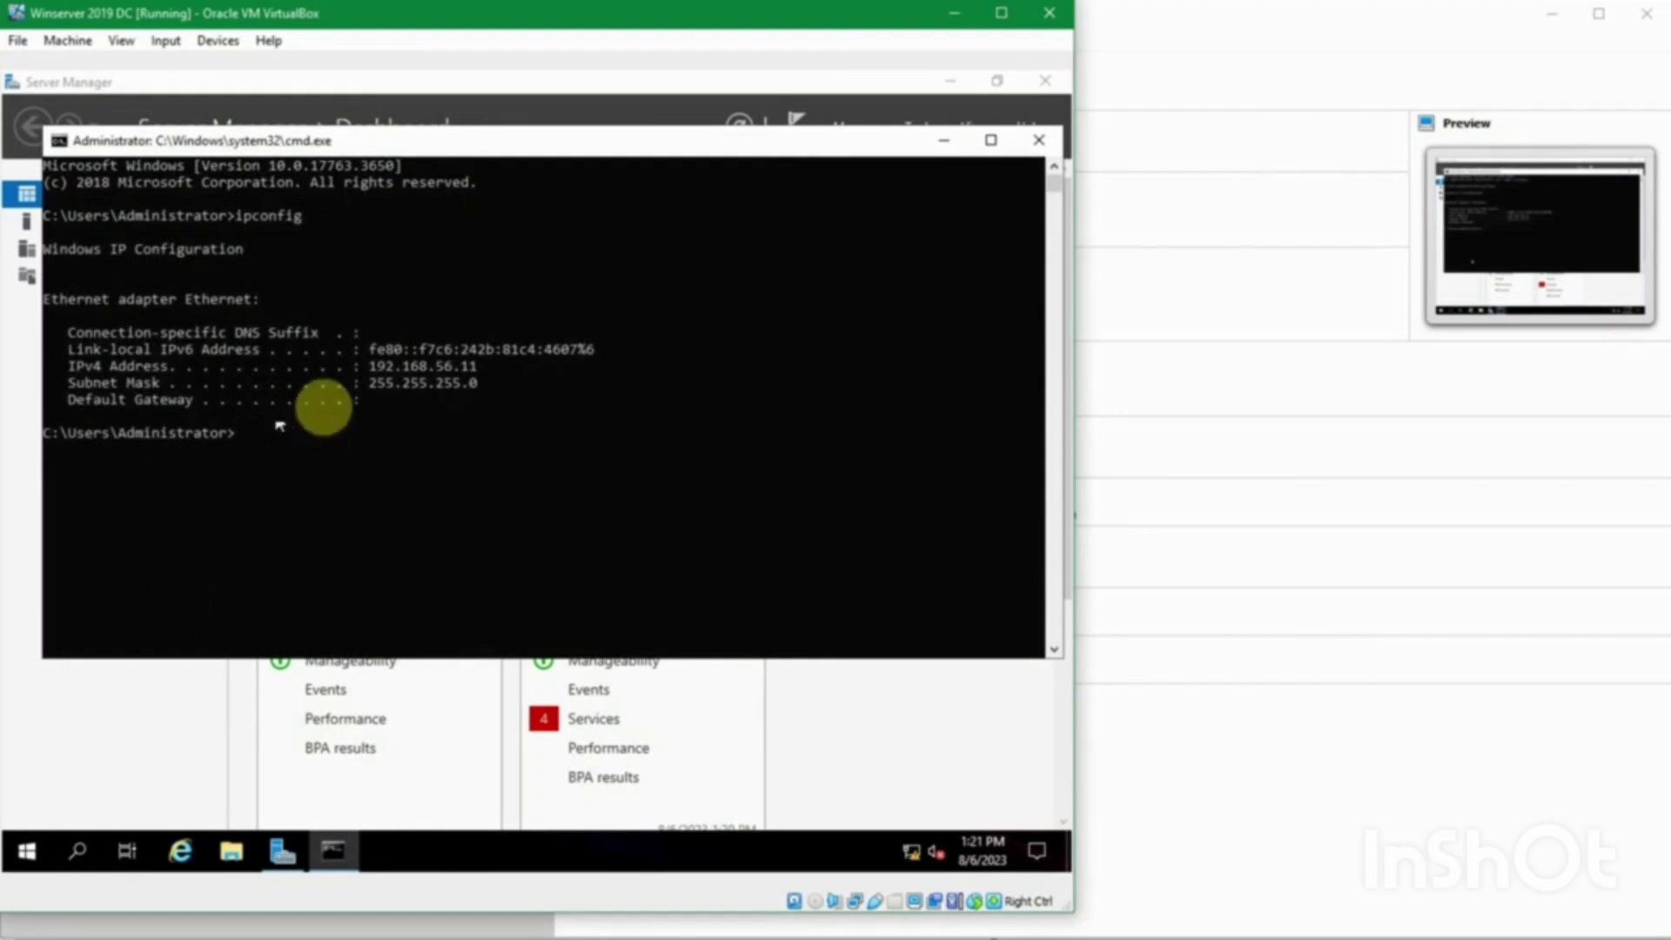
pyautogui.click(1043, 144)
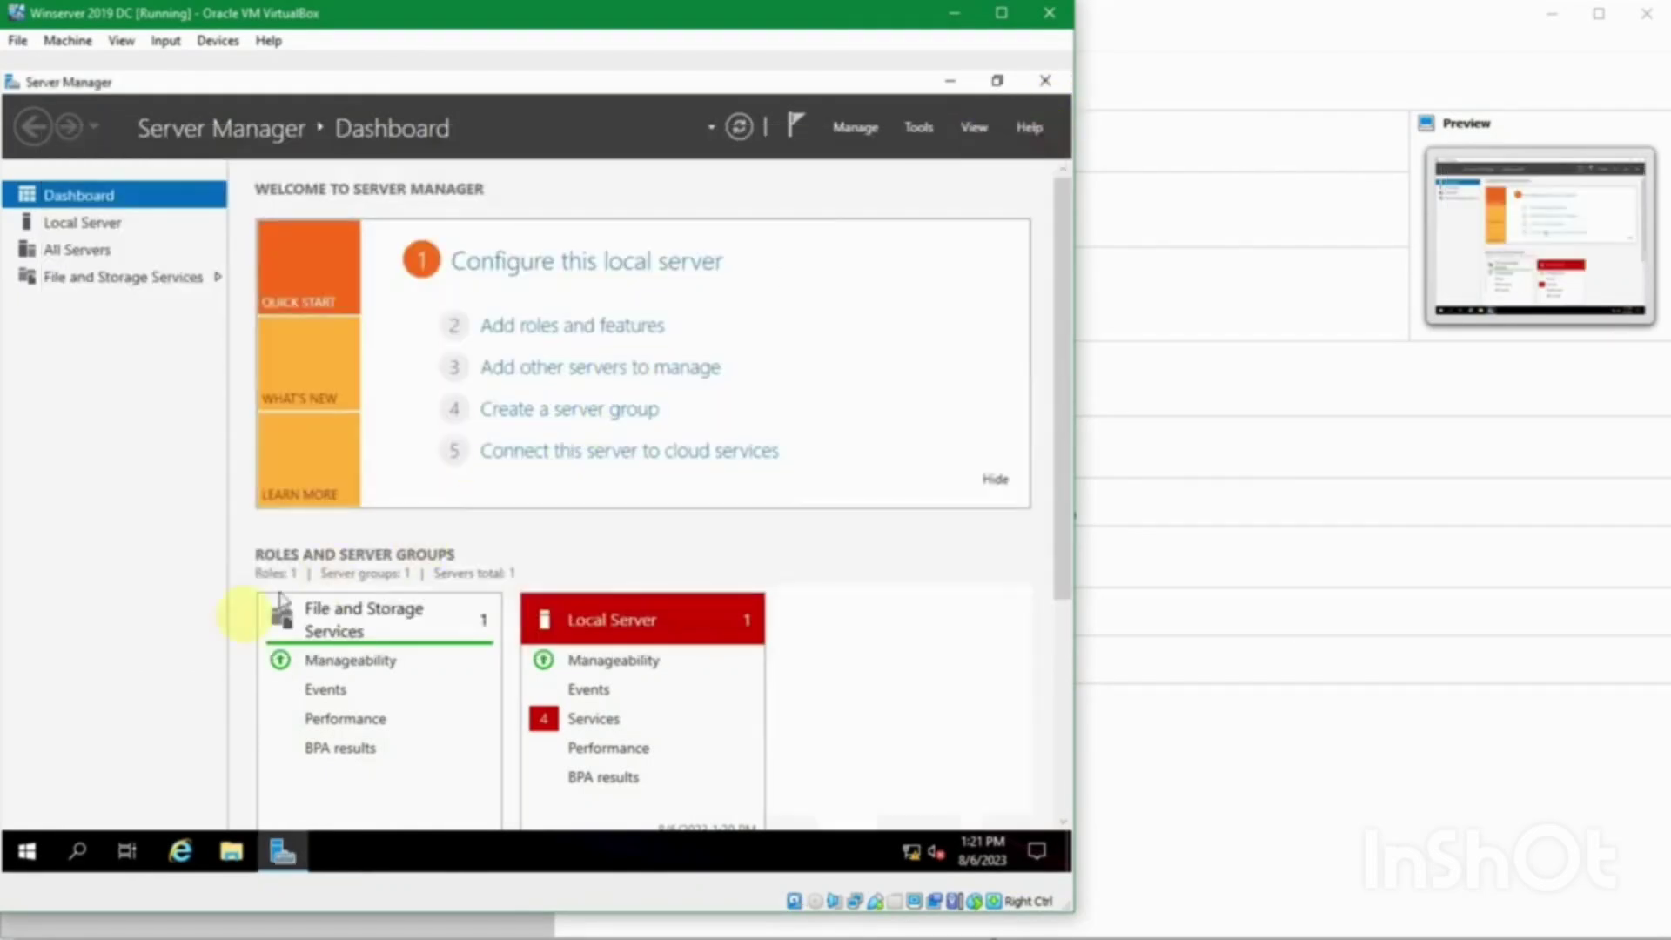
# Step: Open Control Panel with 'control' and reach the Ethernet adapter's properties via Network and Sharing Center
pyautogui.press('super+r')
pyautogui.write('co')
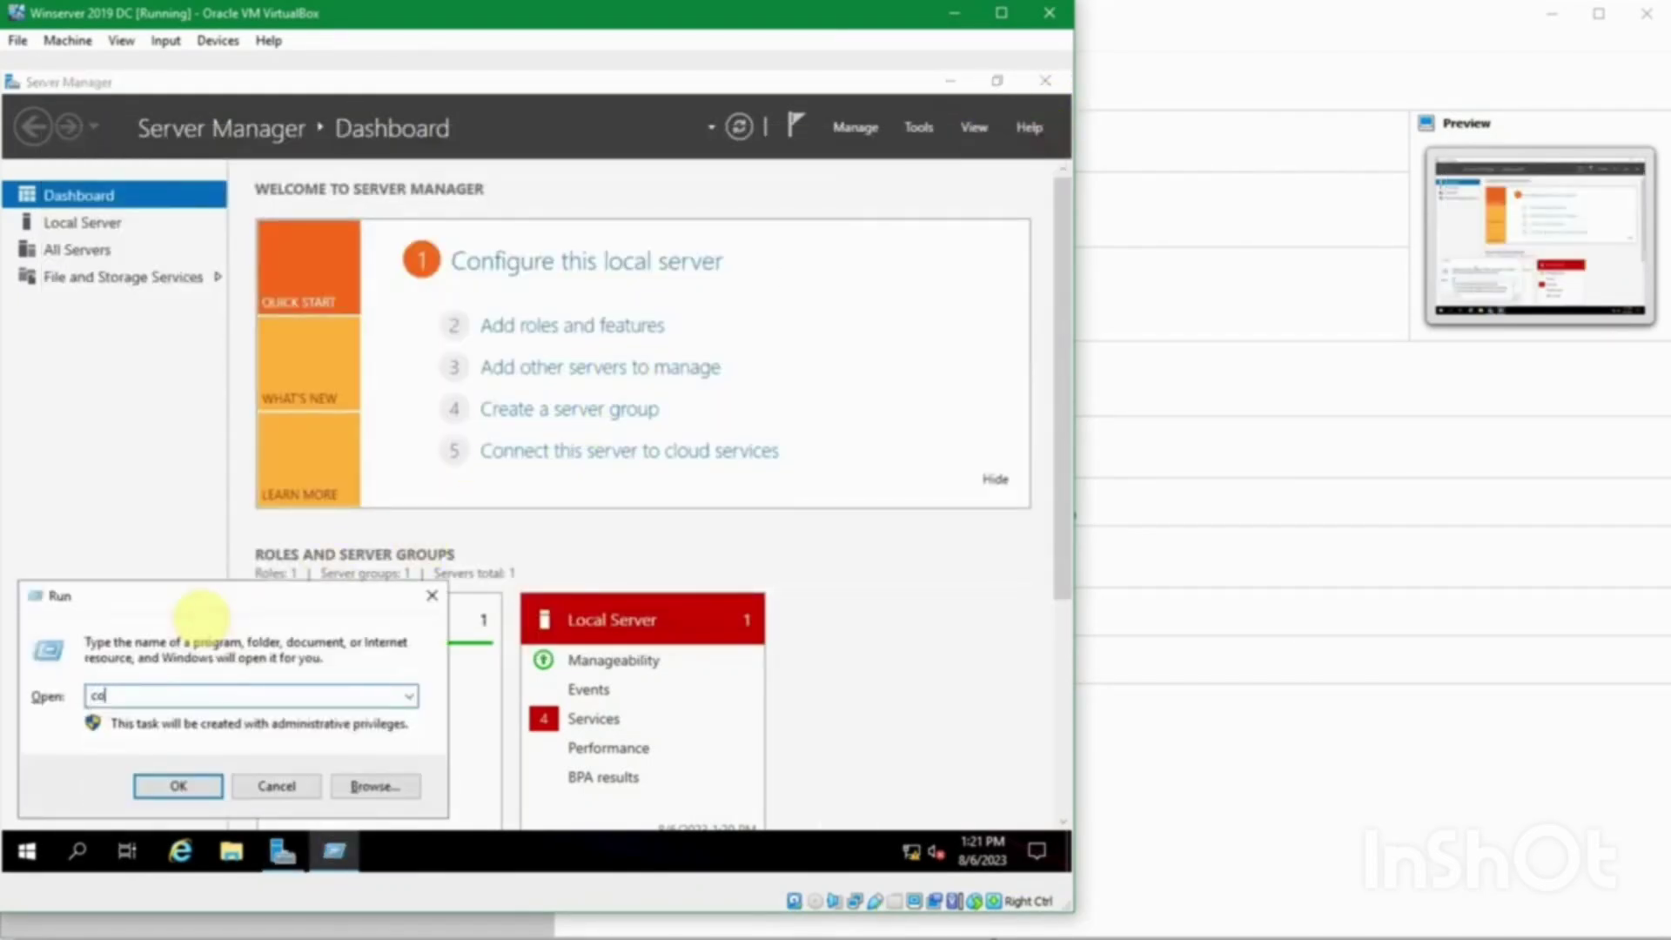
pyautogui.write('ntrol')
pyautogui.press('Return')
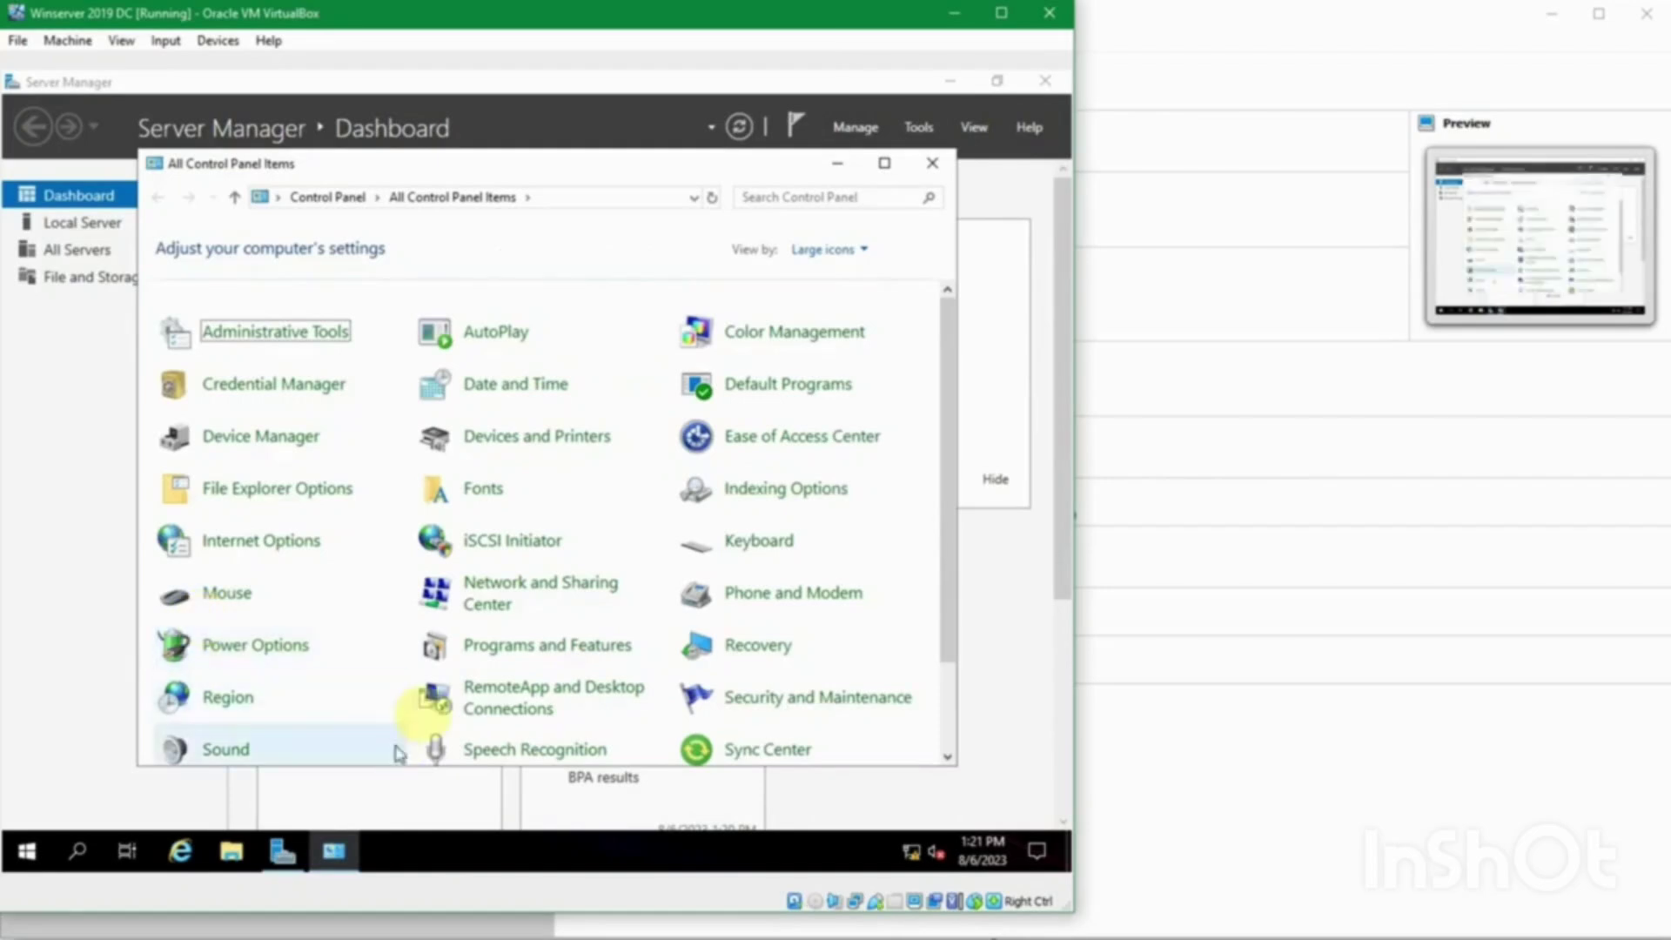
pyautogui.scroll(-2, 603, 566)
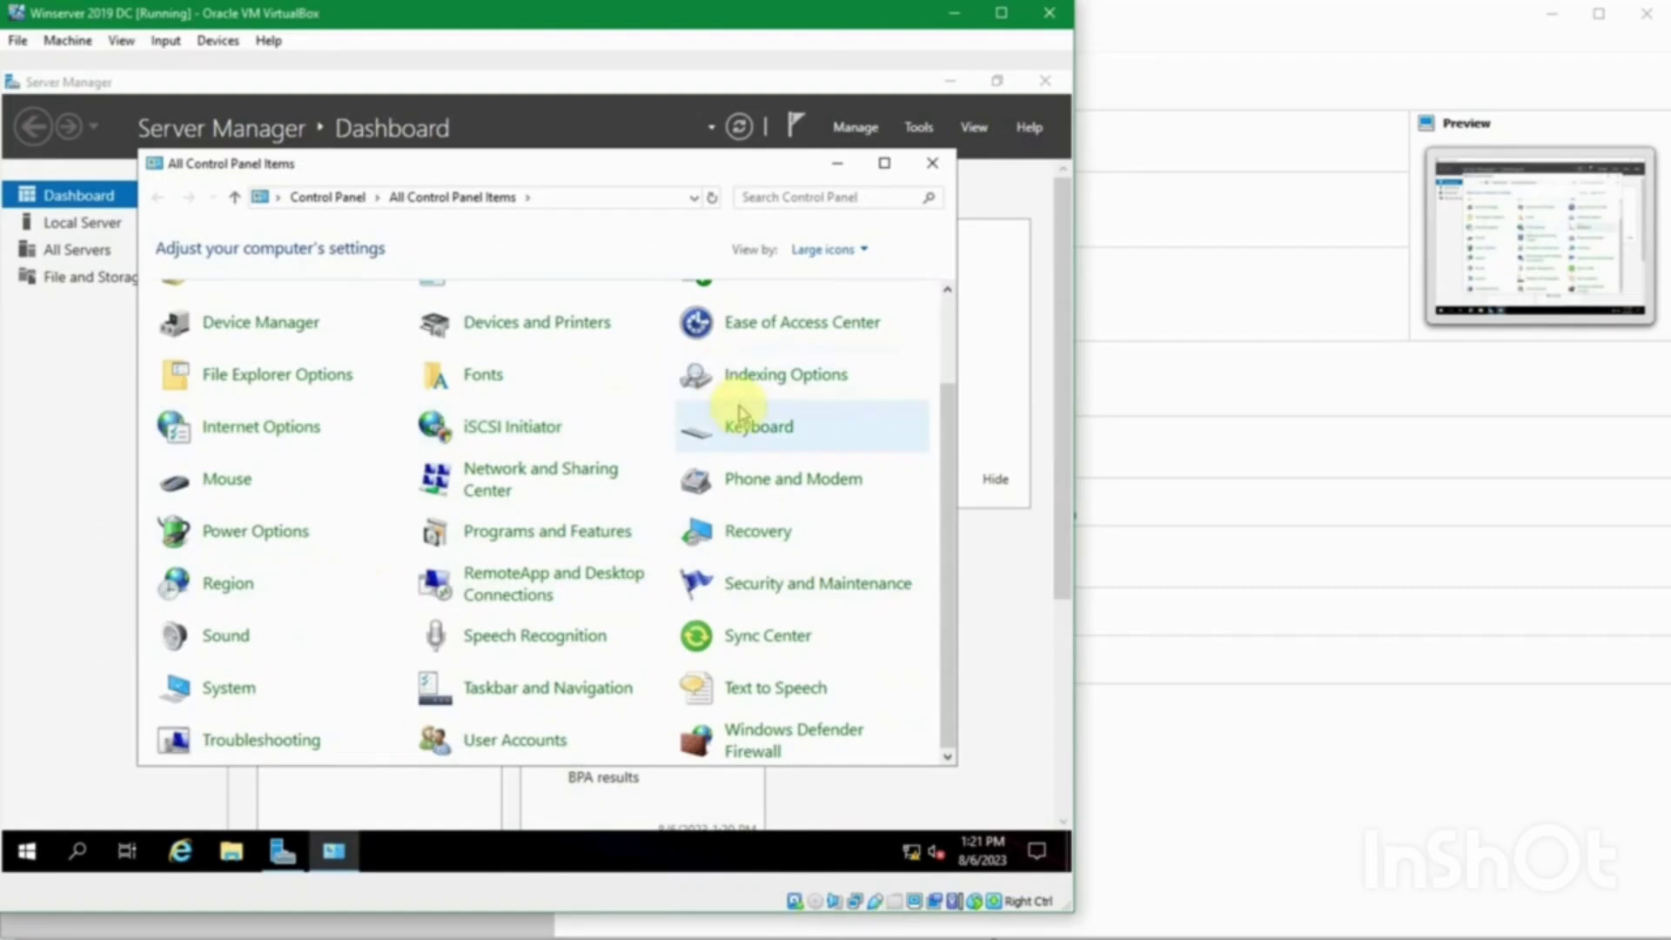
pyautogui.scroll(1, 759, 381)
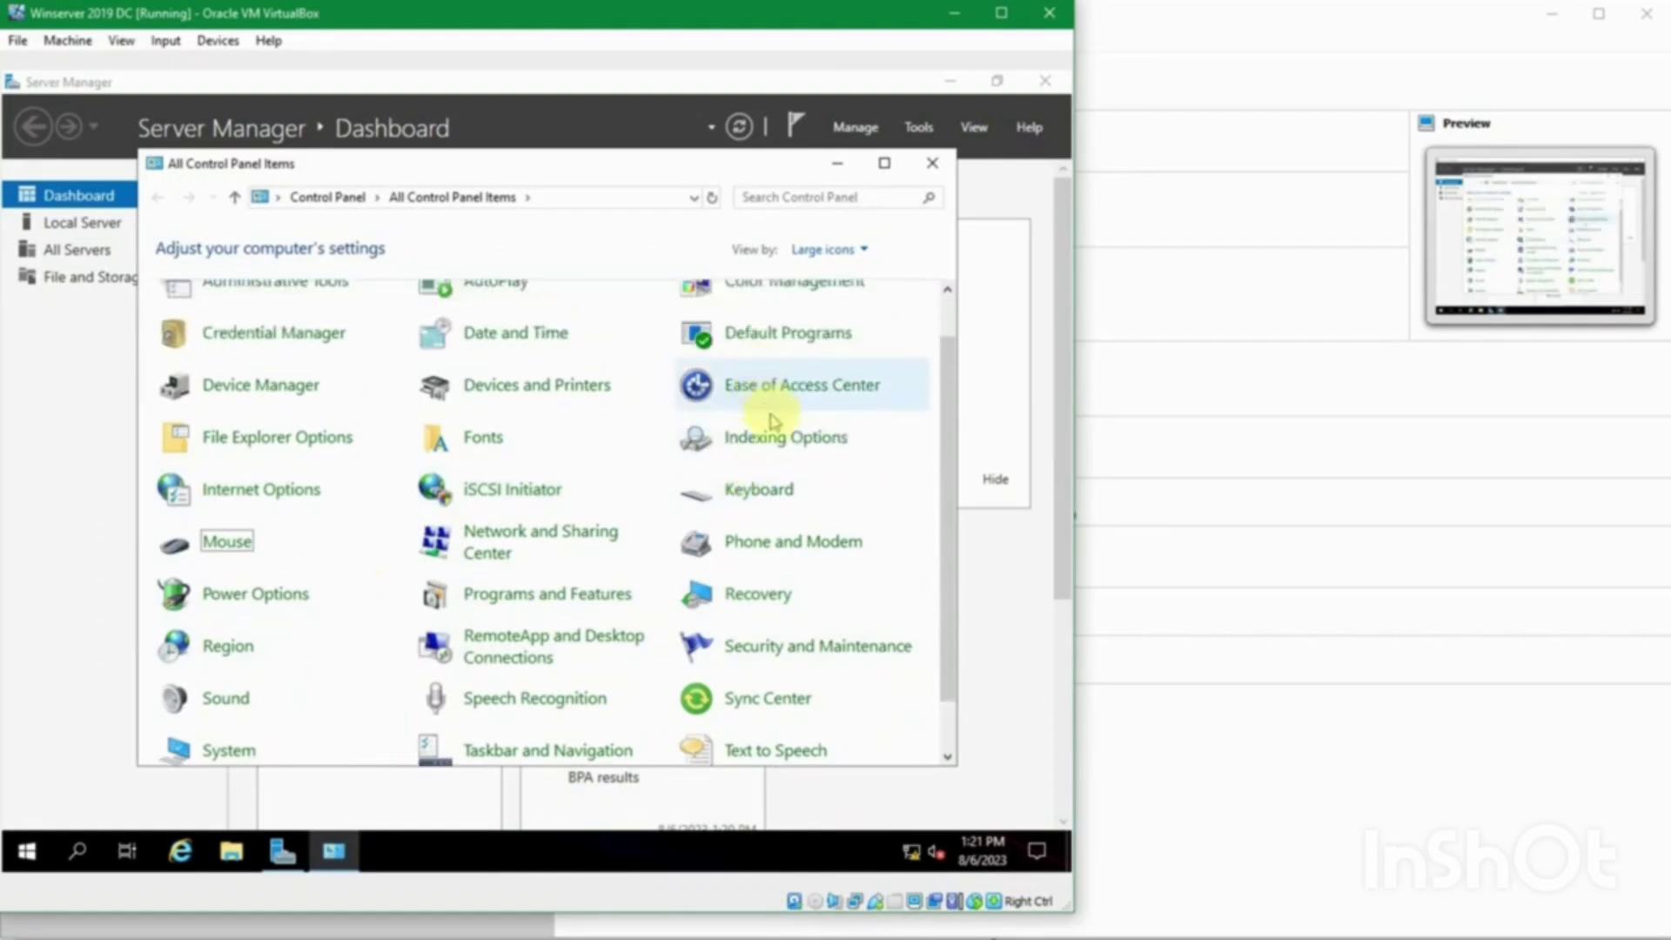
pyautogui.click(475, 534)
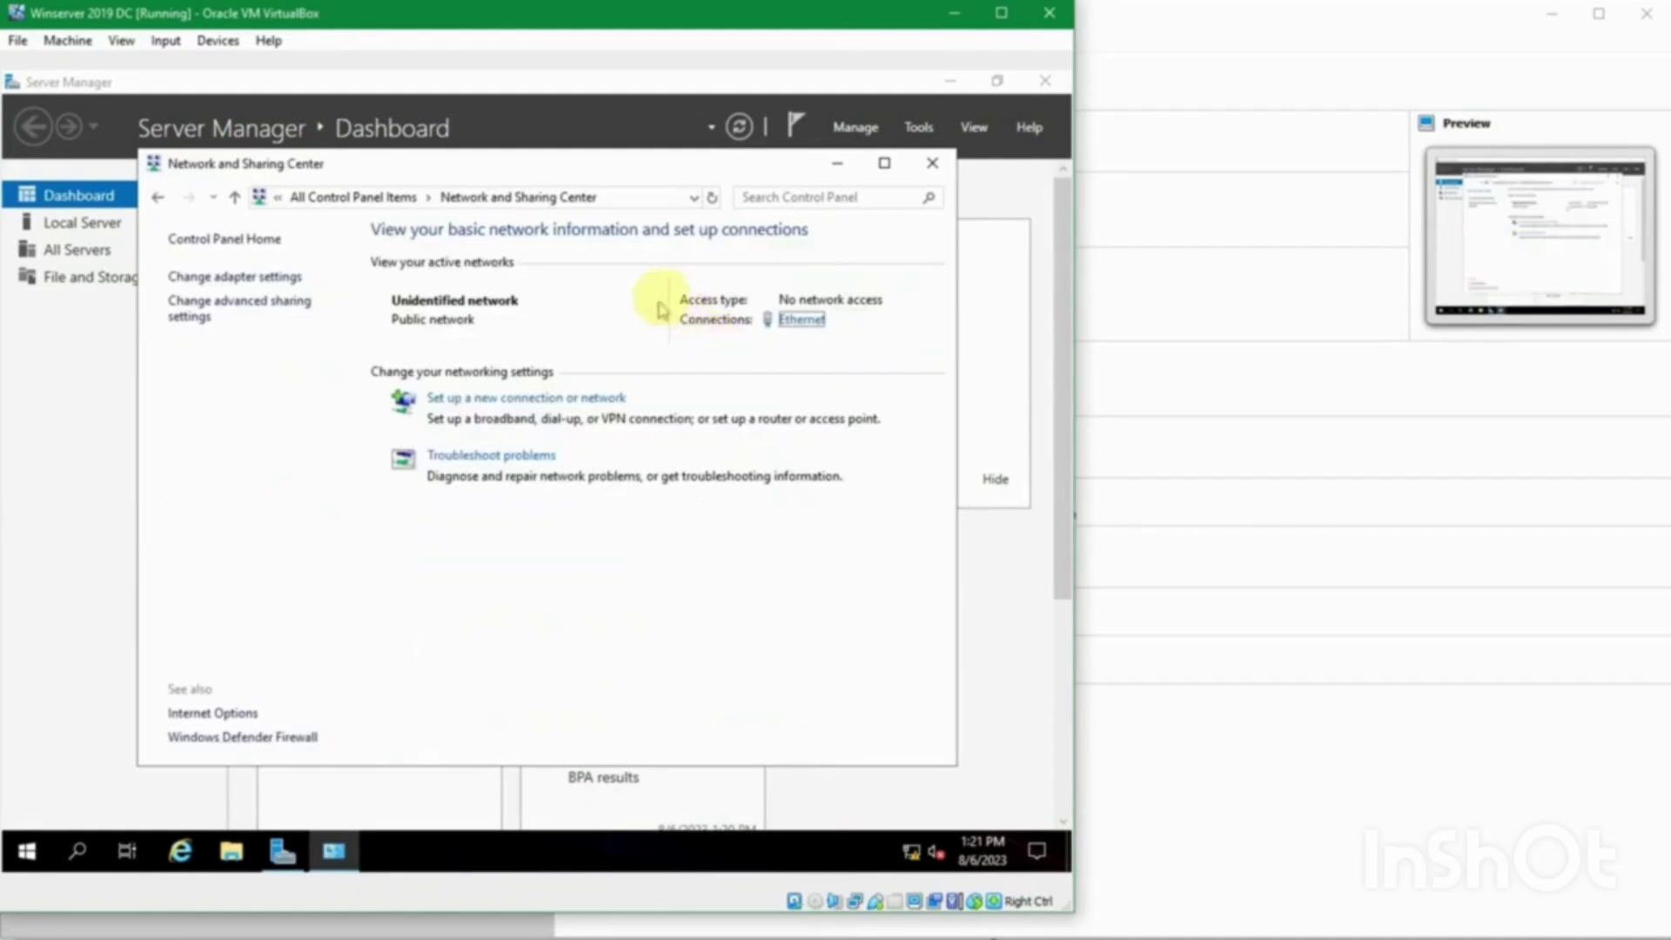
pyautogui.click(785, 318)
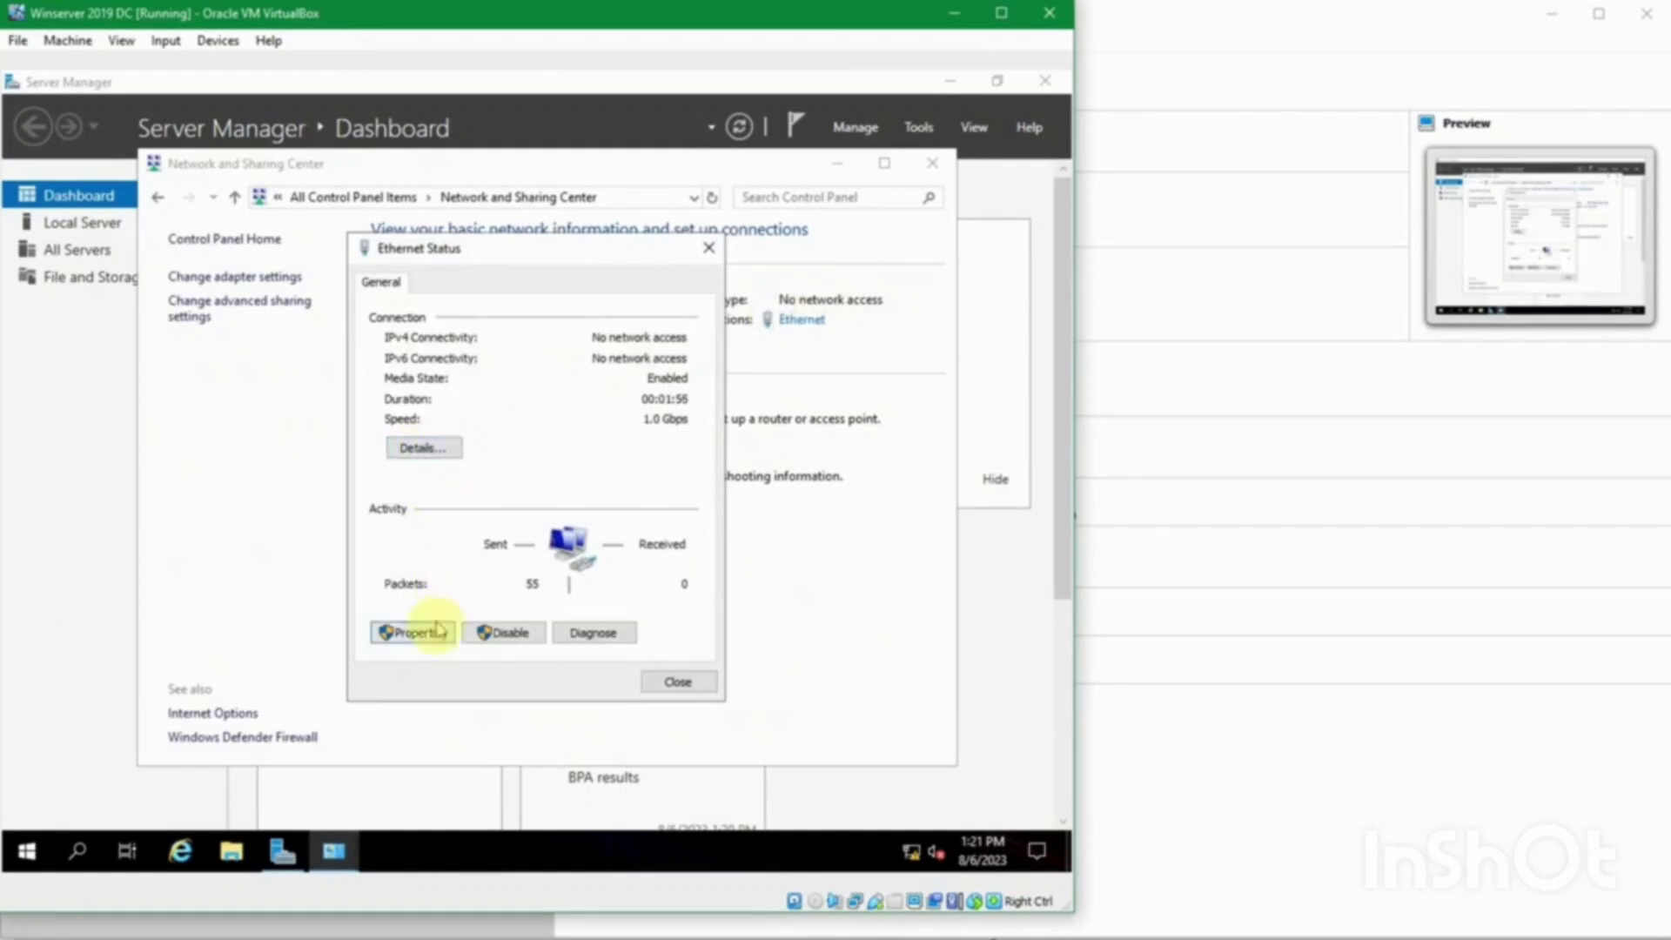
pyautogui.click(421, 634)
# Step: Set IPv4 preferred DNS to 127.0.0.1, keeping static IP 192.168.56.11, and close the dialogs
pyautogui.doubleClick(501, 488)
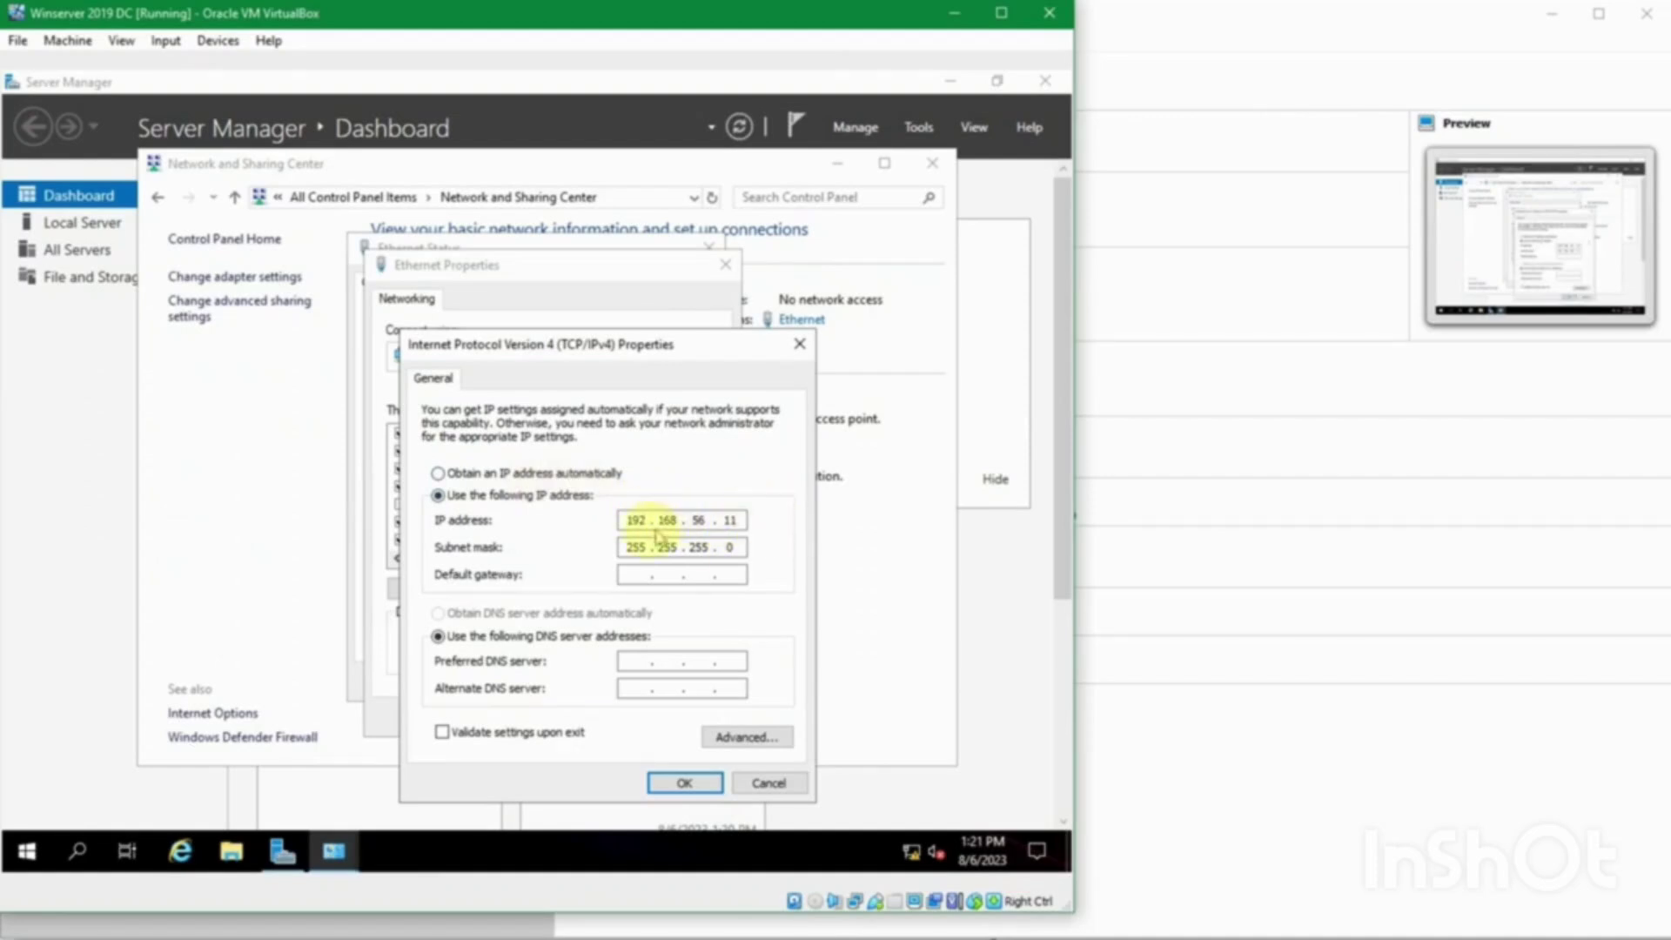
pyautogui.click(633, 520)
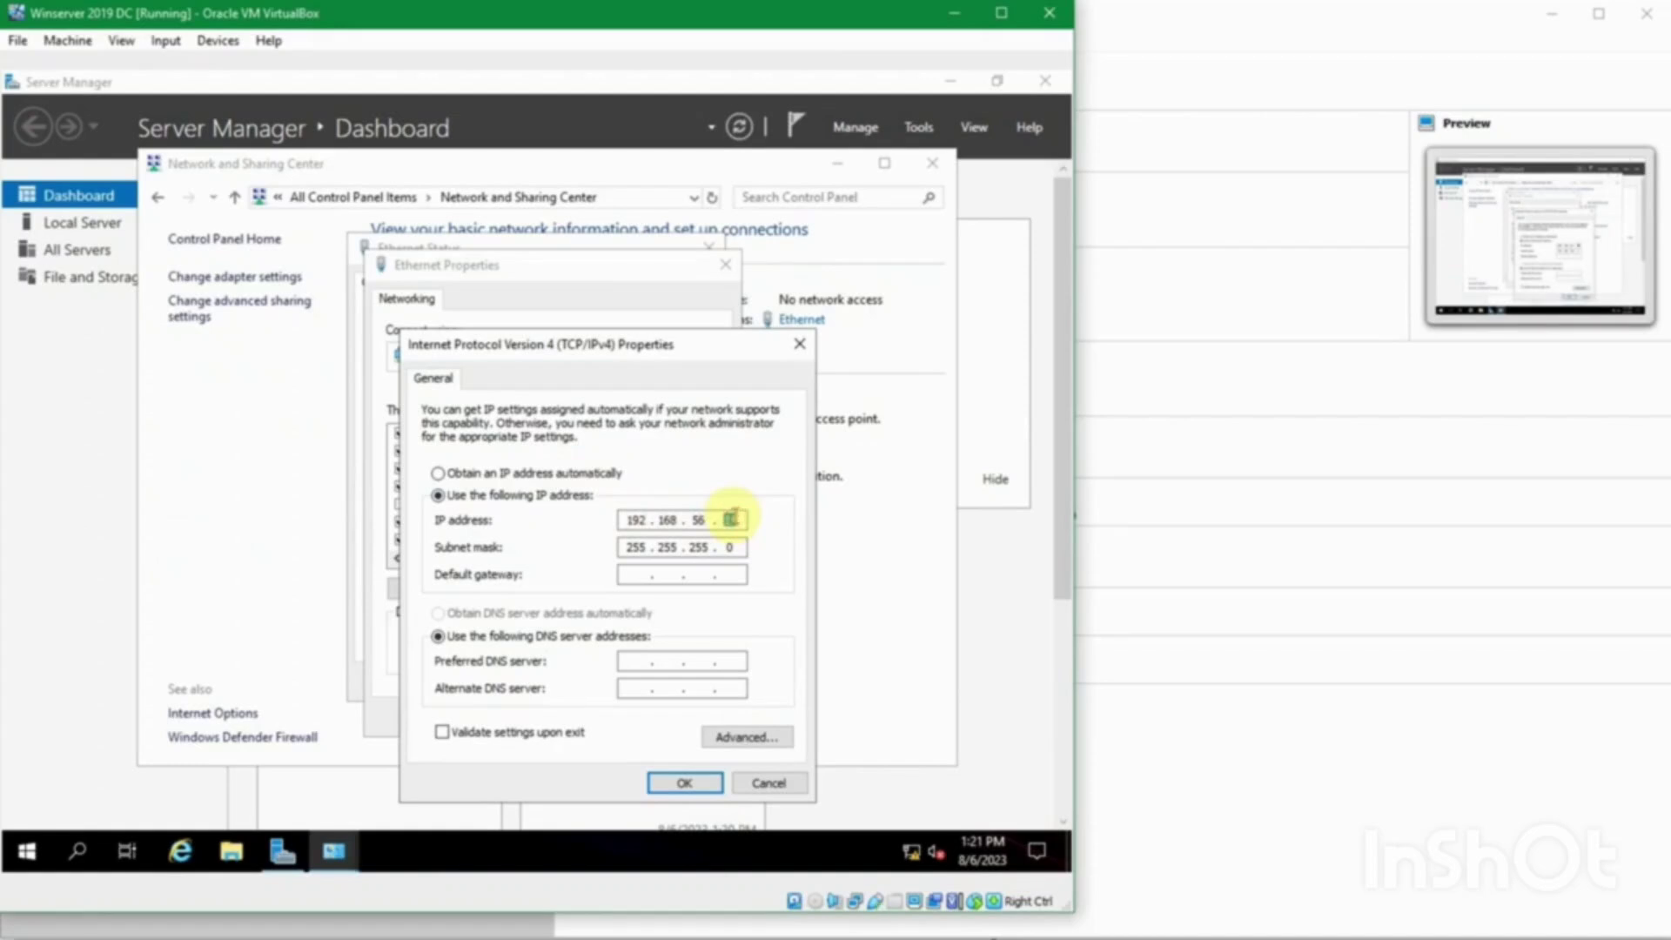
pyautogui.click(633, 660)
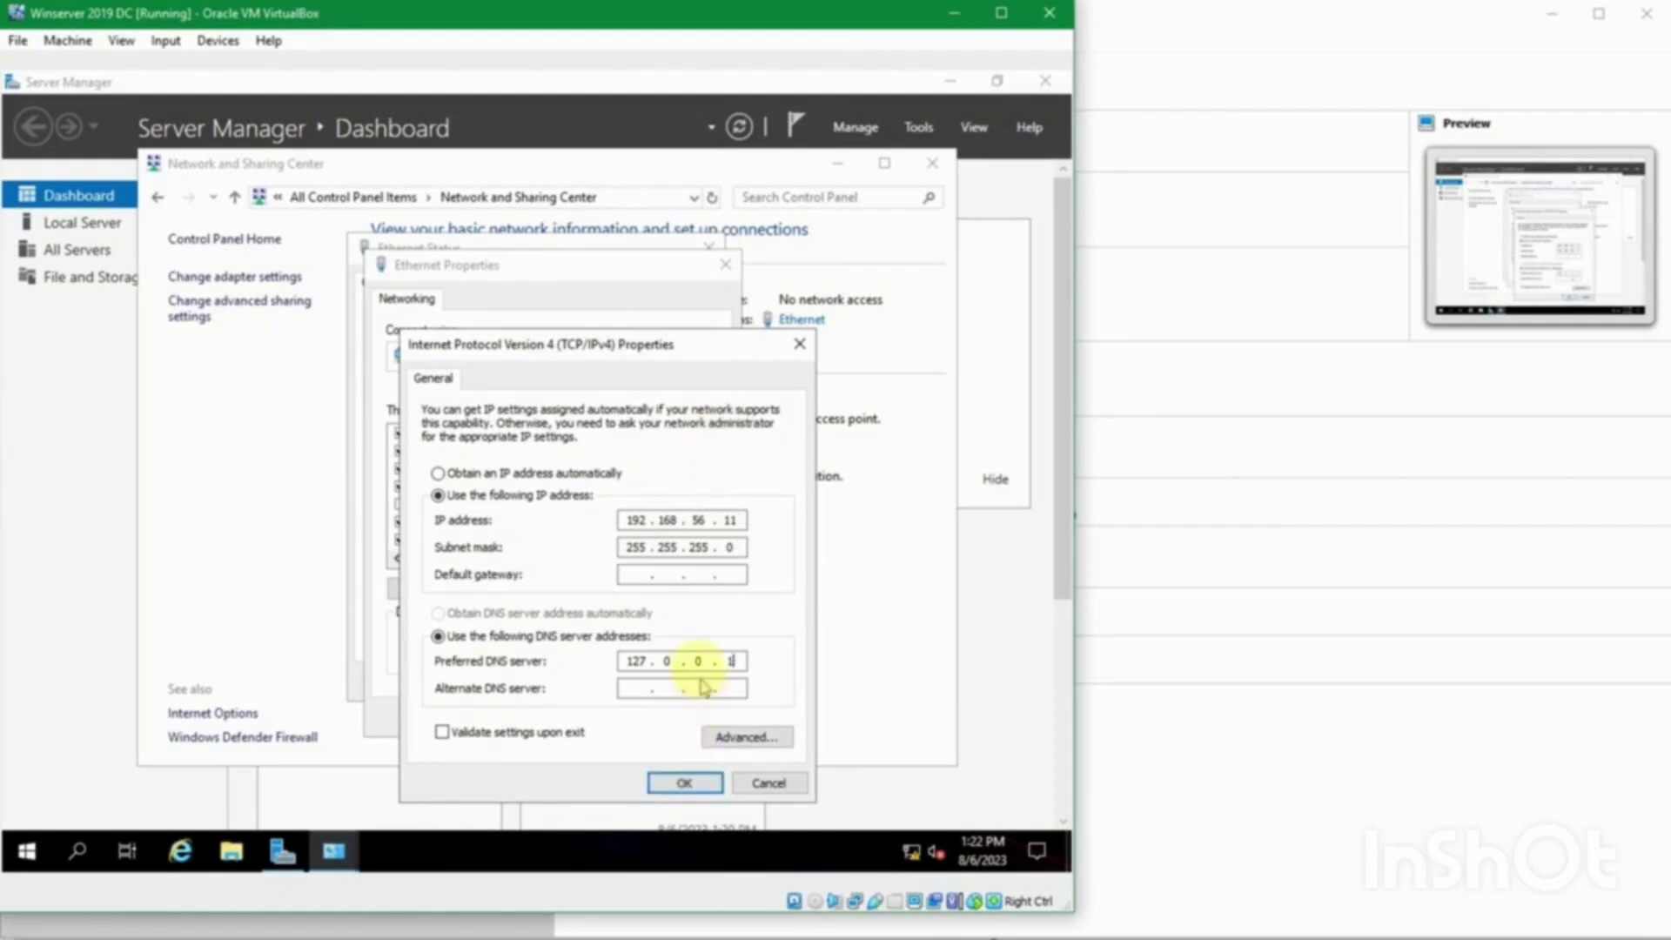
pyautogui.click(677, 783)
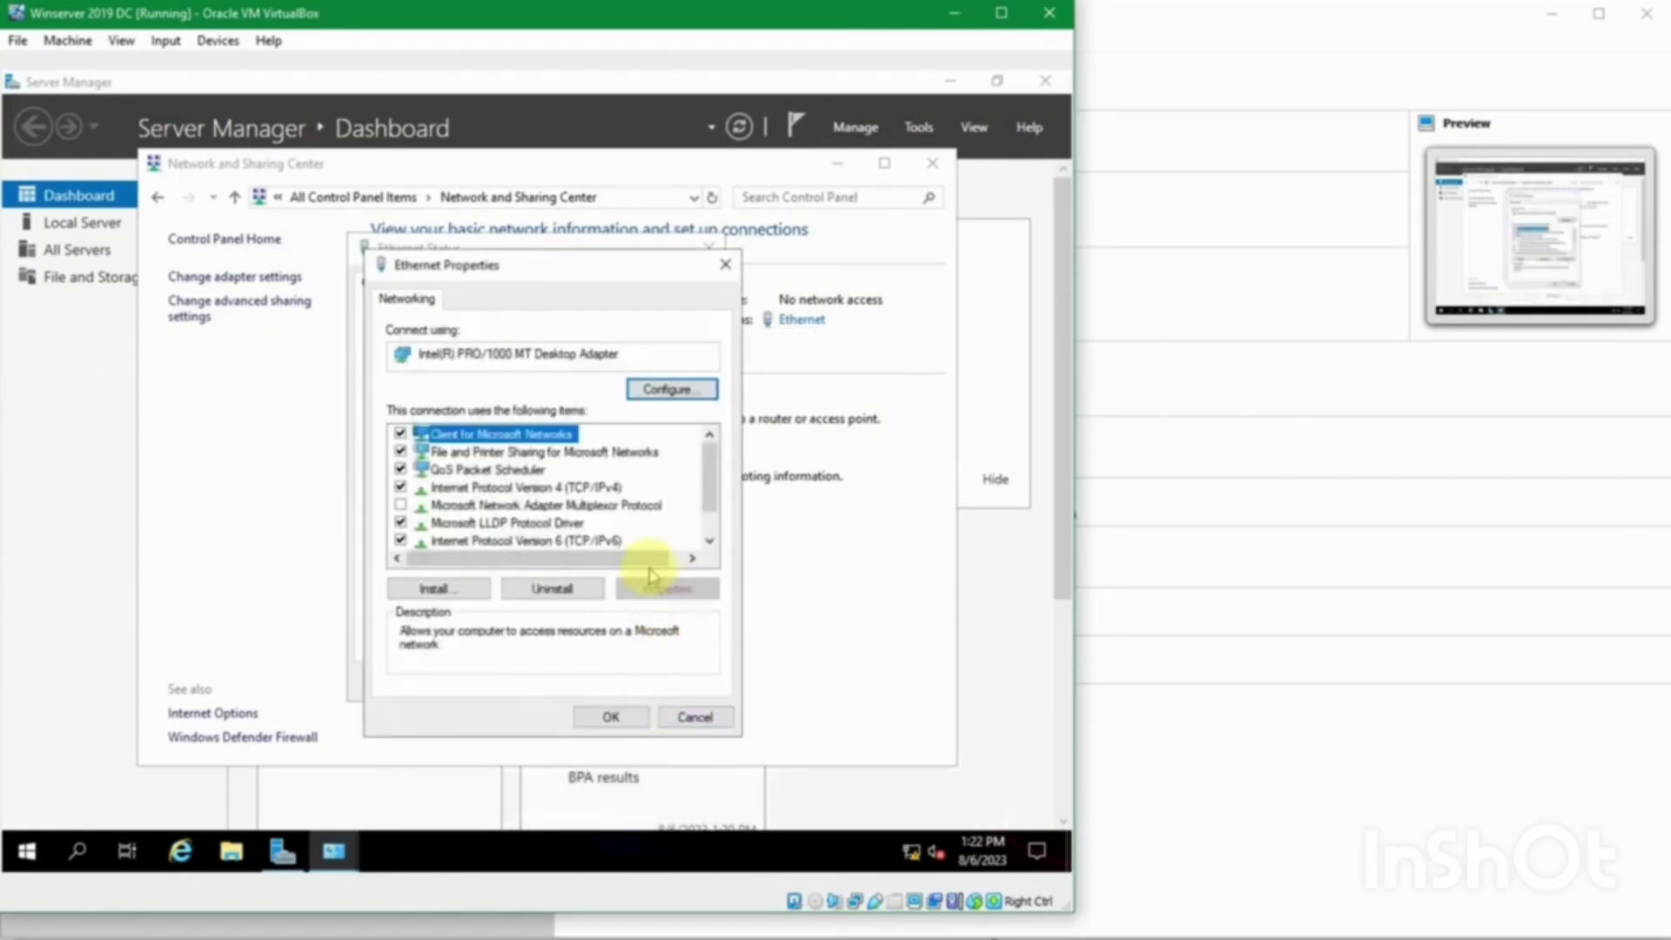
pyautogui.click(609, 712)
pyautogui.click(667, 677)
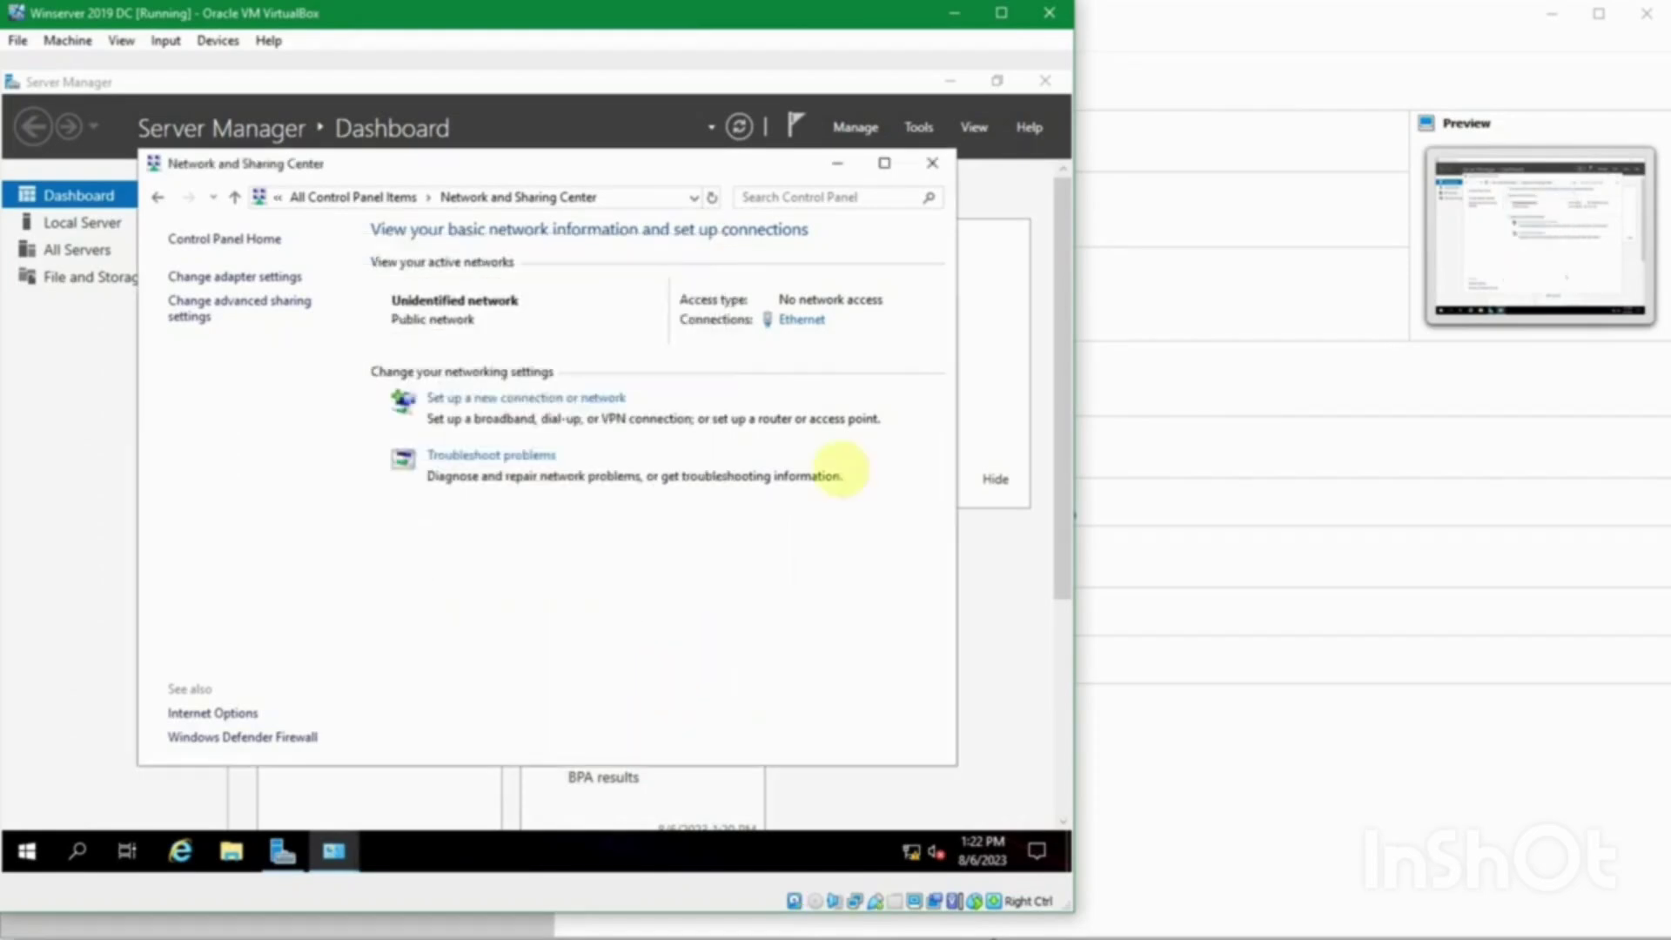
# Step: Close Network and Sharing Center and open the computer name change dialog from Local Server's System Properties
pyautogui.click(930, 163)
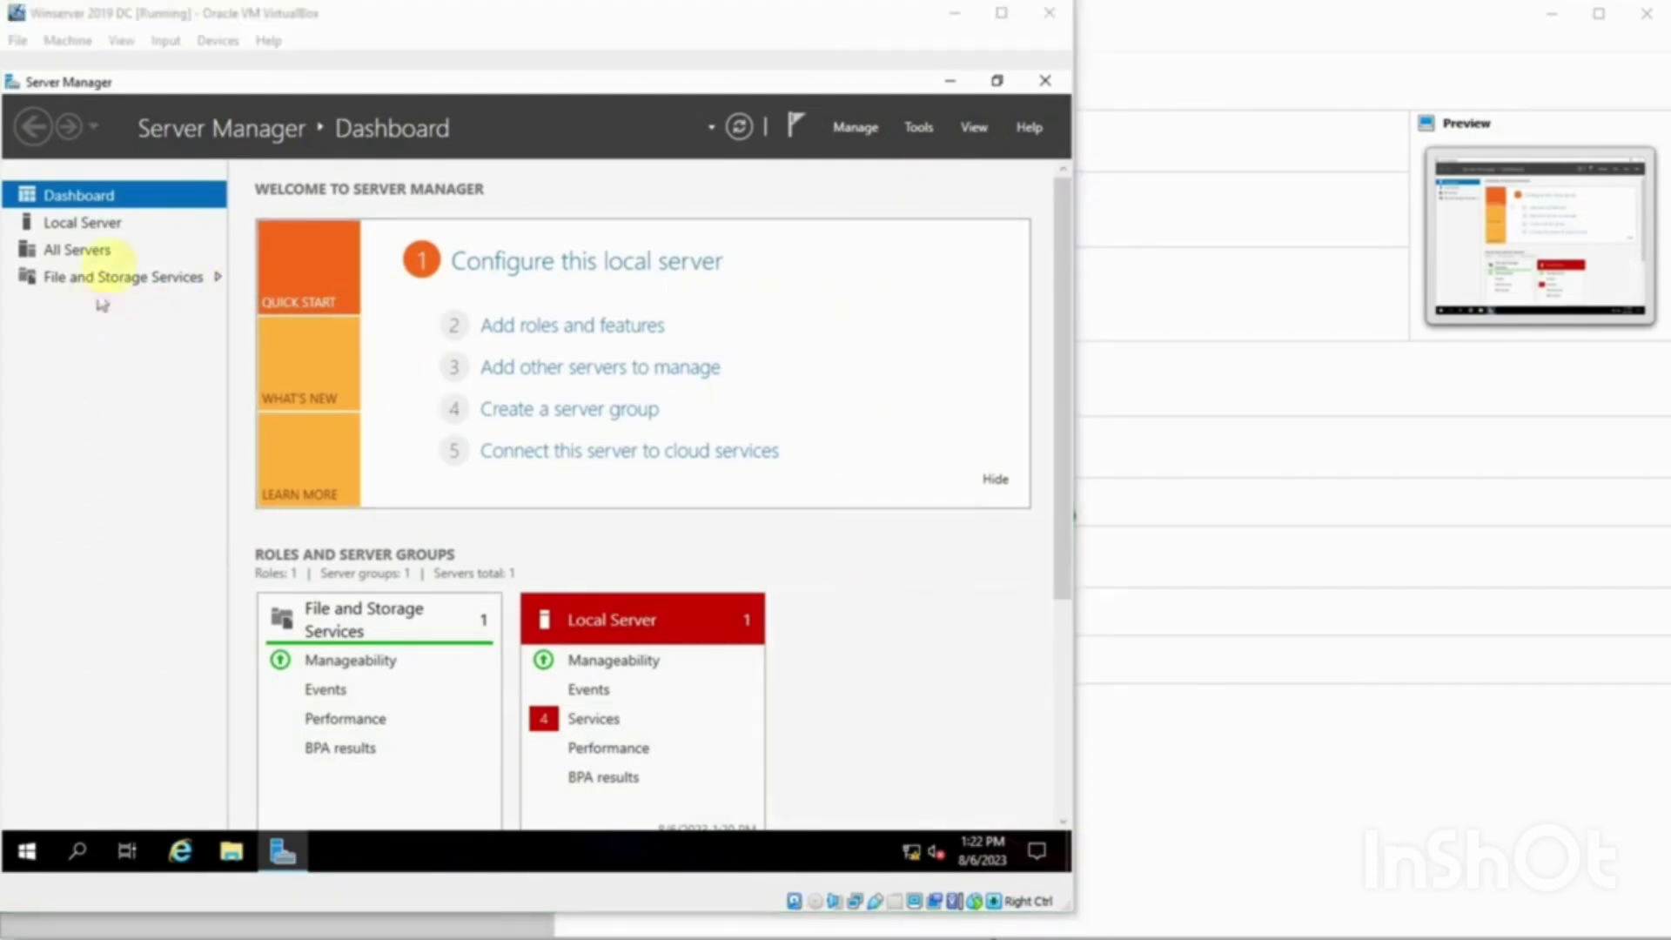
pyautogui.click(120, 222)
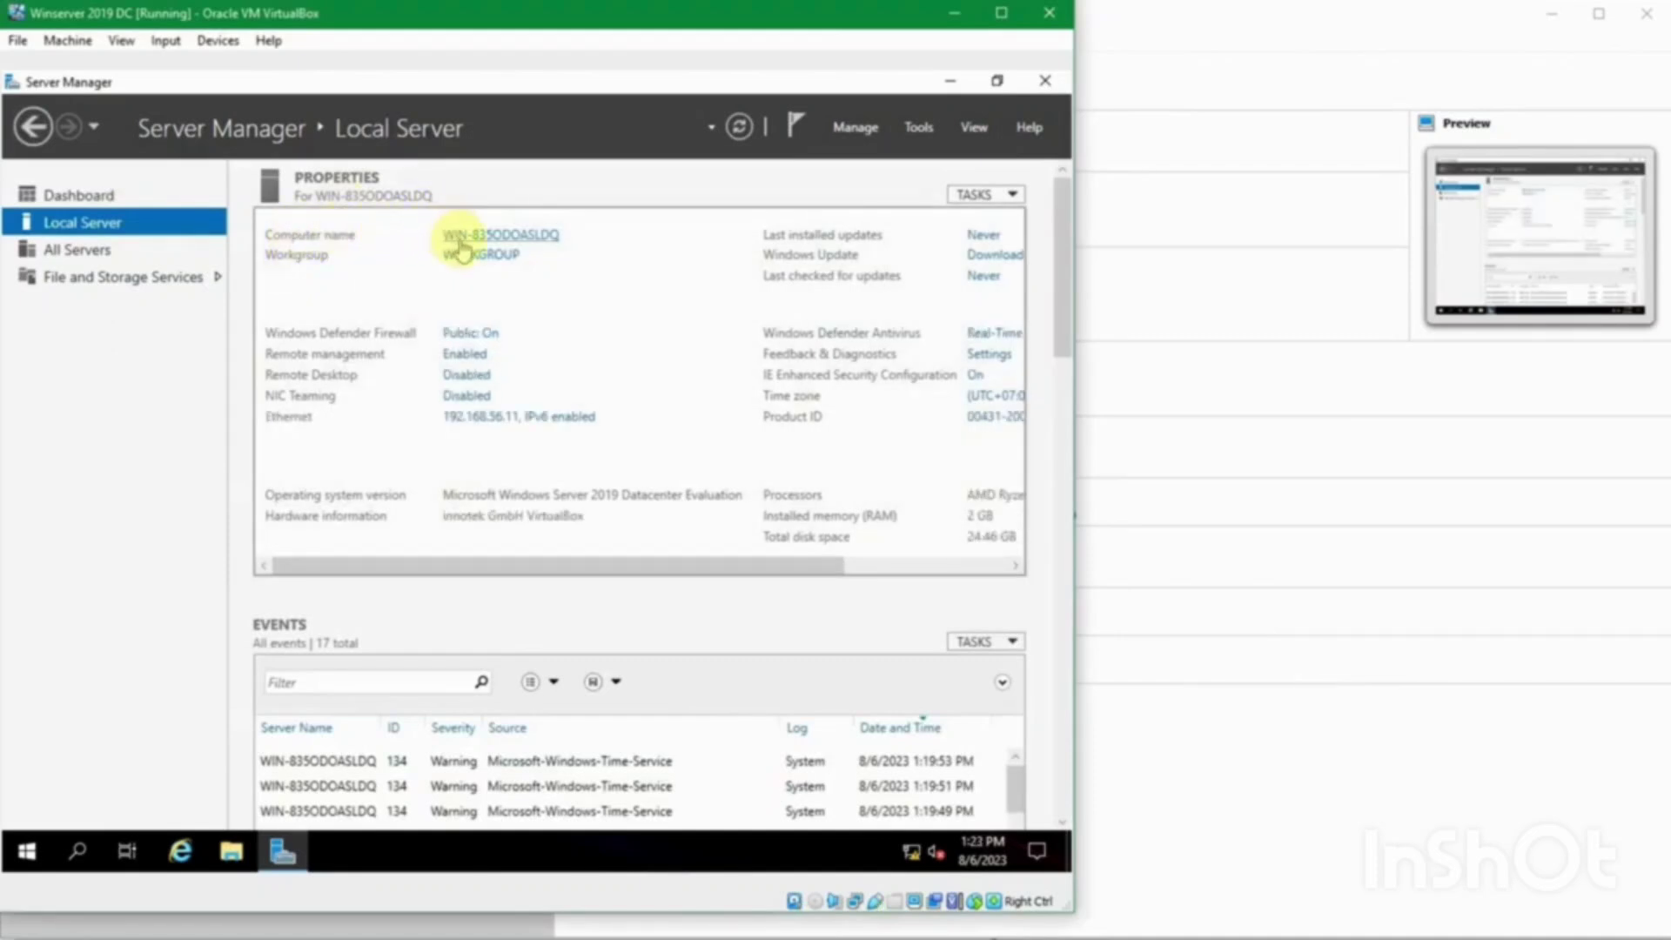
pyautogui.click(544, 236)
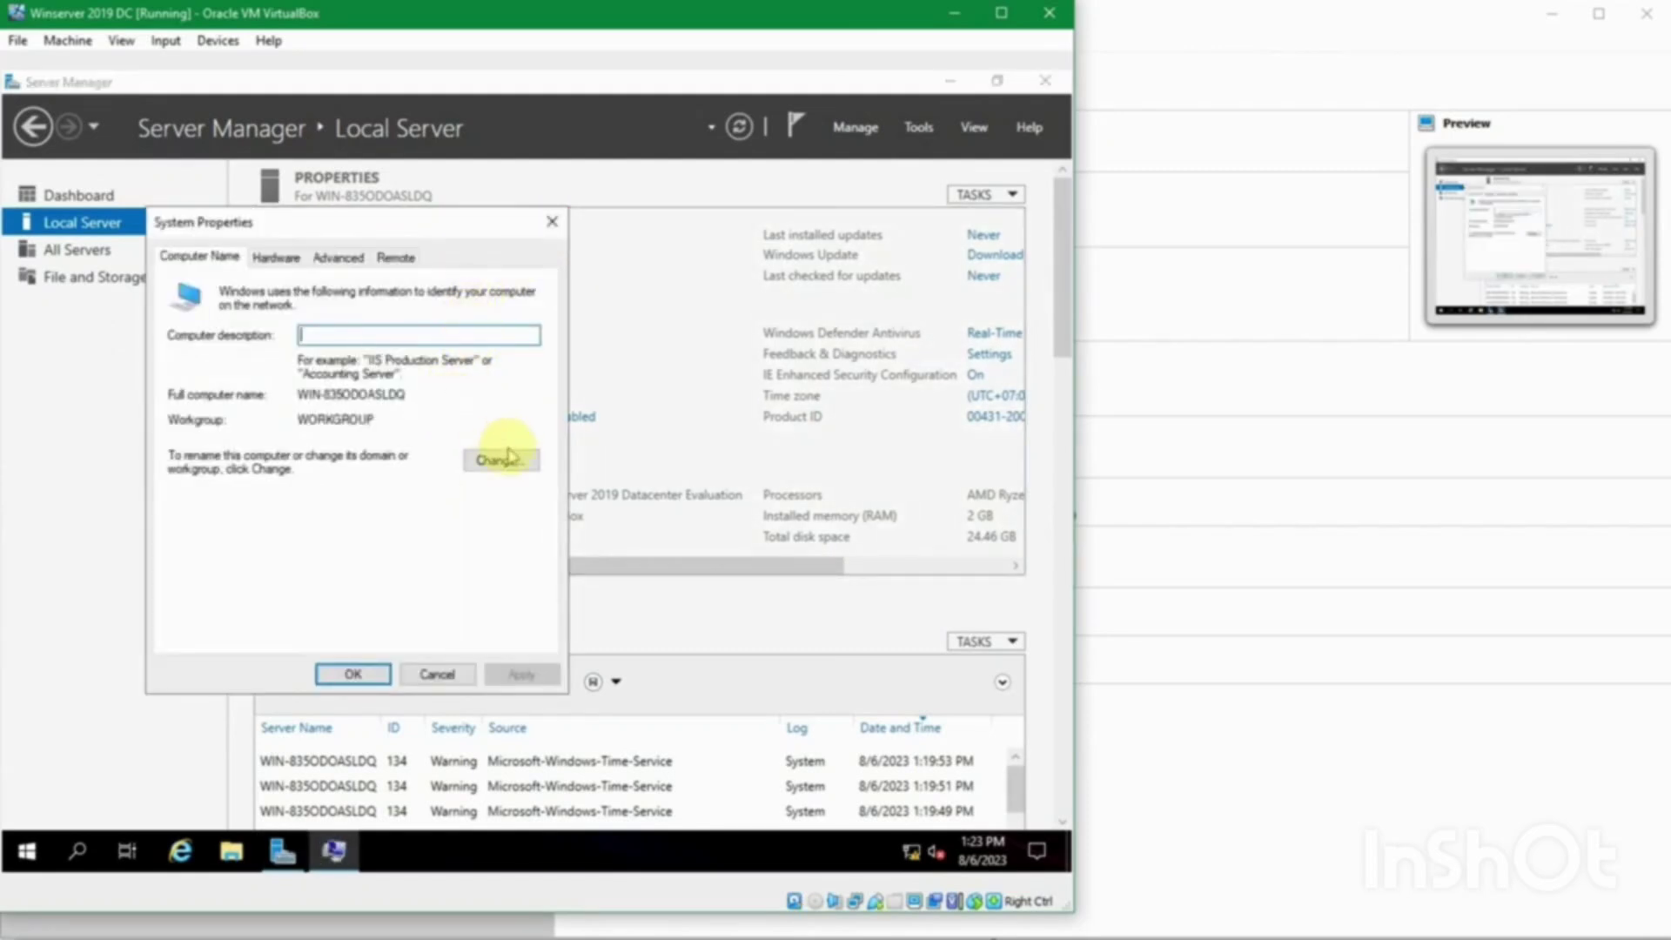
pyautogui.click(552, 222)
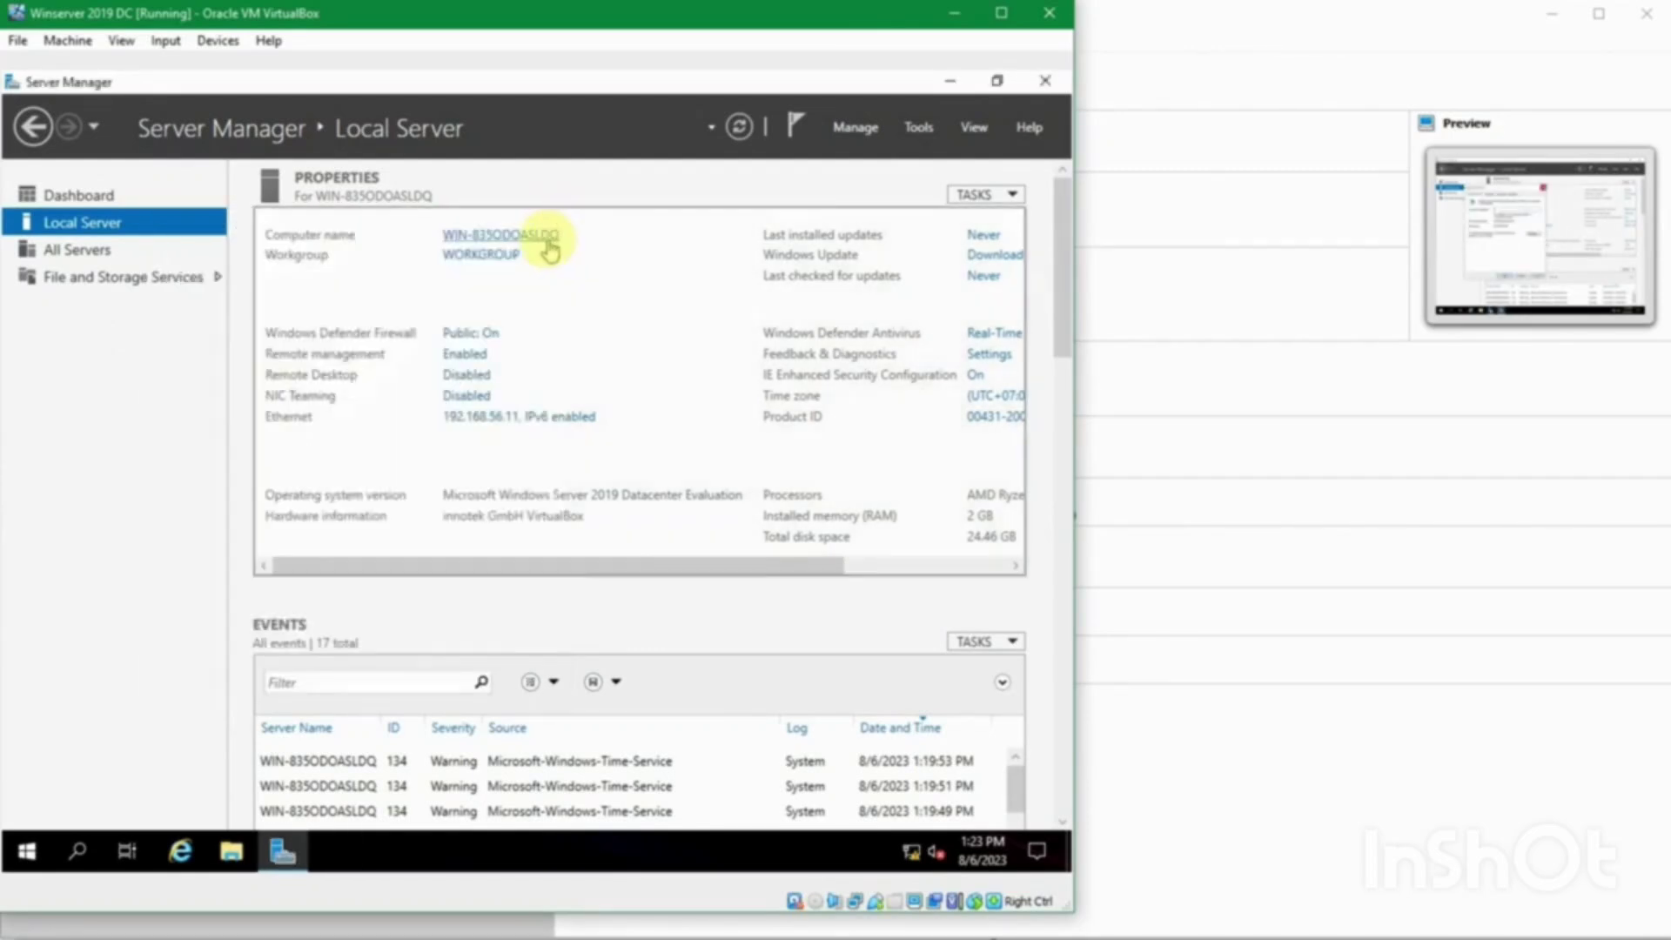
pyautogui.click(509, 236)
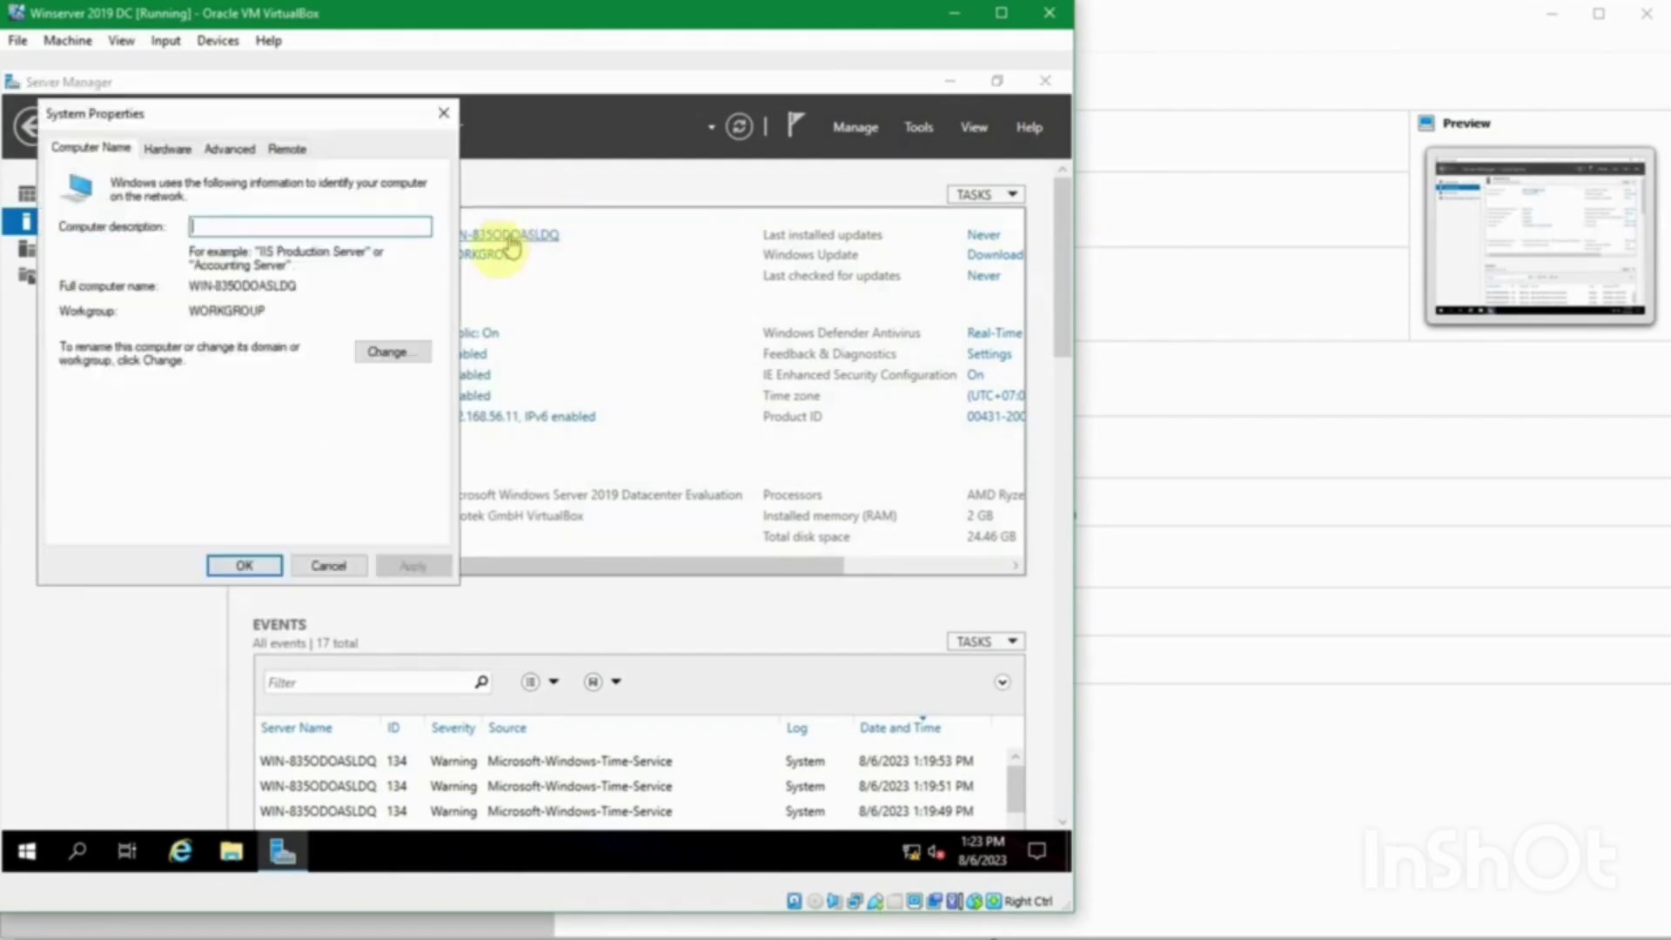
pyautogui.click(383, 352)
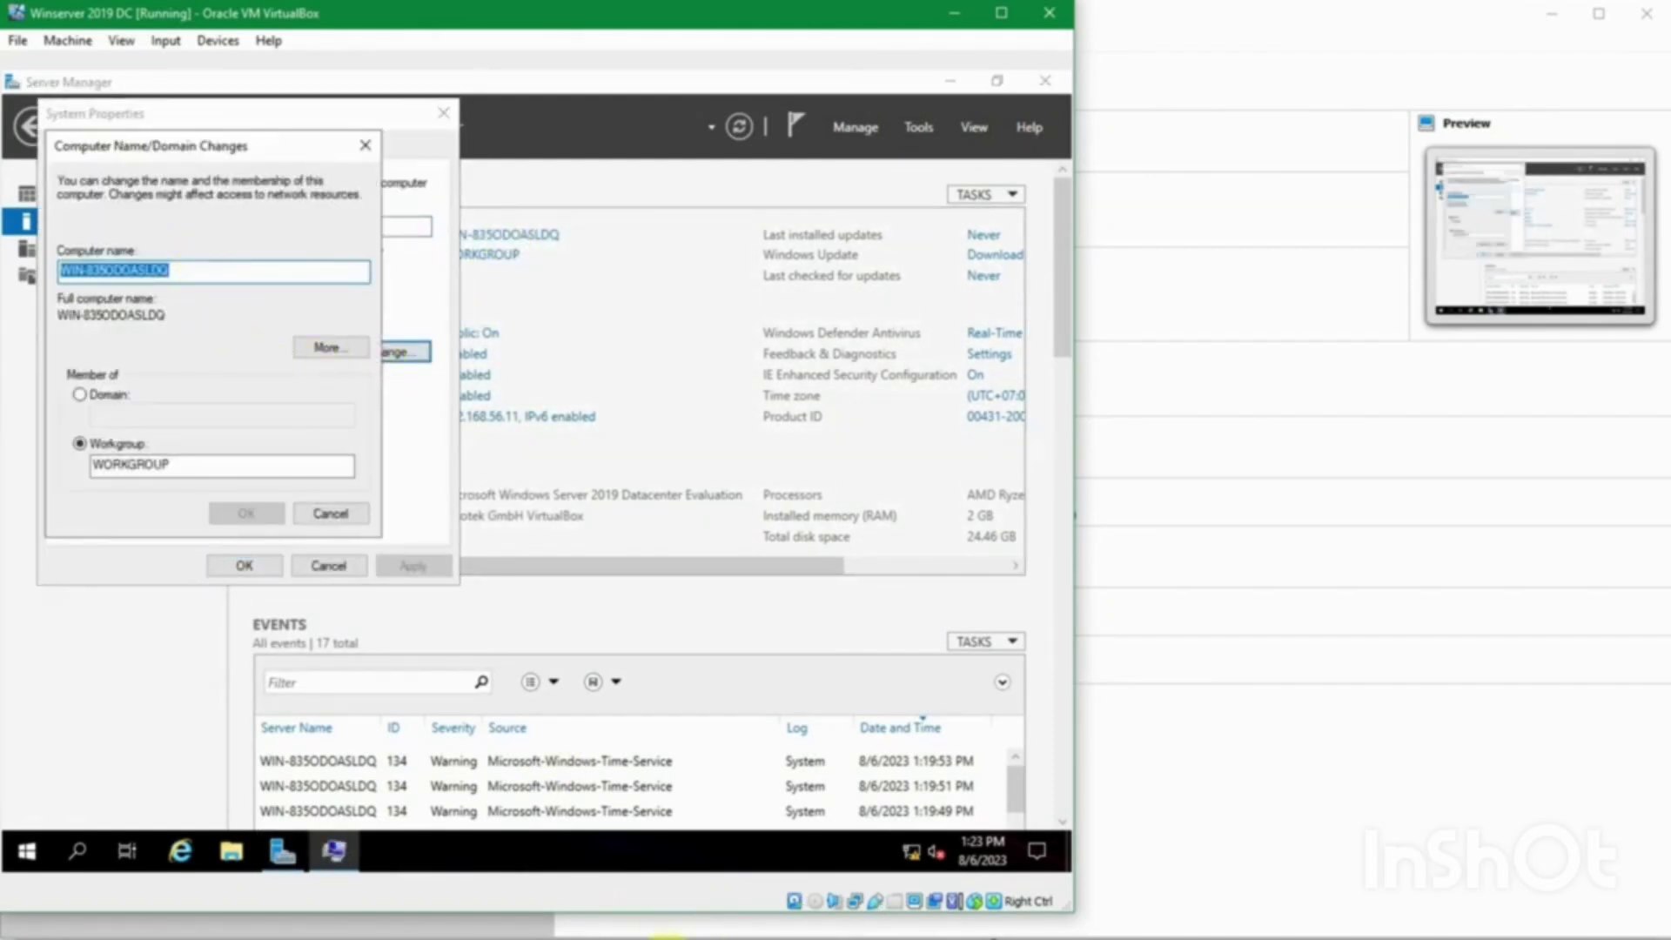
# Step: Rename the computer to JKT-DC1, as noted in passes.txt, and restart now
pyautogui.click(721, 905)
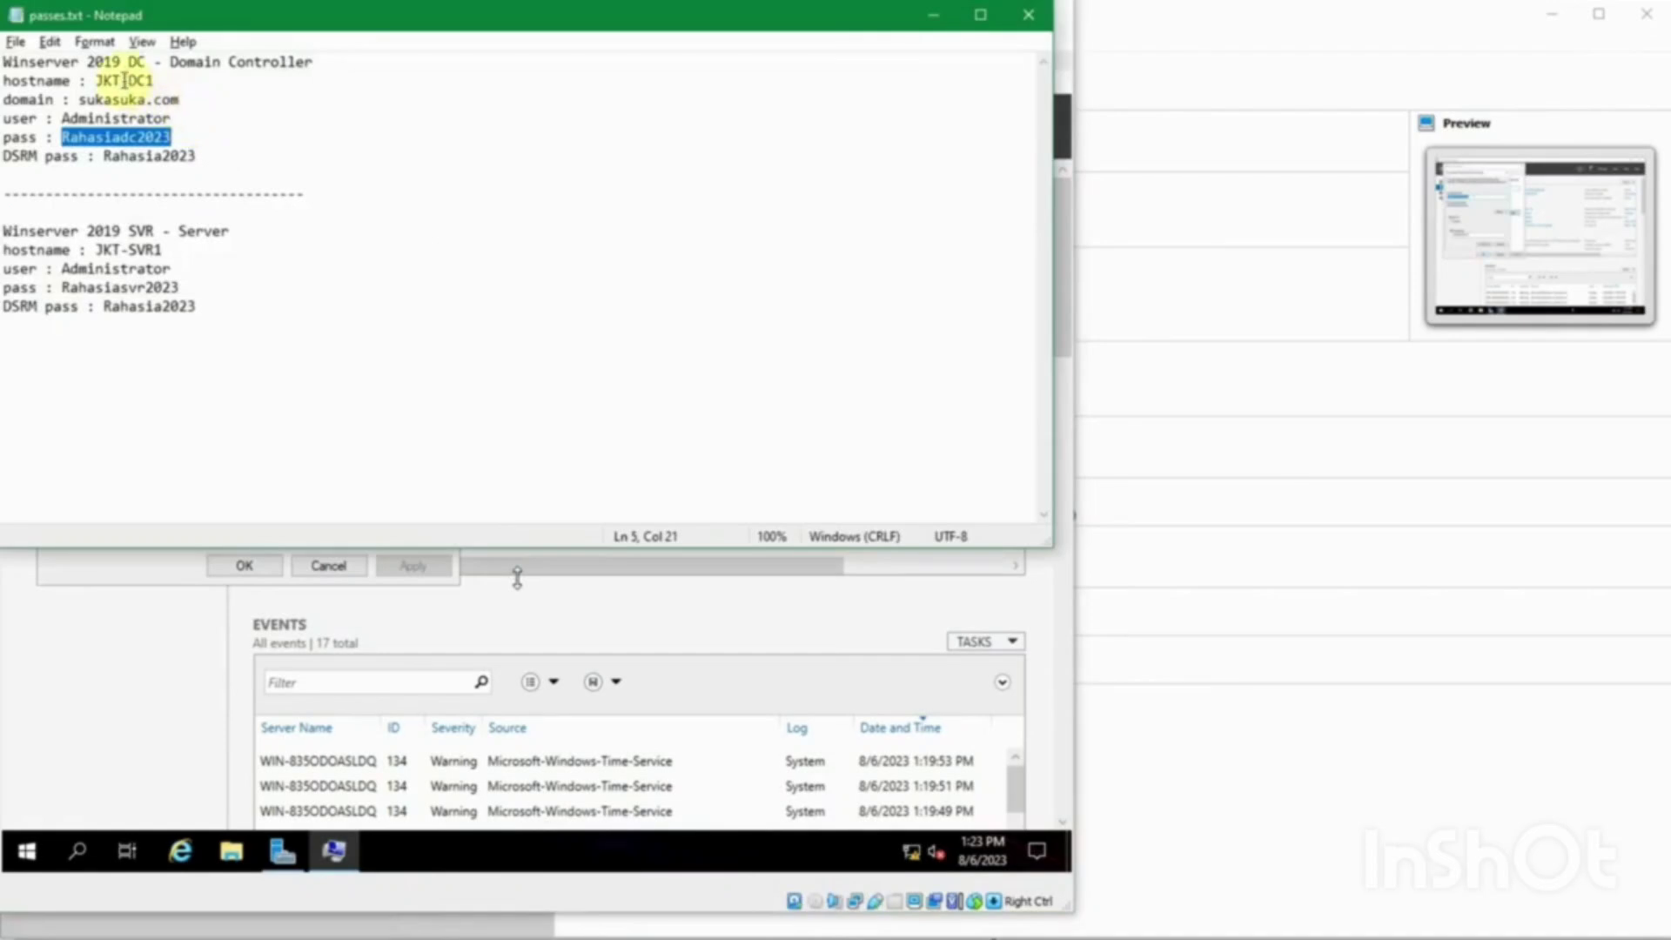
pyautogui.click(931, 15)
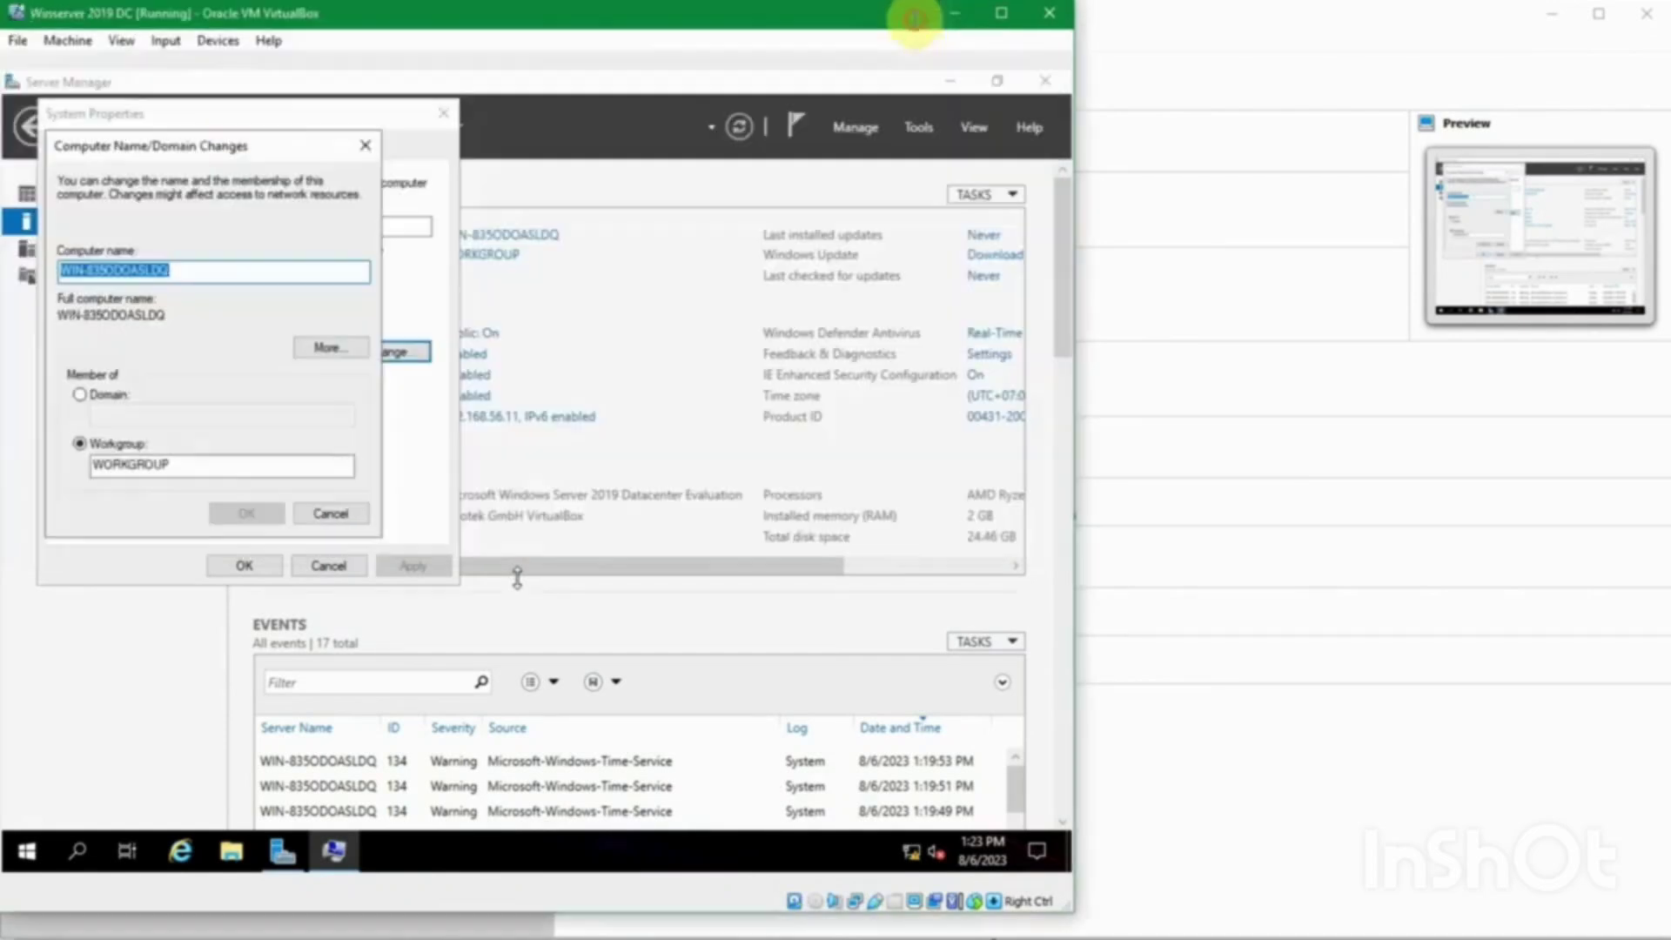
pyautogui.write('JKT-DC1')
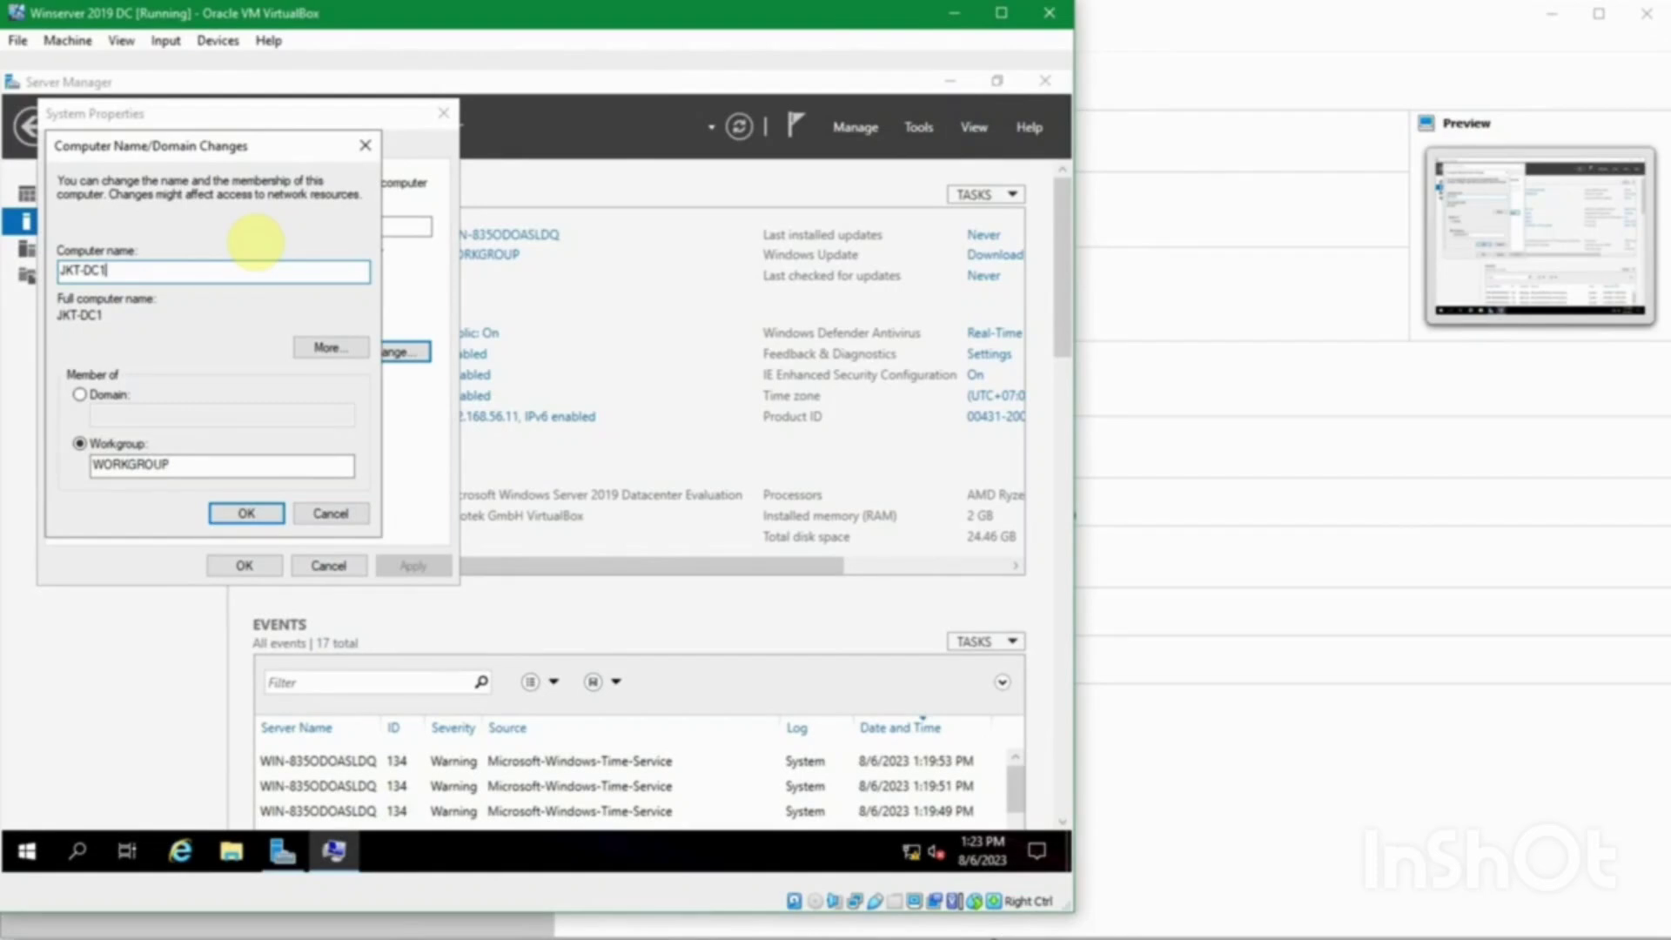
pyautogui.click(334, 513)
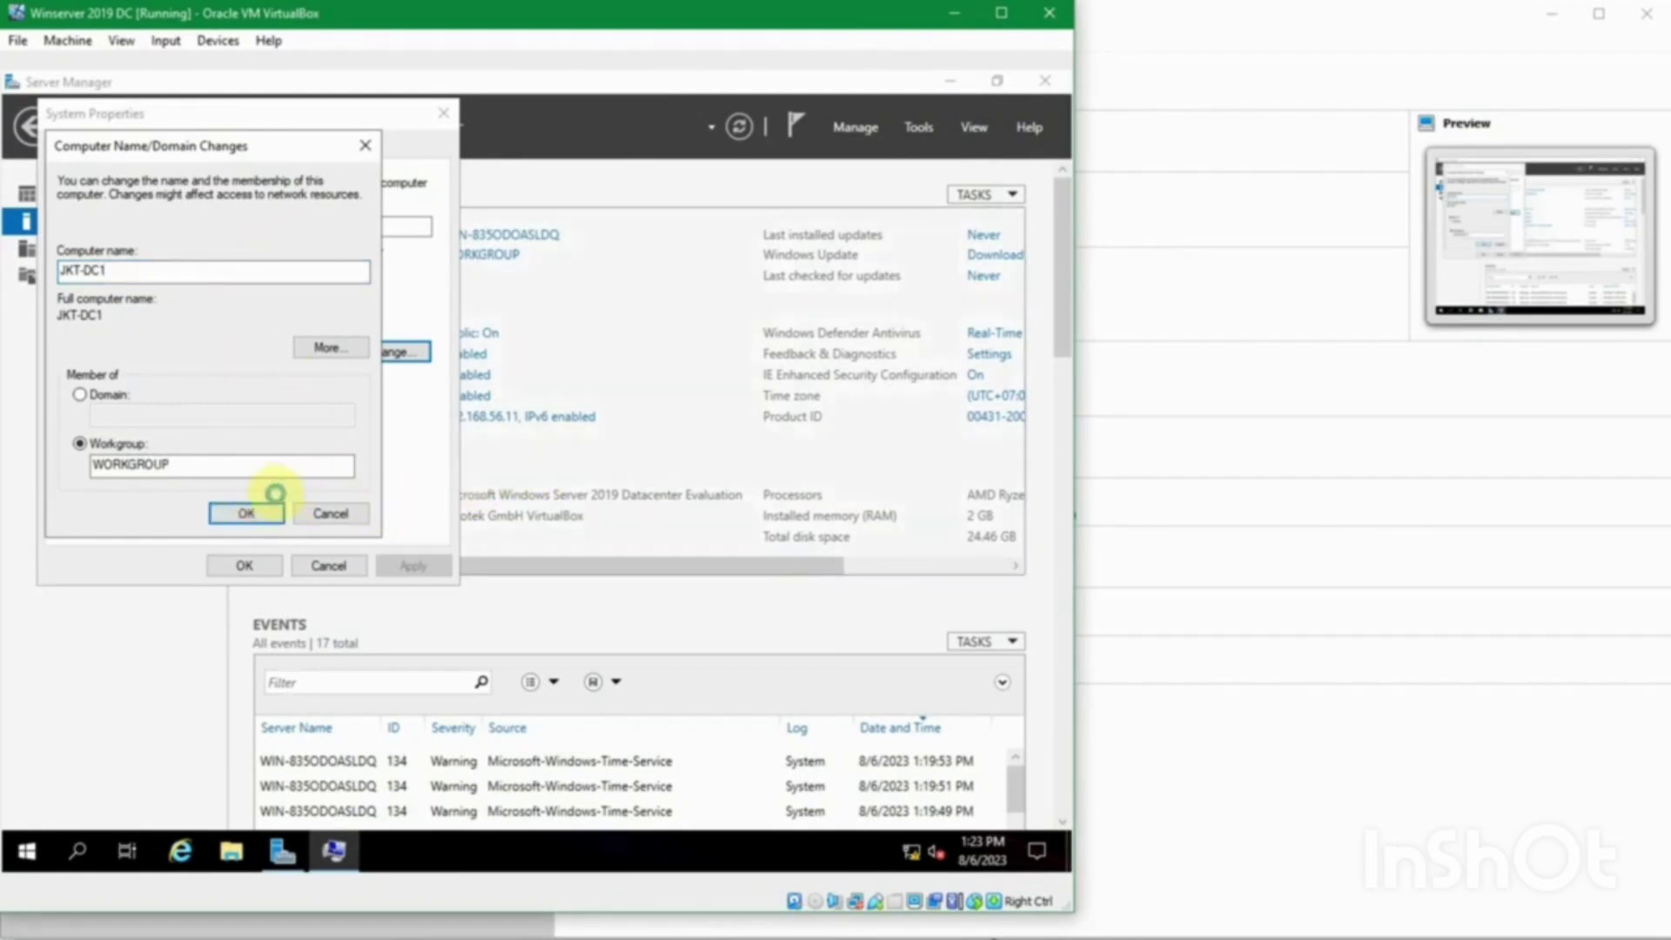
pyautogui.click(273, 505)
pyautogui.click(654, 490)
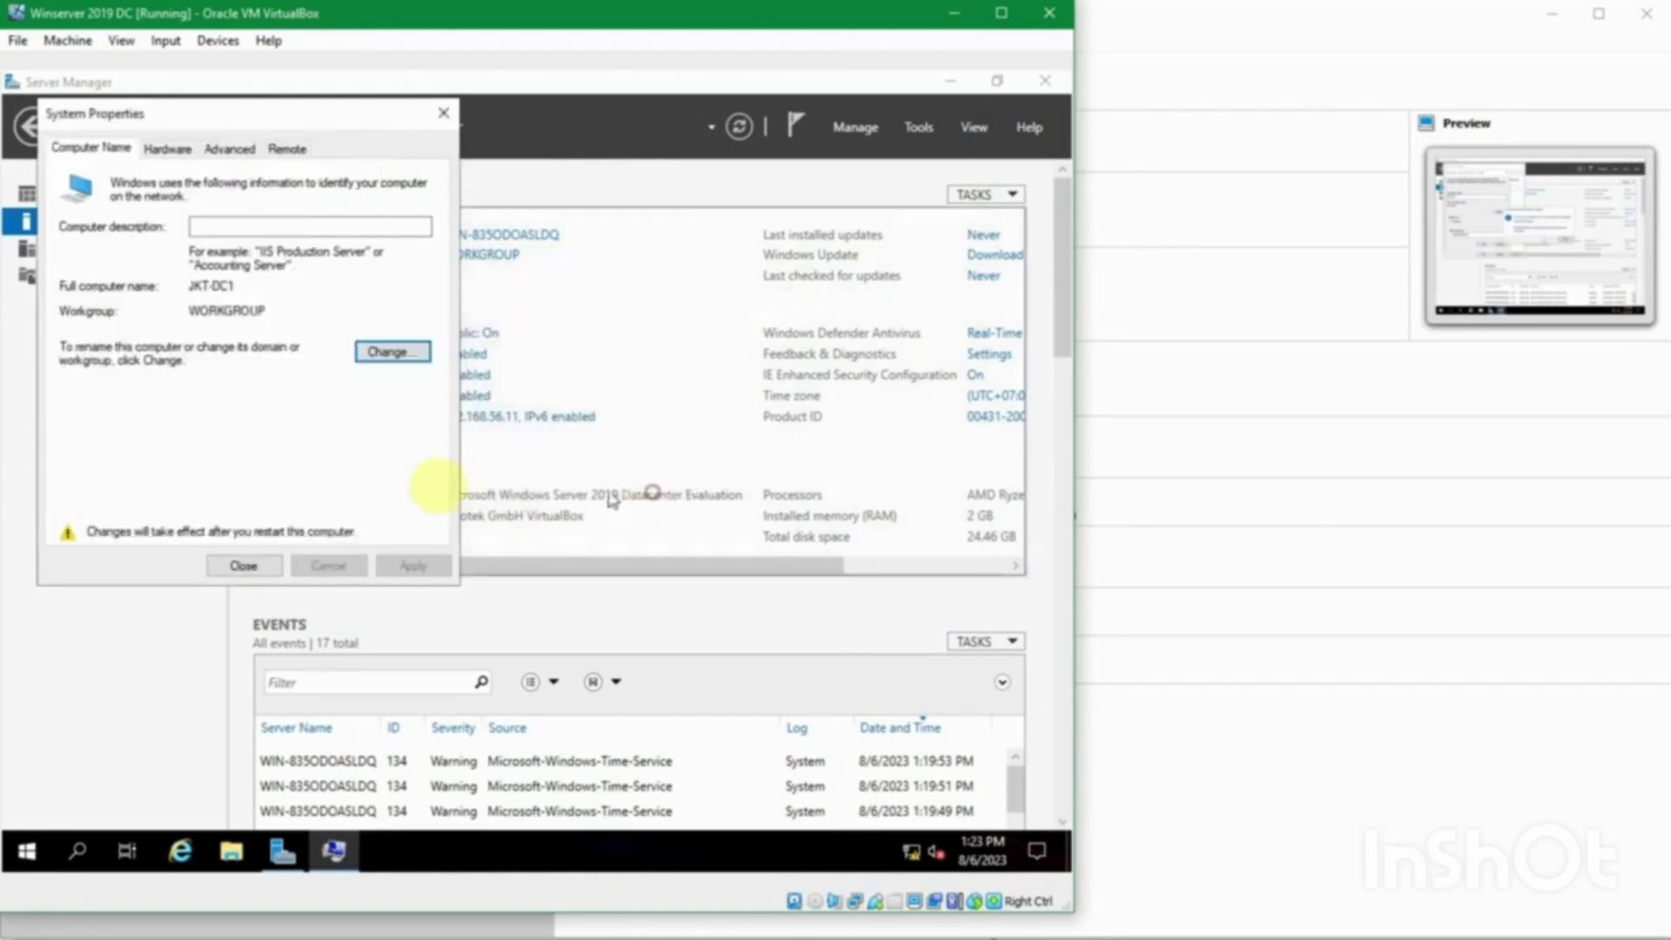
pyautogui.click(244, 566)
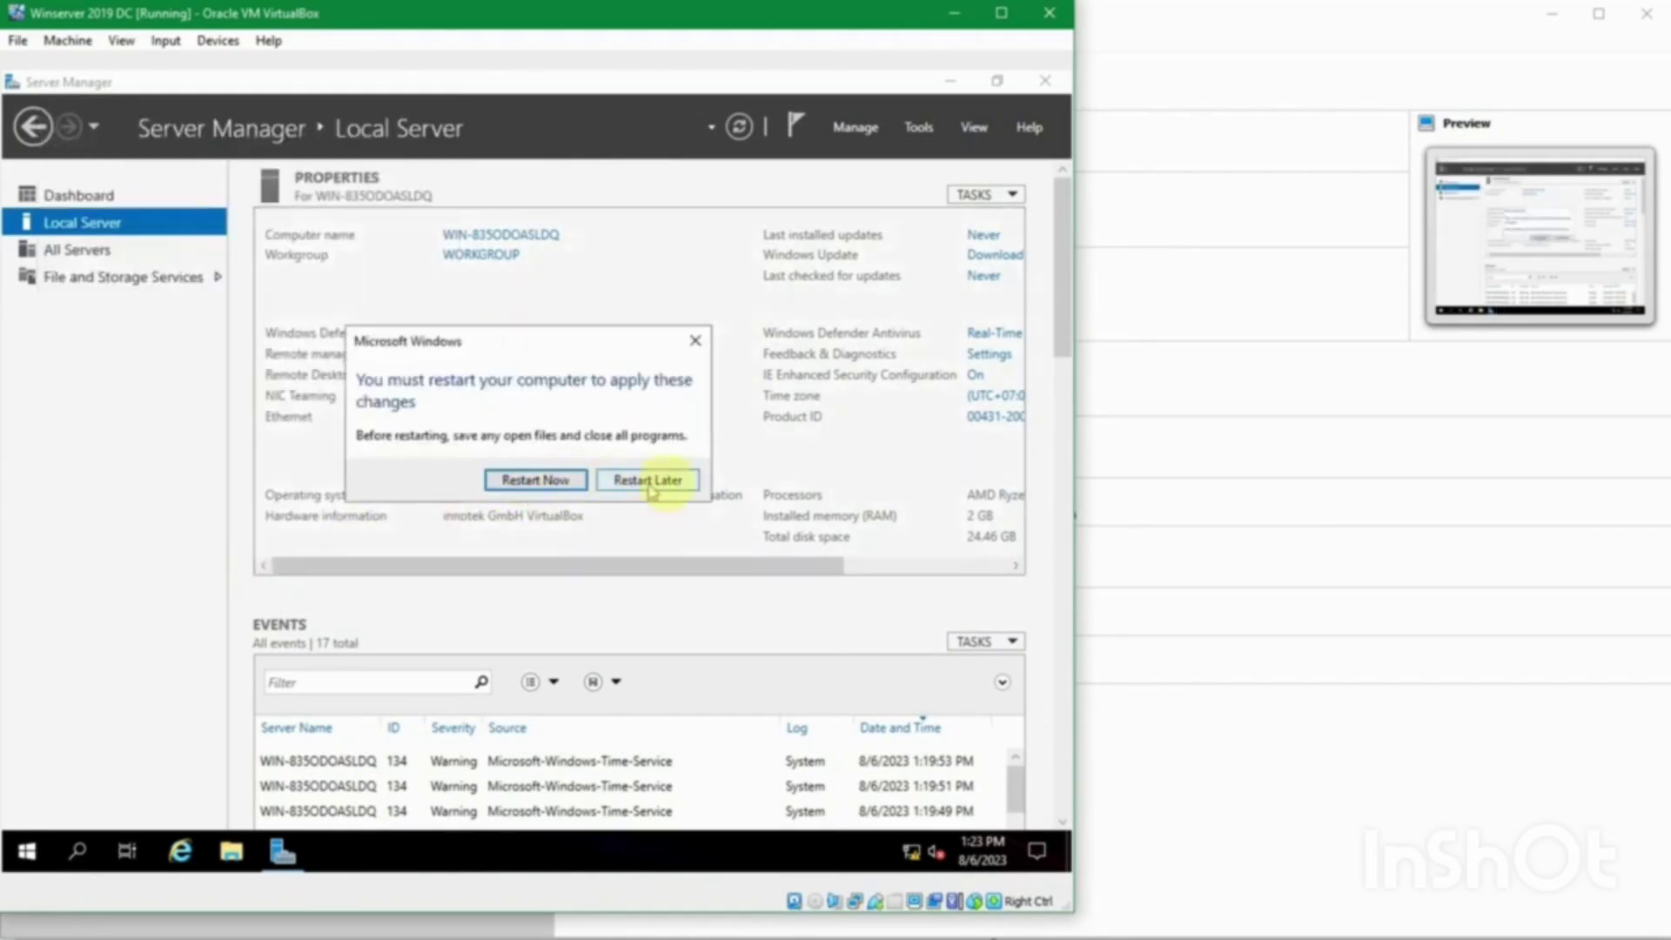
pyautogui.click(537, 481)
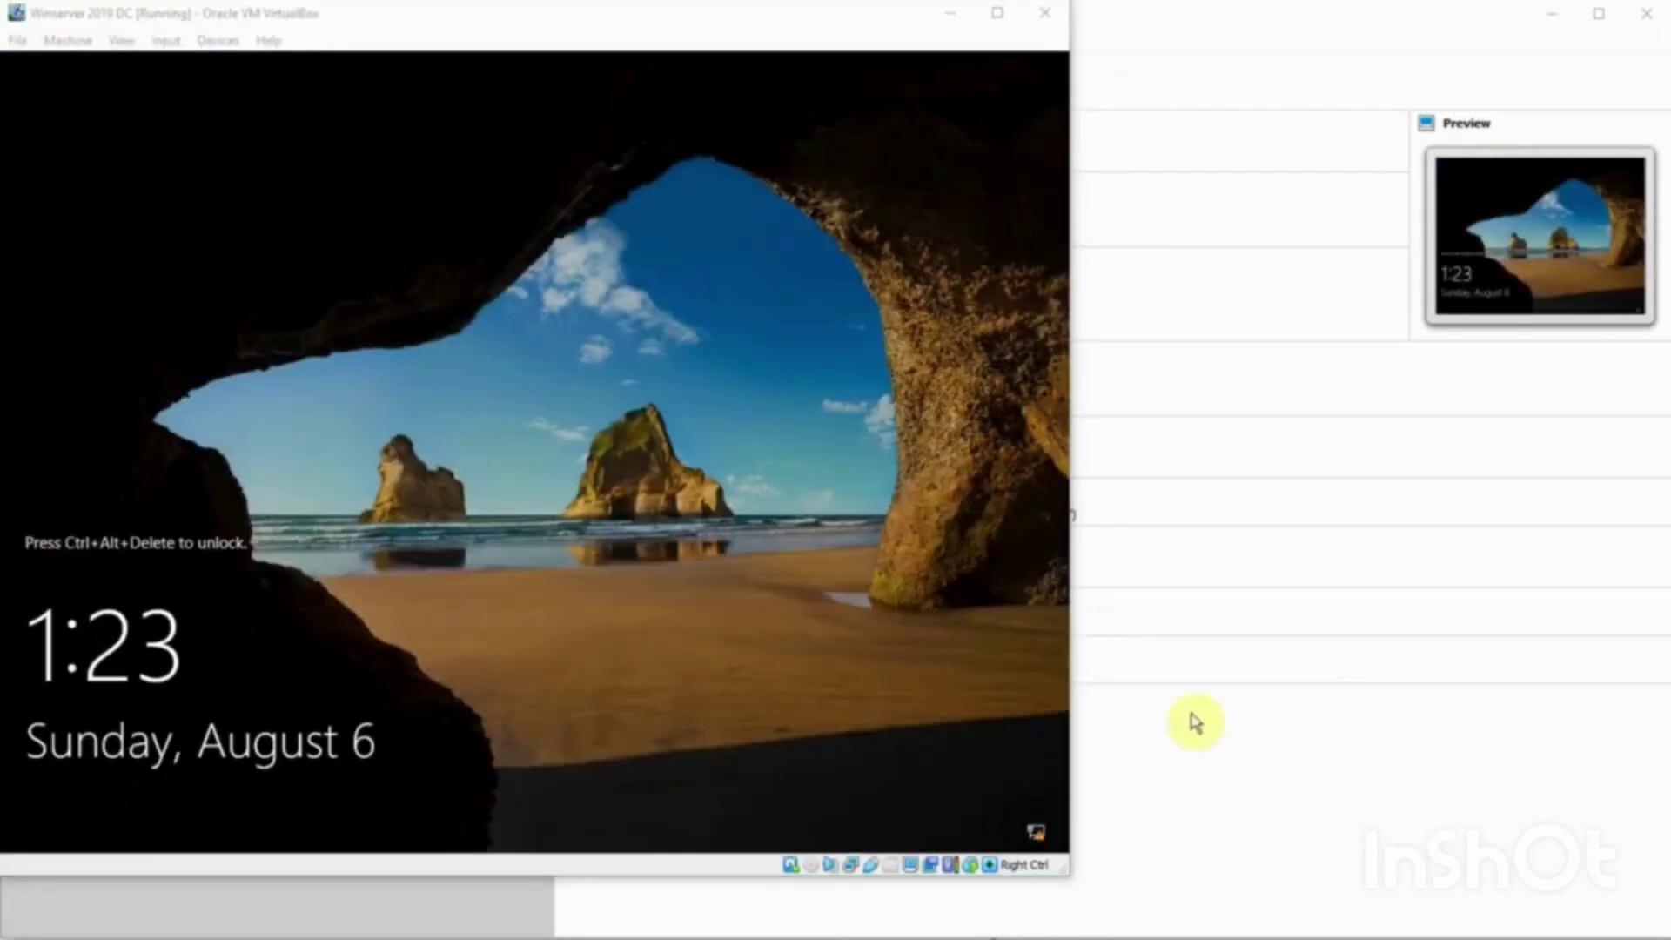
# Step: Send Ctrl+Alt+Del, sign in to JKT-DC1 as Administrator, and dismiss the Windows Admin Center notice
pyautogui.click(838, 574)
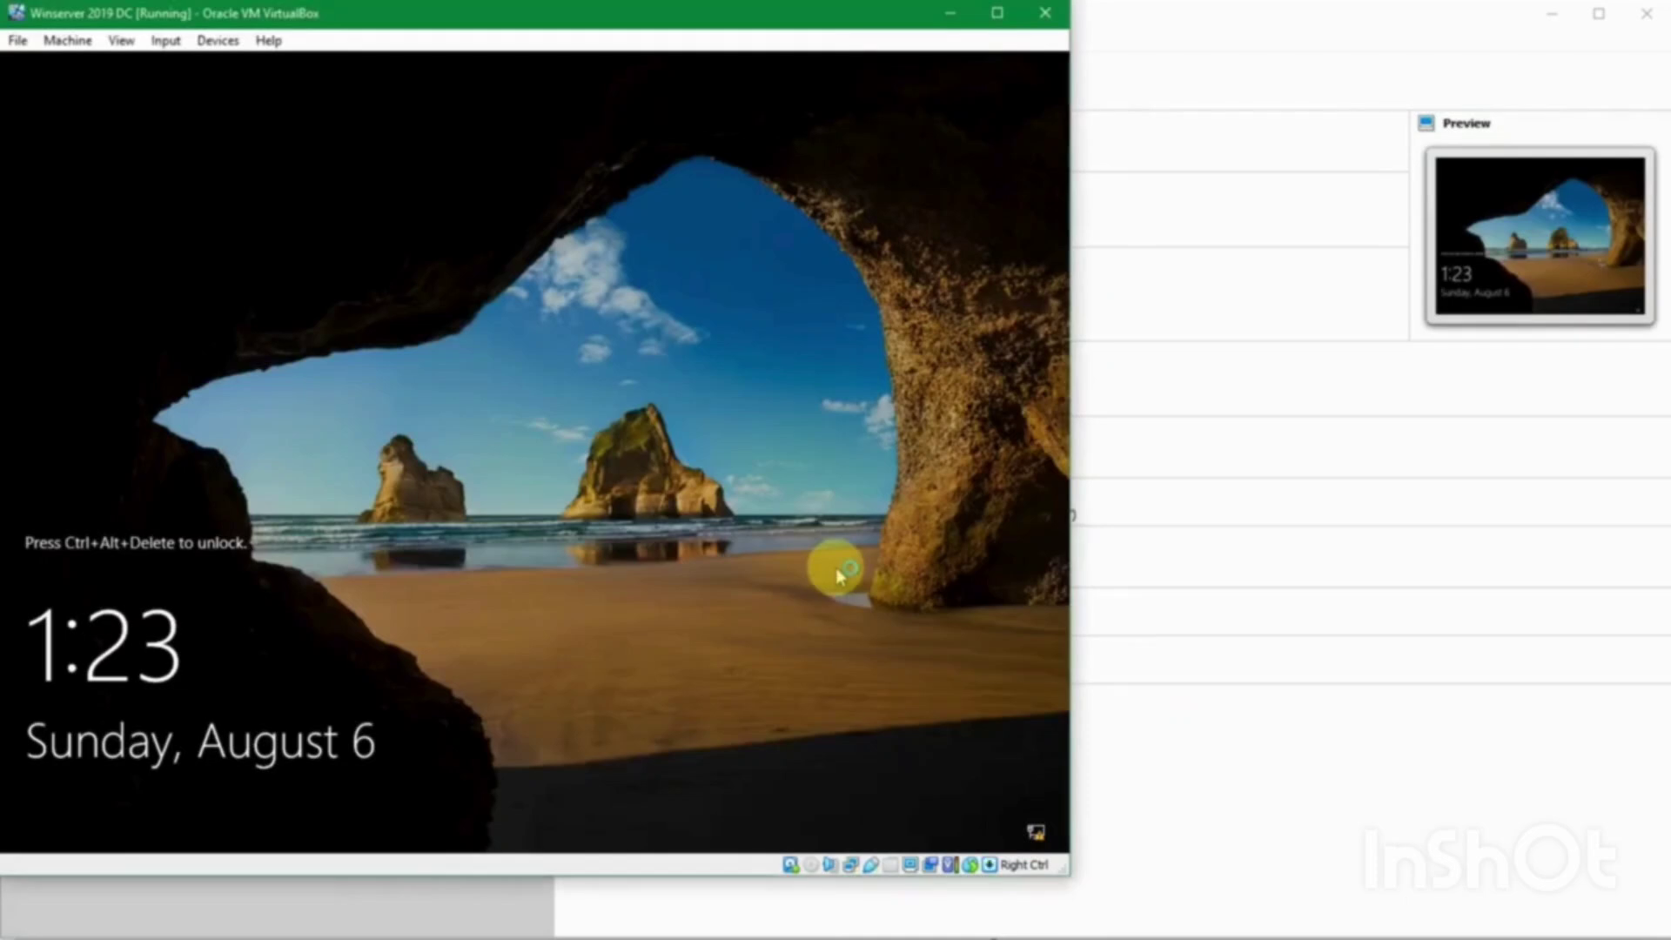
pyautogui.hotkey('ctrl', 'alt', 'Delete')
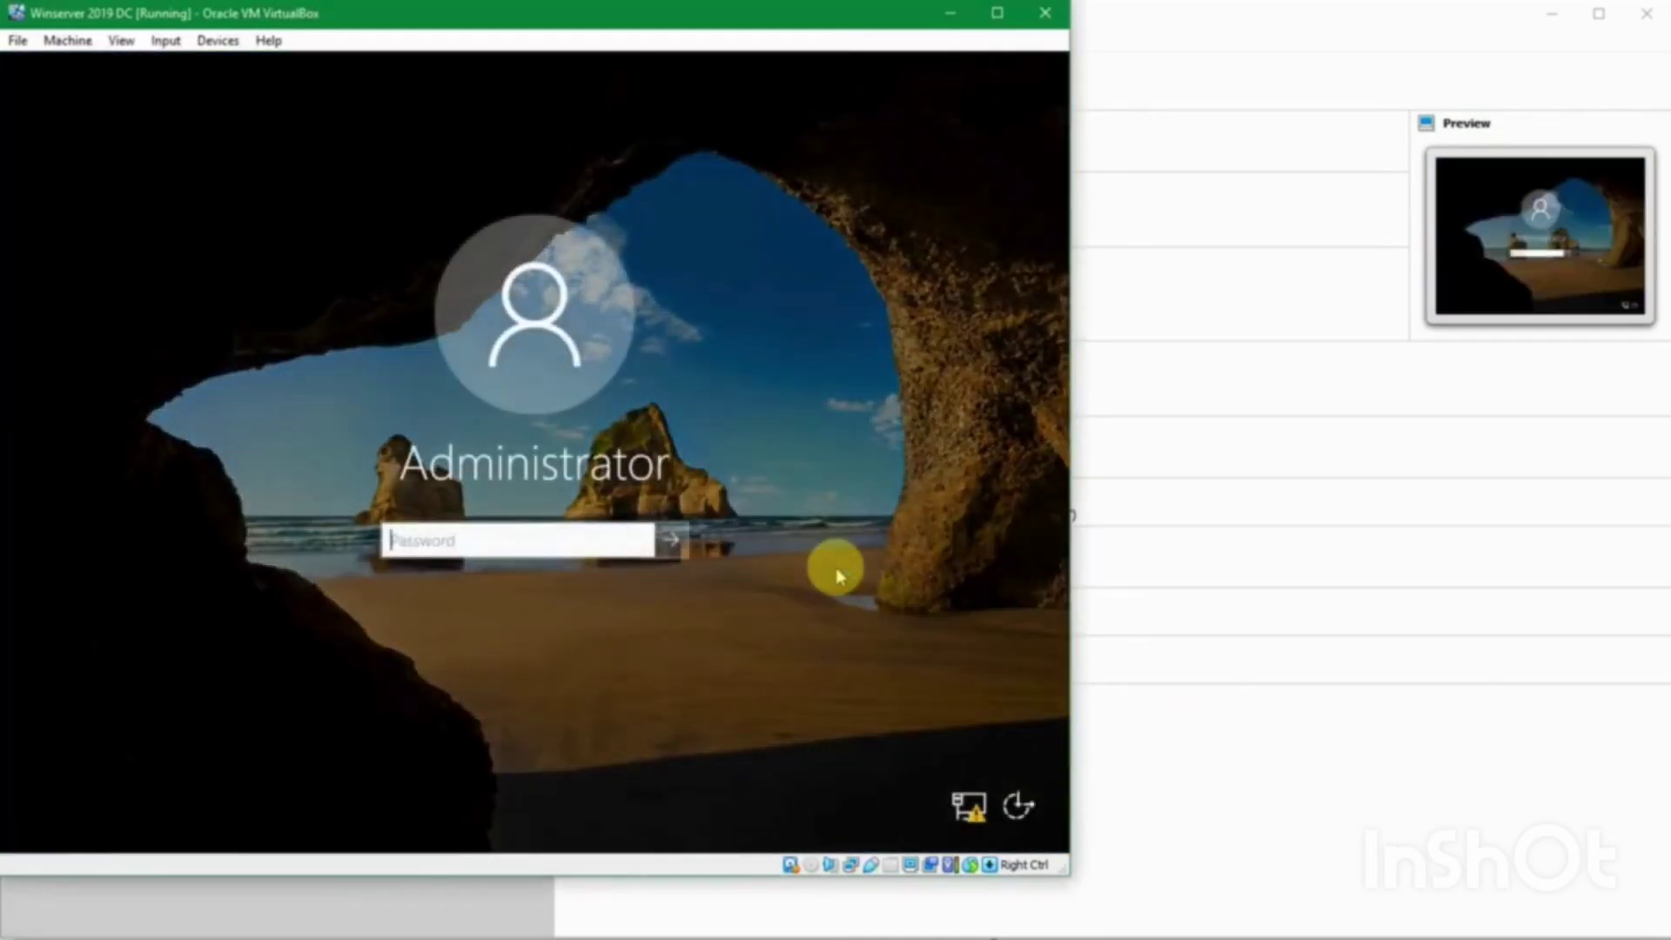
pyautogui.write('•••••••••••••••')
pyautogui.press('Return')
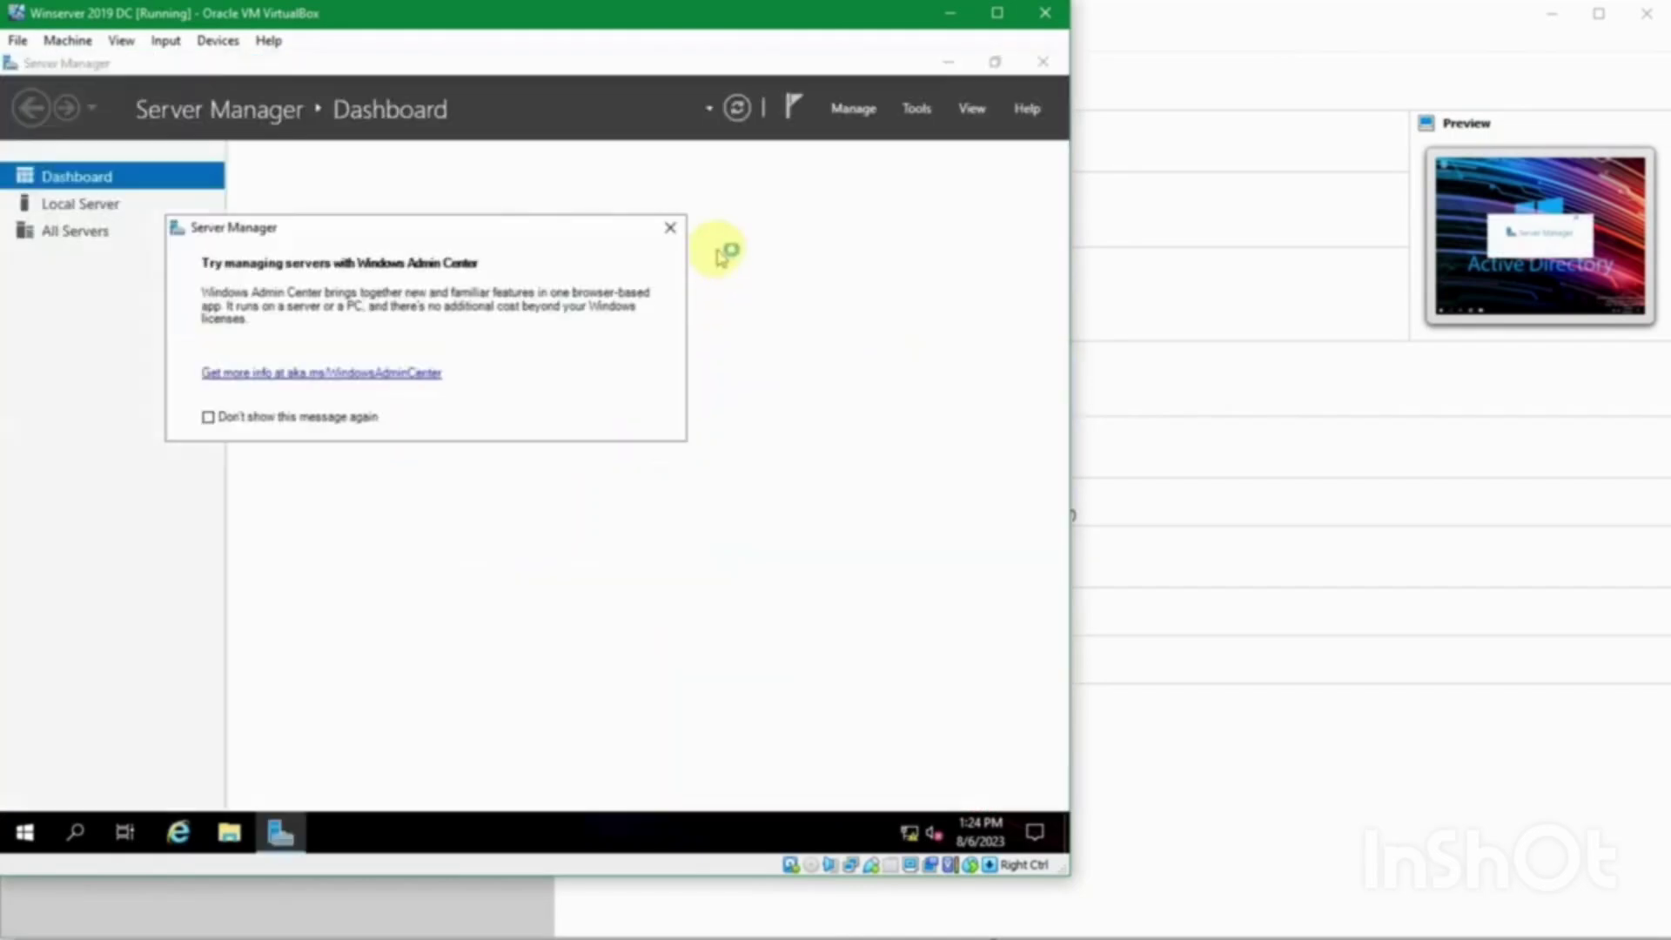
pyautogui.click(669, 230)
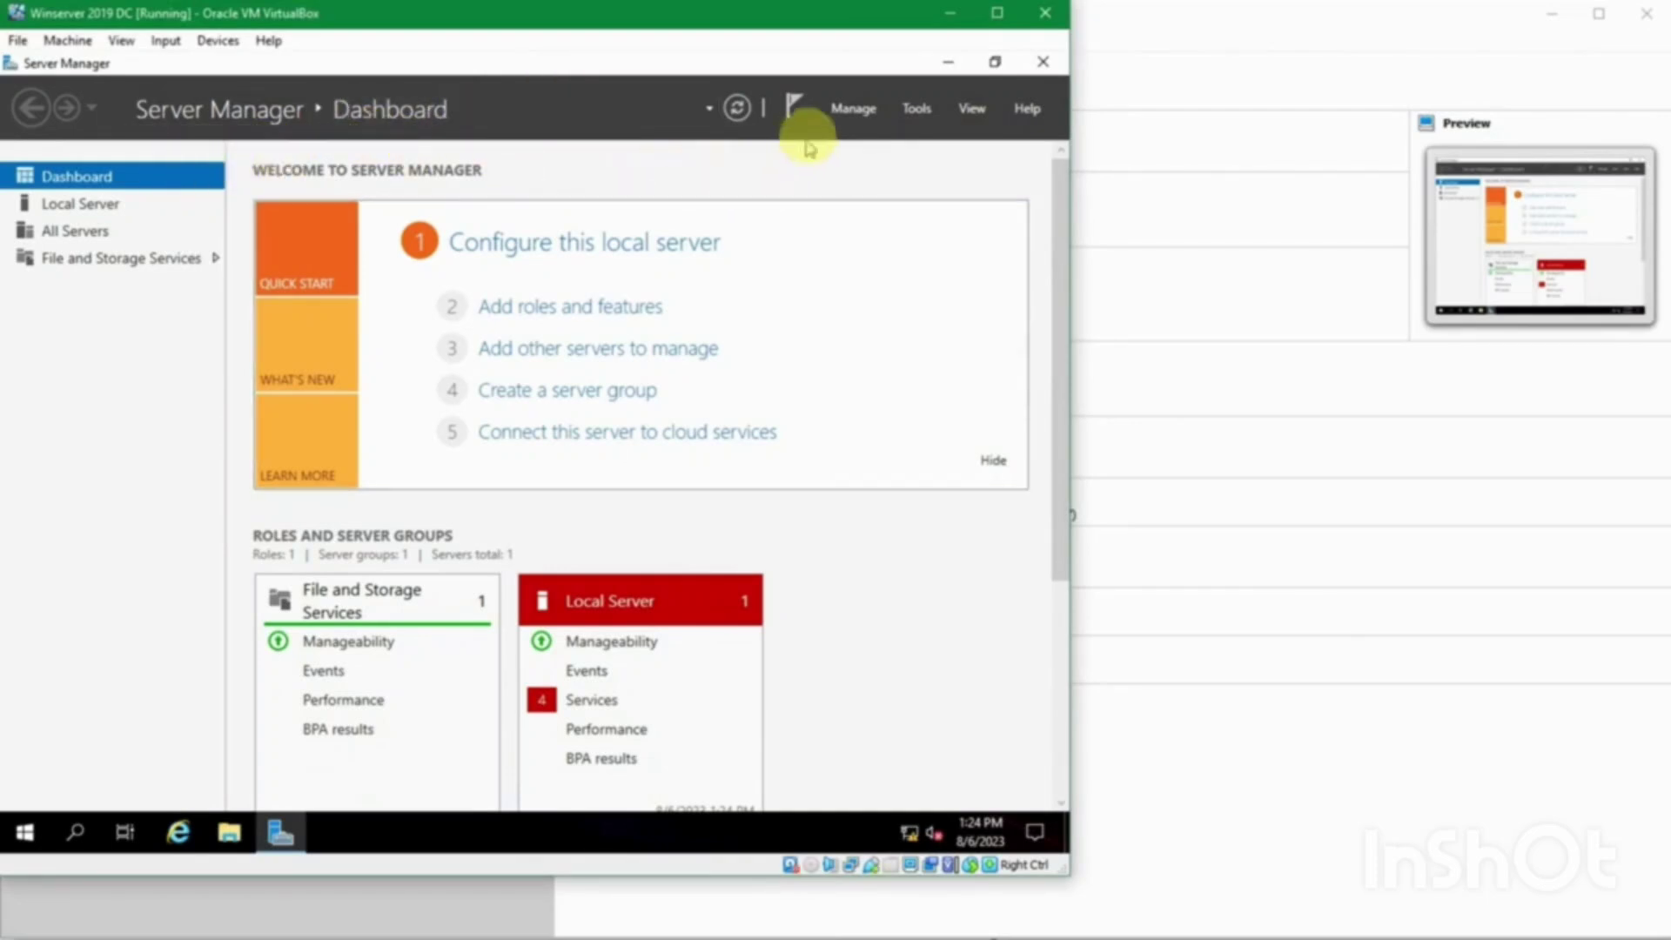
# Step: Launch Add Roles and Features and advance past role-based installation on JKT-DC1 to Server Roles
pyautogui.click(850, 110)
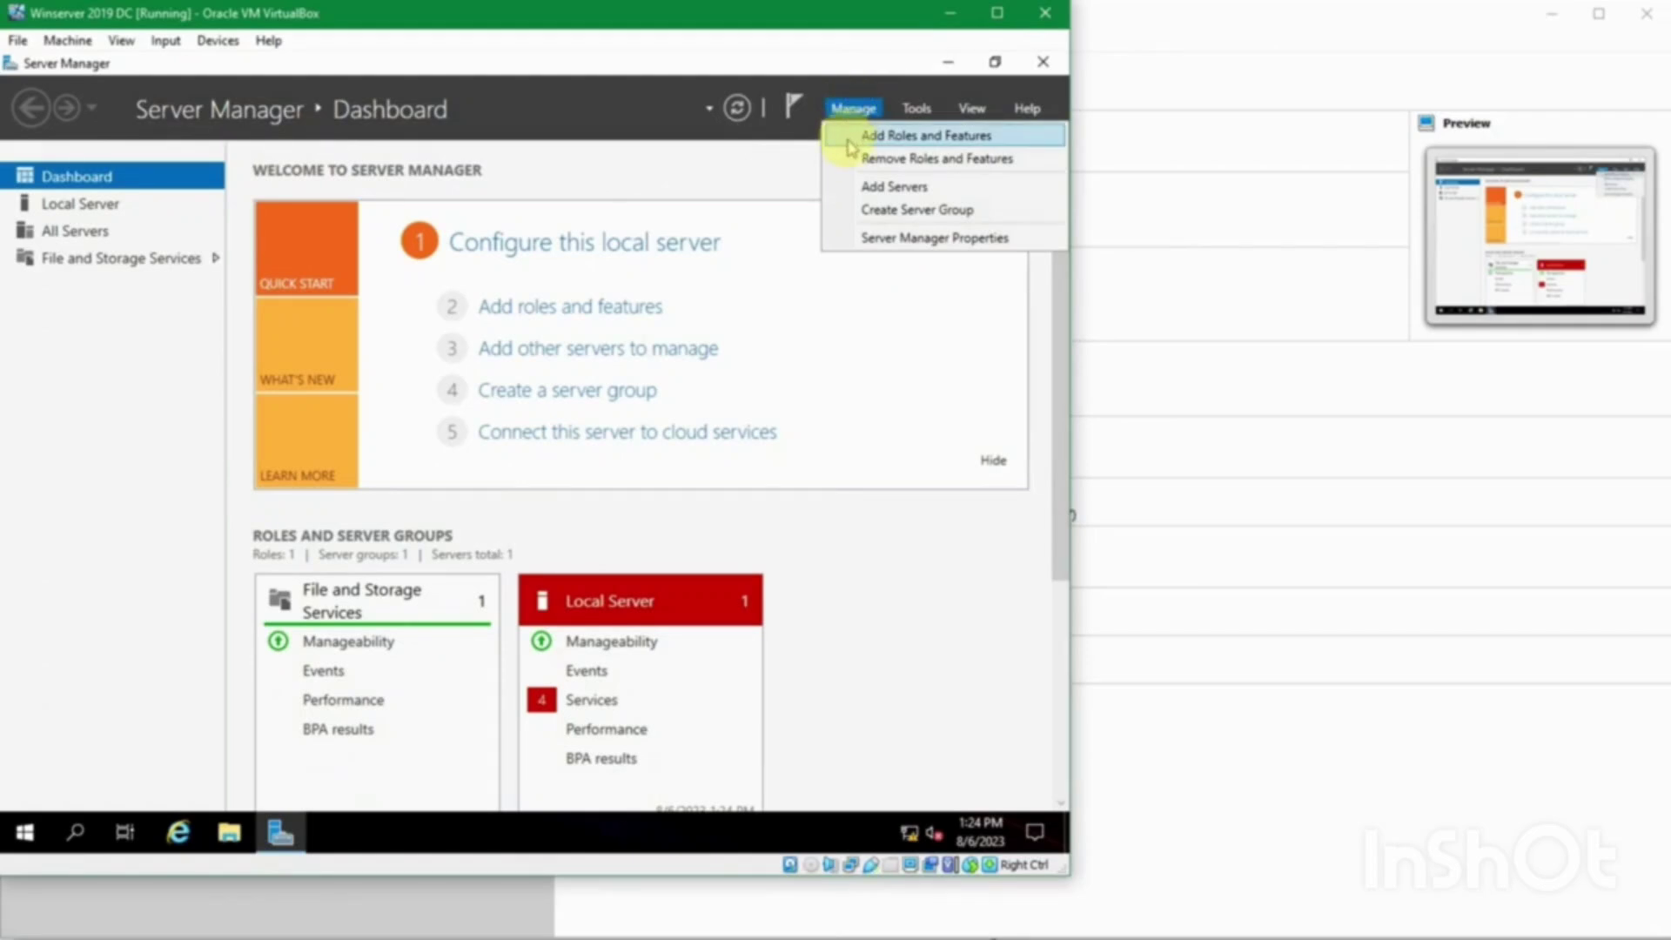
pyautogui.click(849, 141)
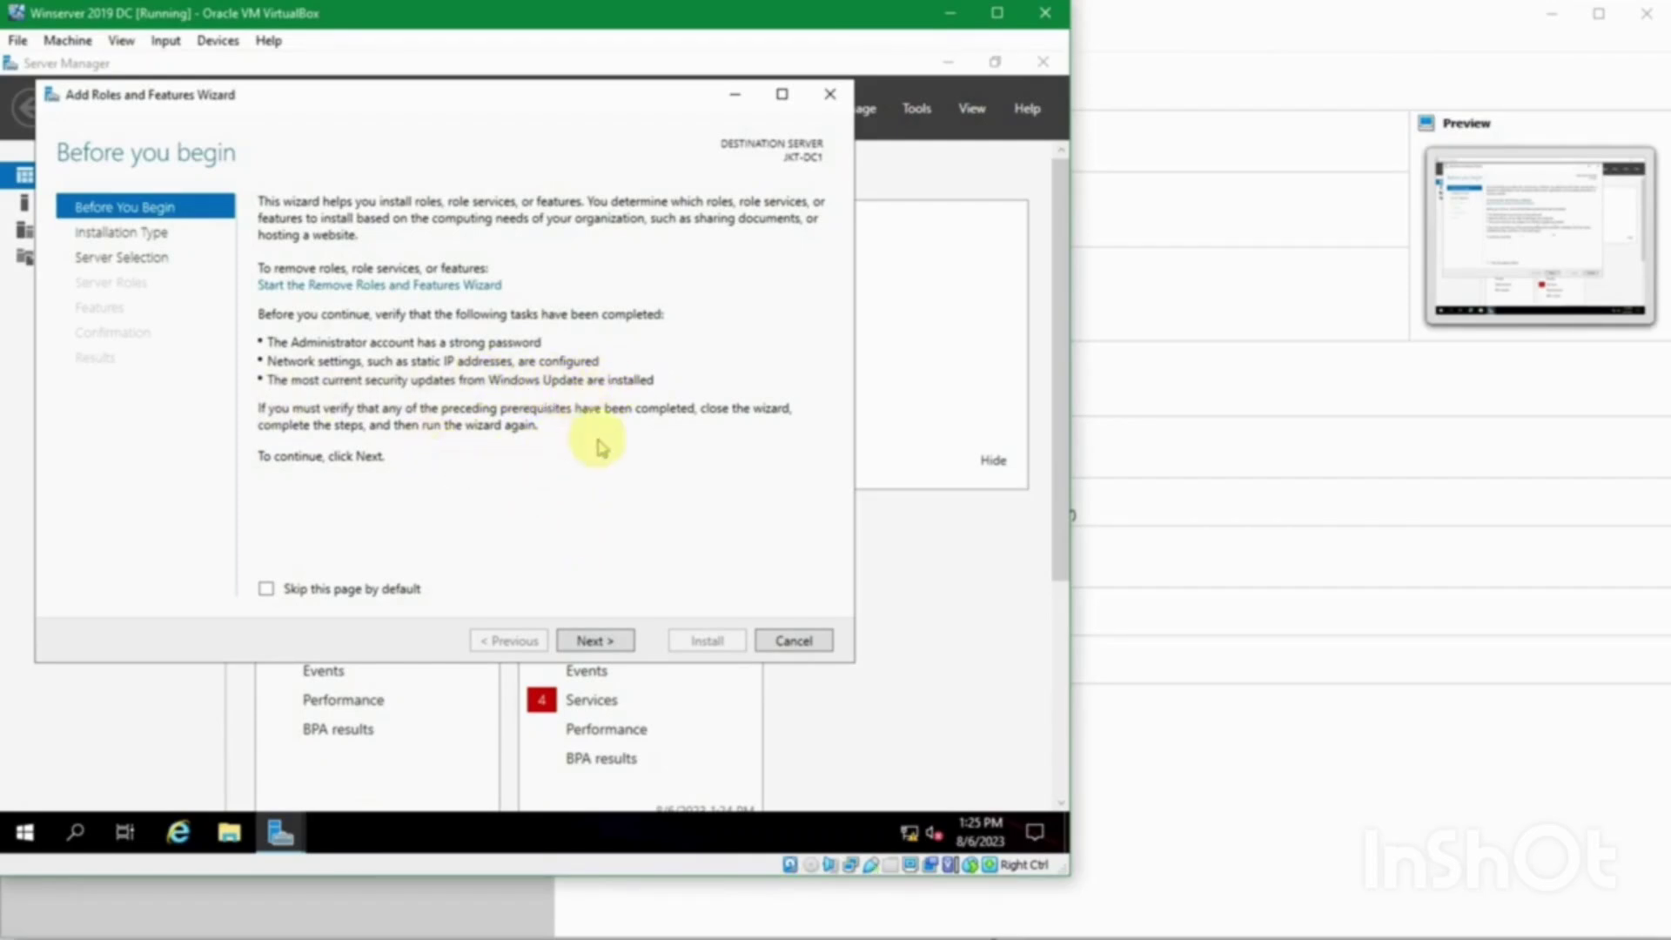
pyautogui.click(598, 642)
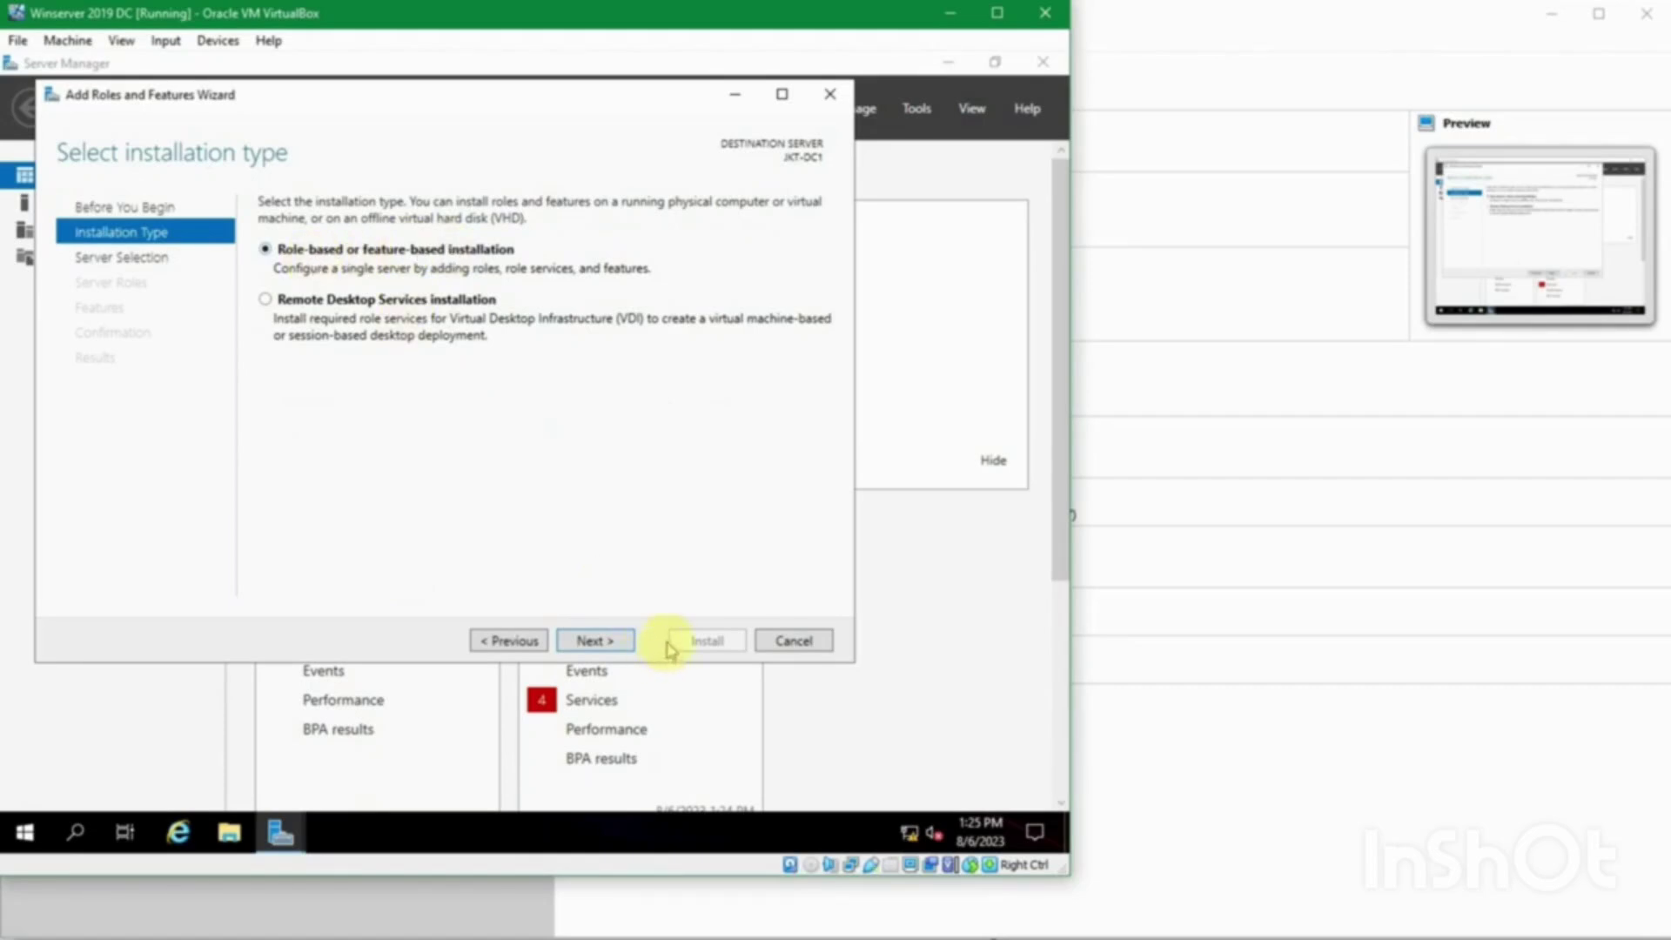
pyautogui.click(616, 641)
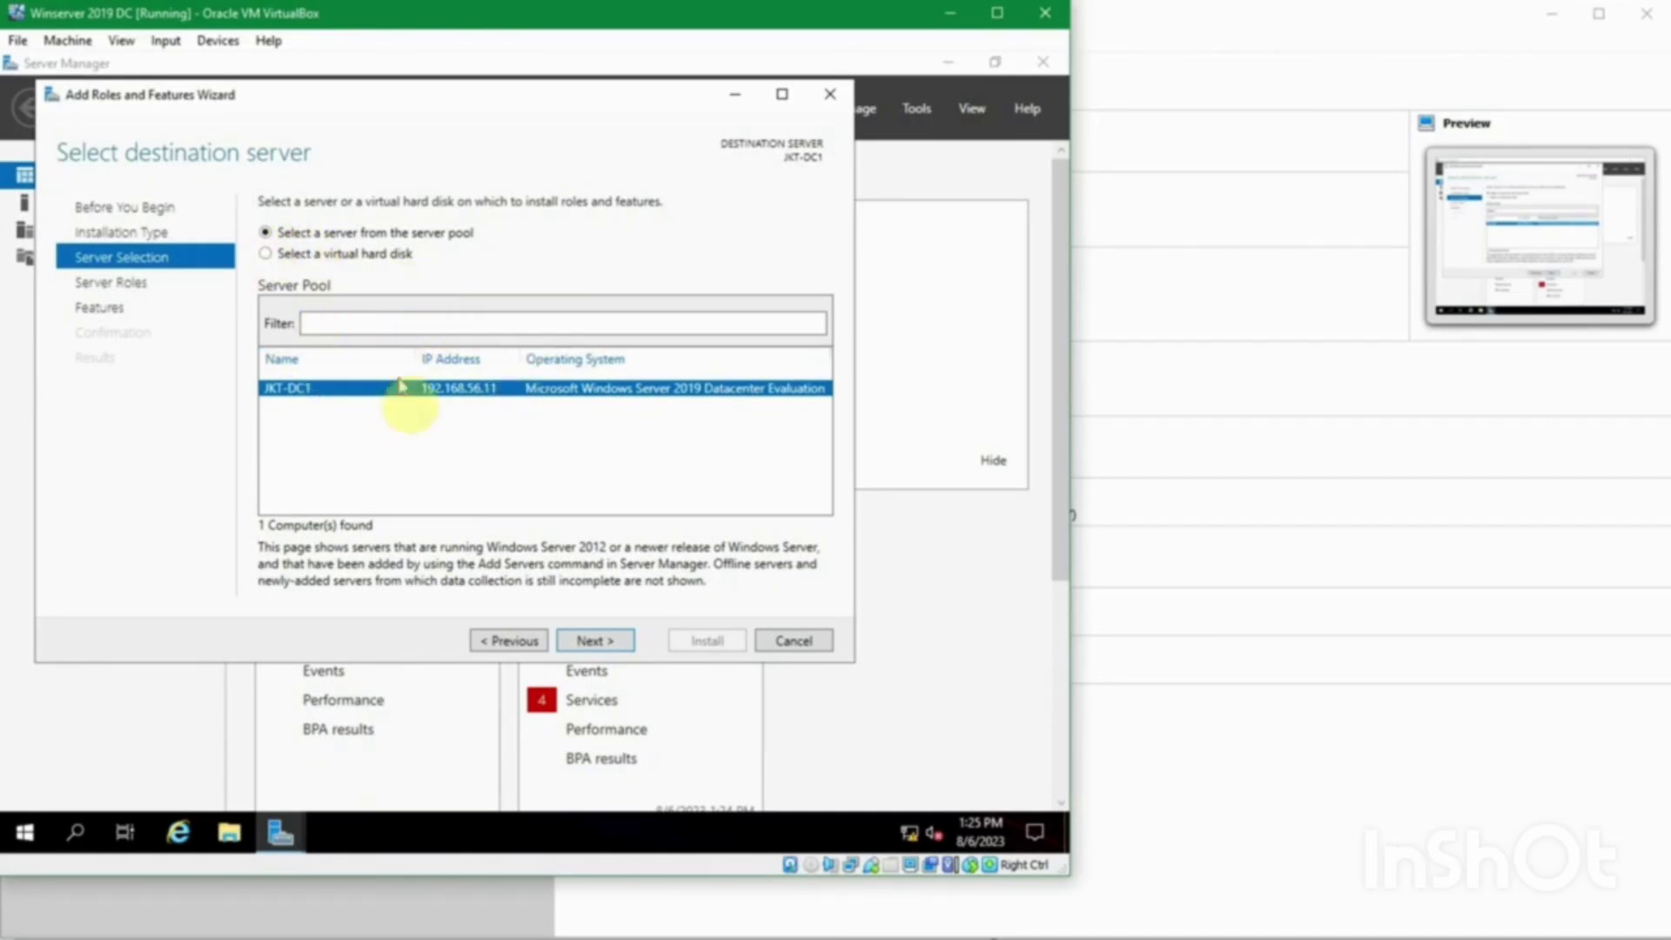
pyautogui.click(590, 641)
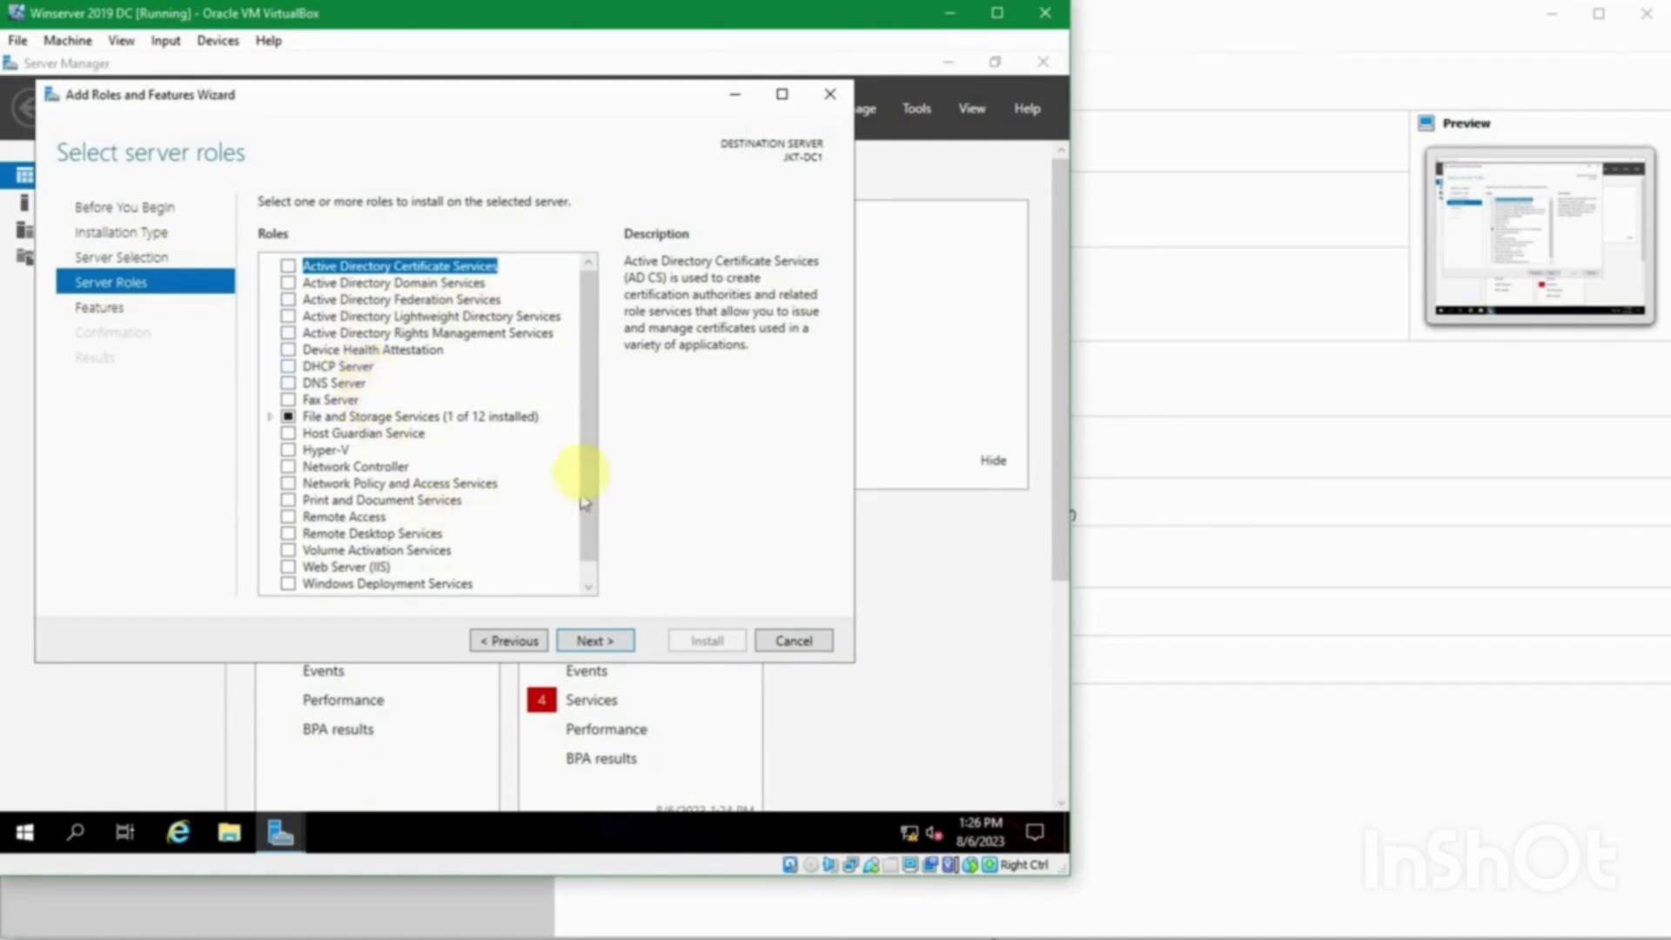
# Step: Tick Active Directory Domain Services, accept its management features, and continue to Features
pyautogui.scroll(-1, 592, 487)
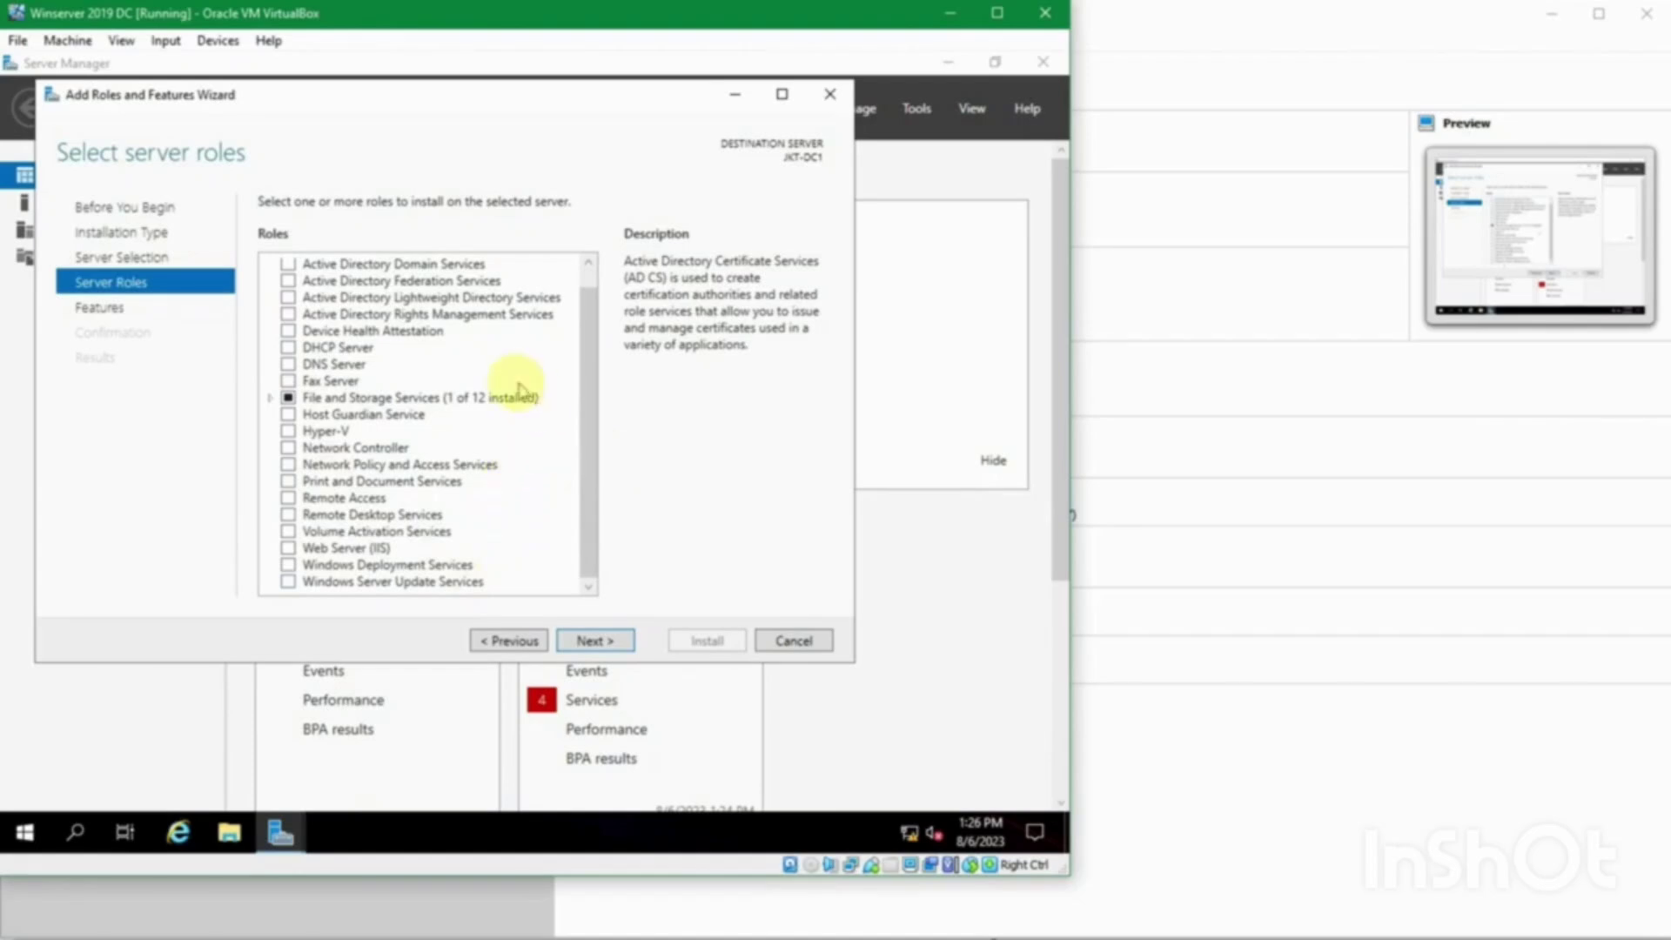
pyautogui.scroll(1, 579, 307)
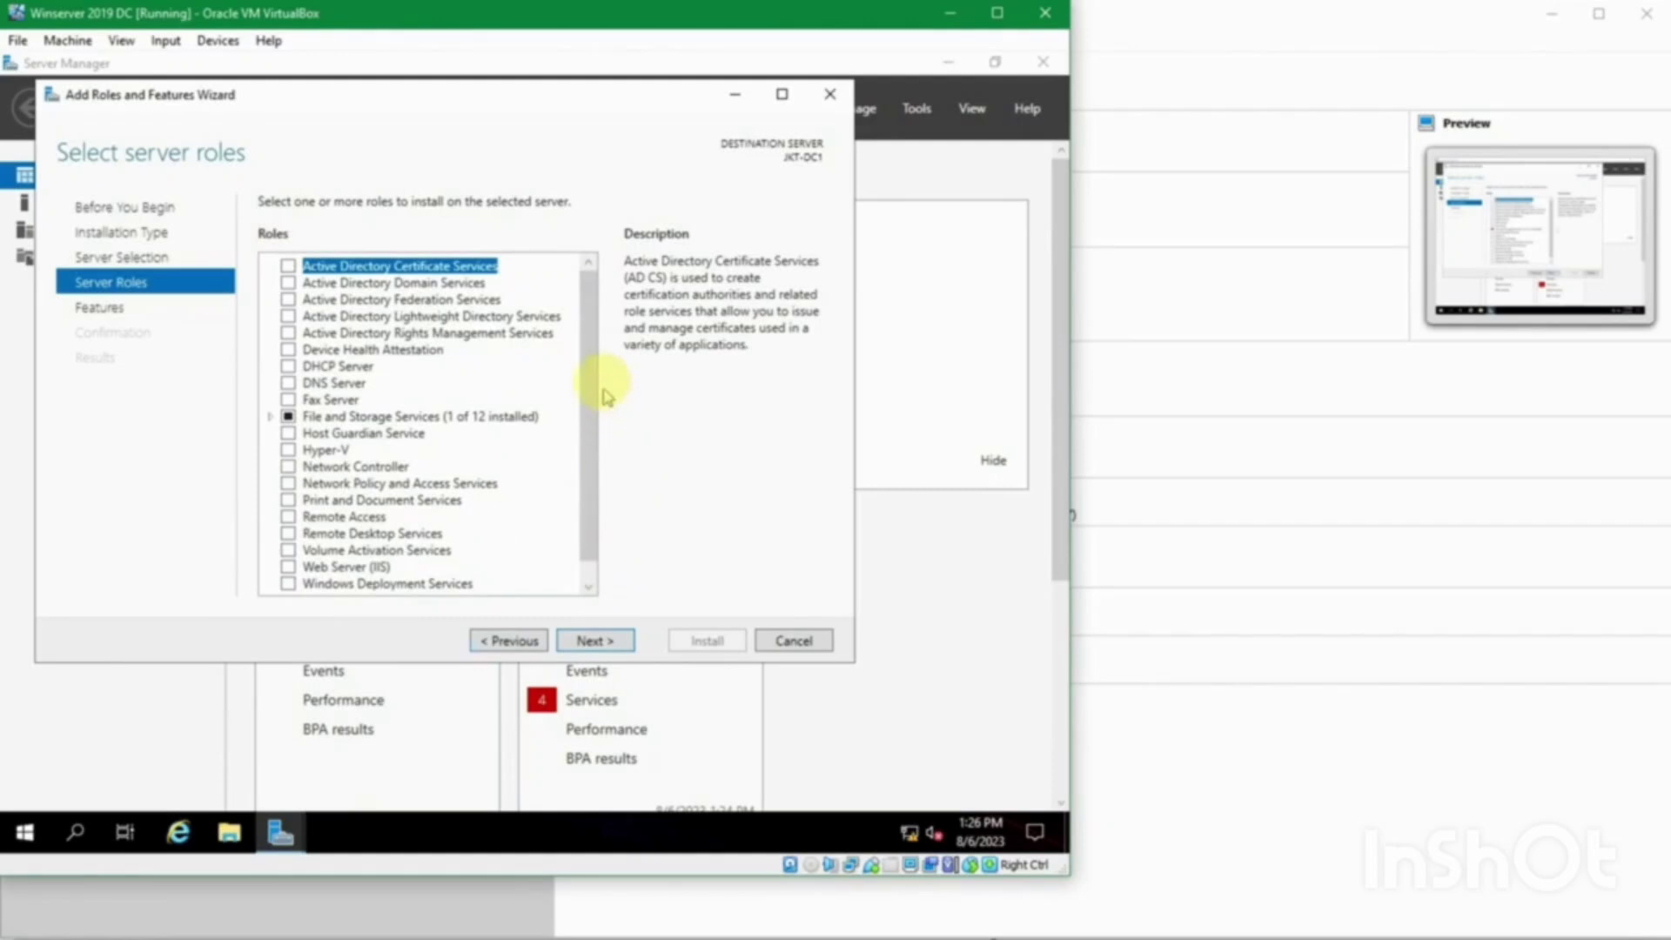
pyautogui.scroll(-1, 595, 383)
pyautogui.scroll(1, 585, 326)
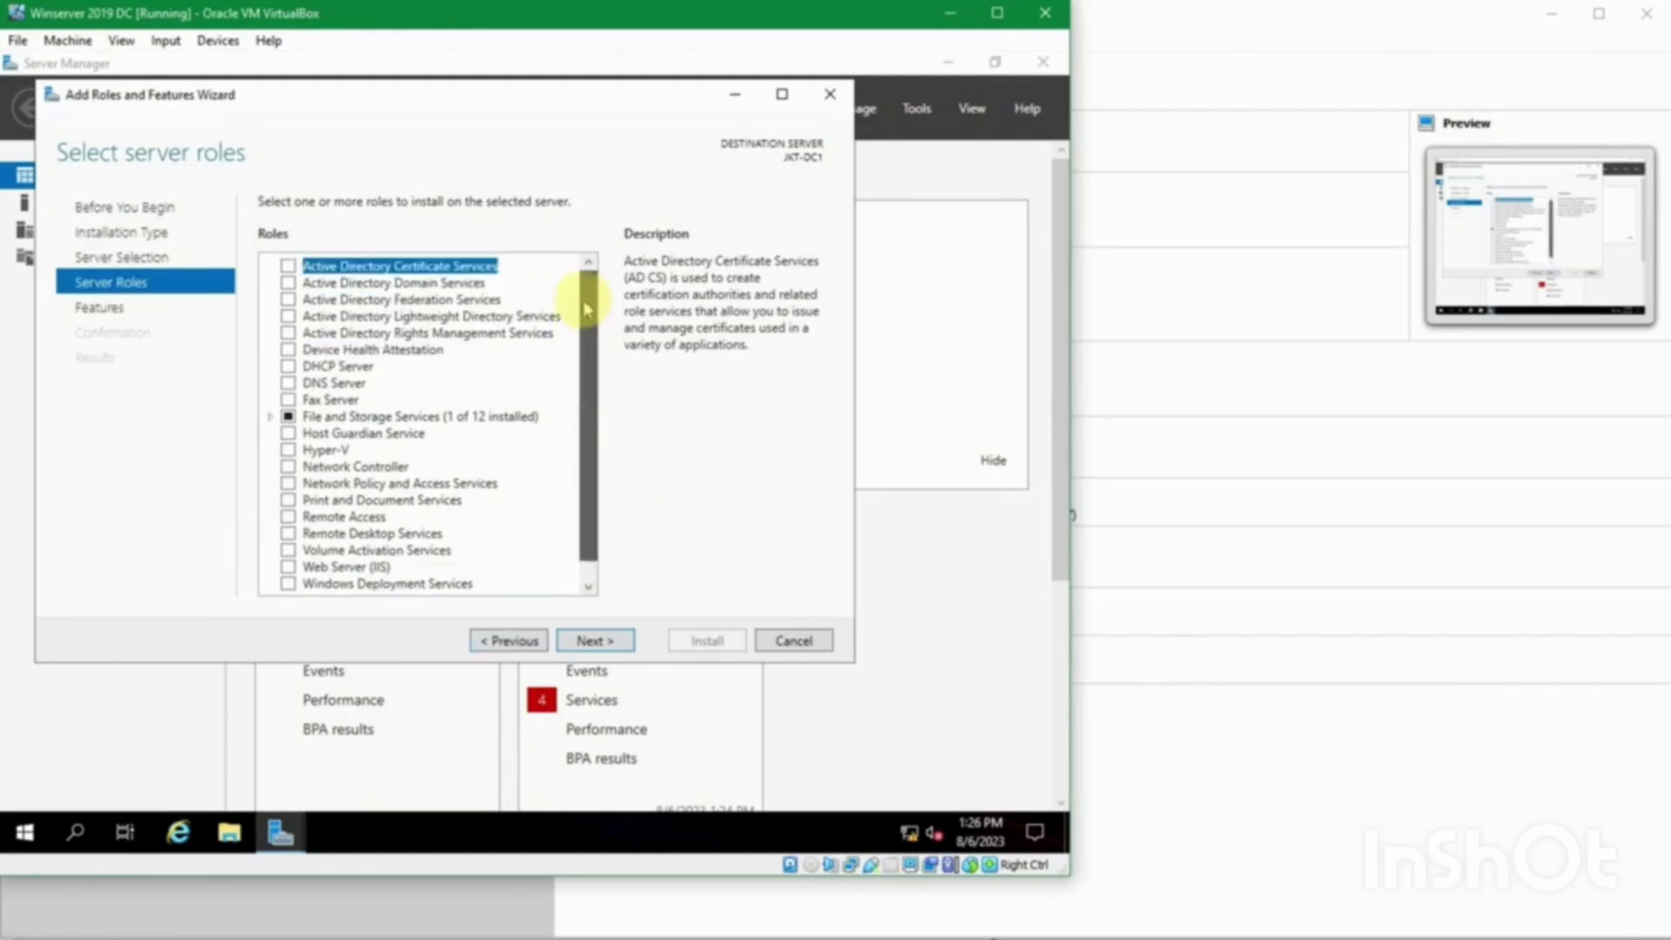
pyautogui.click(583, 302)
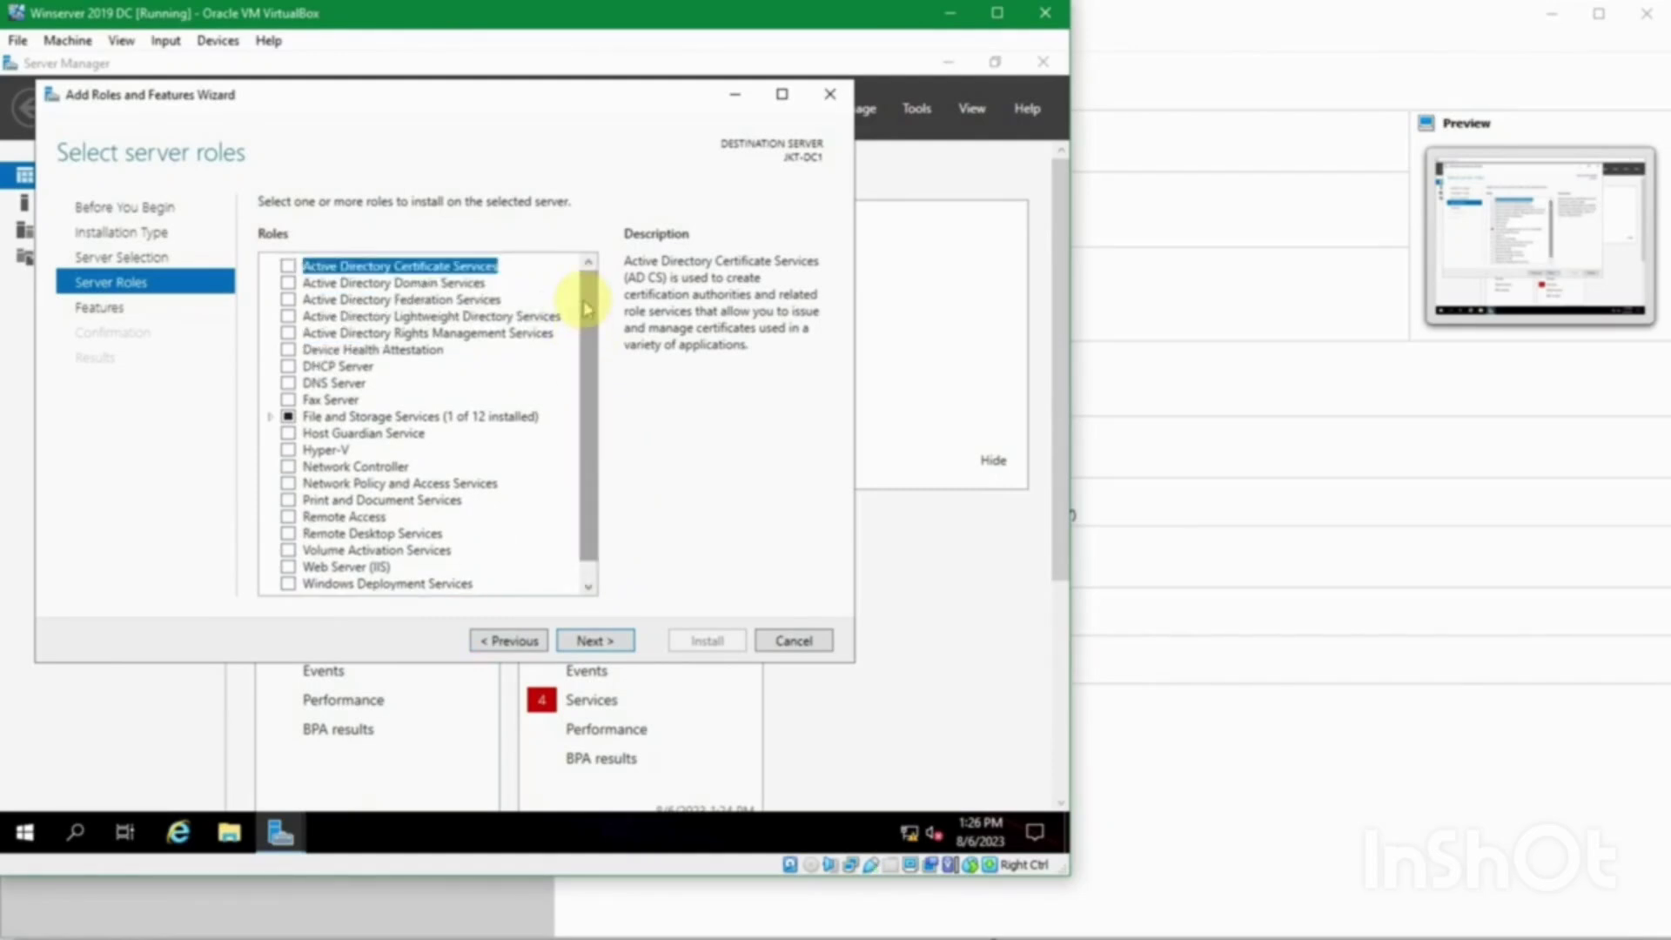
pyautogui.click(289, 284)
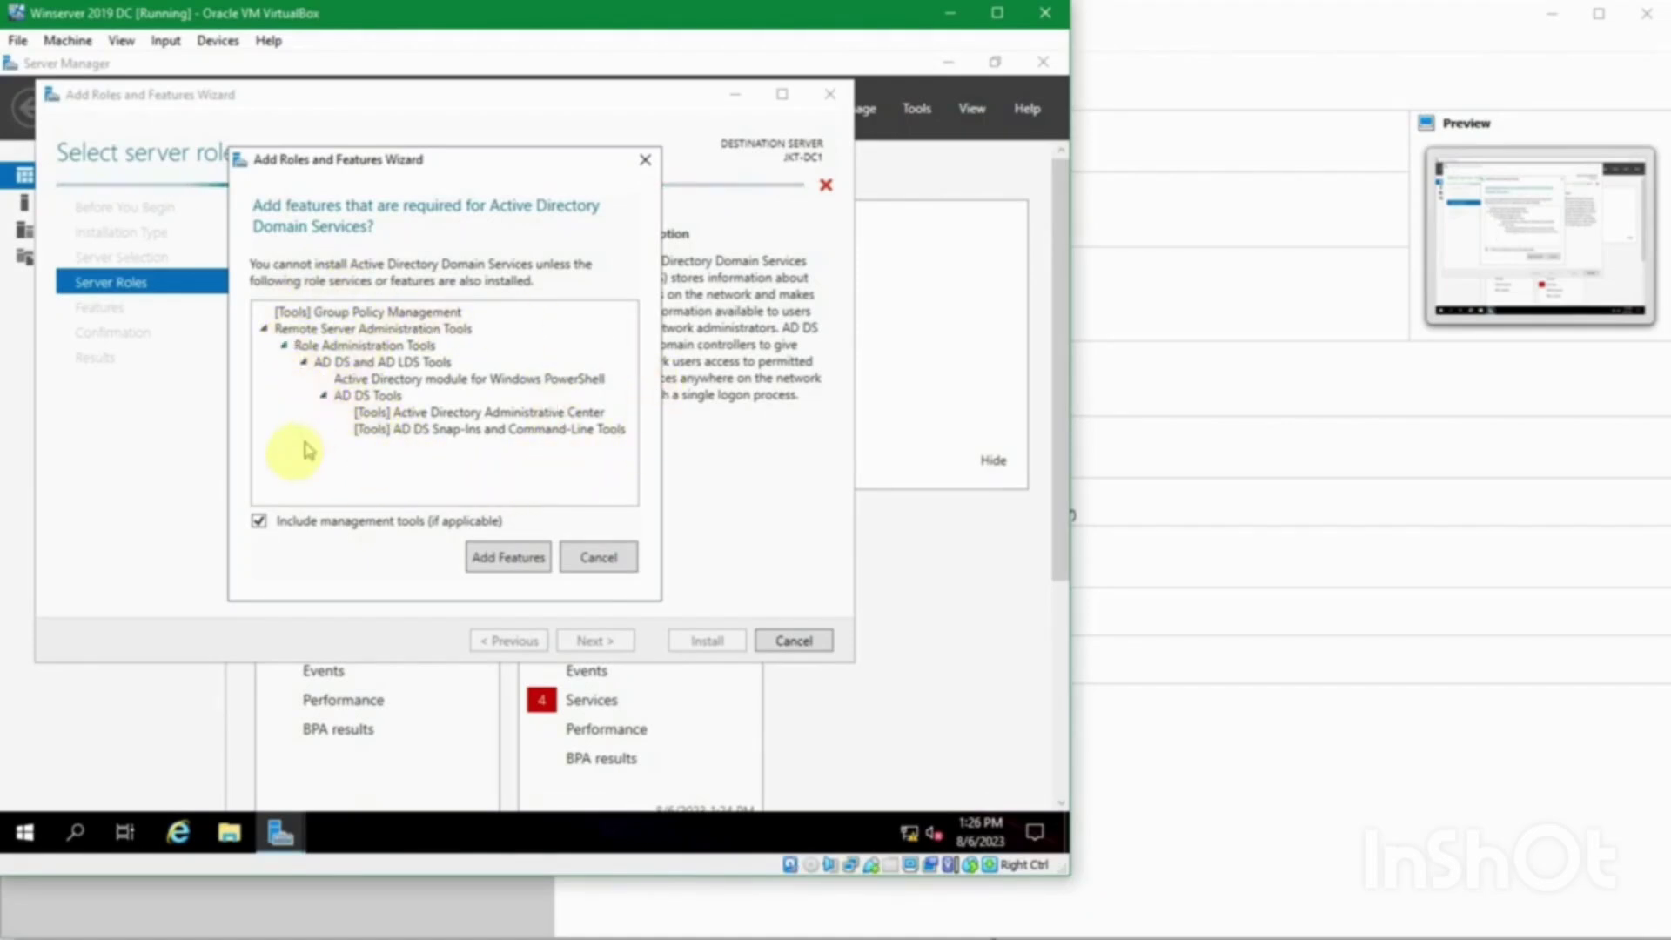
pyautogui.click(488, 560)
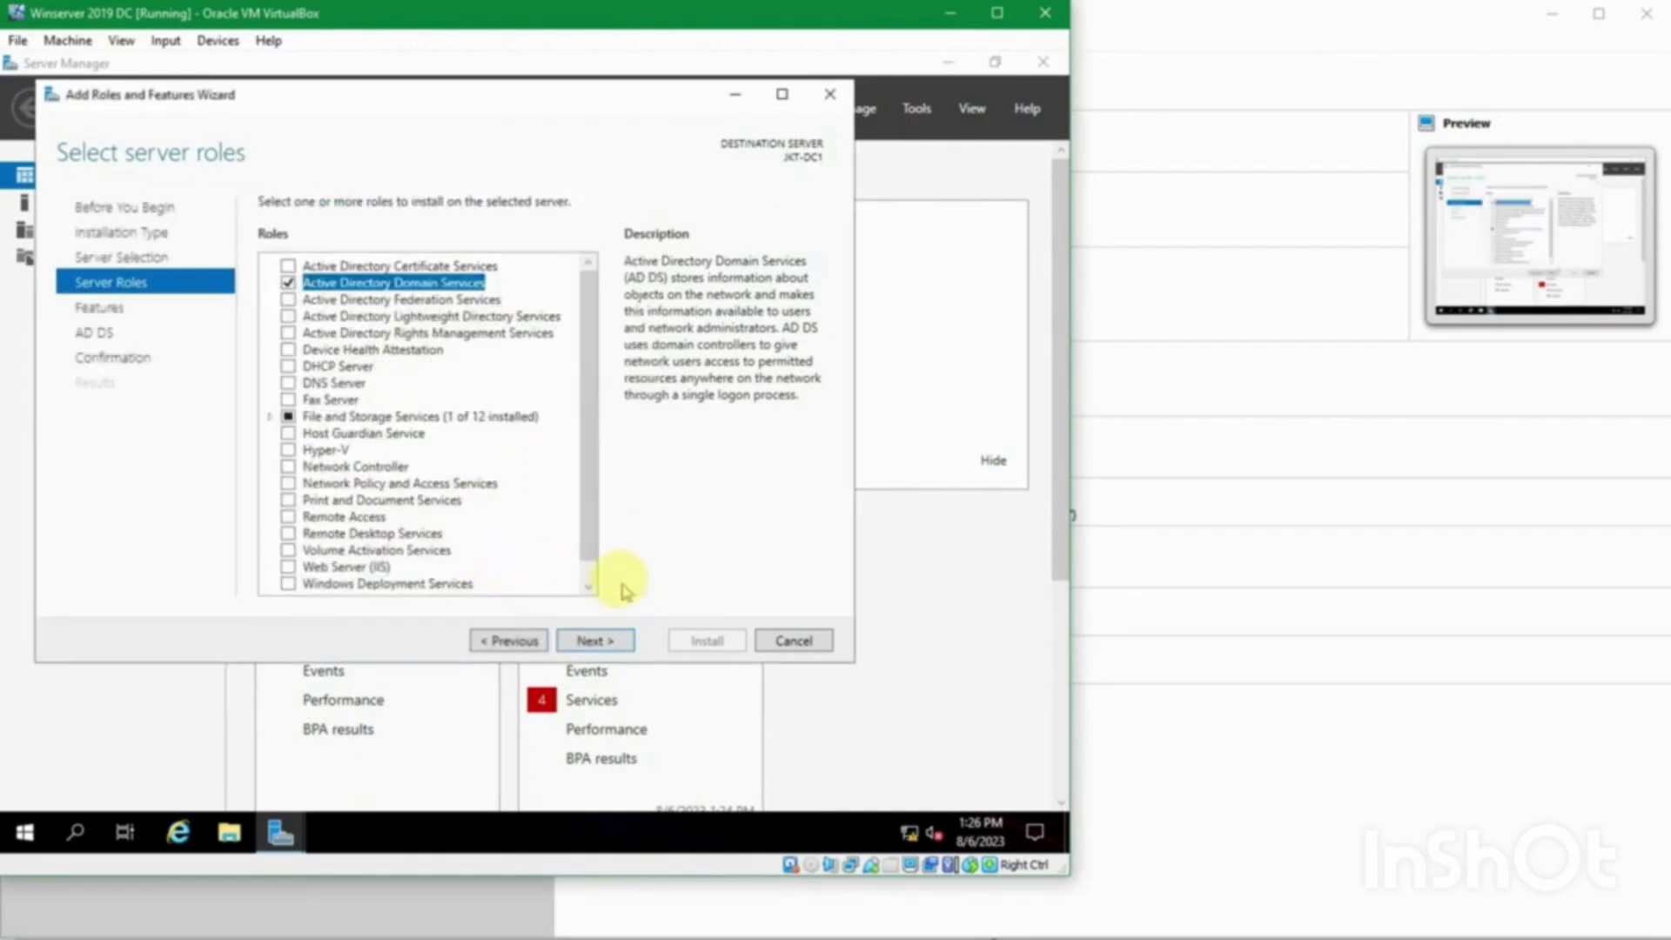
pyautogui.click(590, 642)
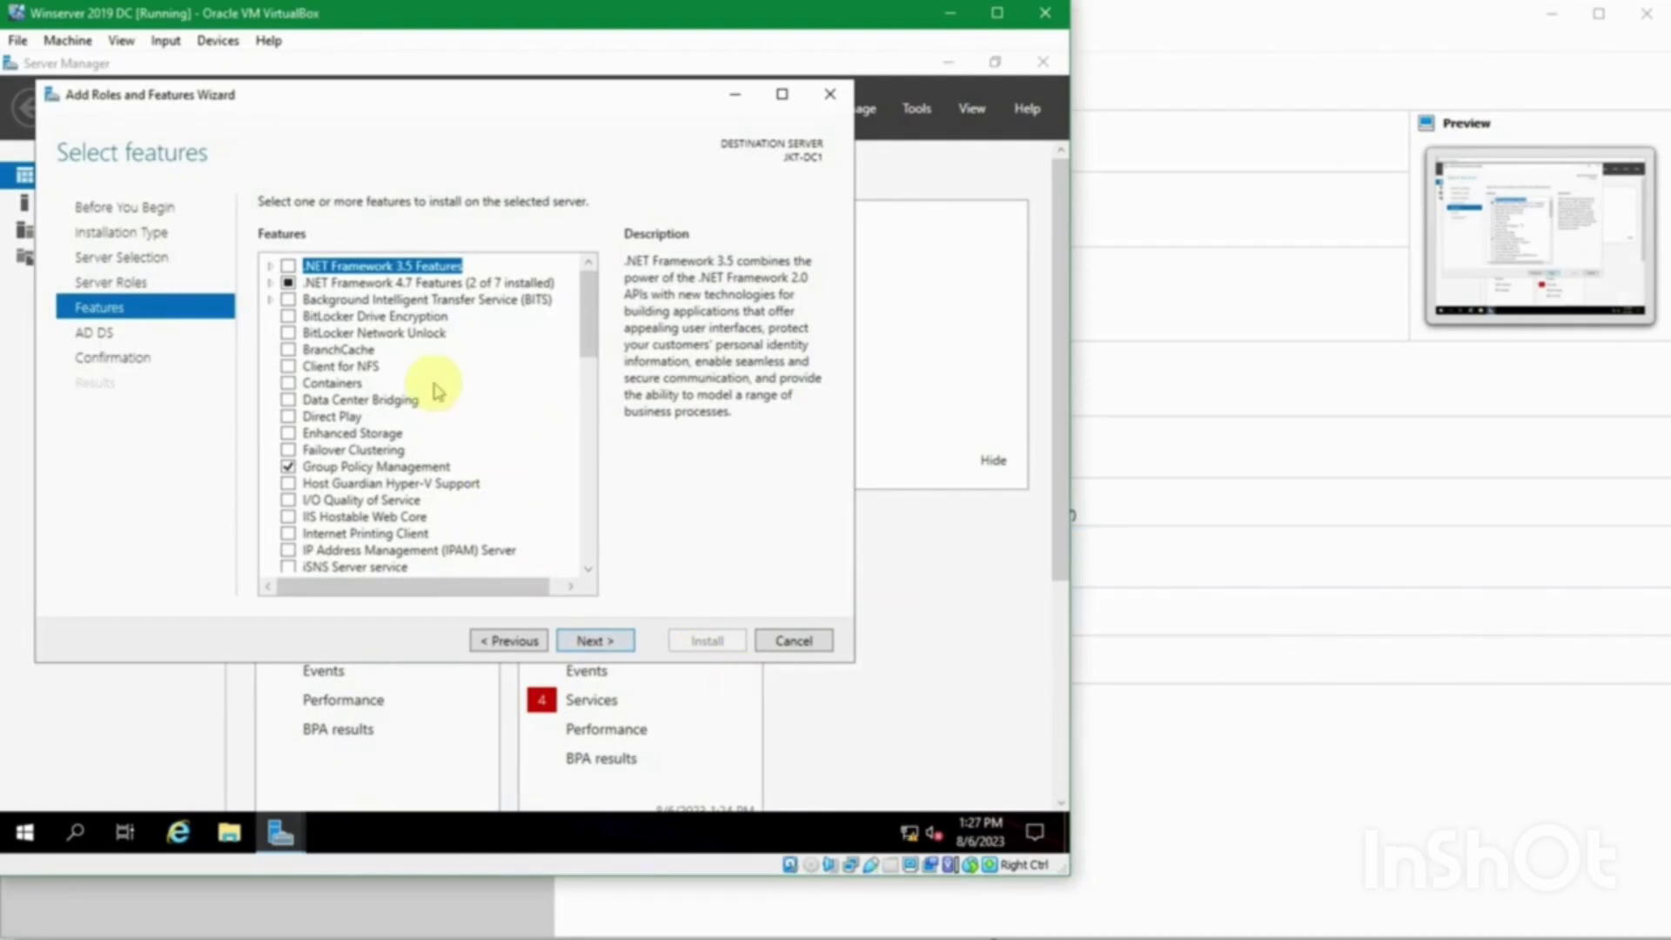
# Step: Browse feature descriptions: Group Policy Management, IIS Hostable Web Core, BitLocker, and BITS
pyautogui.scroll(-1, 437, 390)
pyautogui.scroll(-2, 440, 388)
pyautogui.scroll(1, 439, 387)
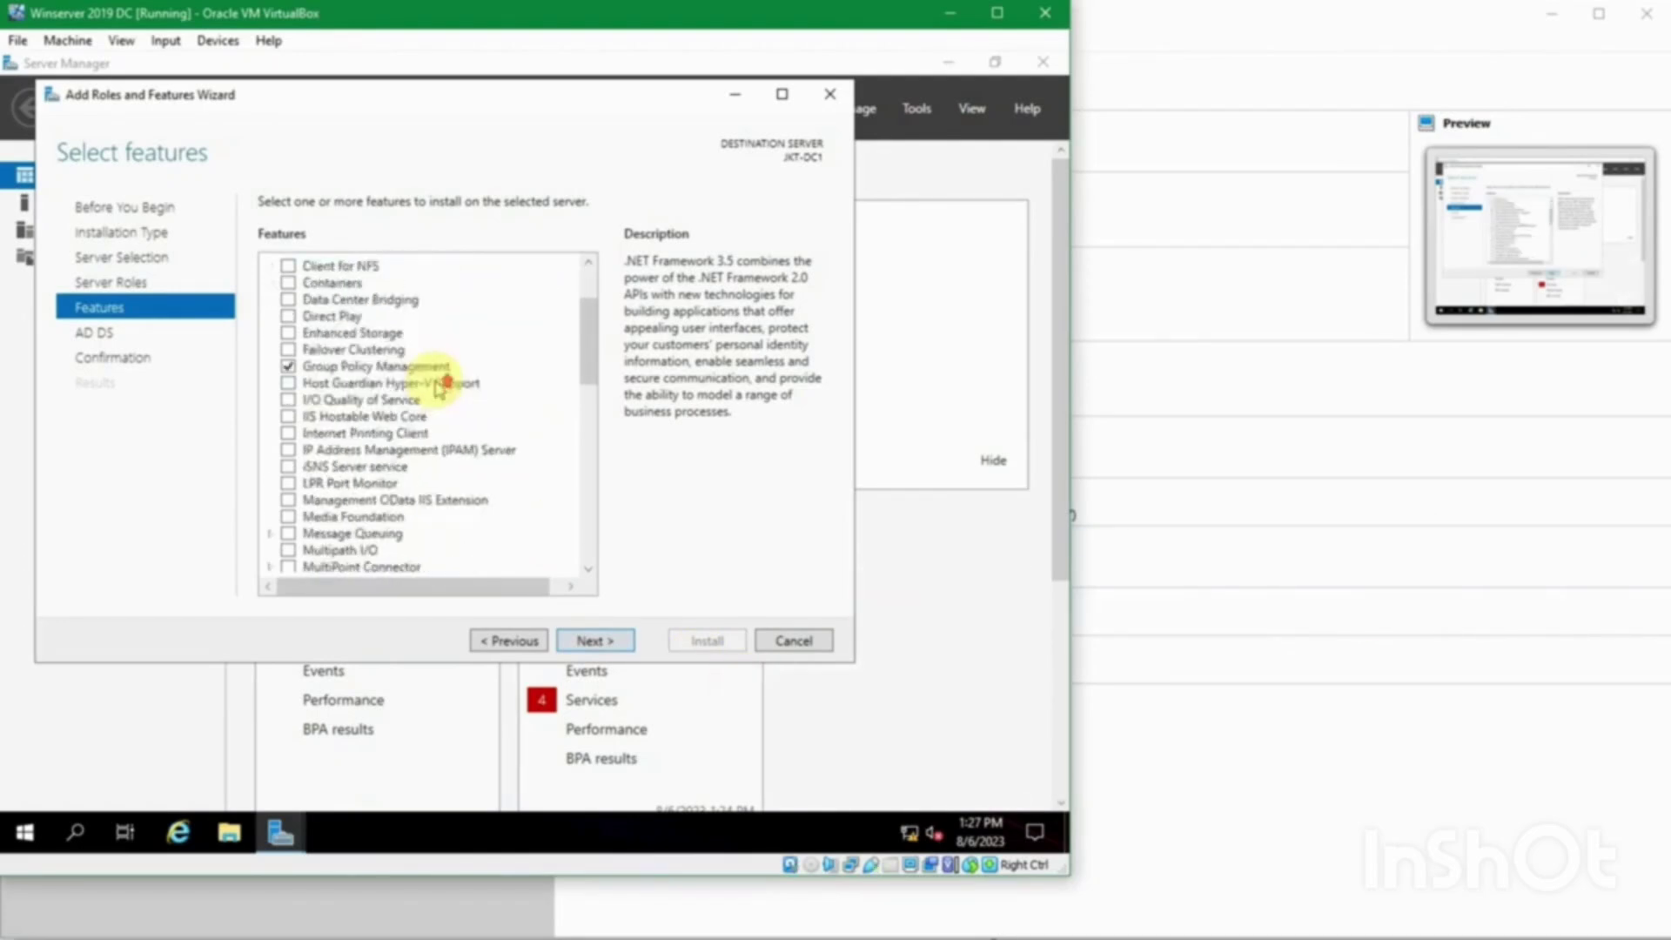
pyautogui.scroll(2, 439, 388)
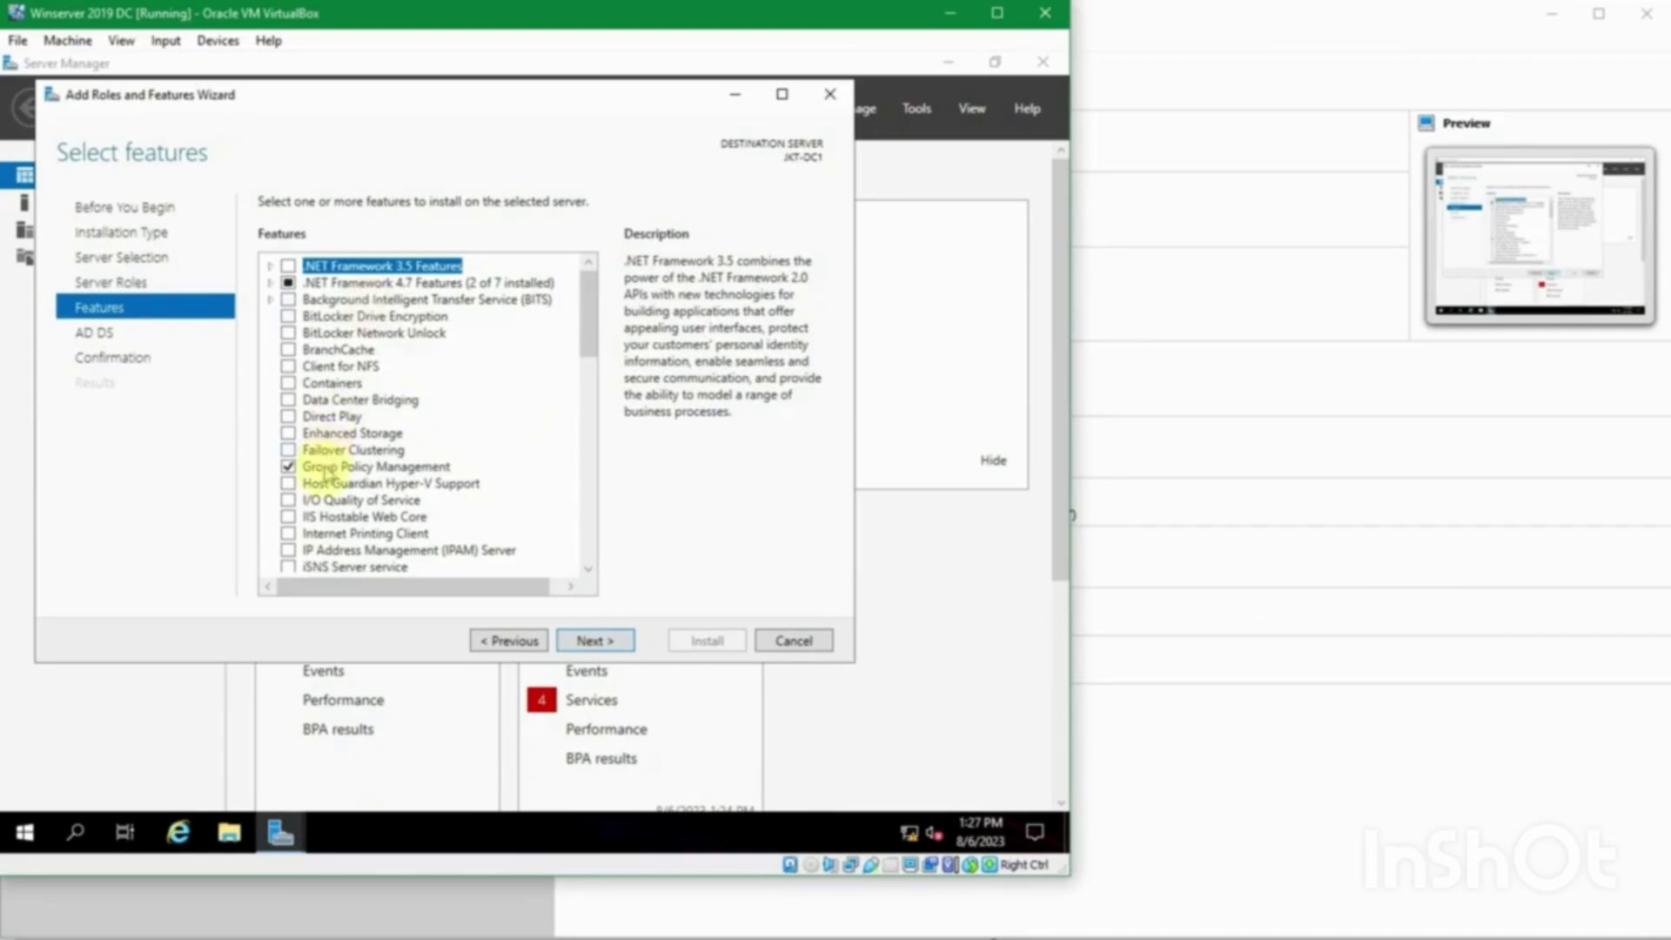
pyautogui.click(375, 470)
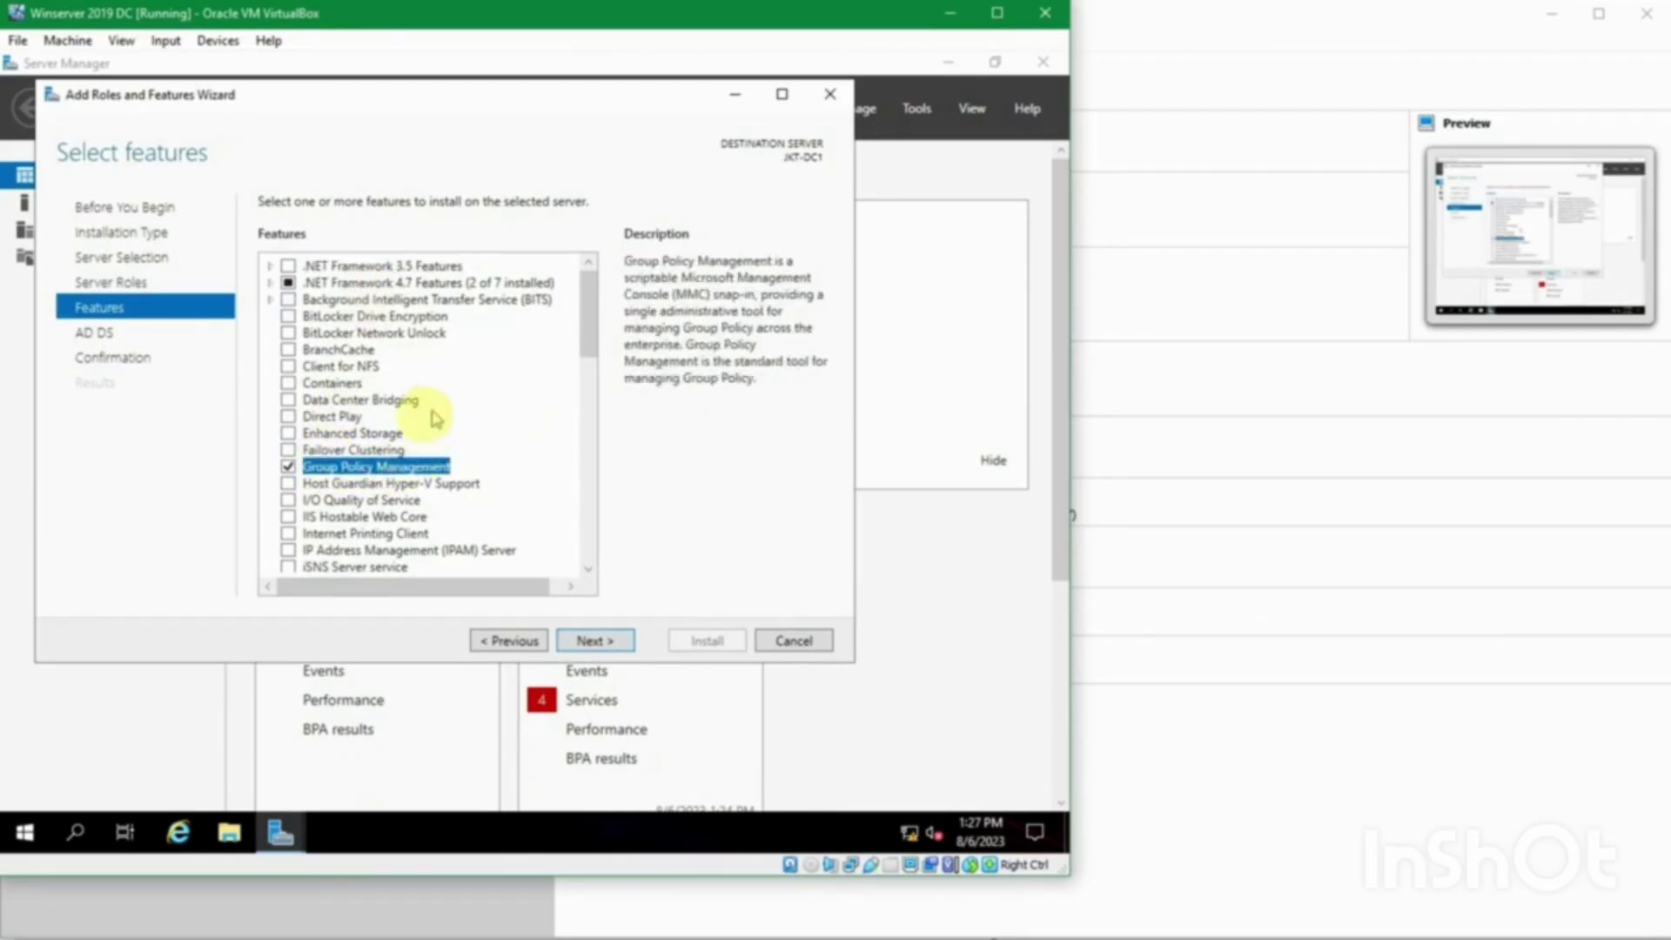
pyautogui.click(352, 517)
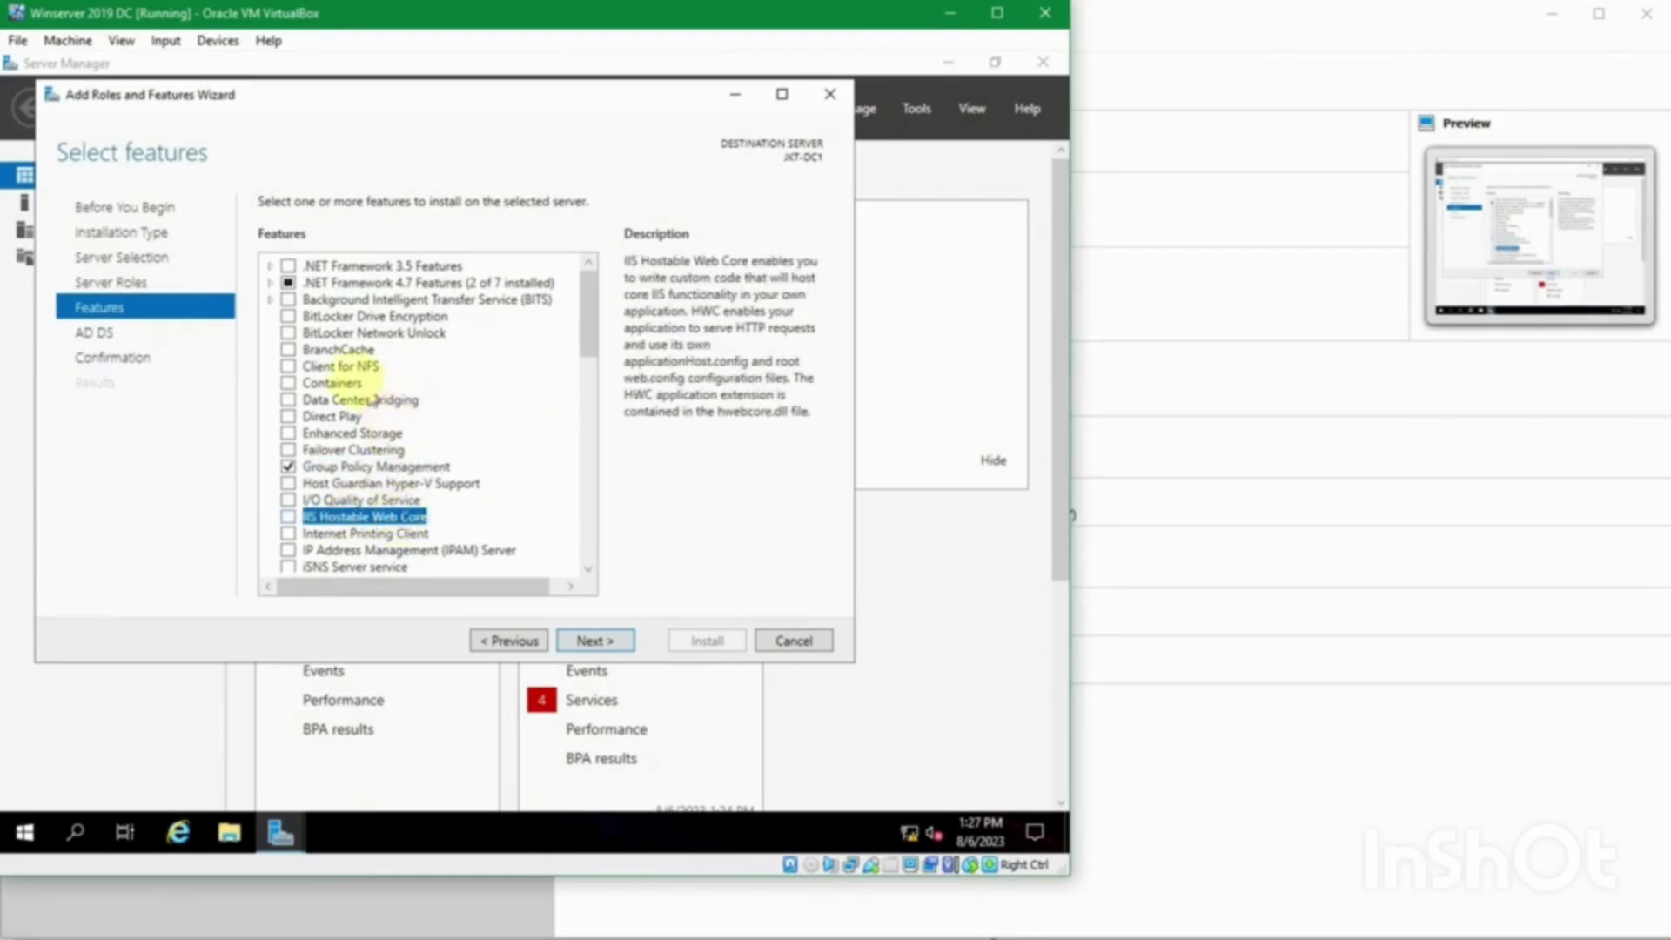
pyautogui.click(344, 333)
pyautogui.click(346, 317)
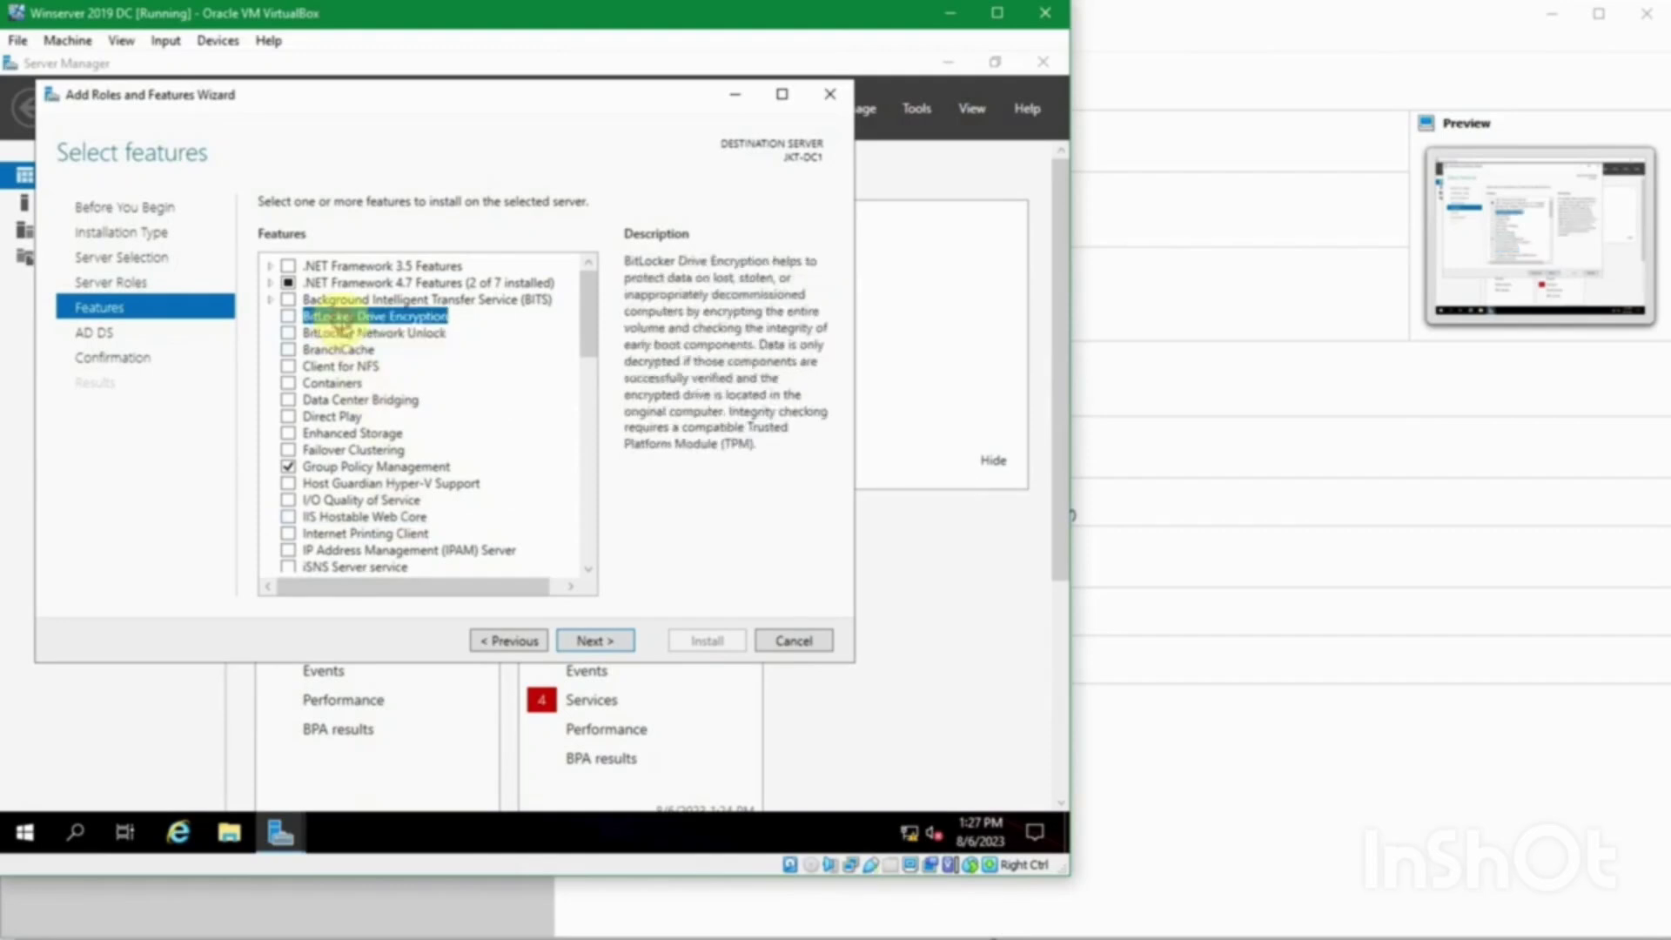
pyautogui.click(366, 301)
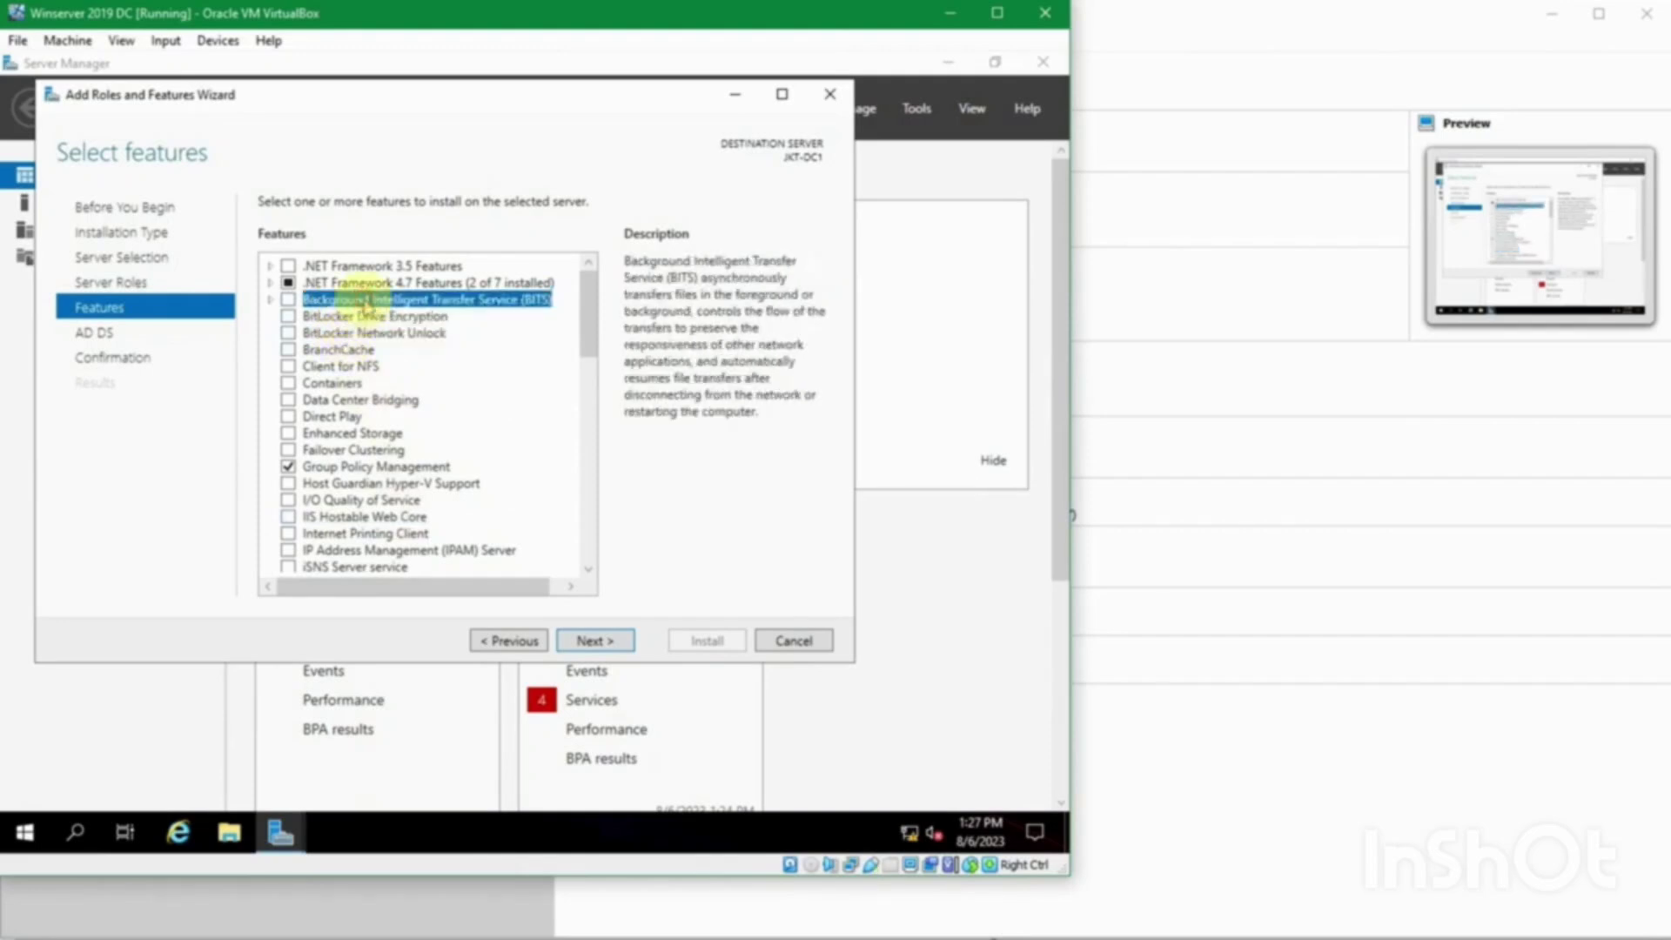
# Step: Confirm Group Policy Management stays checked and advance to the AD DS page
pyautogui.scroll(-6, 370, 409)
pyautogui.scroll(-5, 370, 418)
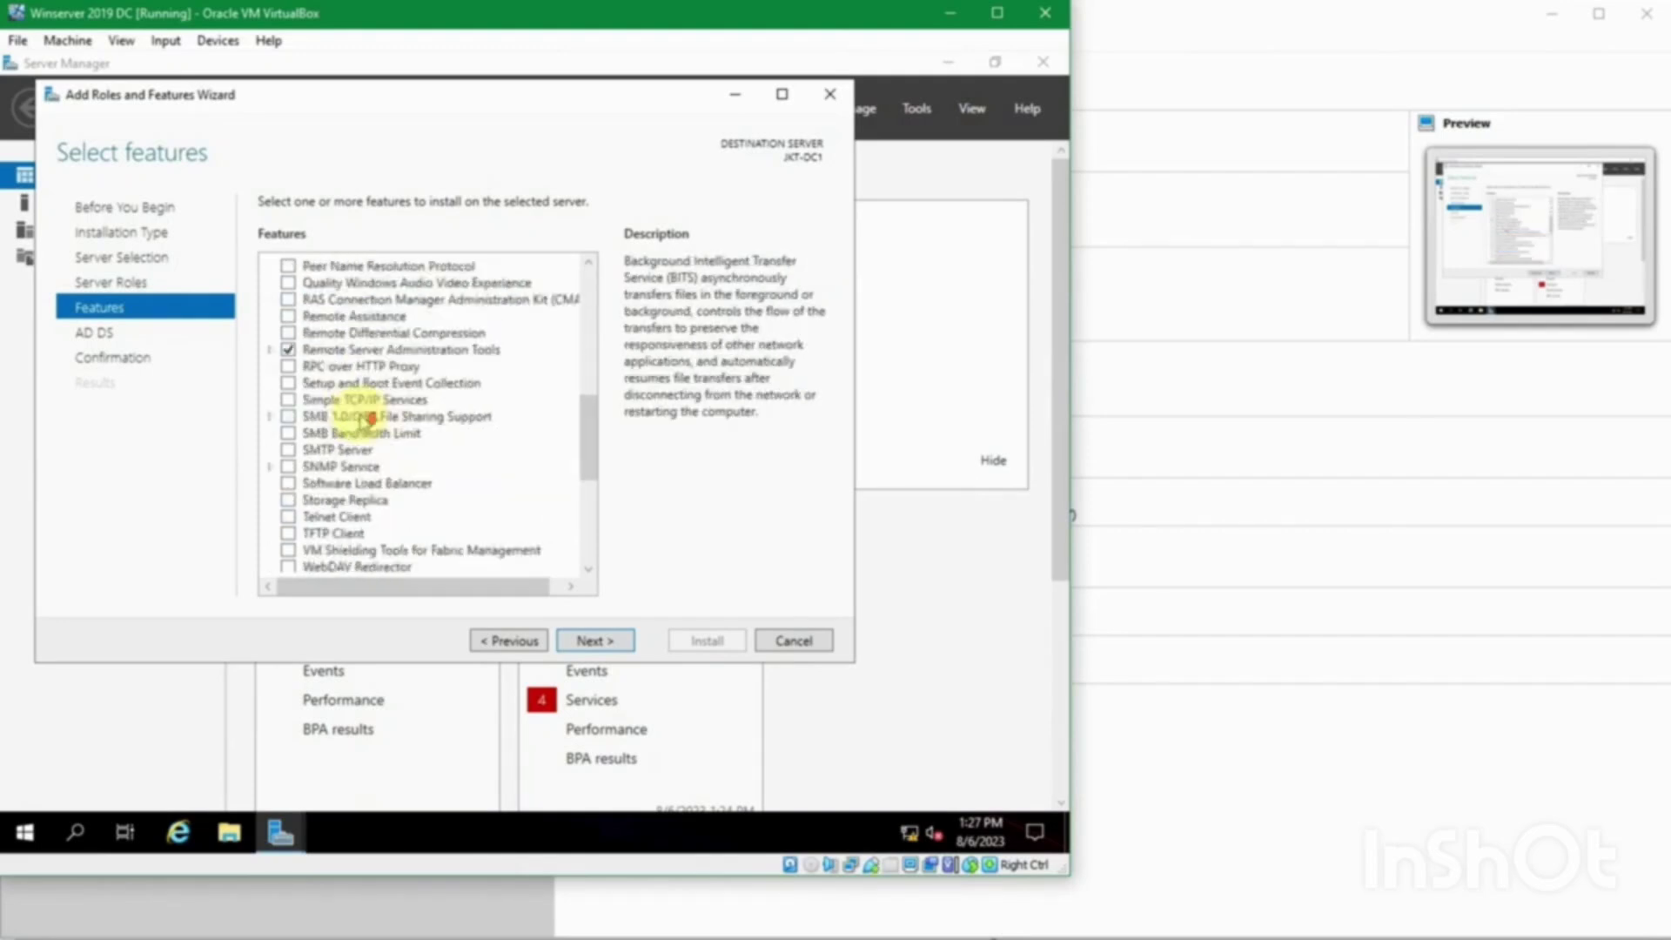
pyautogui.scroll(-4, 362, 422)
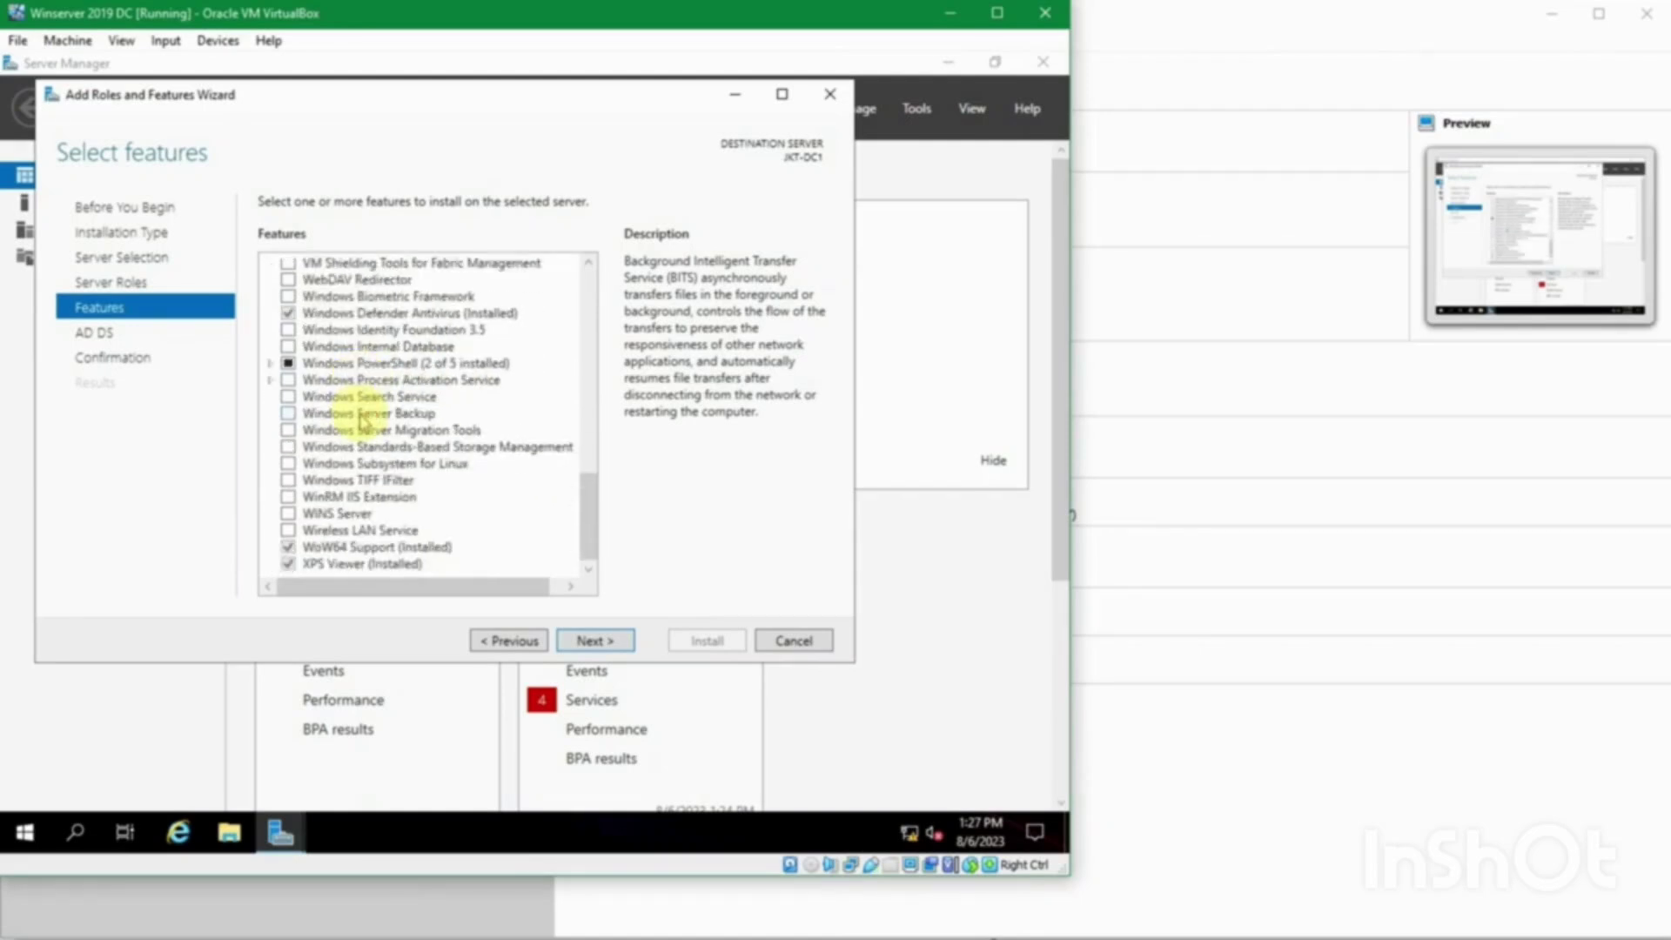
pyautogui.scroll(15, 362, 422)
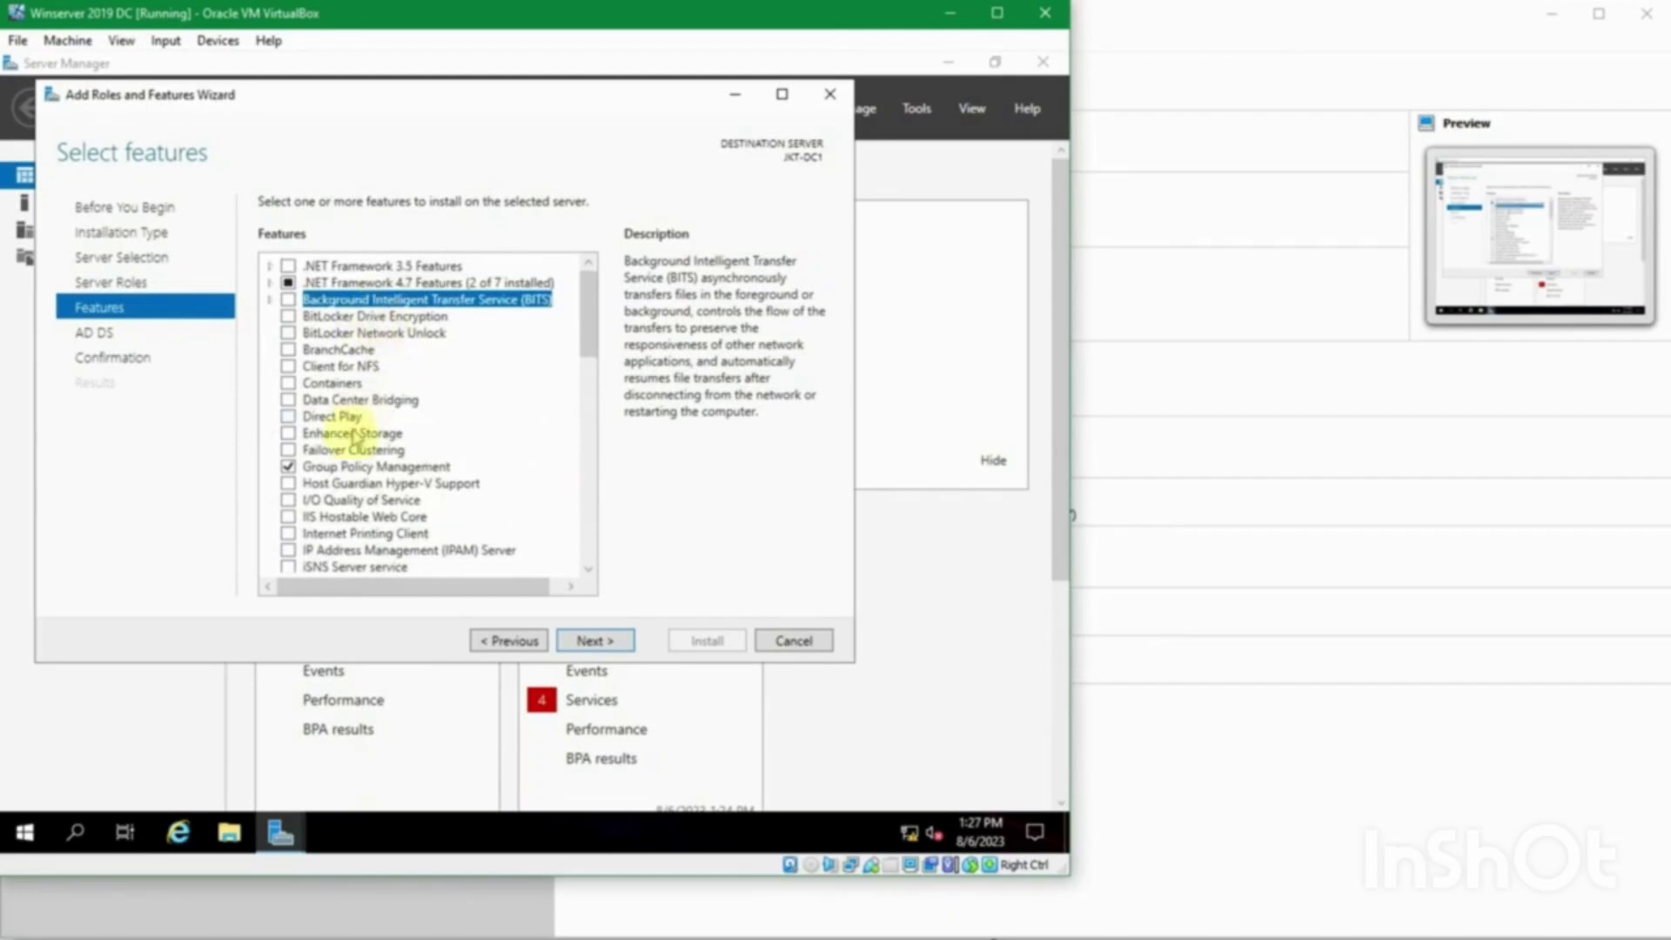
pyautogui.click(364, 466)
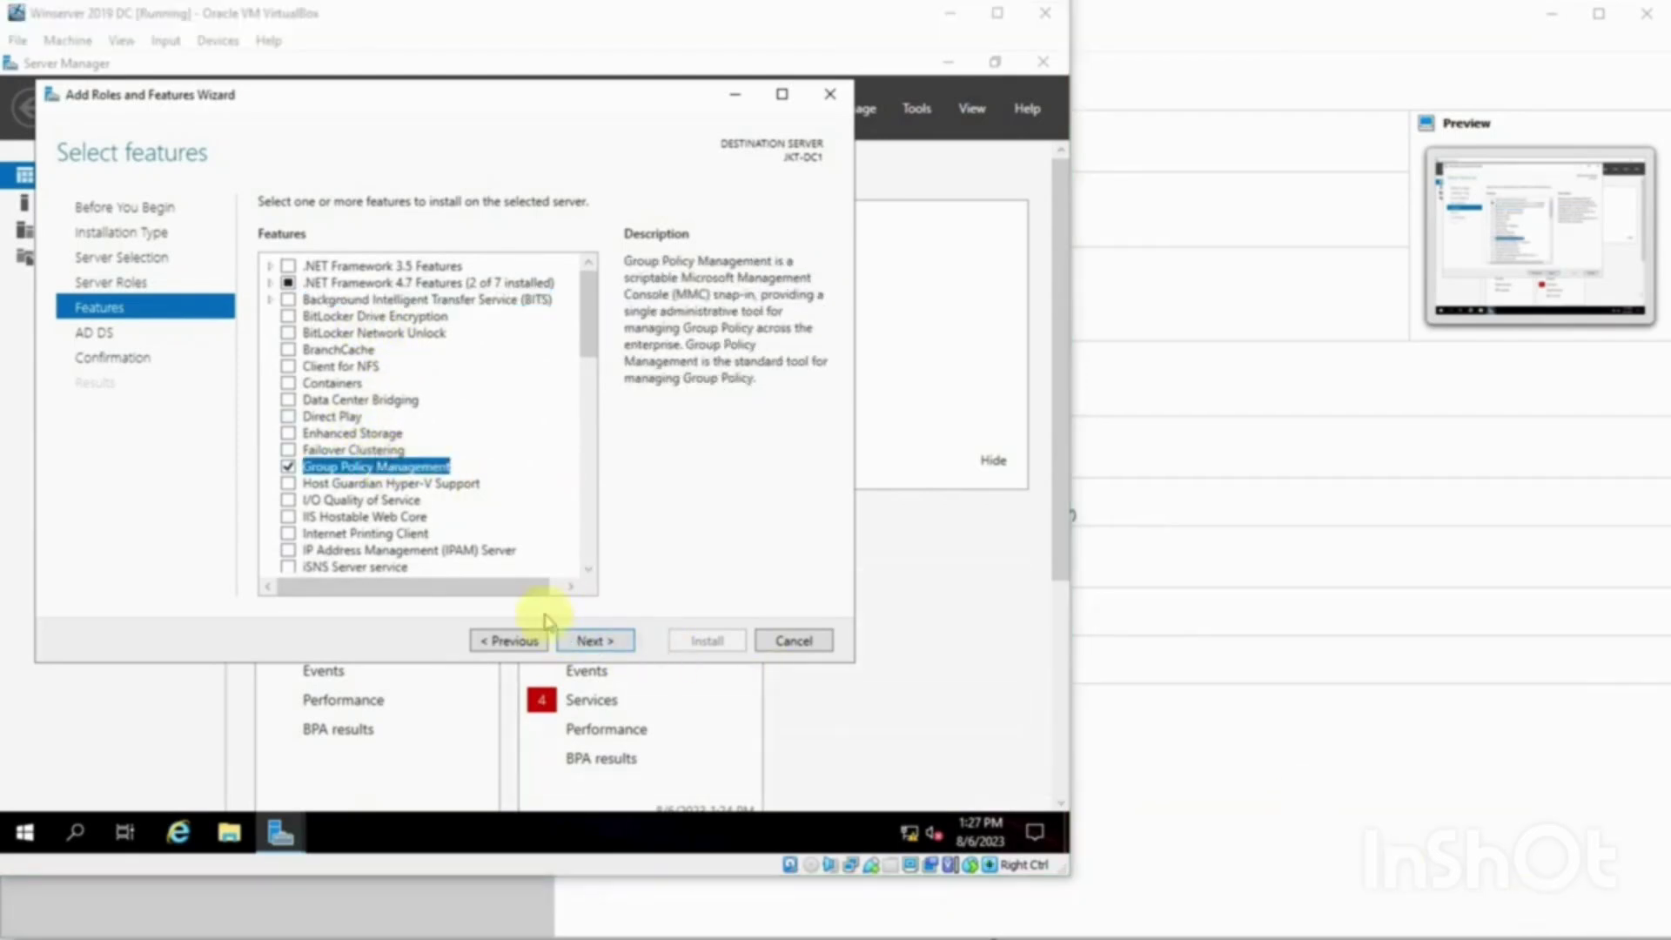
pyautogui.click(616, 642)
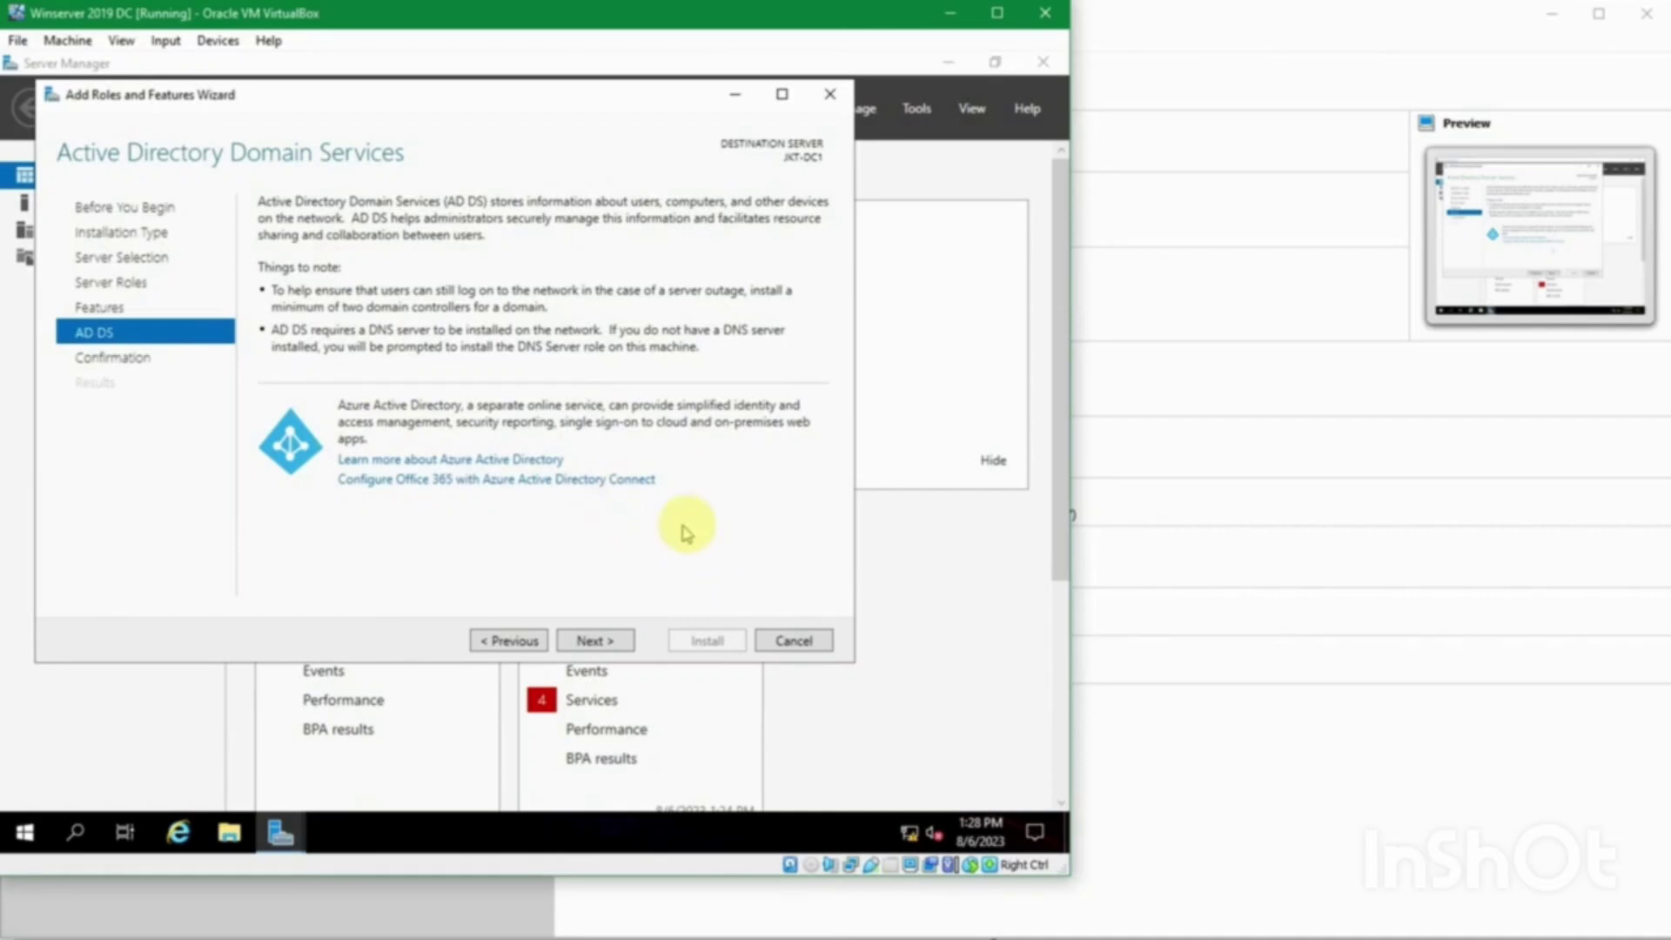
# Step: Confirm and install AD DS and Group Policy Management on JKT-DC1, closing the wizard after success
pyautogui.click(615, 638)
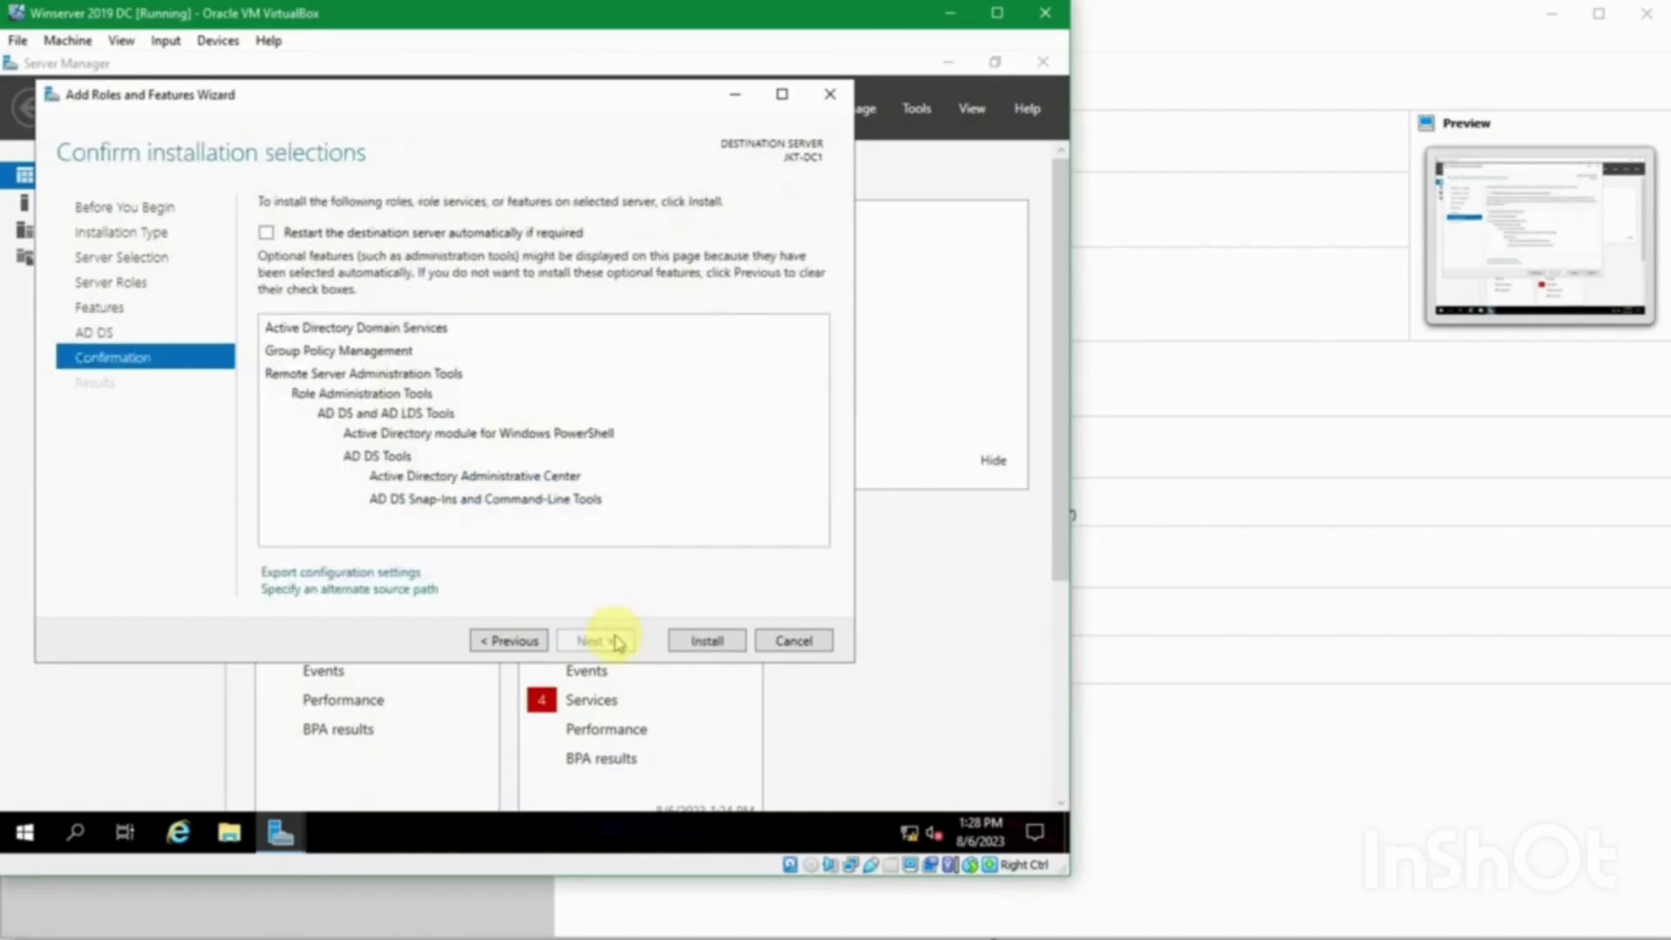
pyautogui.click(1060, 822)
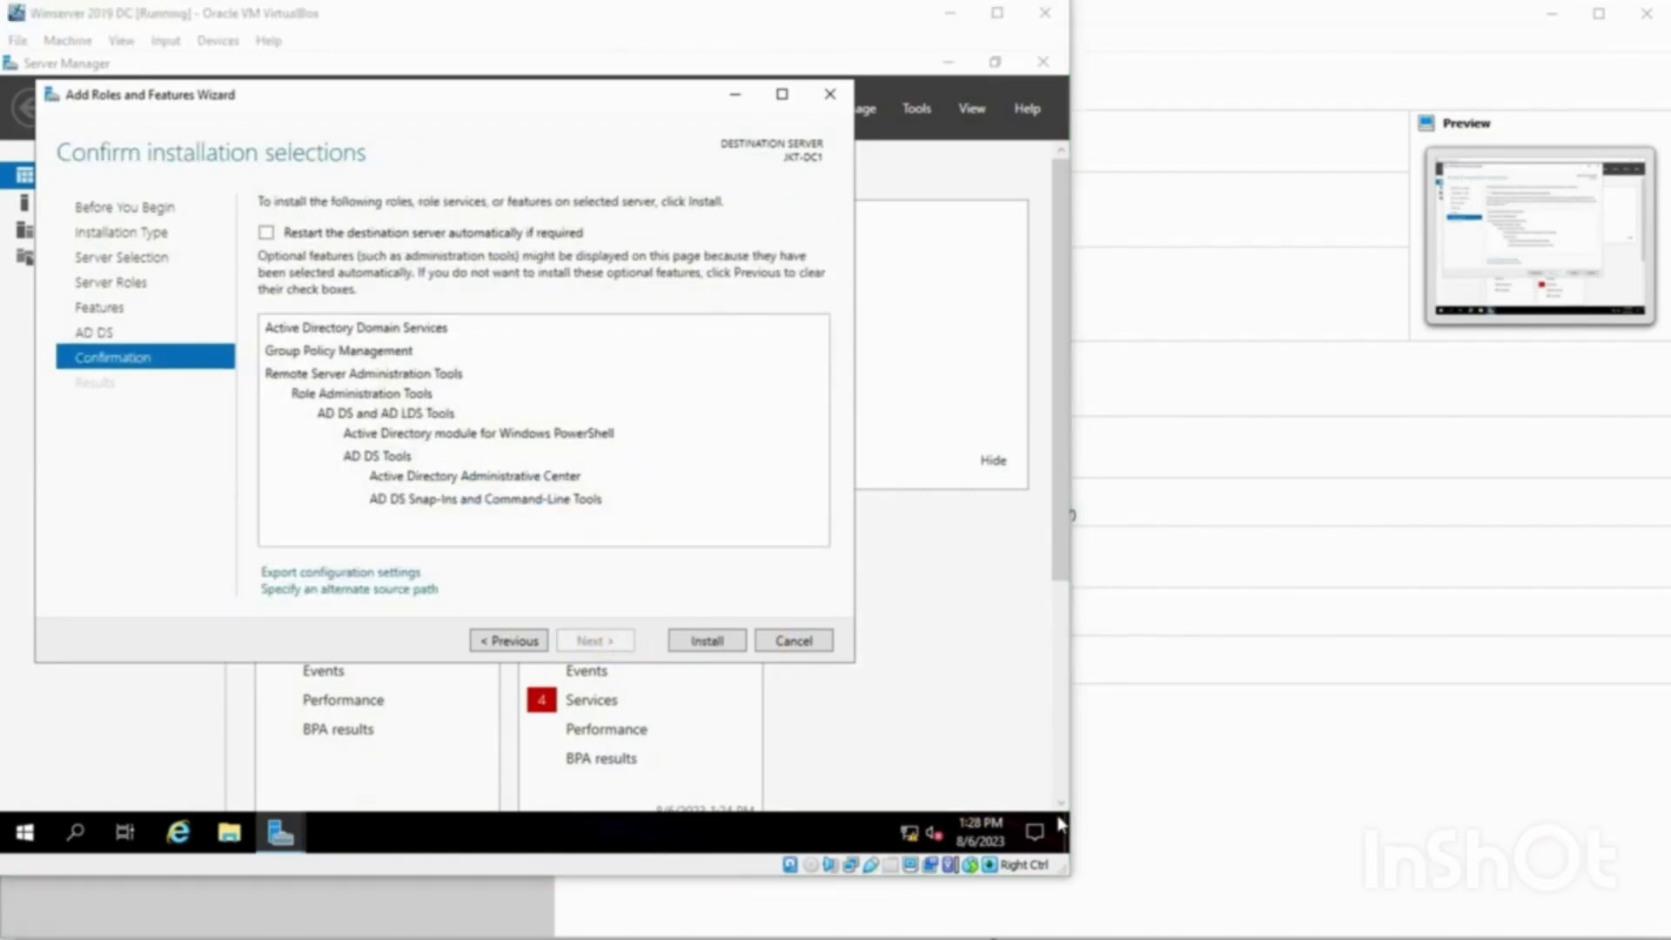
pyautogui.click(644, 554)
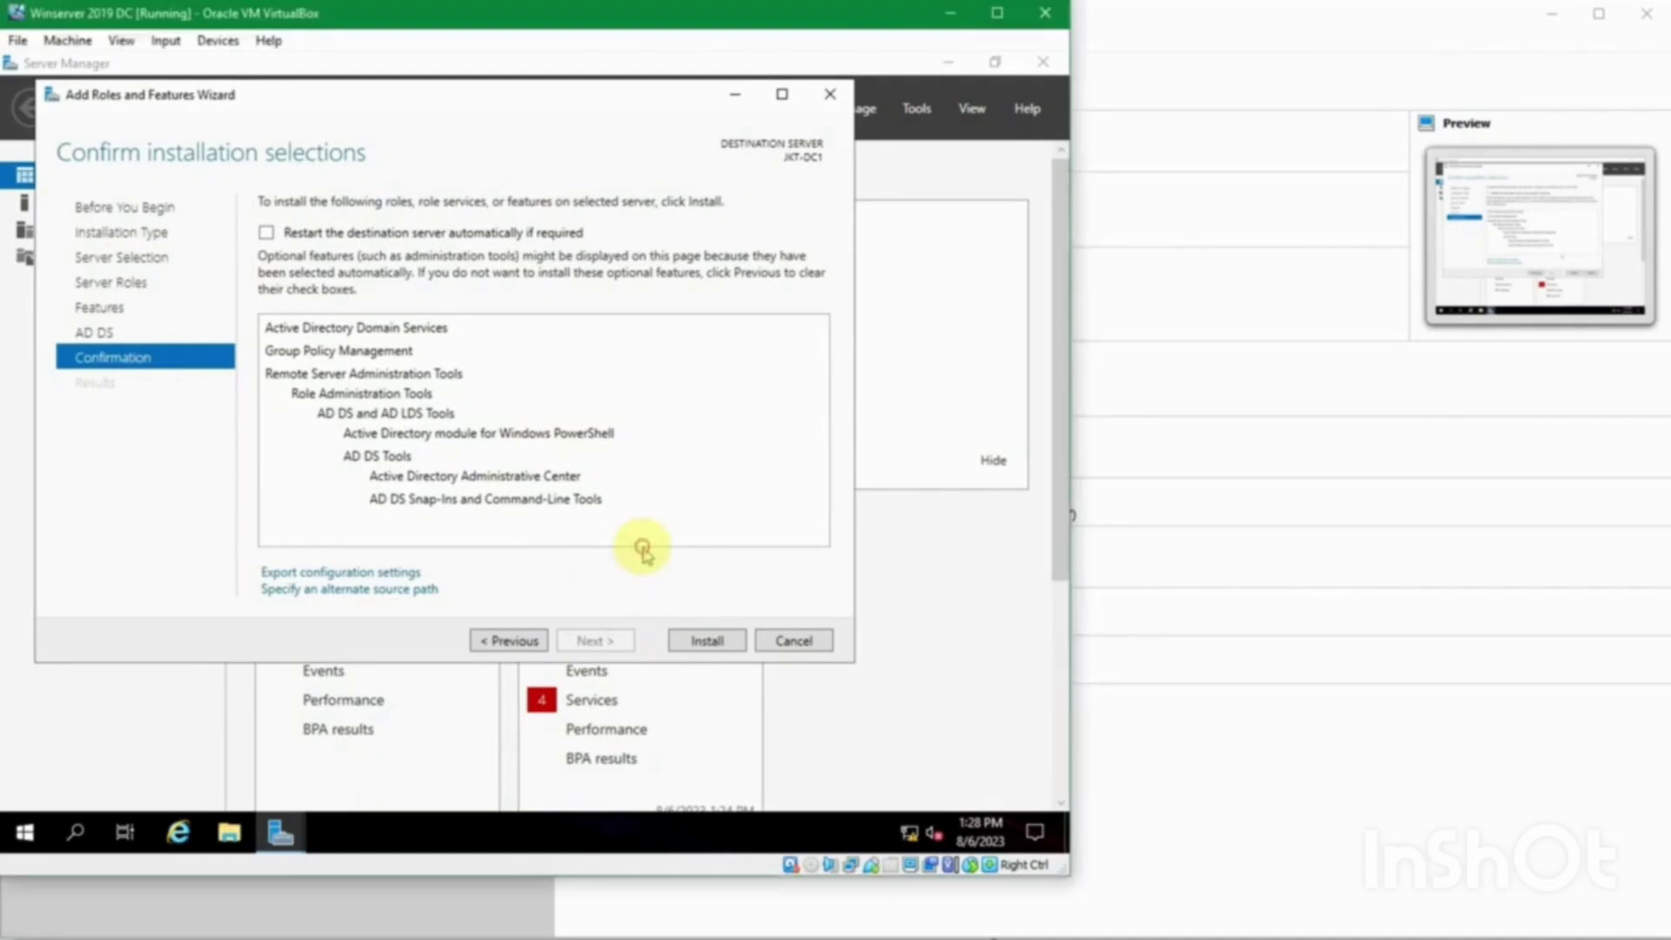
pyautogui.click(1057, 832)
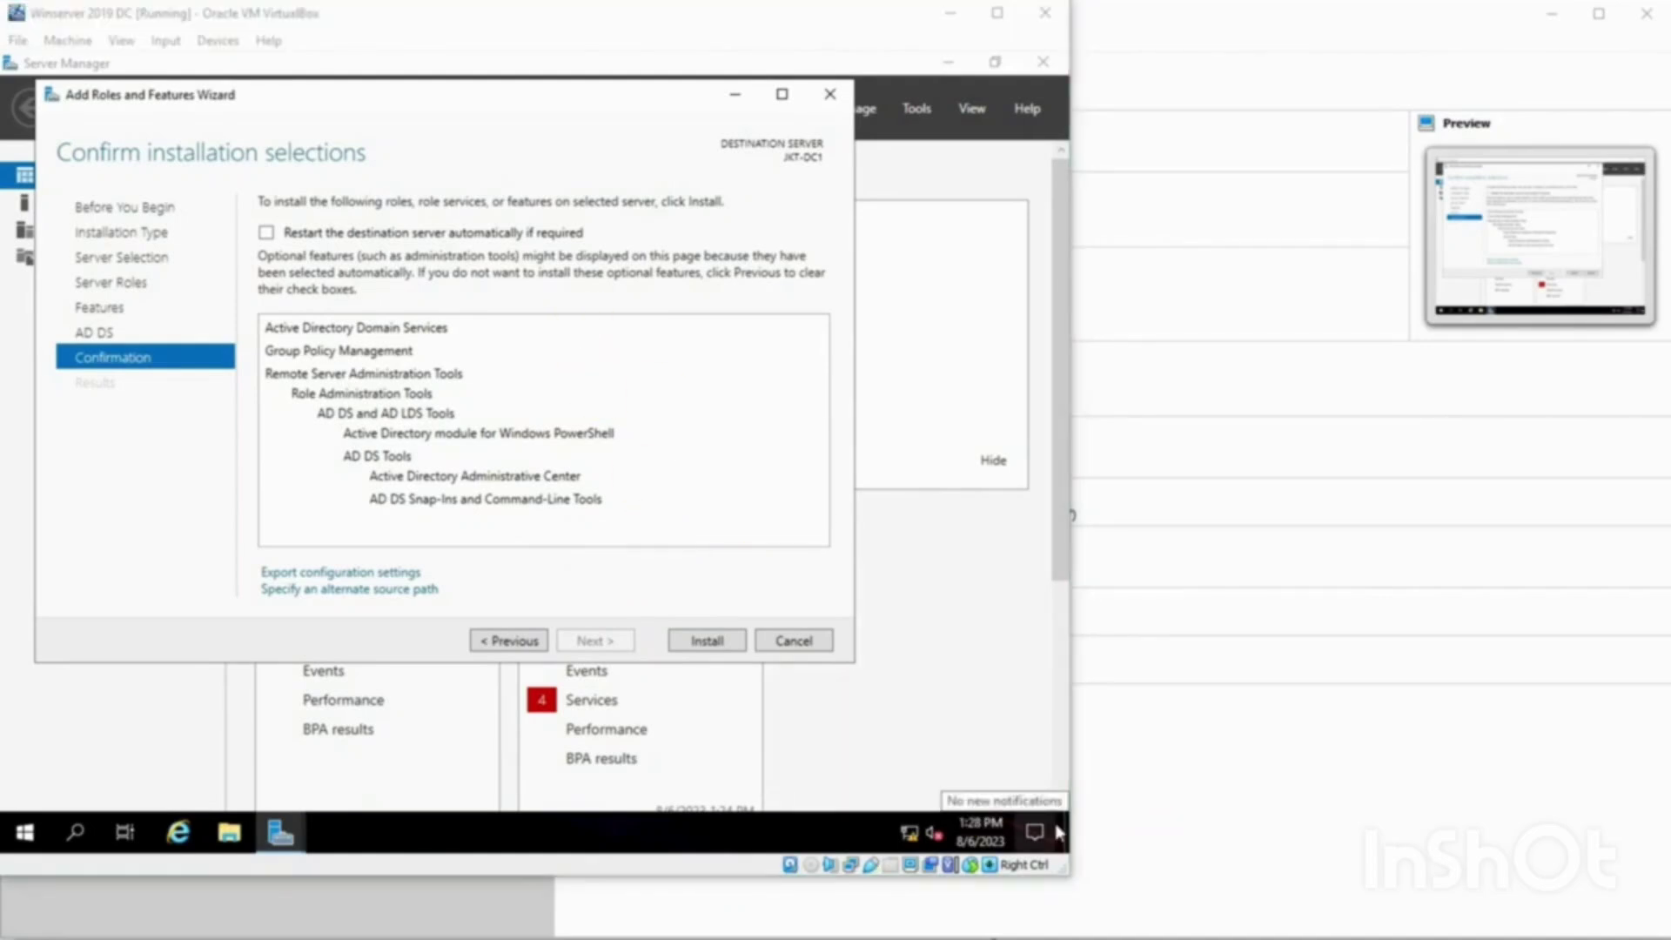
pyautogui.click(731, 422)
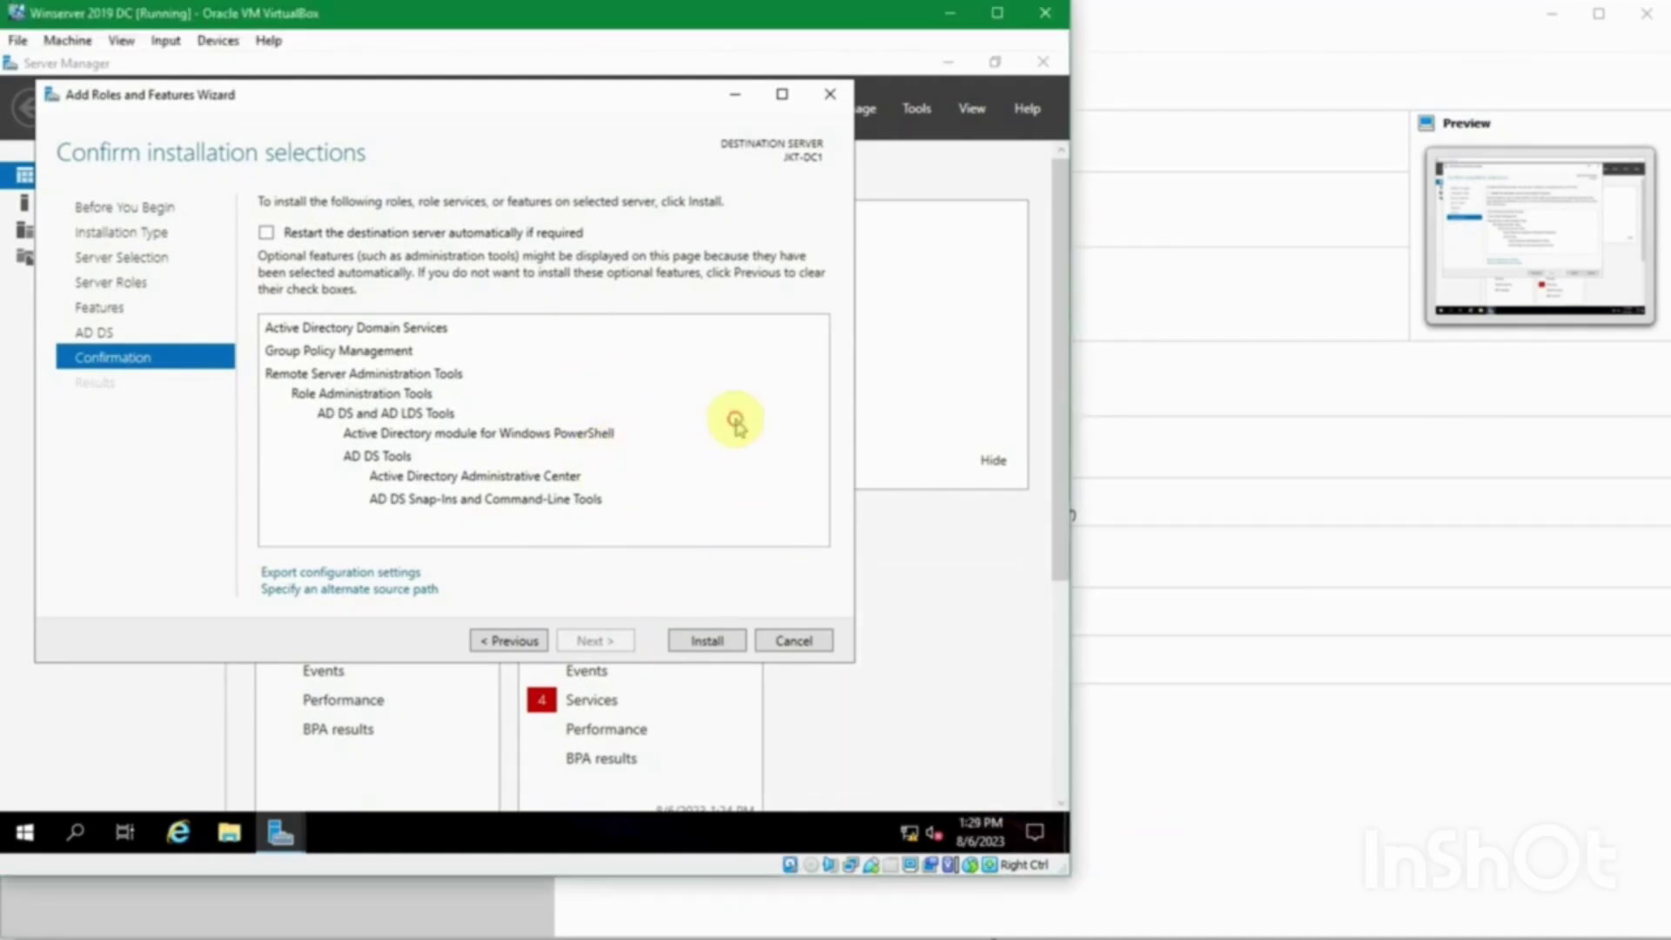
pyautogui.click(708, 641)
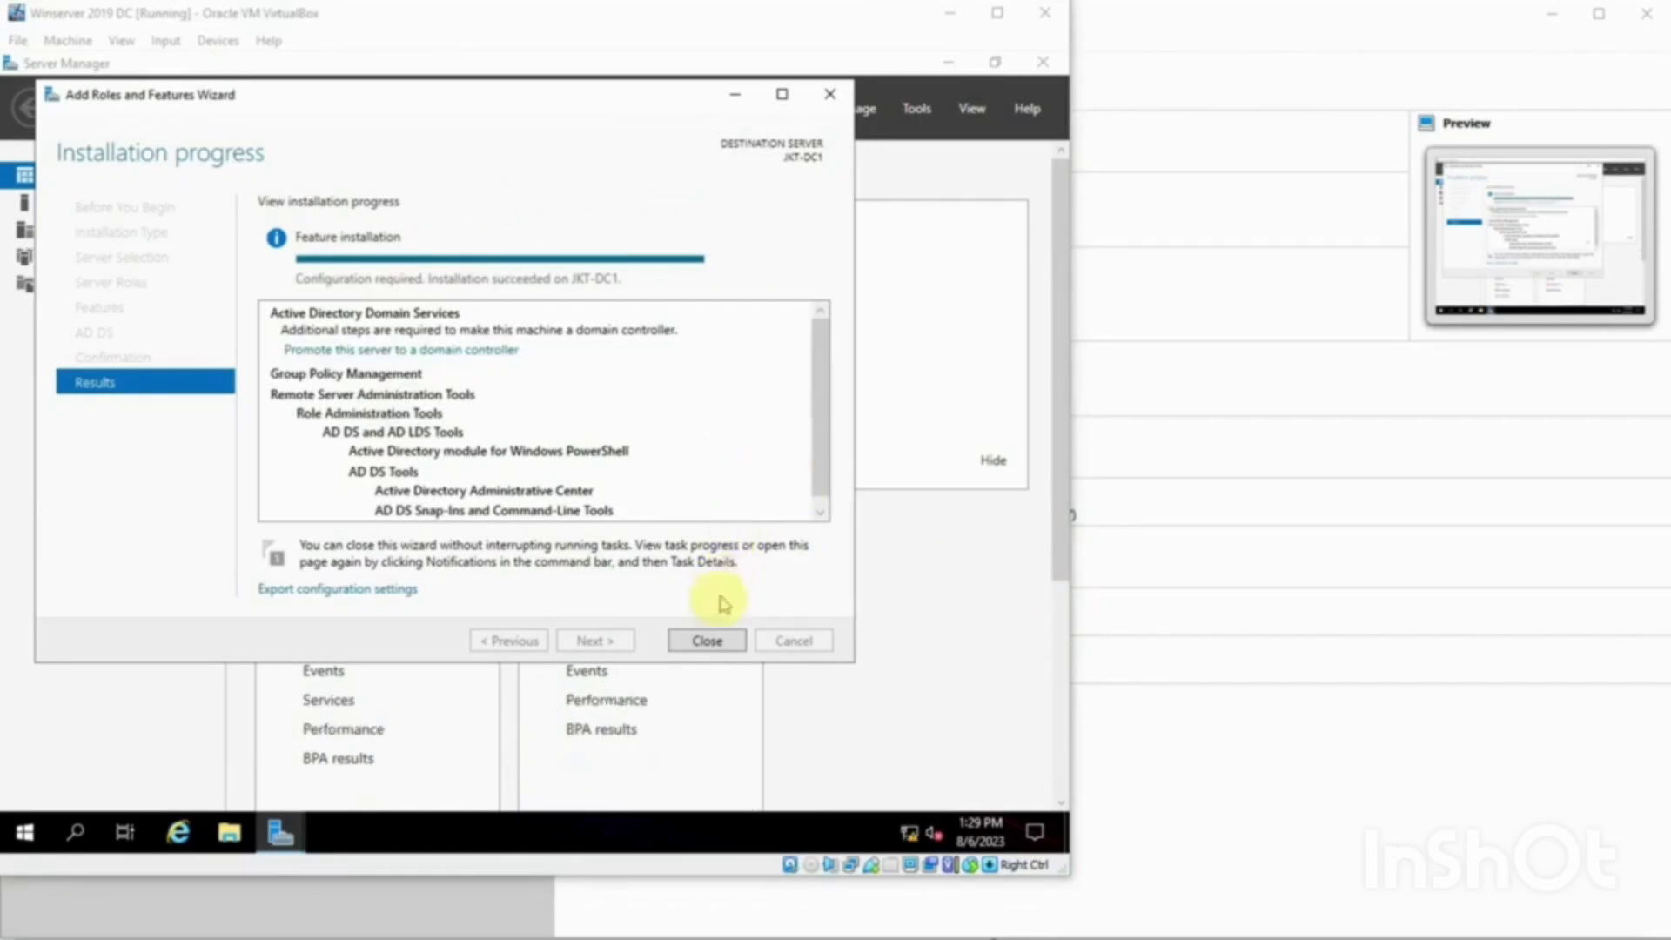
pyautogui.click(707, 640)
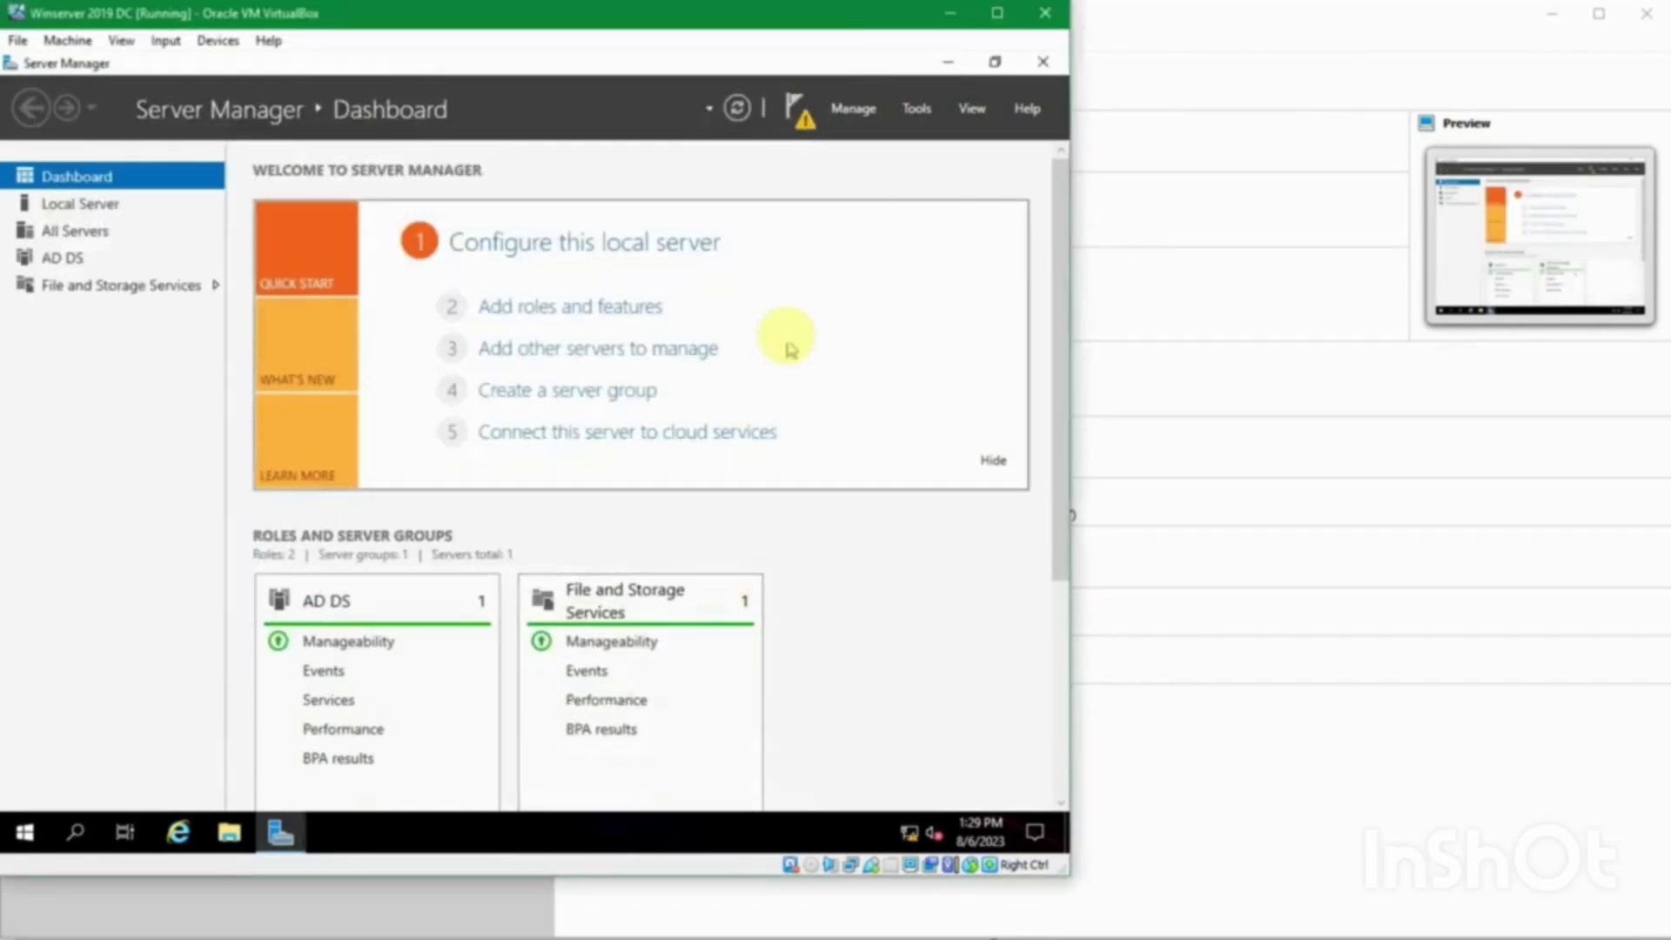
# Step: From the Server Manager notifications flag, choose 'Promote this server to a domain controller'
pyautogui.click(806, 123)
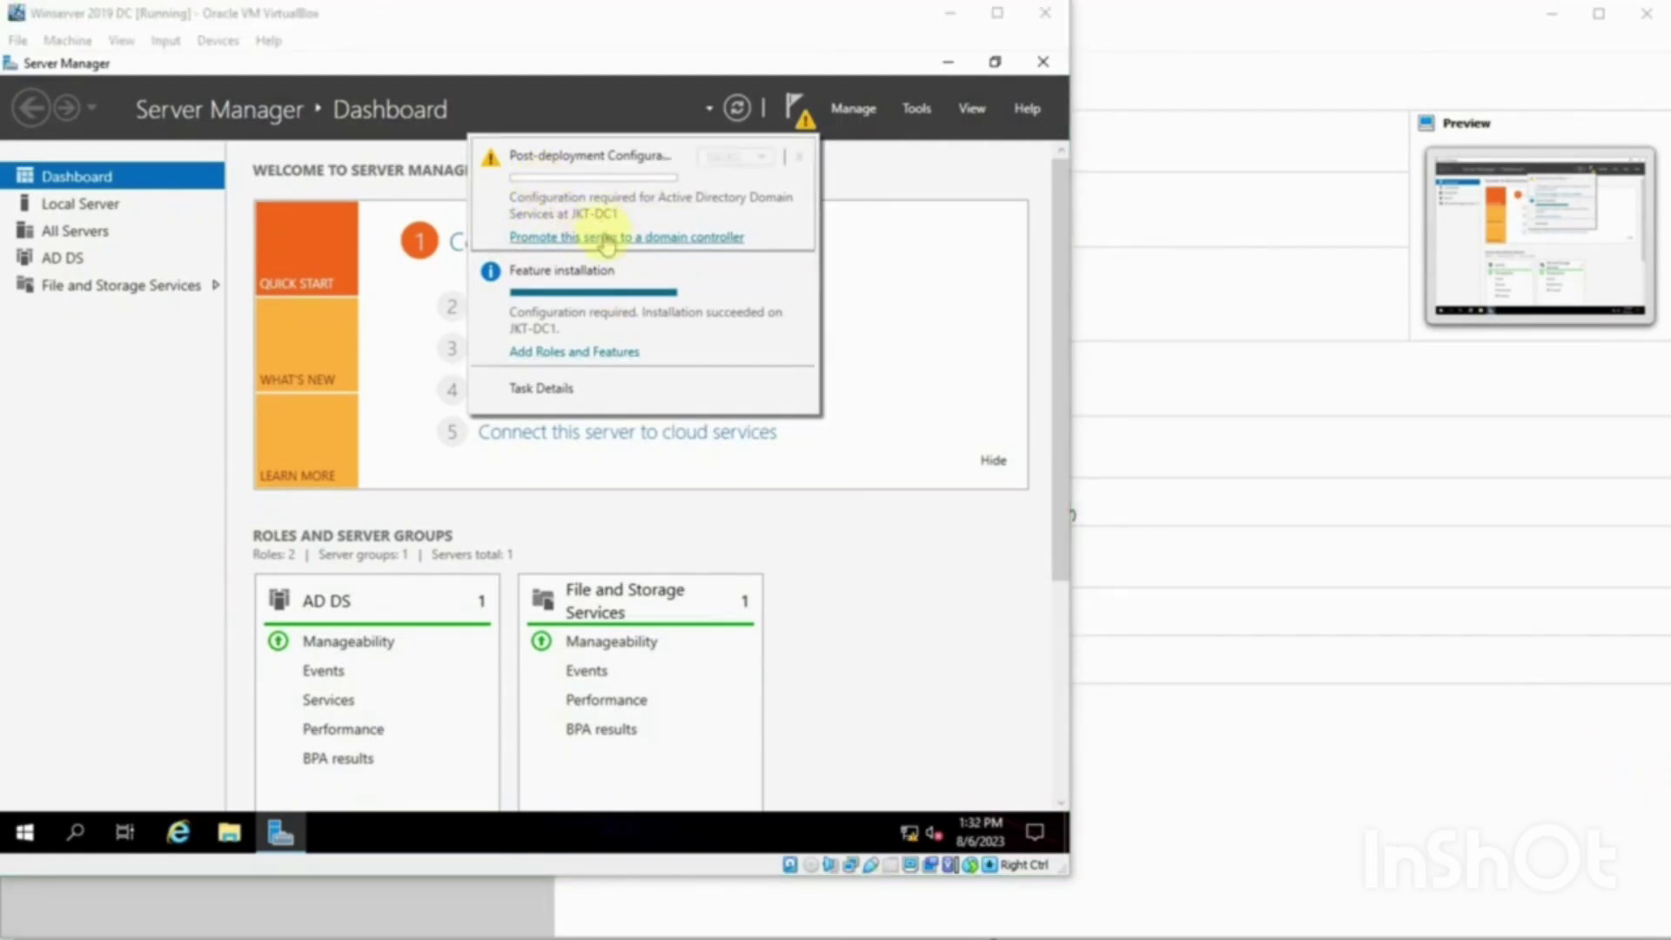
pyautogui.click(605, 238)
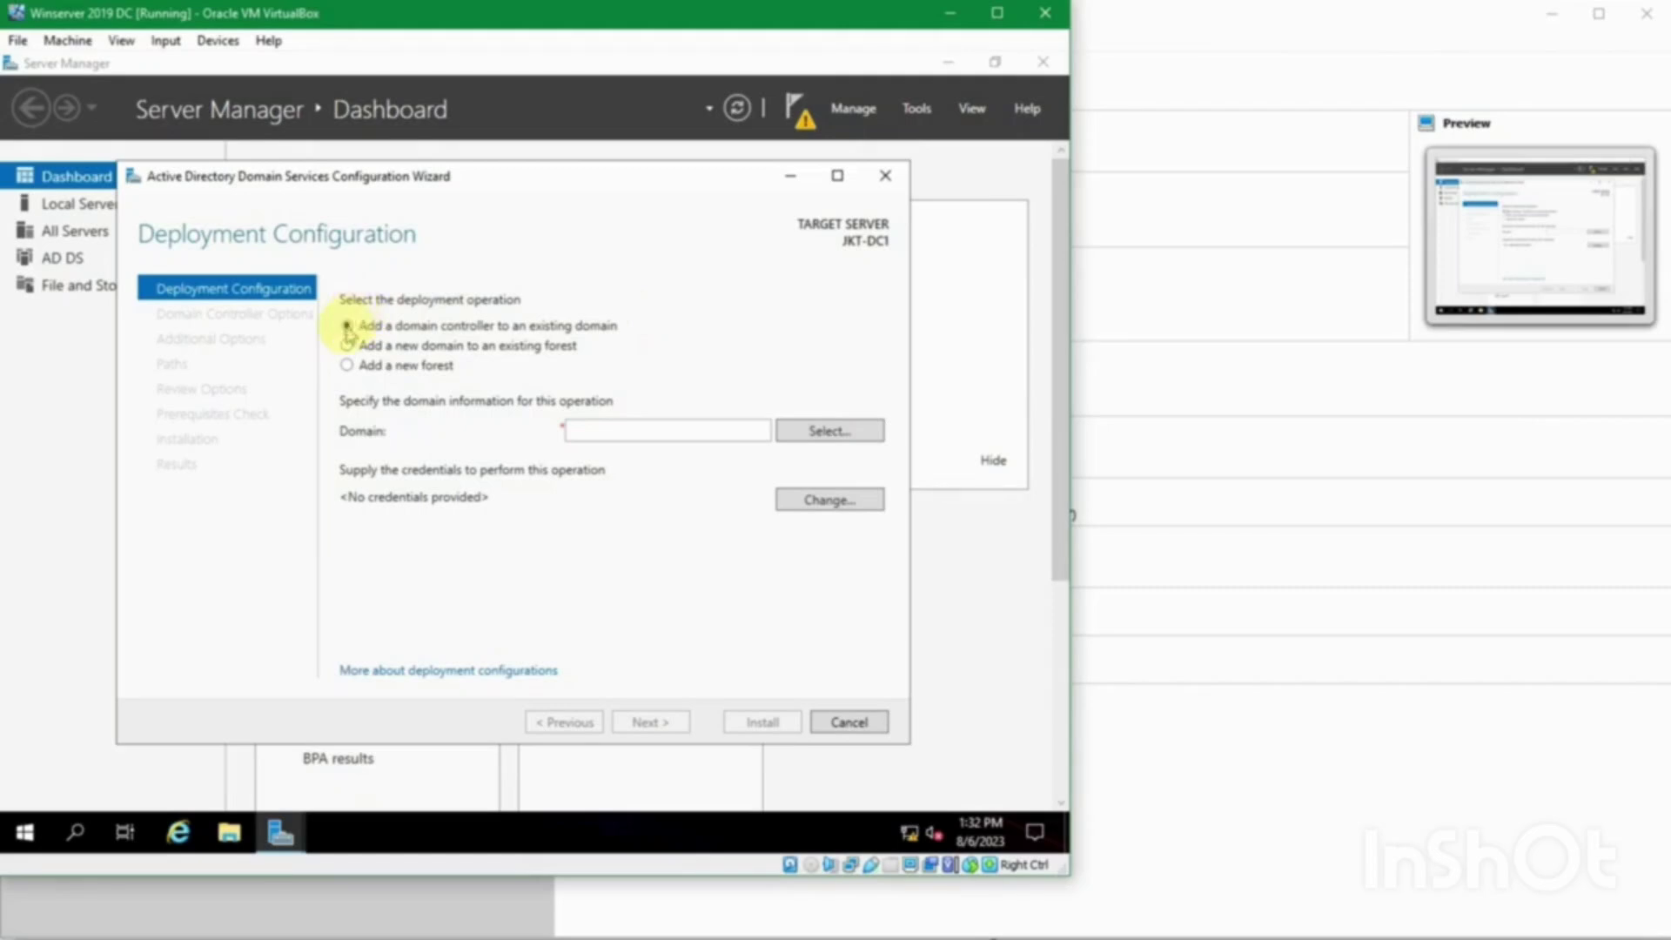
# Step: Choose Add a new forest with root domain sukasuka.com, verified against passes.txt, and continue
pyautogui.click(347, 344)
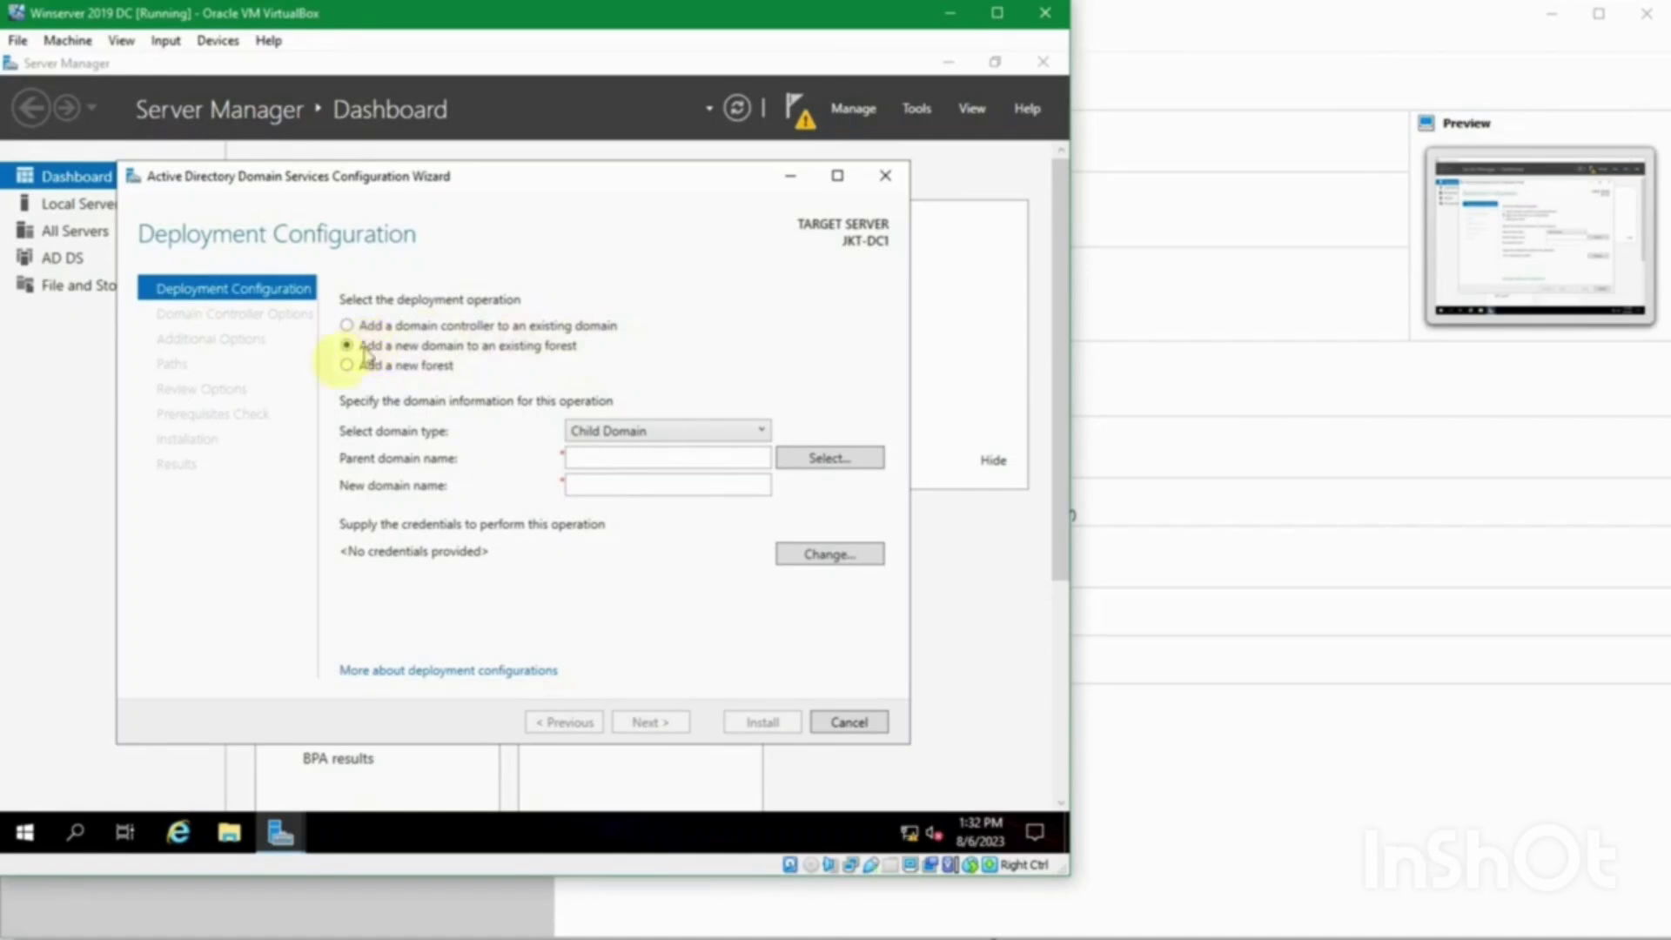
pyautogui.click(347, 369)
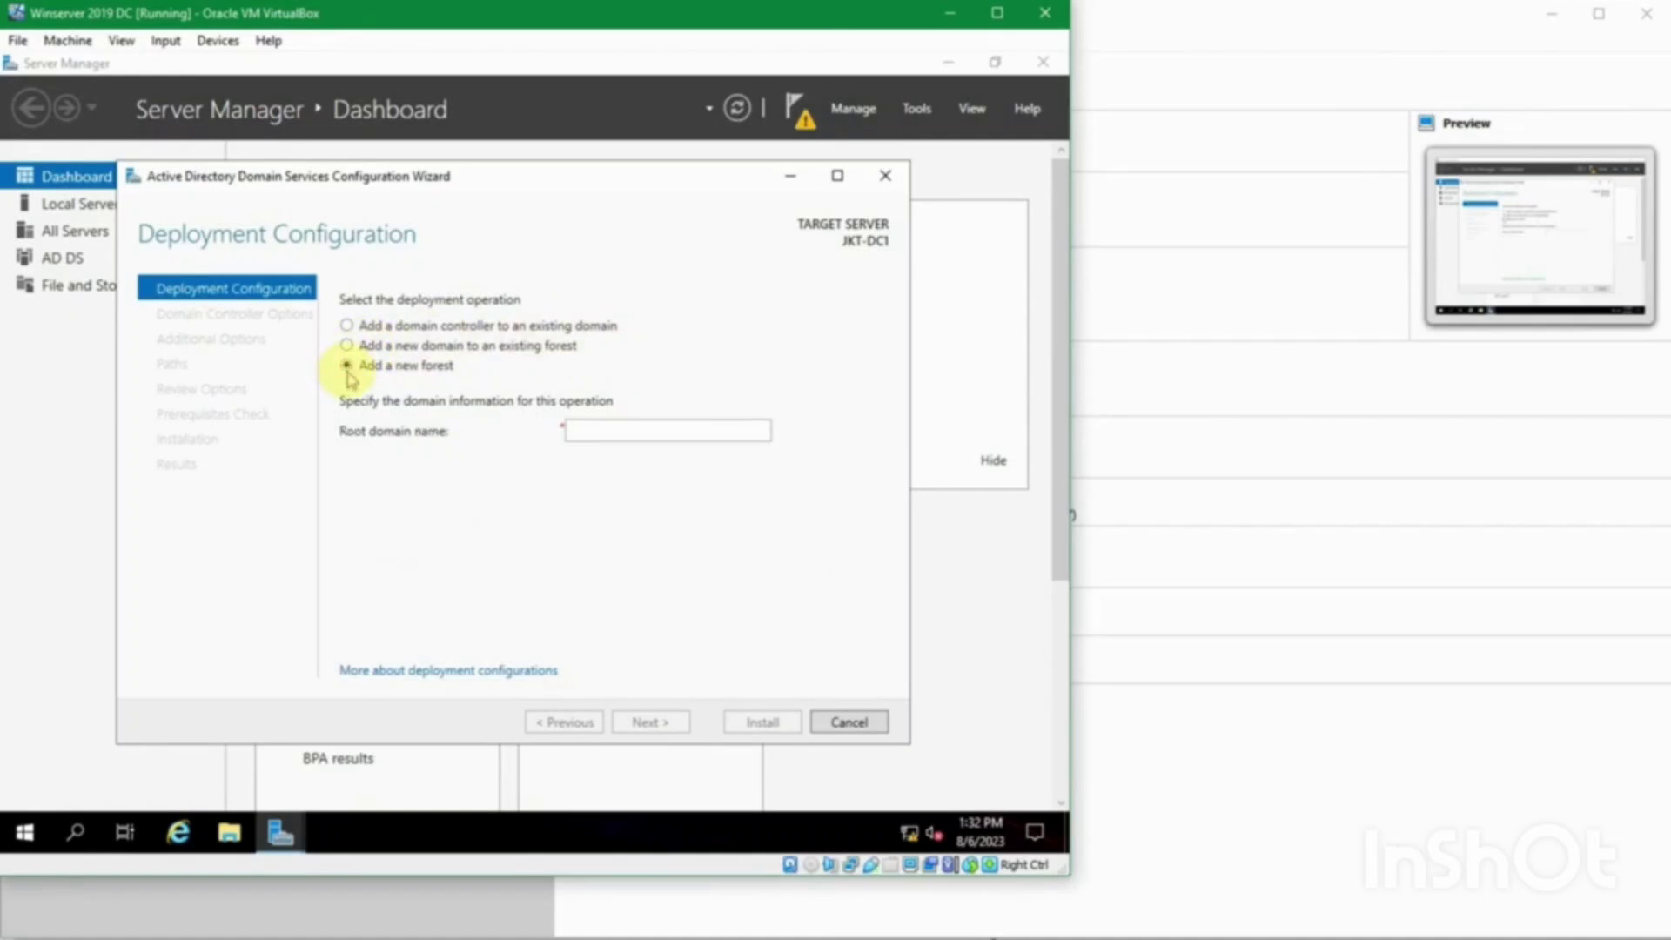
pyautogui.click(596, 432)
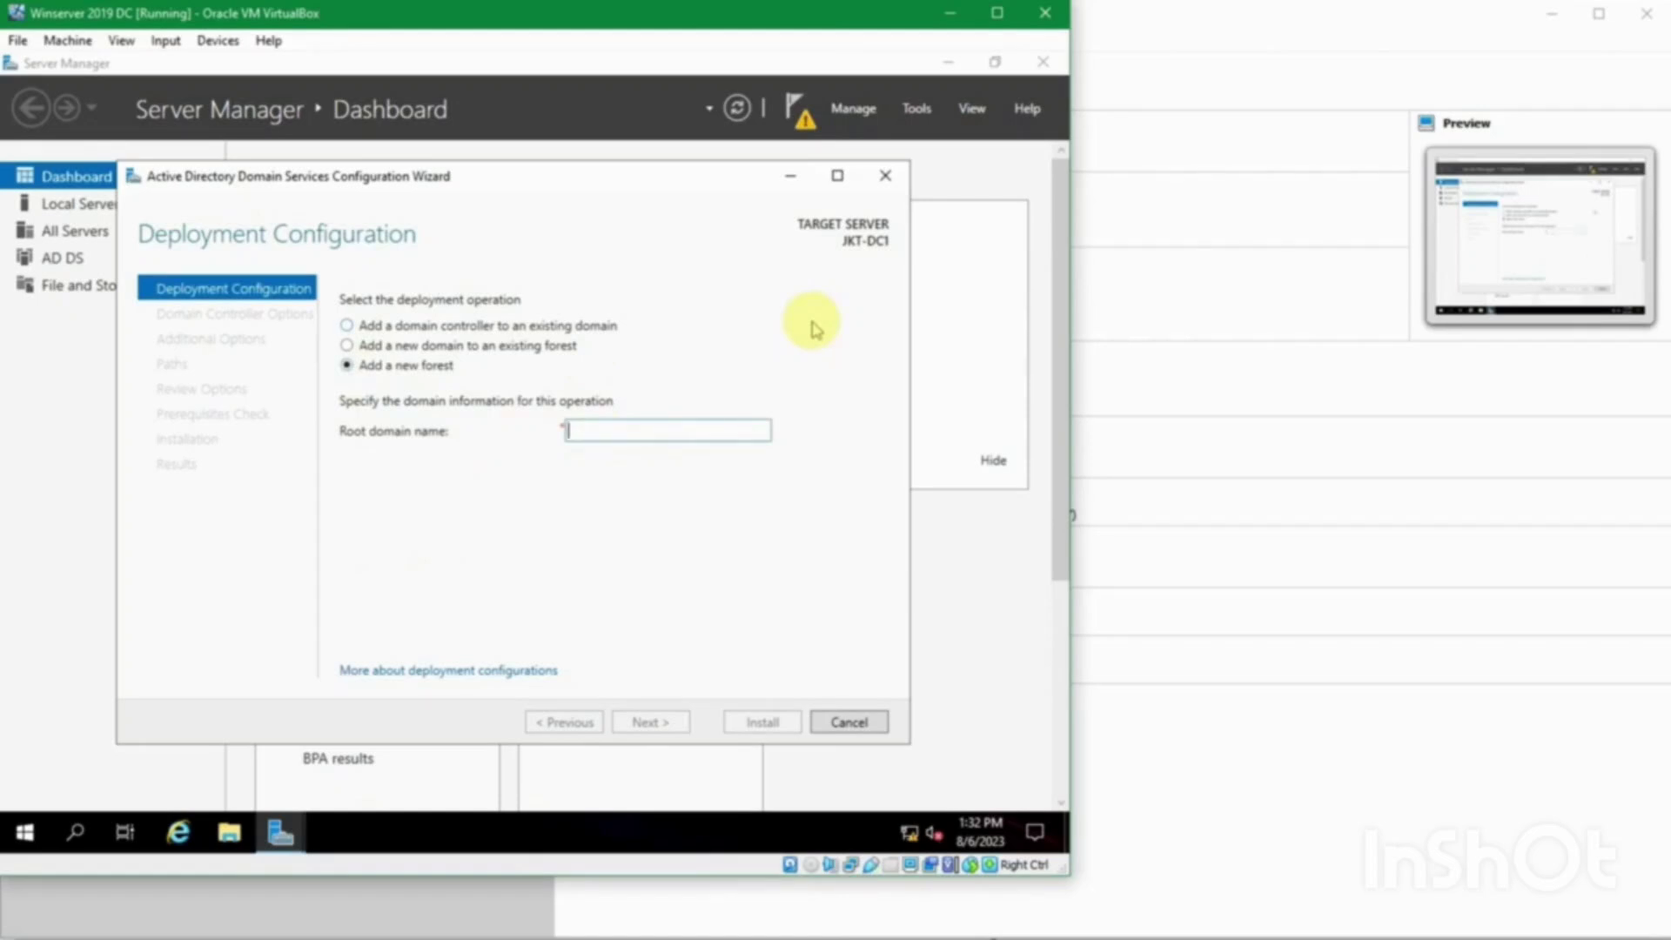
pyautogui.write('sukasuka')
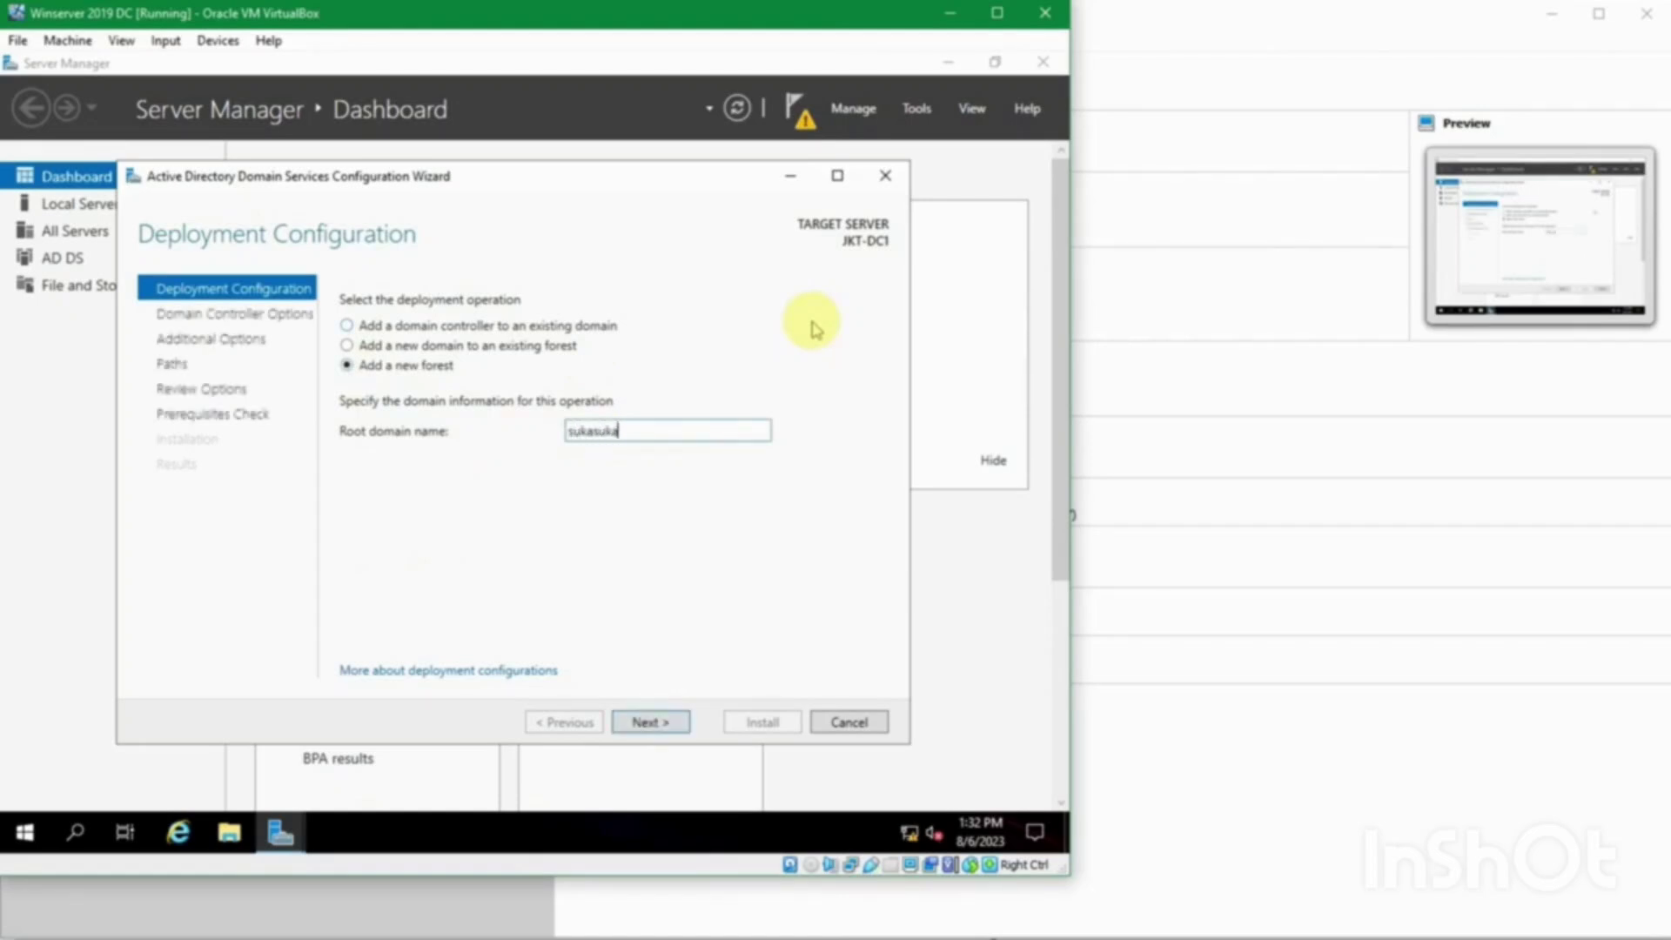
pyautogui.write('.com')
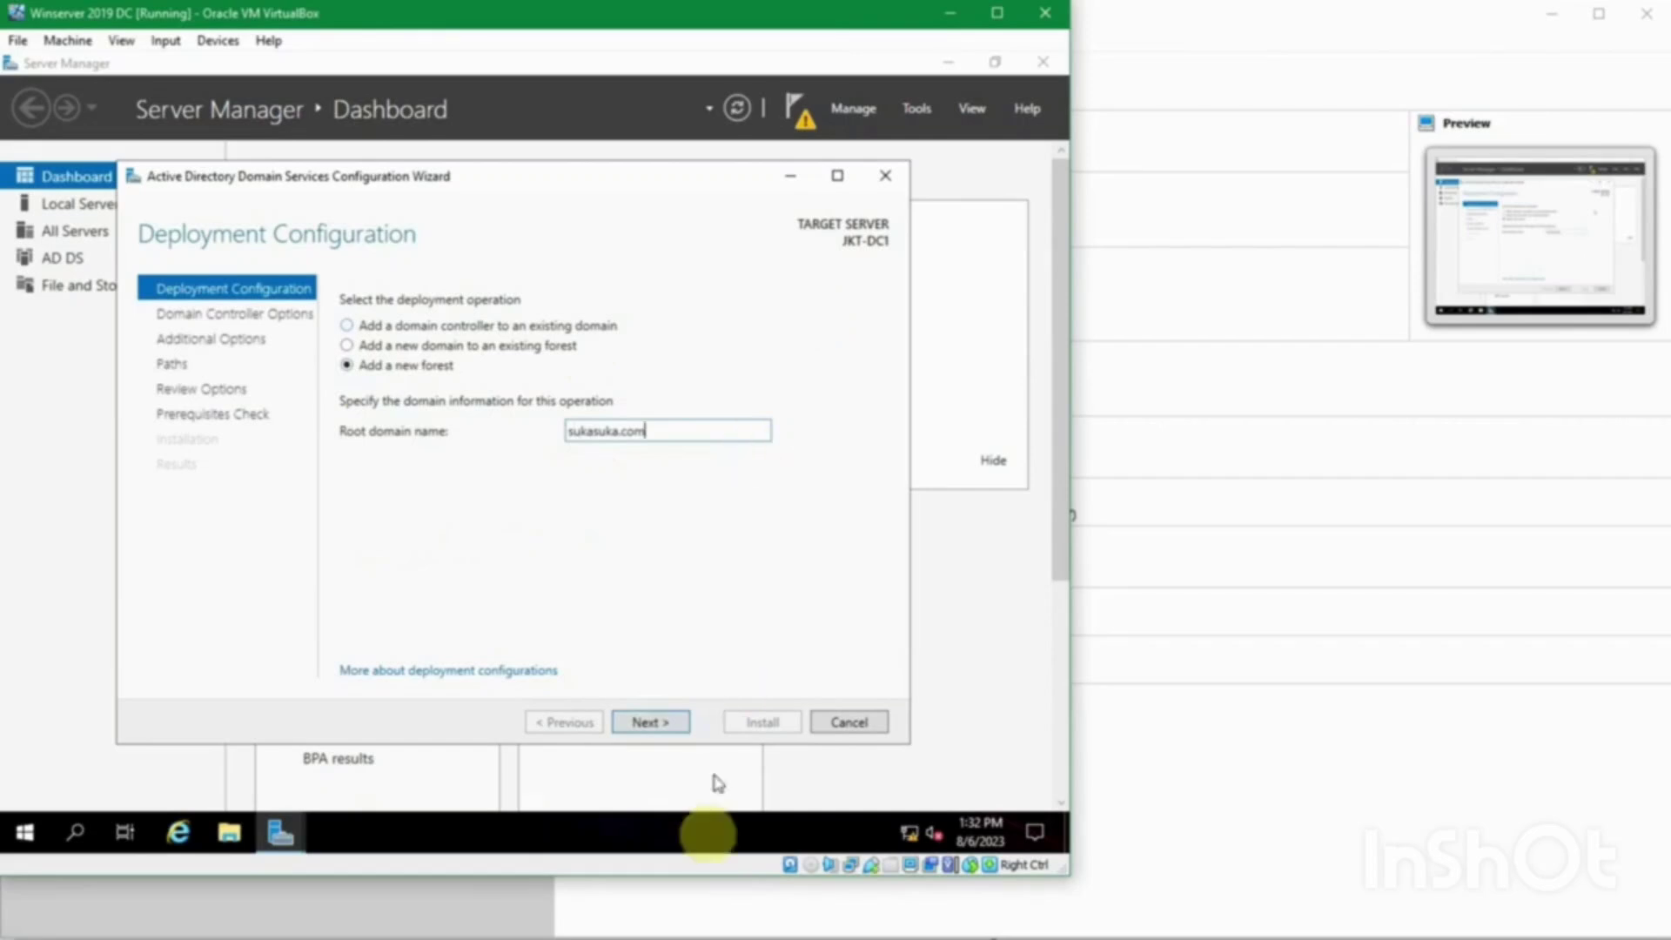
pyautogui.click(692, 932)
pyautogui.click(692, 933)
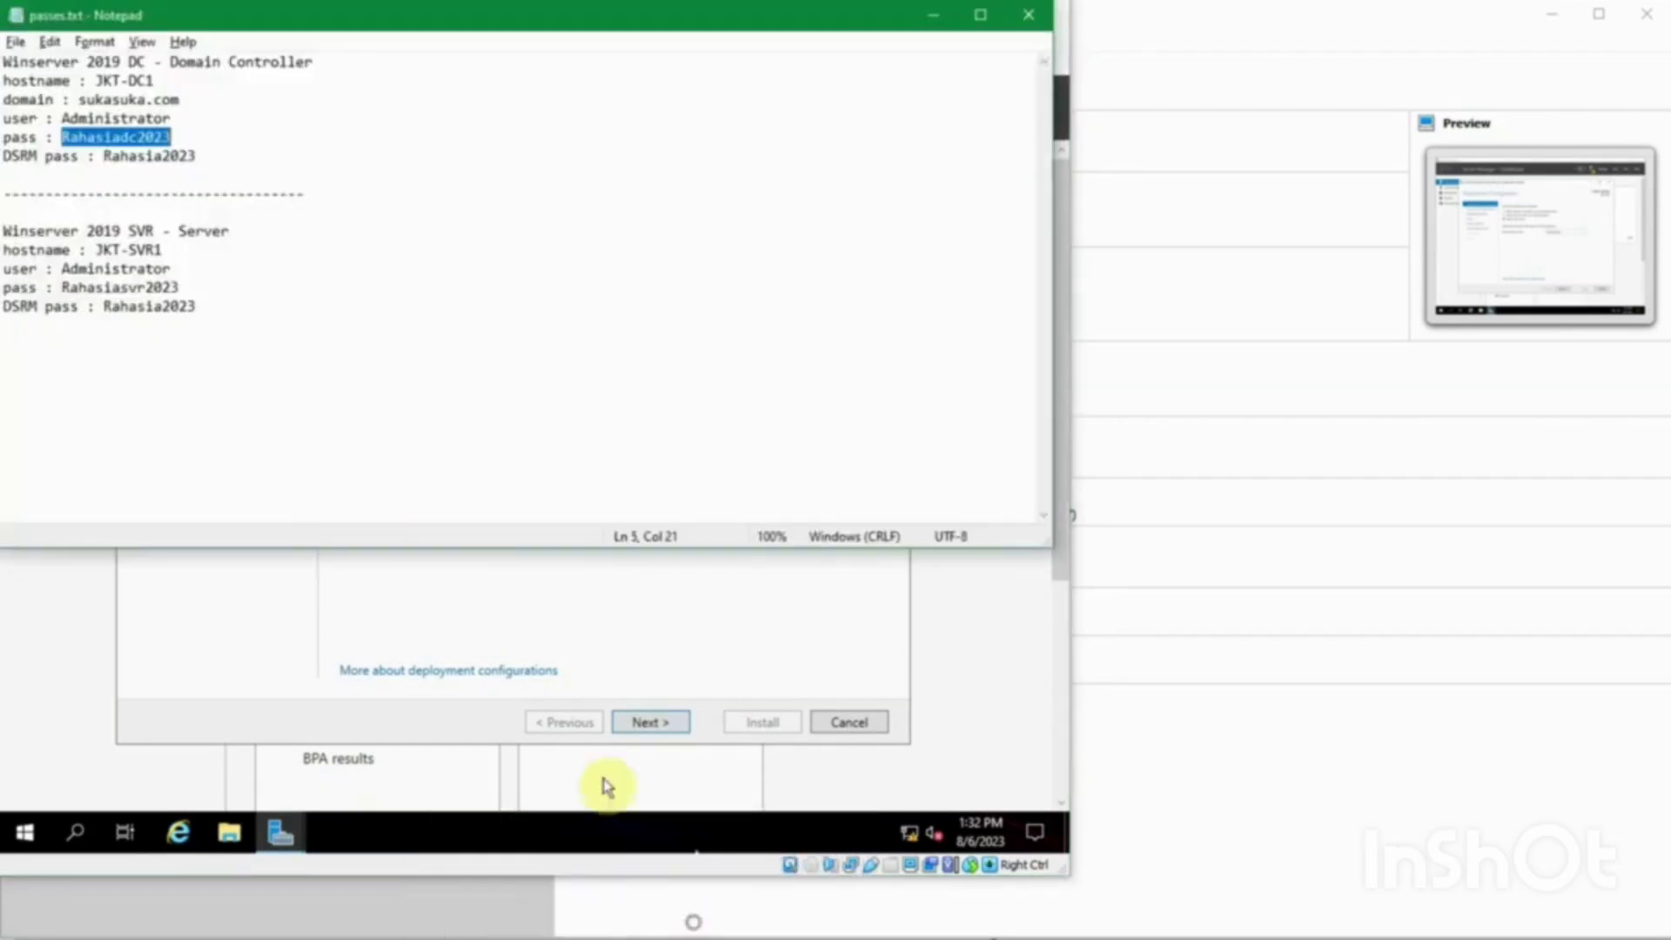
pyautogui.click(221, 90)
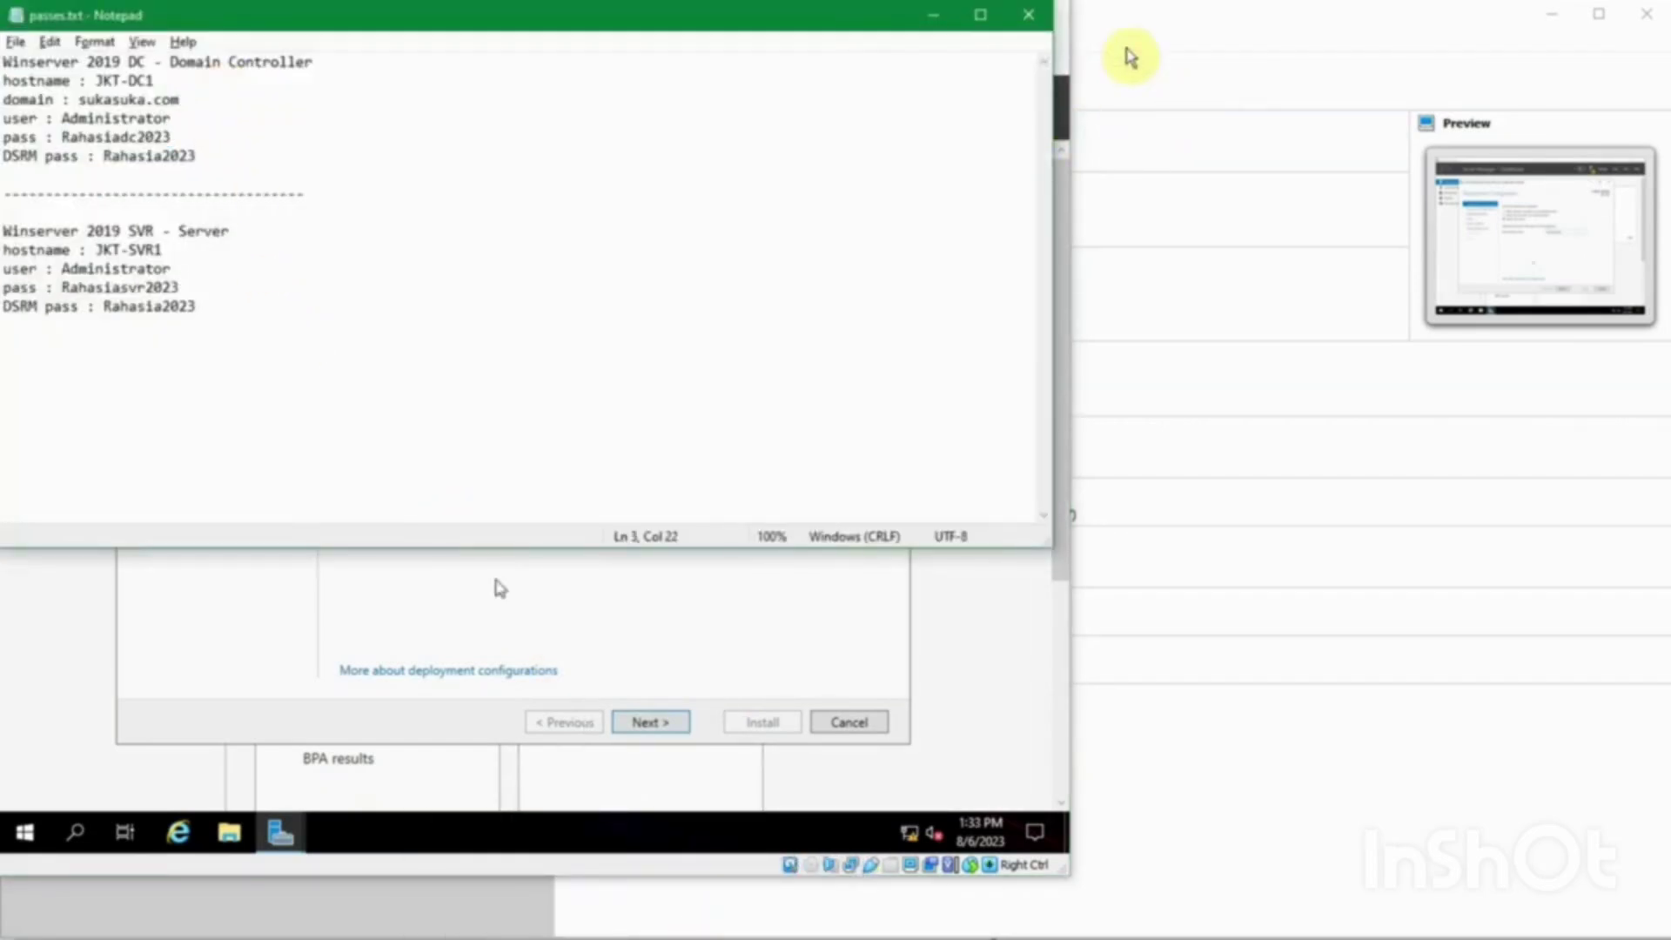
pyautogui.click(930, 16)
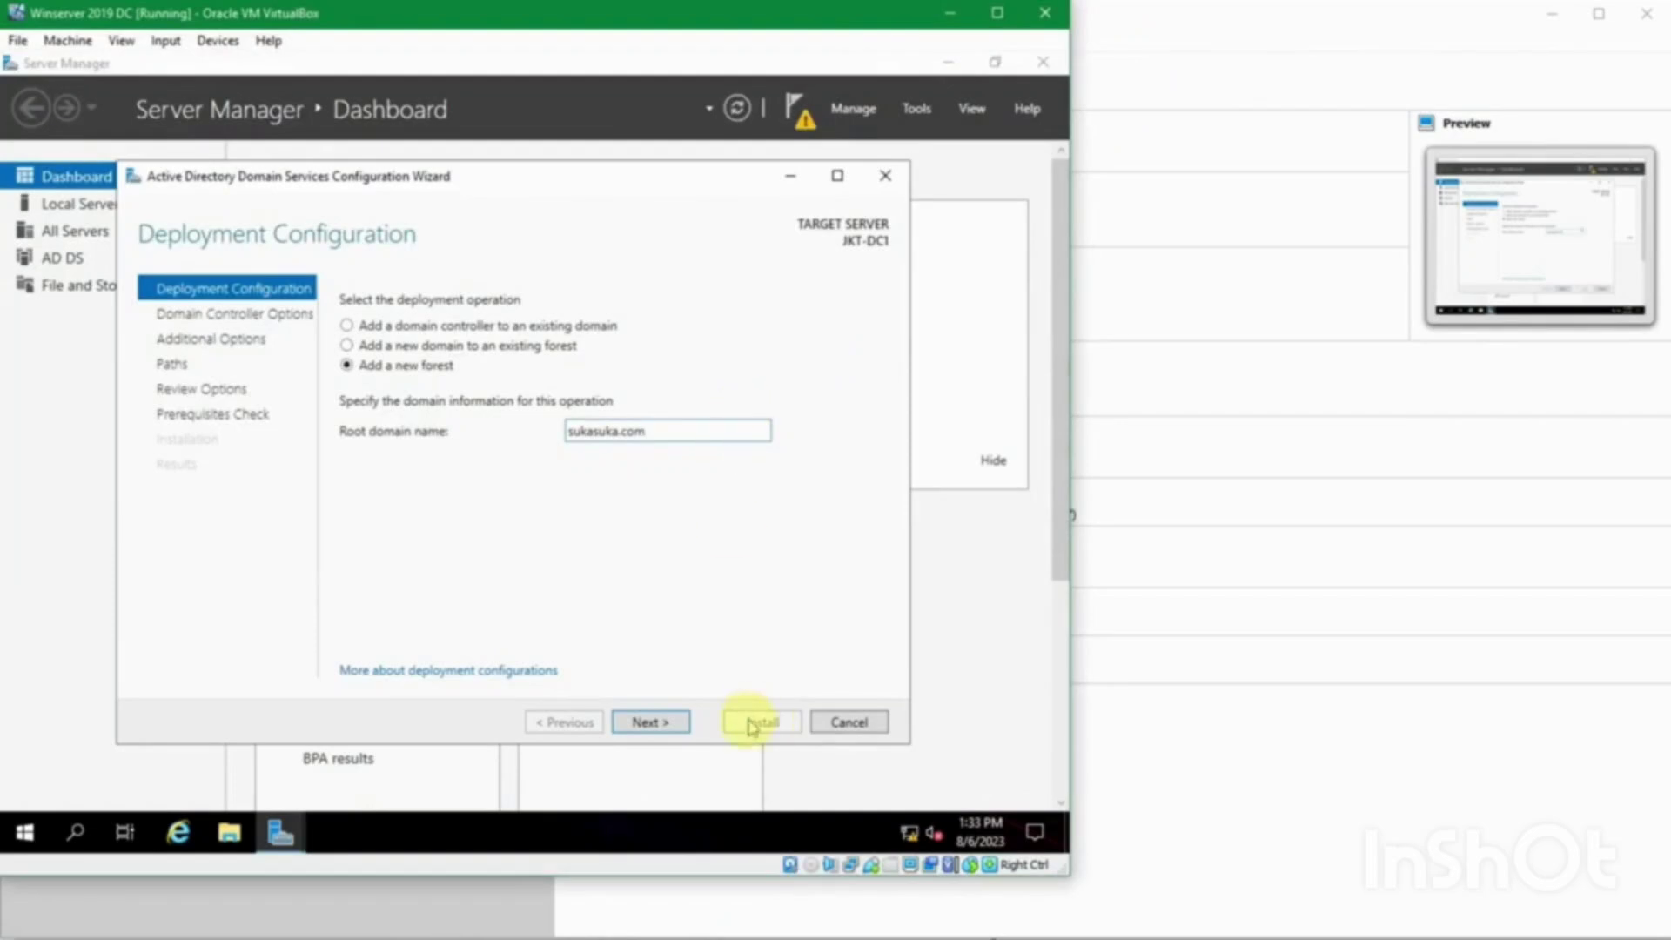
pyautogui.click(670, 721)
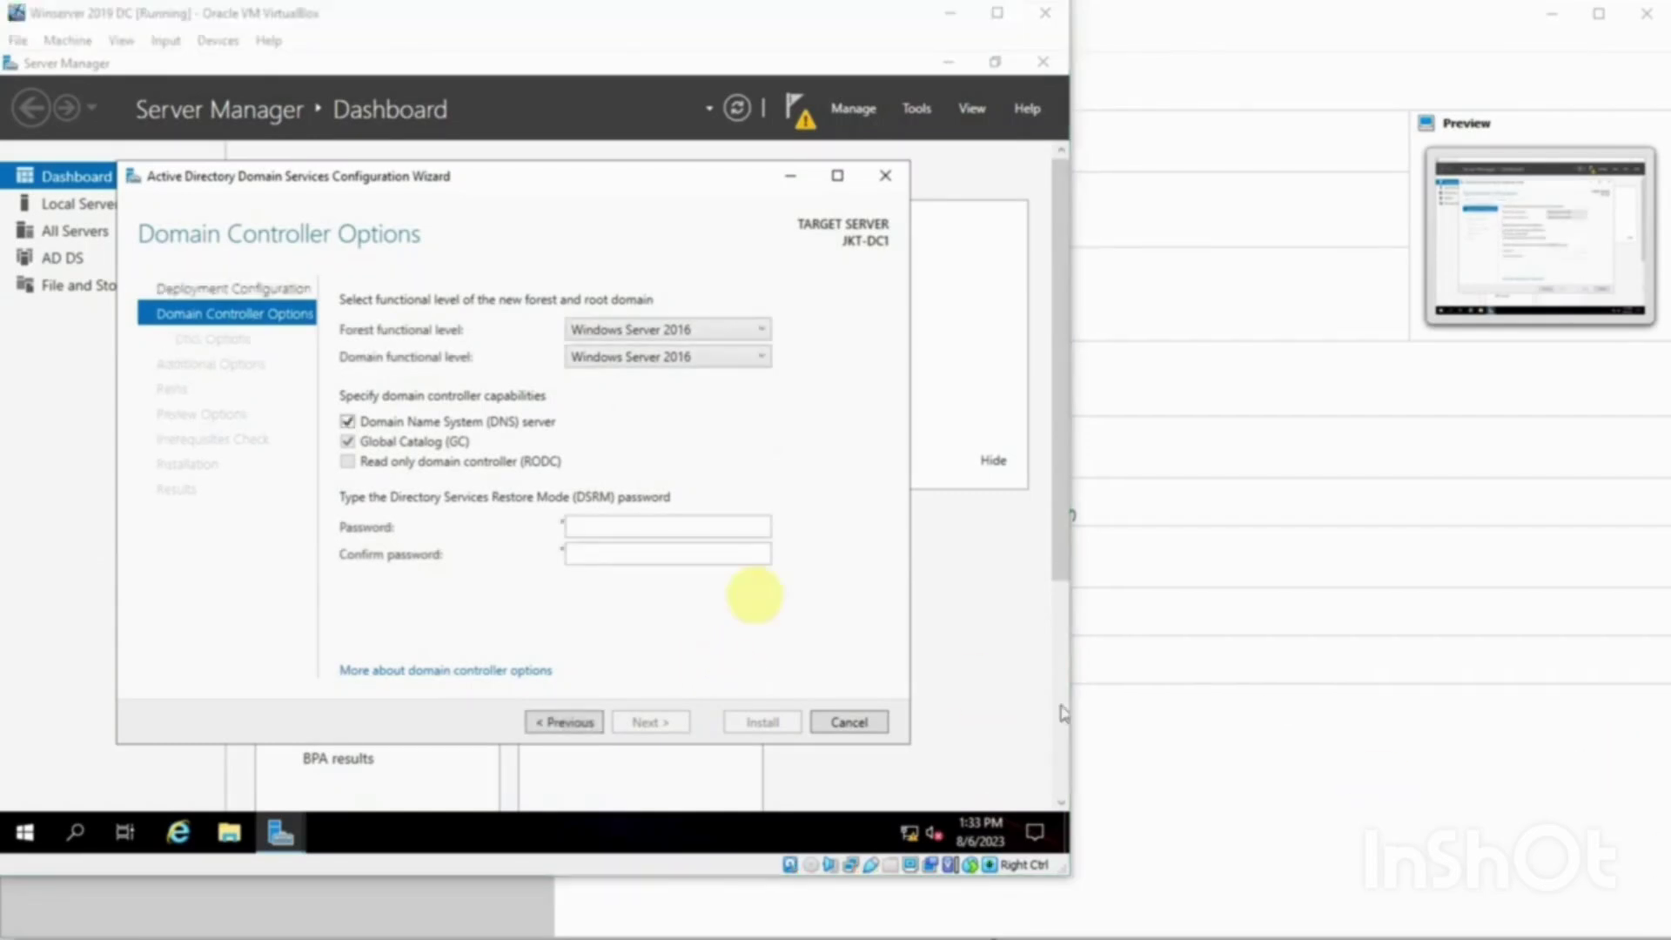
# Step: Leave both forest and domain functional levels at Windows Server 2016, keeping DNS and Global Catalog ticked
pyautogui.click(474, 324)
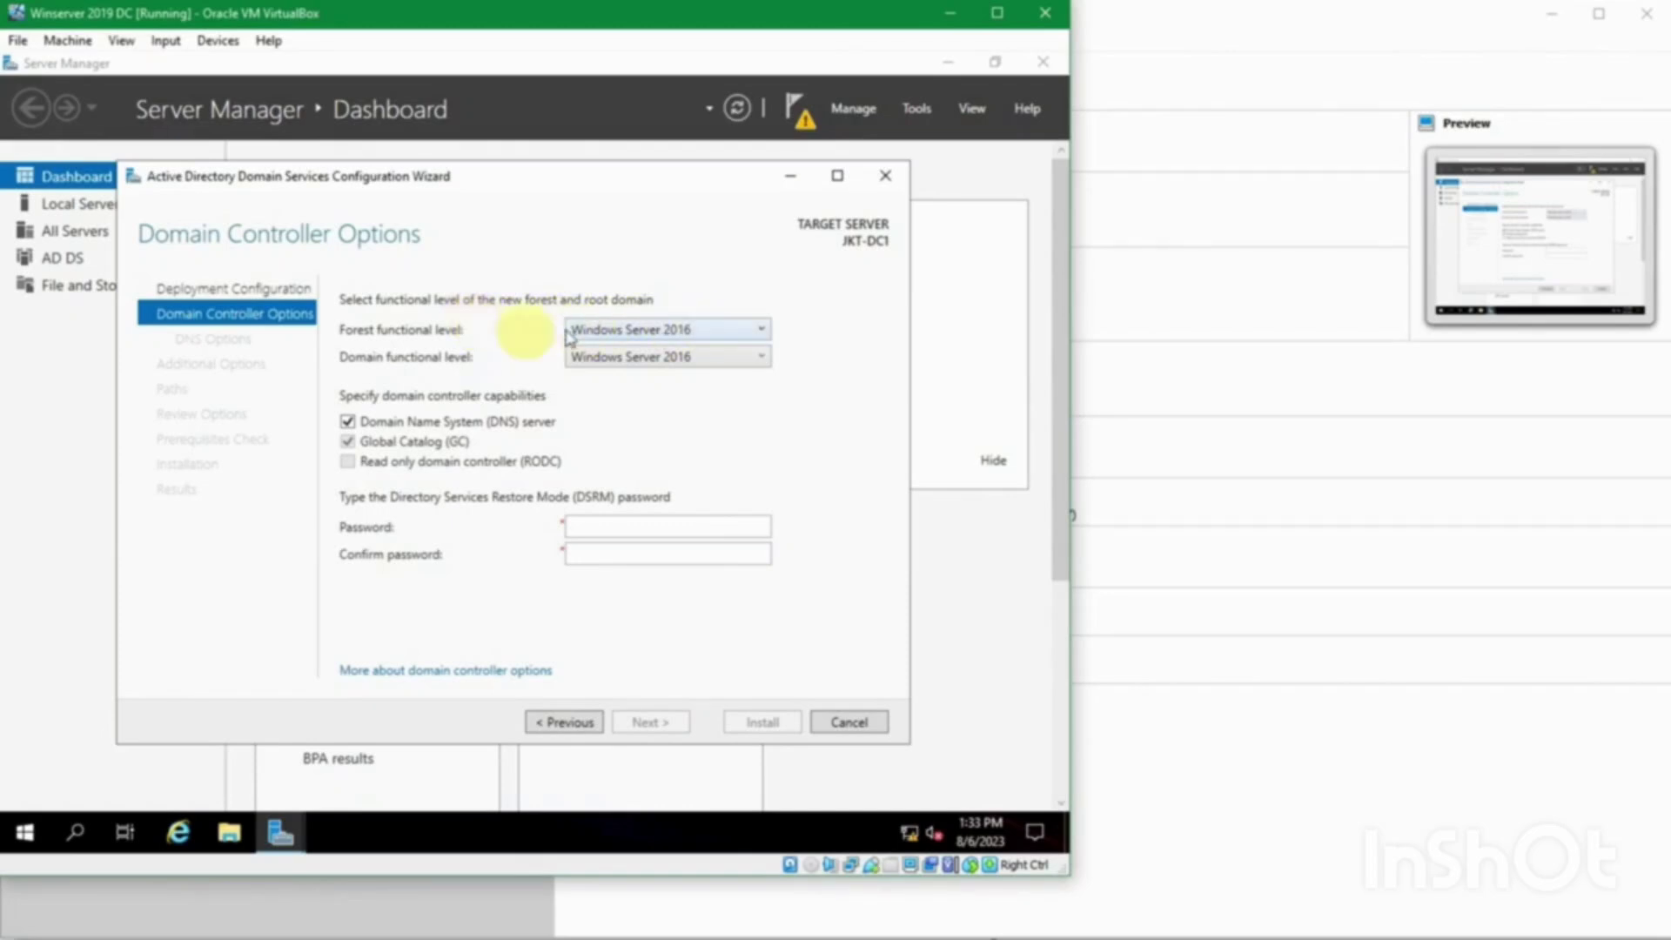
pyautogui.click(718, 336)
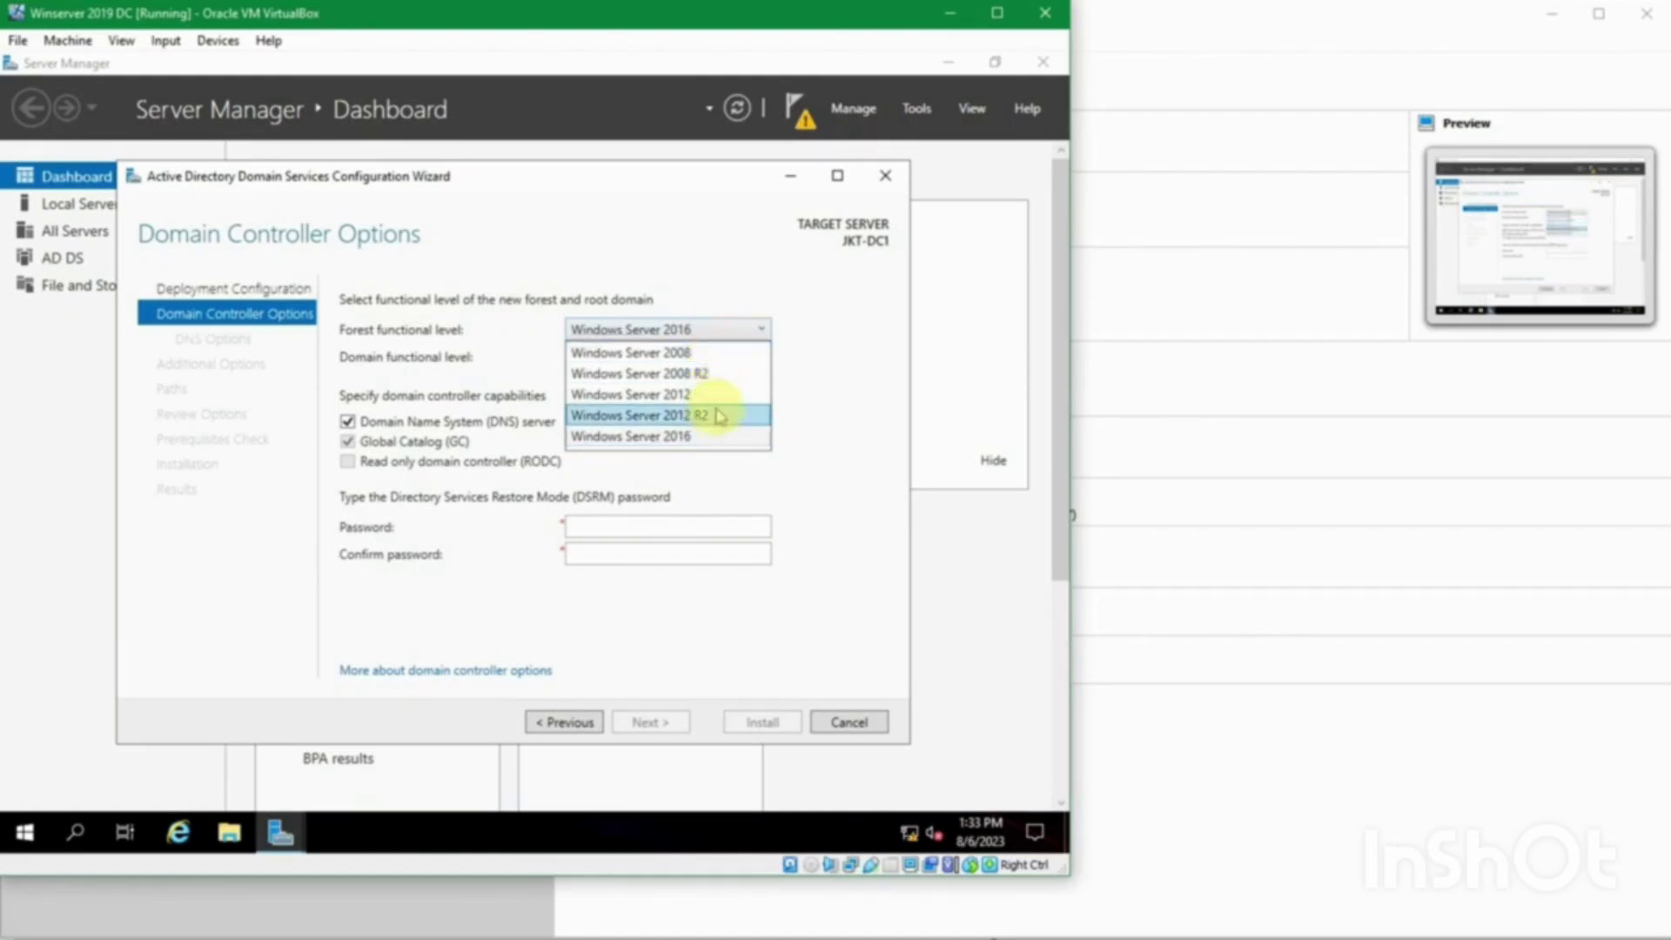
pyautogui.click(821, 326)
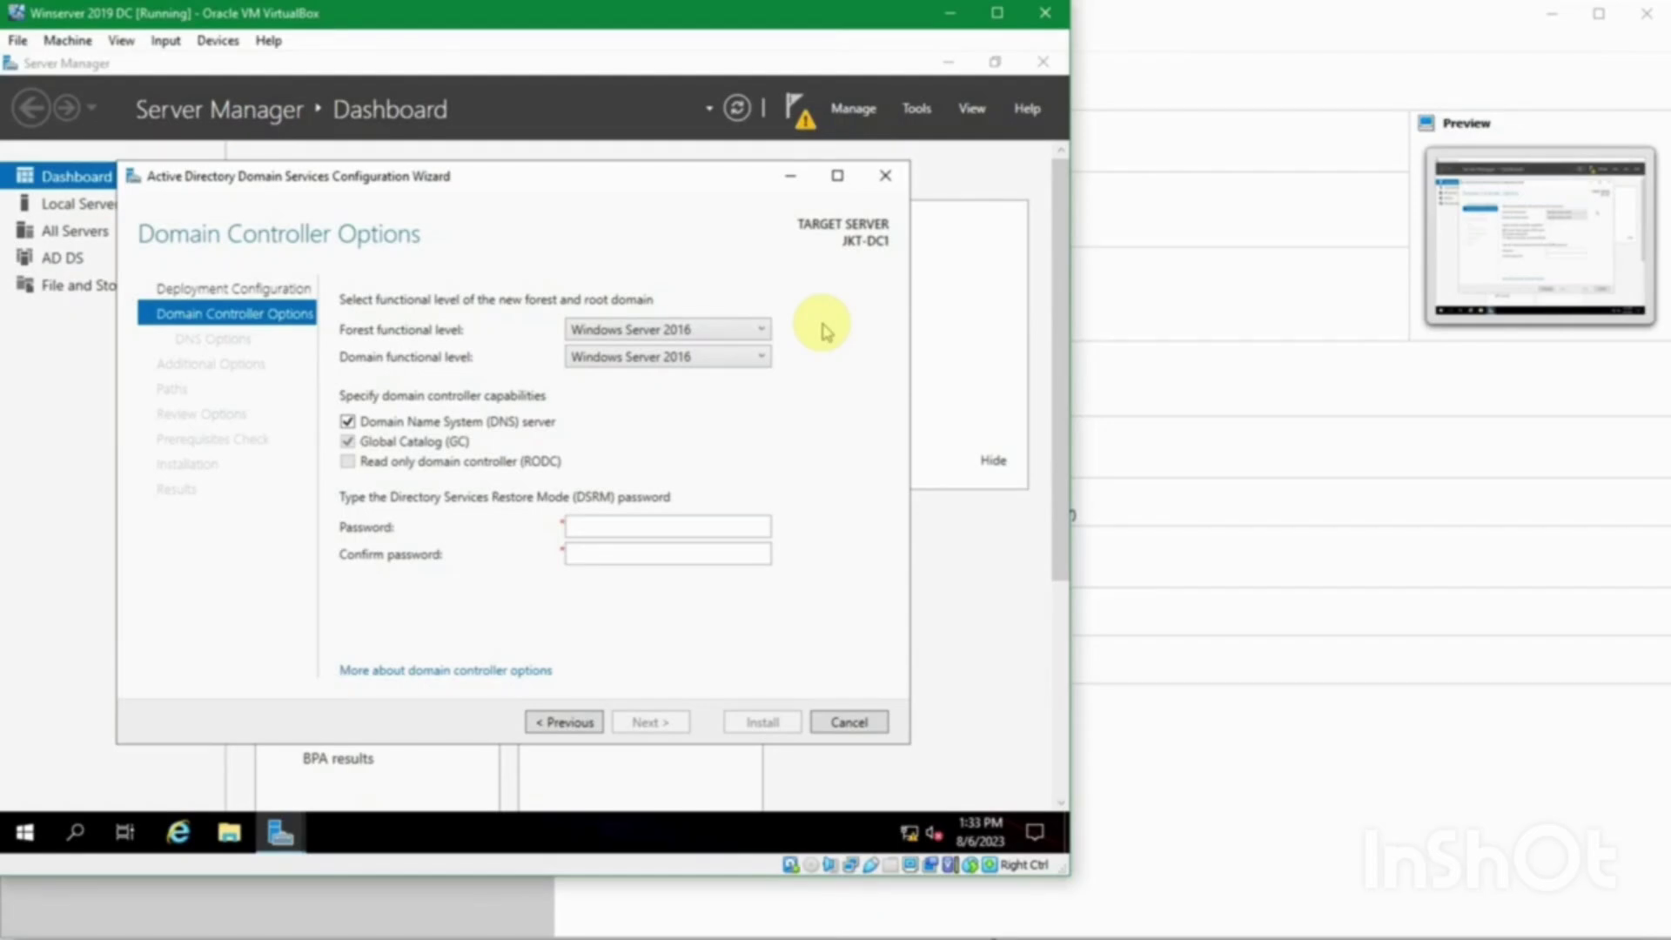
pyautogui.click(766, 335)
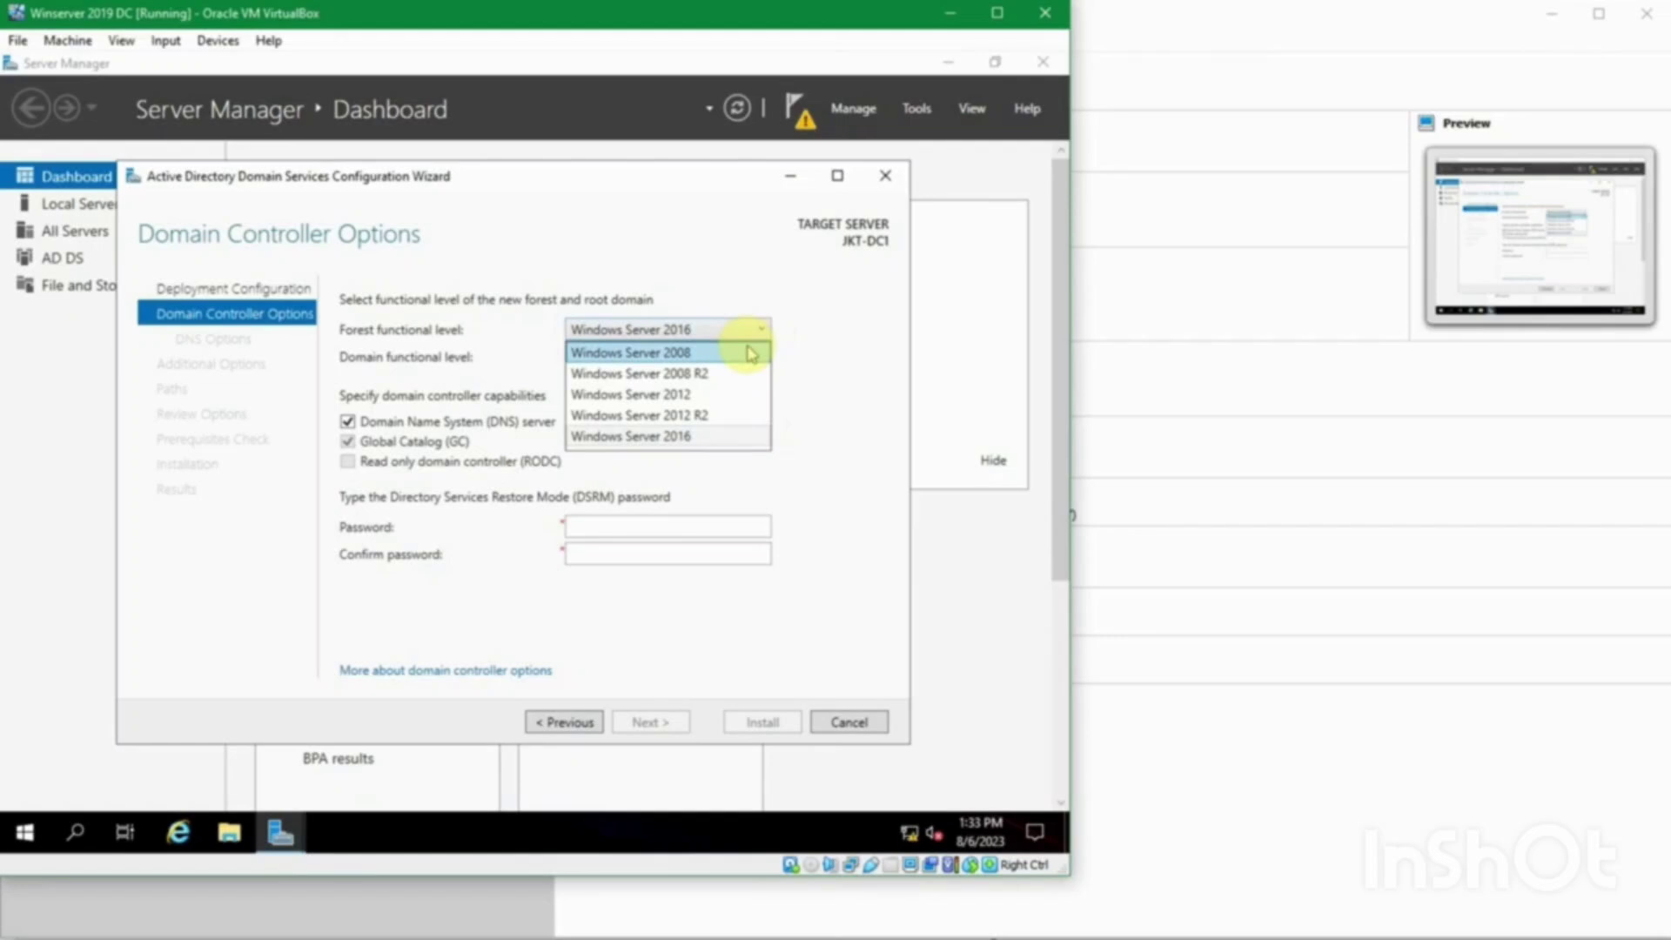
pyautogui.click(837, 329)
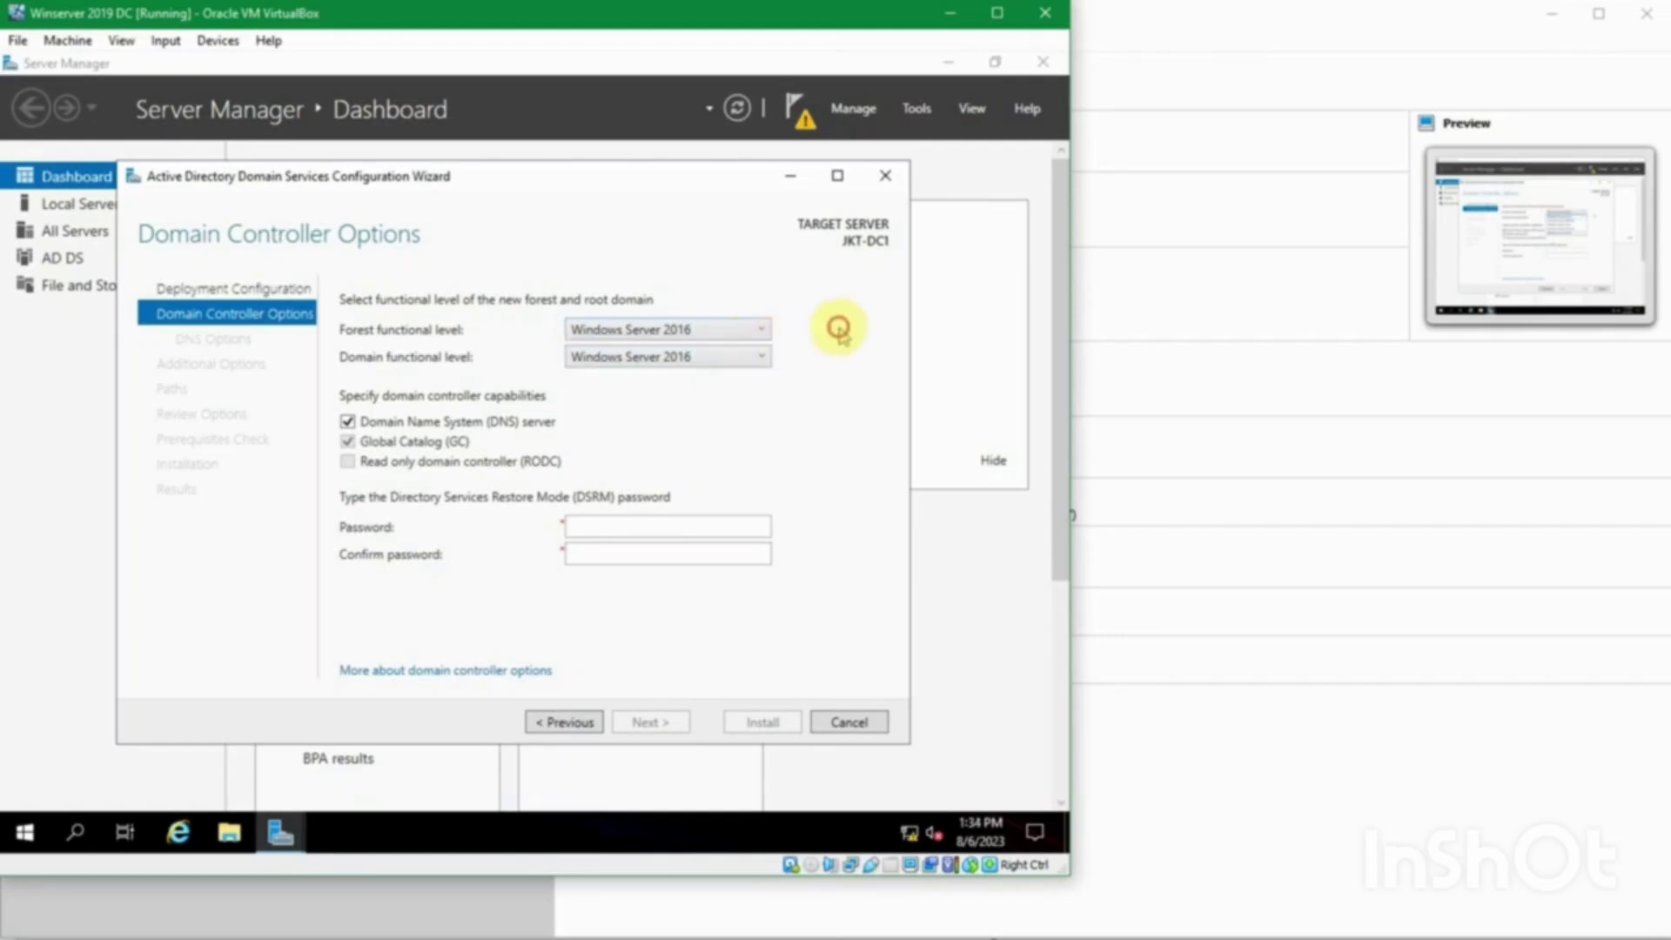
pyautogui.click(737, 337)
pyautogui.click(701, 438)
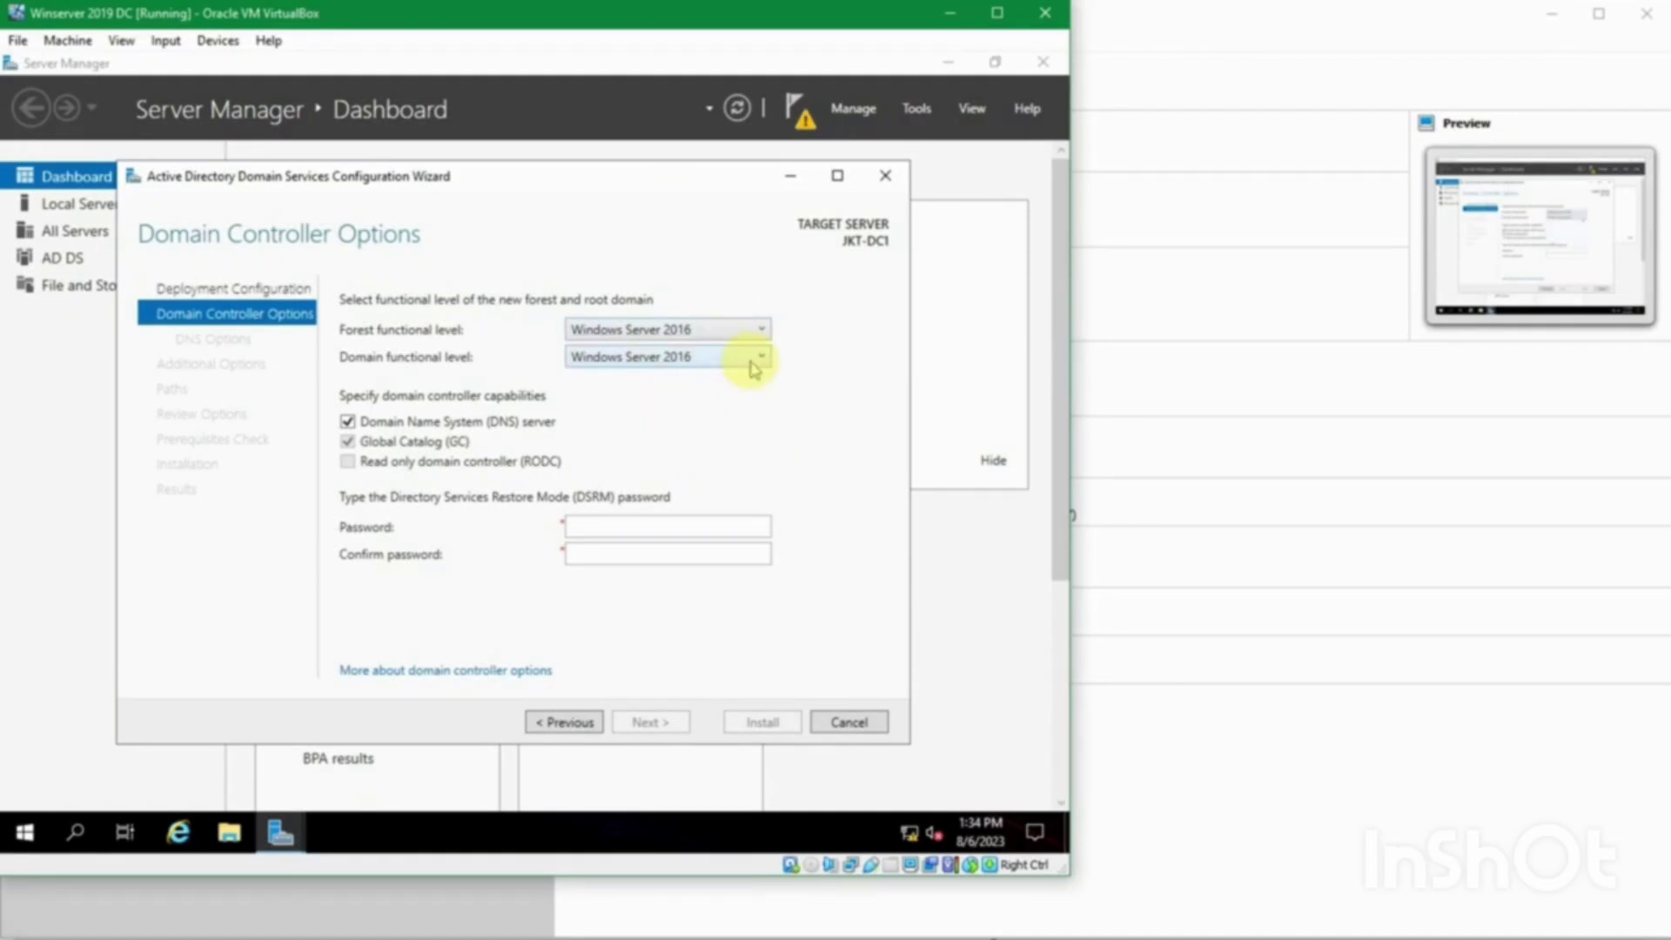
pyautogui.click(753, 359)
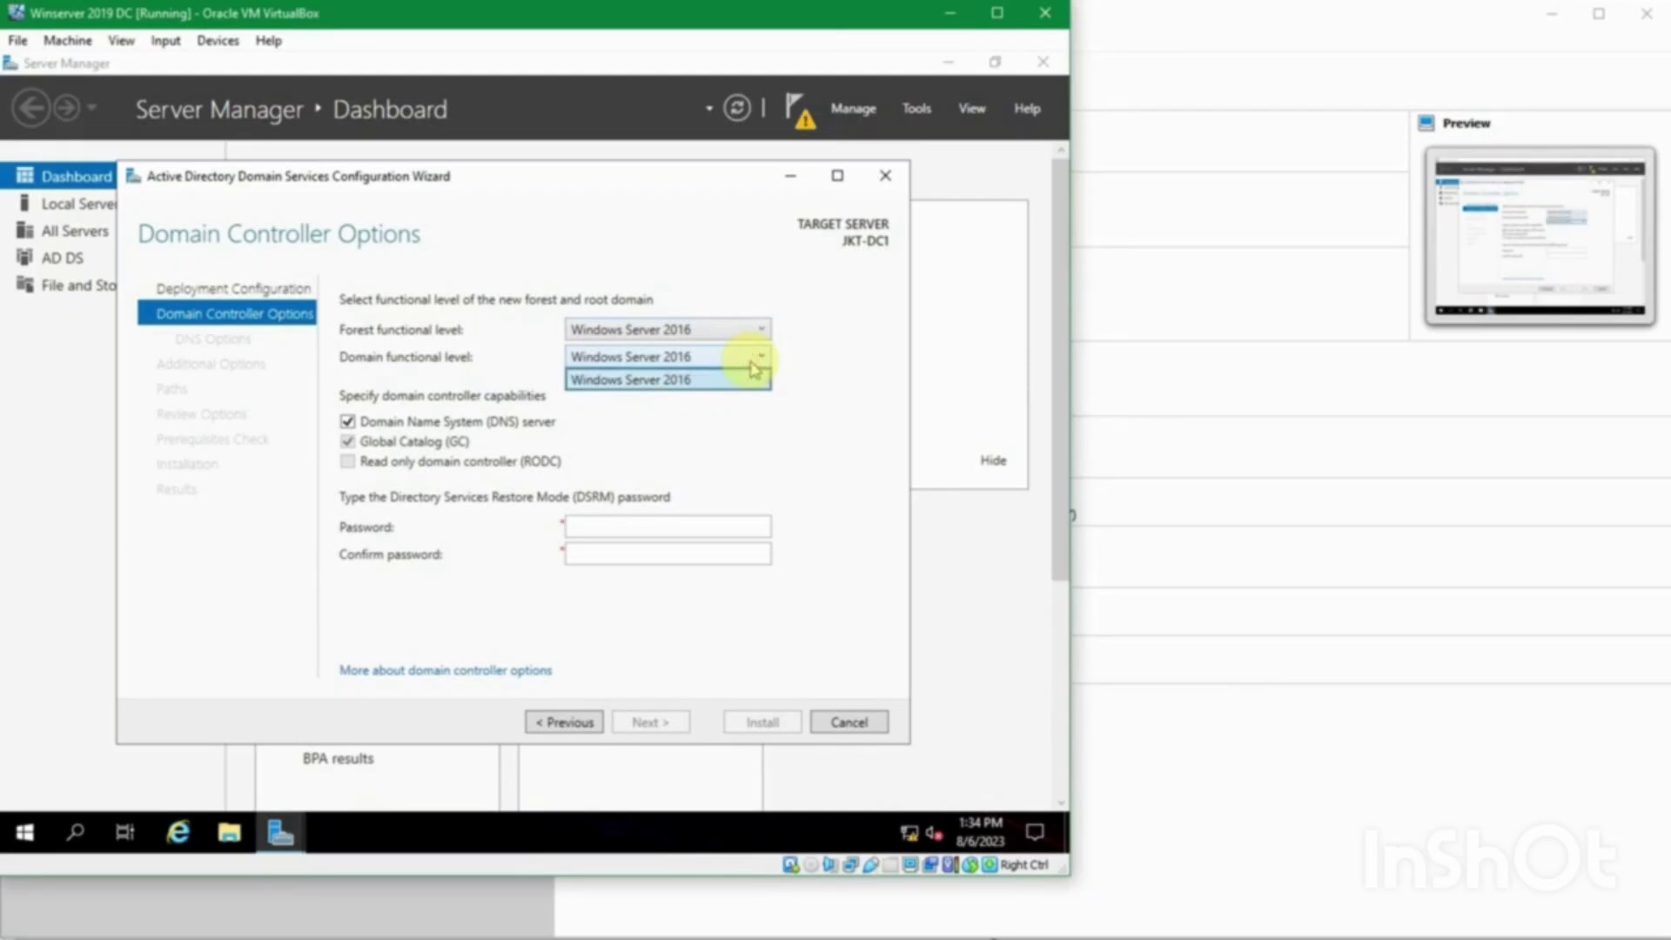
pyautogui.click(748, 362)
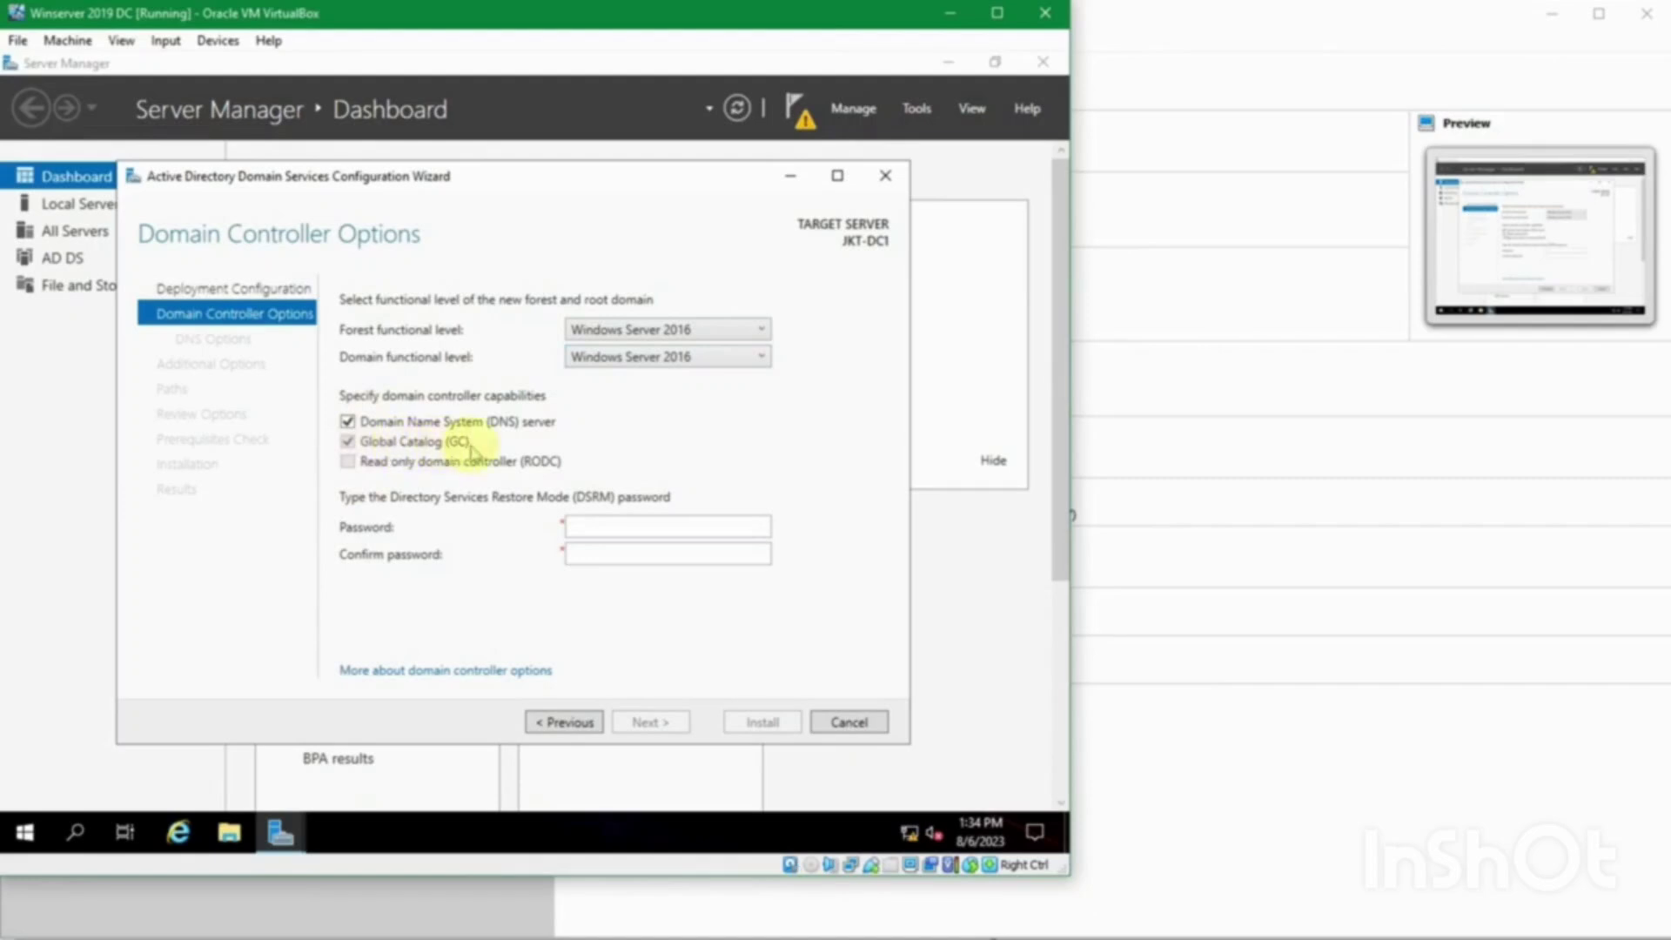
# Step: Look up the DSRM password in the passes.txt notes
pyautogui.click(586, 528)
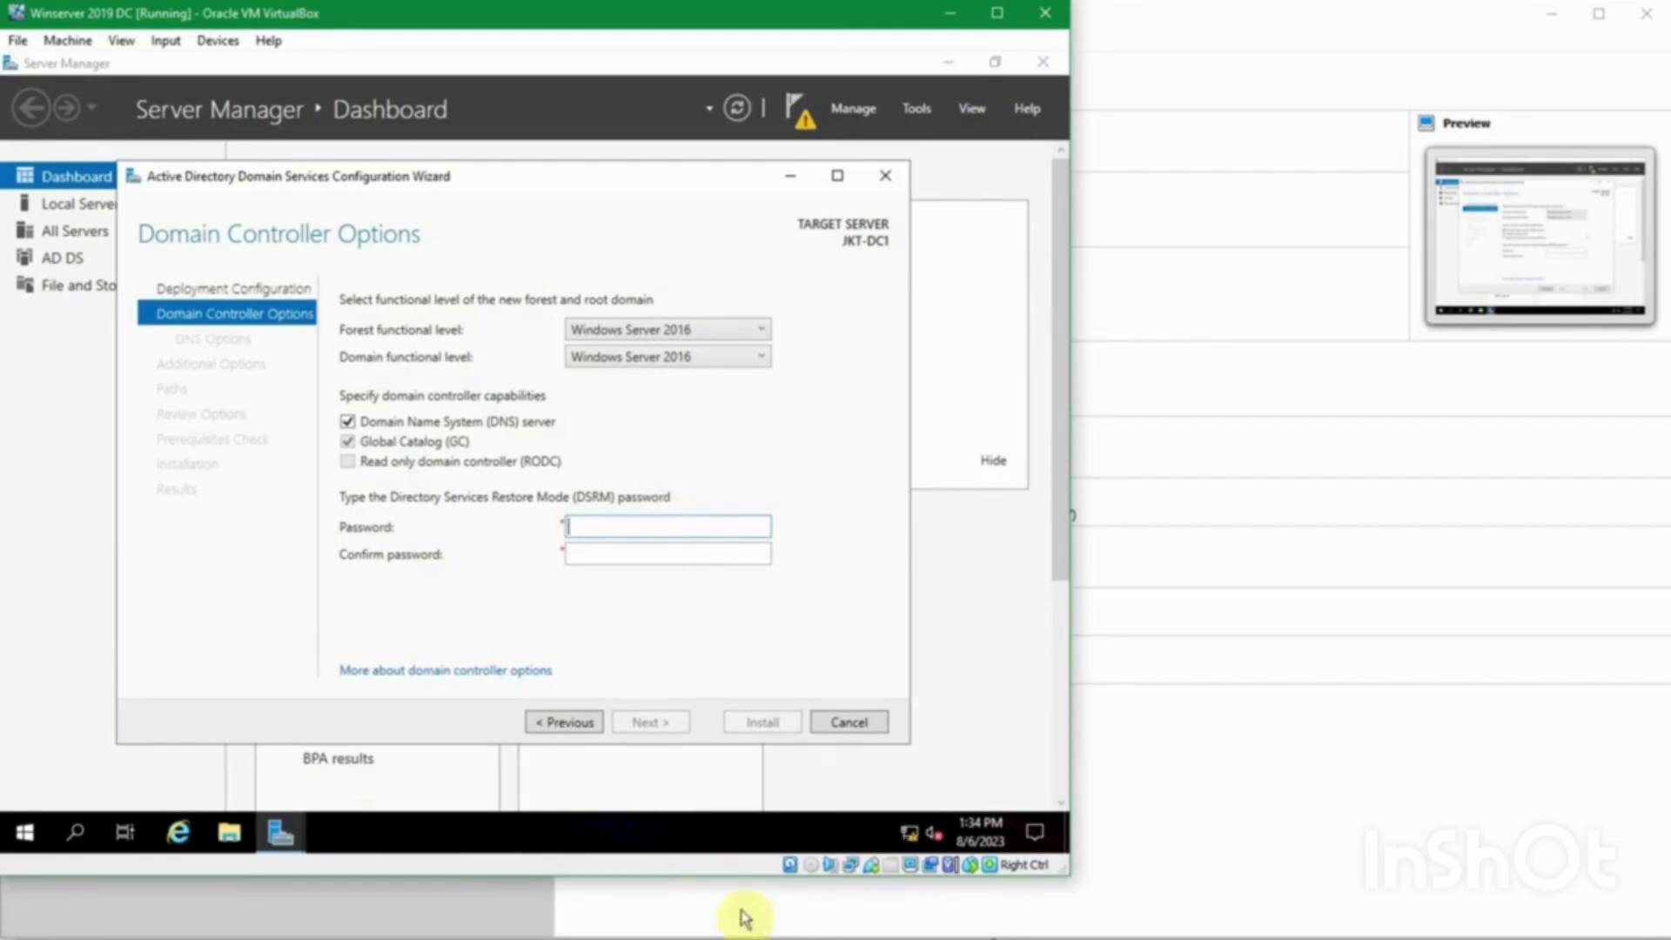
pyautogui.click(734, 874)
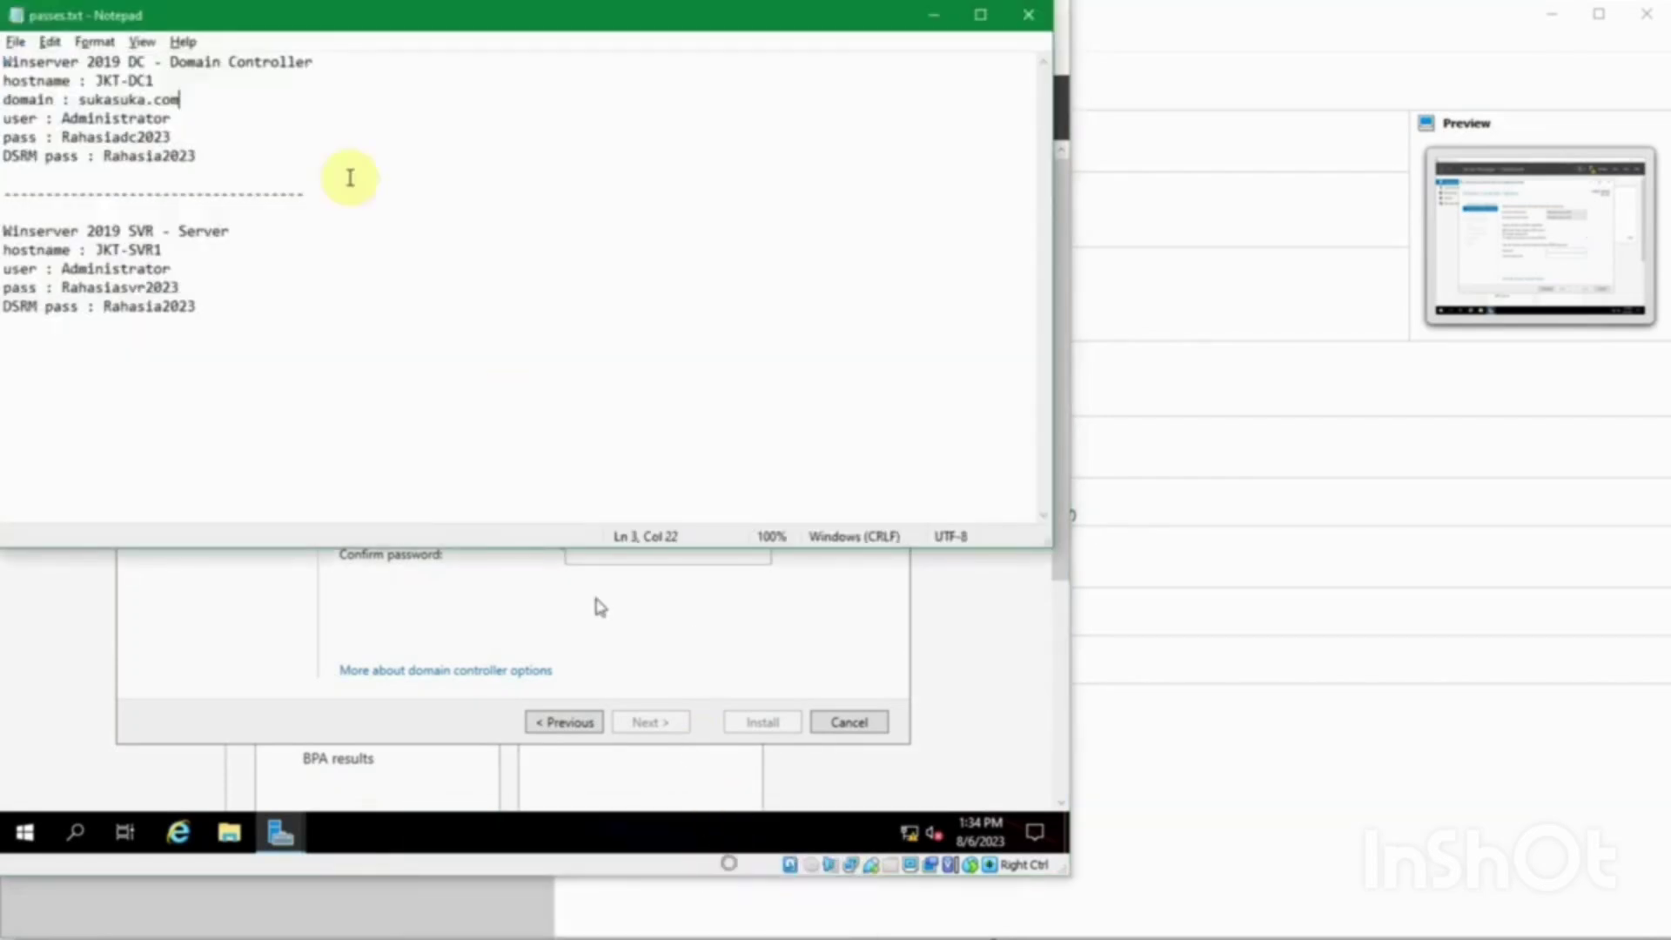
pyautogui.click(132, 159)
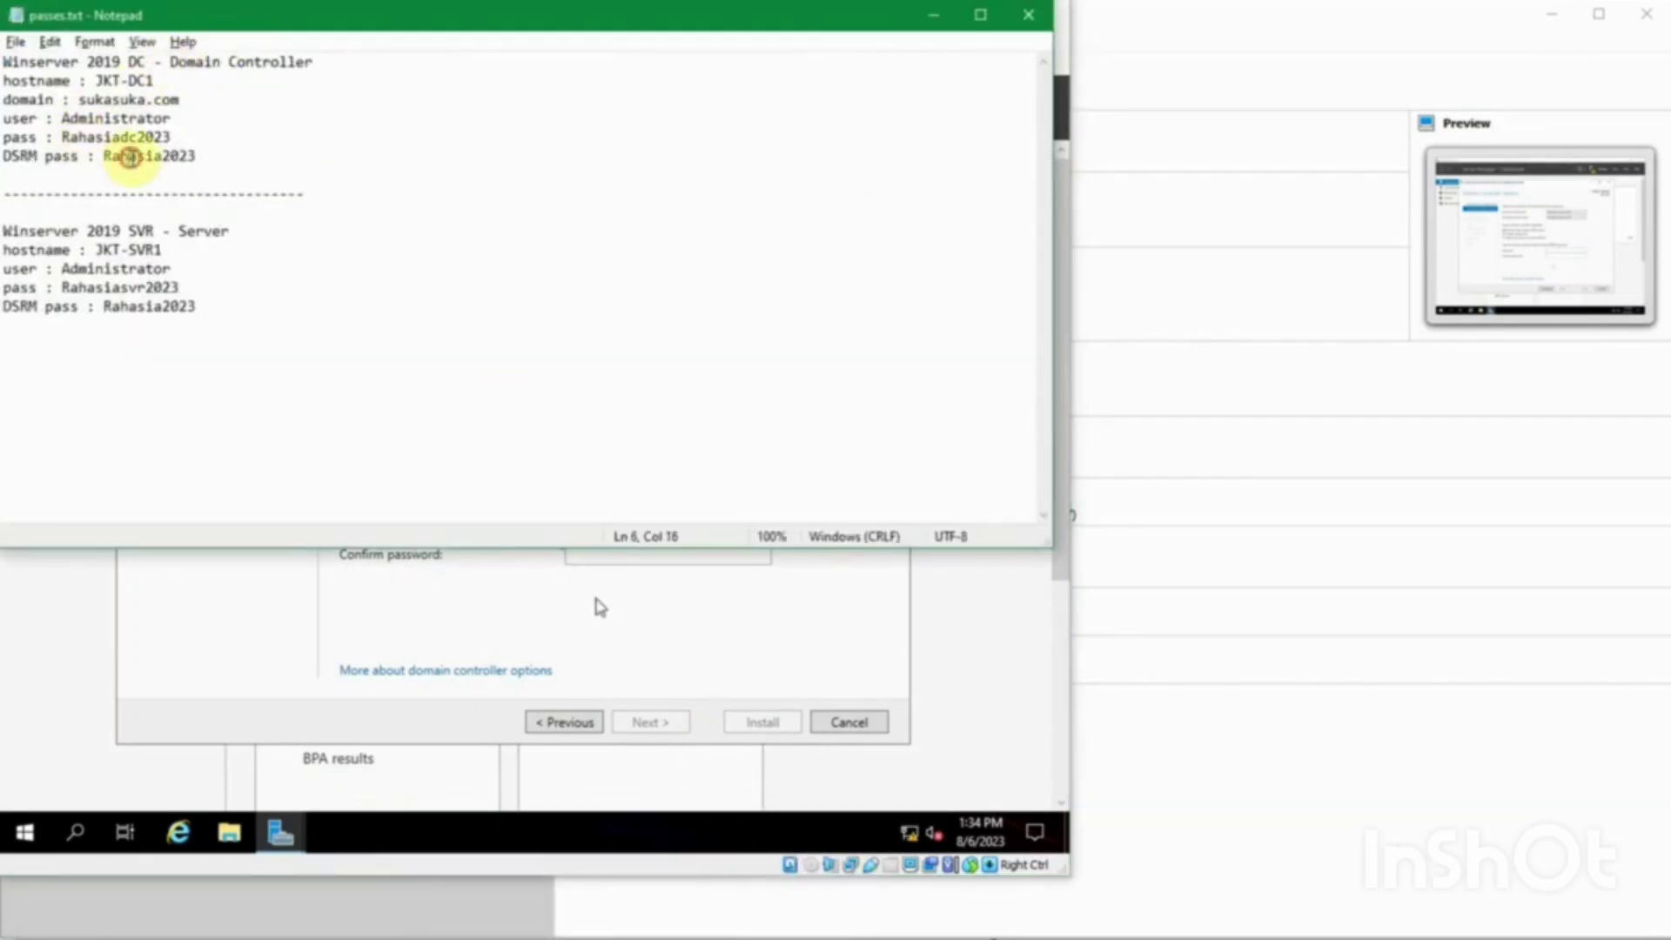
pyautogui.click(206, 160)
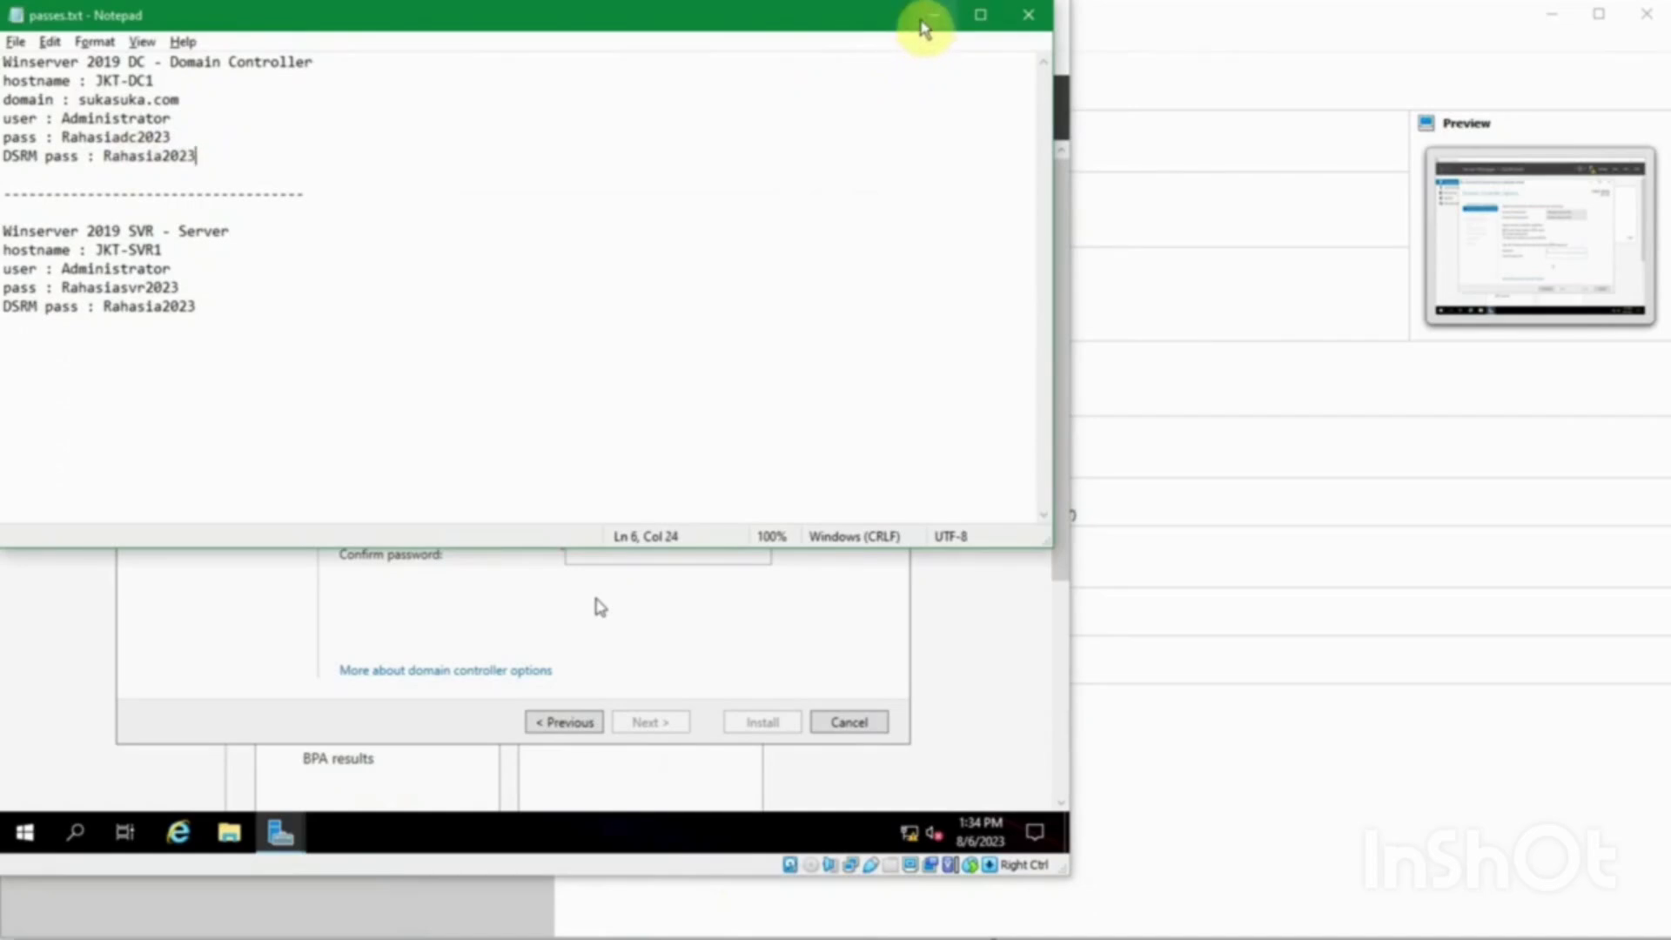
pyautogui.click(933, 15)
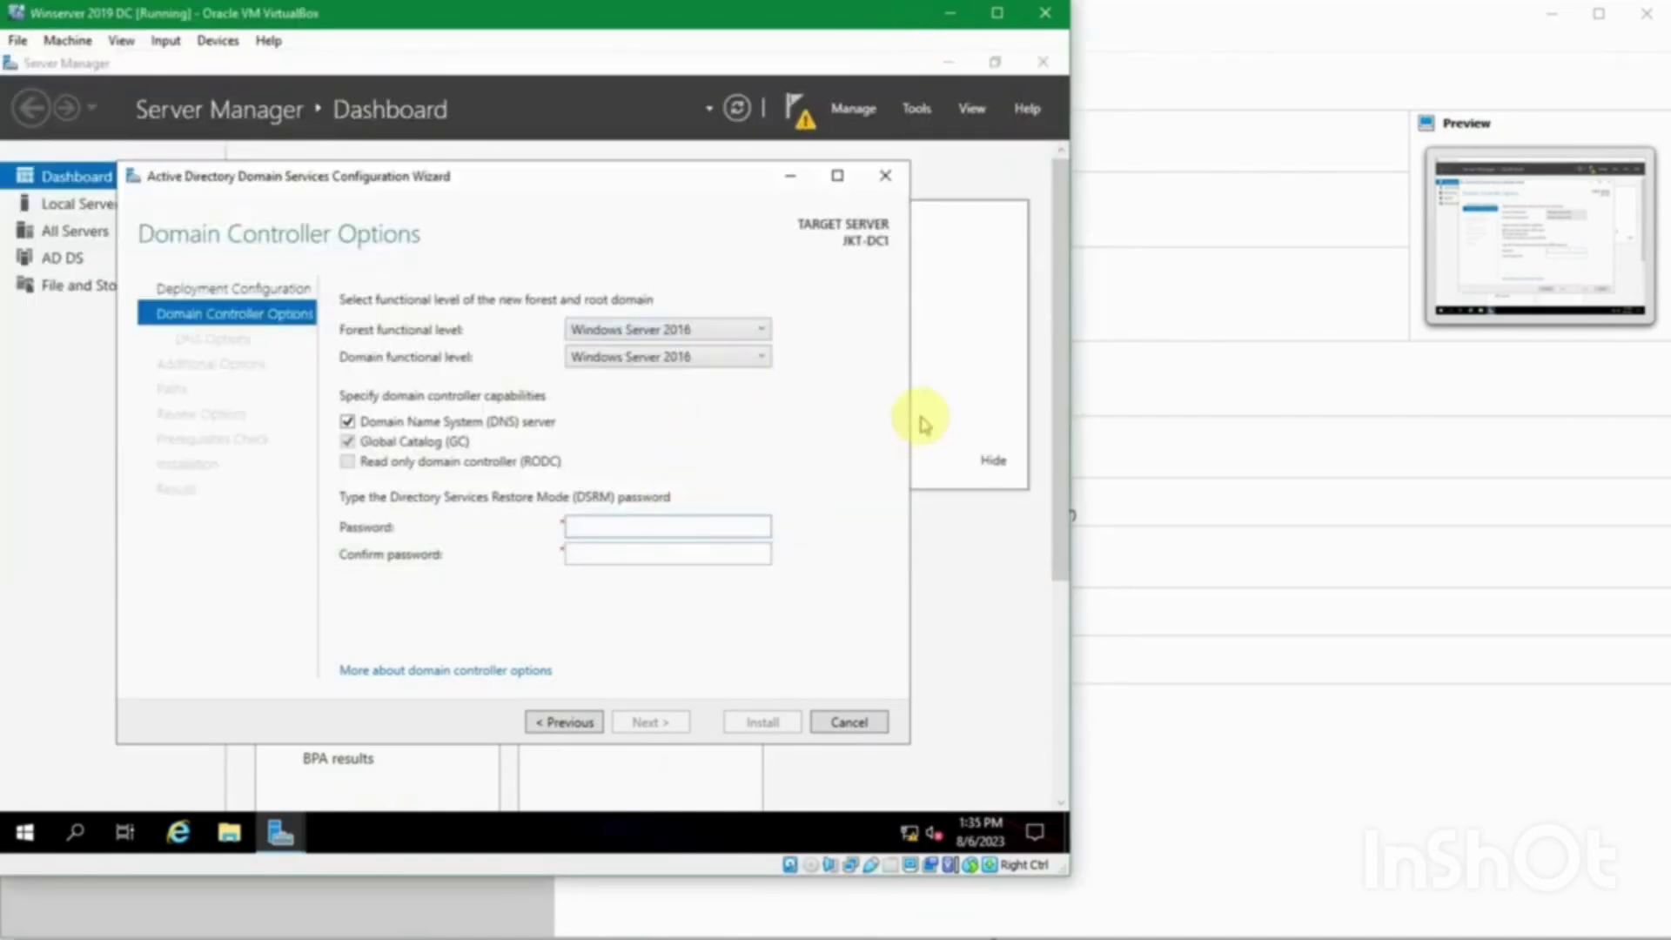
# Step: Enter and confirm the DSRM password, then continue to DNS Options
pyautogui.write('P@ssw0rd1234')
pyautogui.press('Tab')
pyautogui.write('P@ssw')
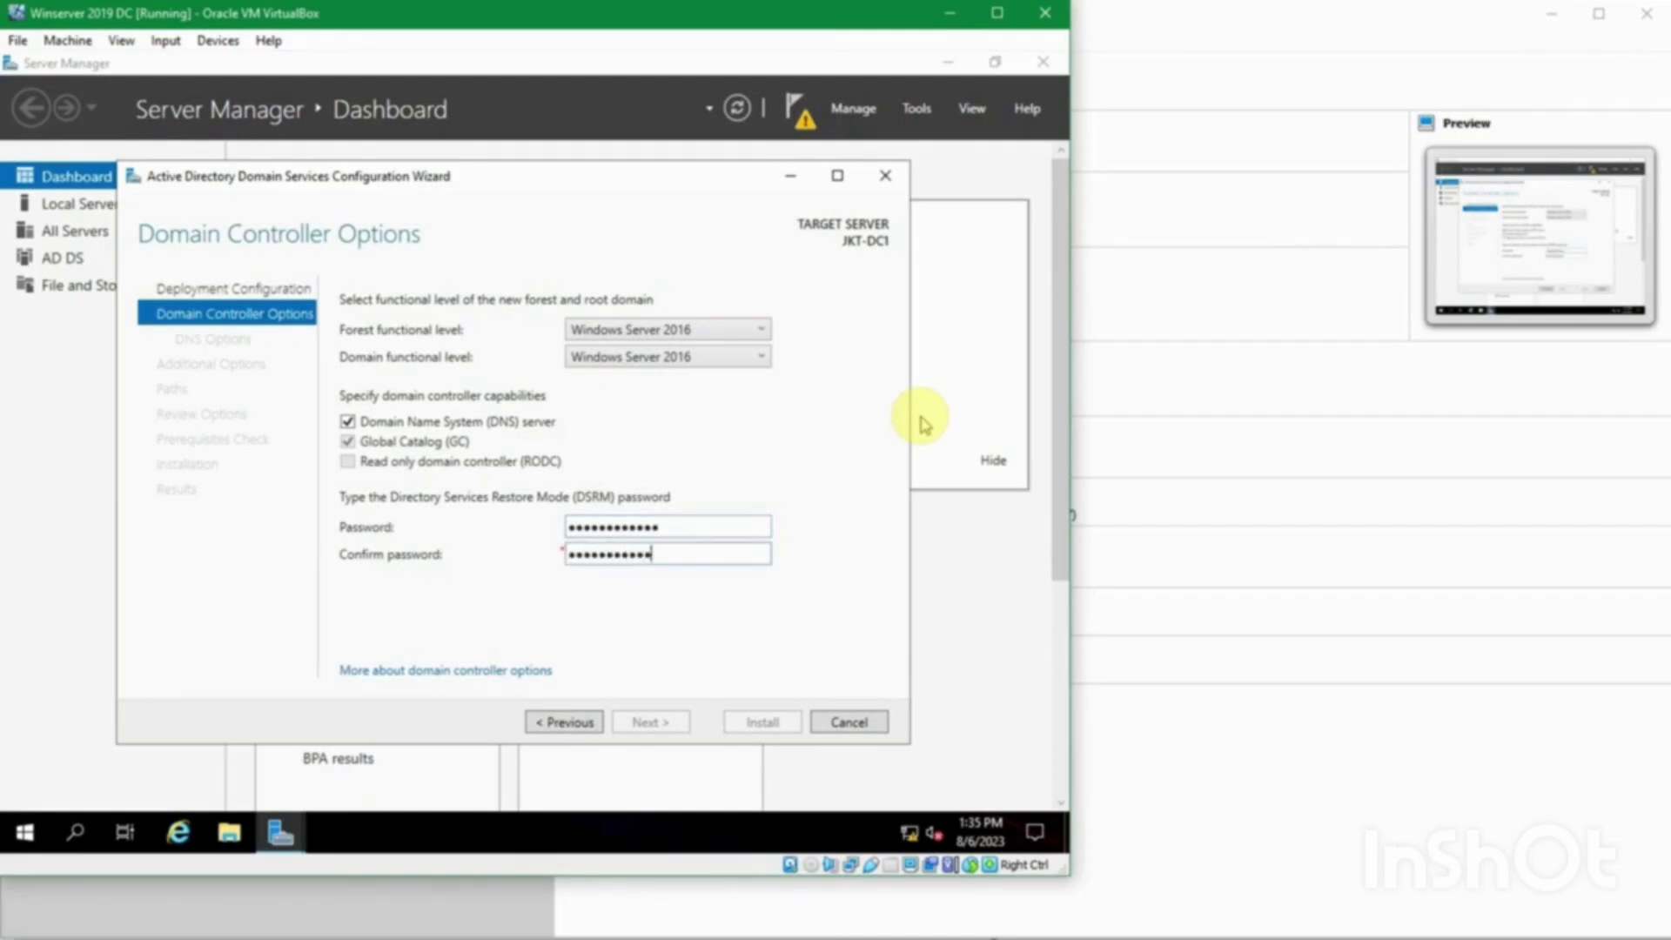
pyautogui.click(740, 518)
pyautogui.hotkey('ctrl', 'a')
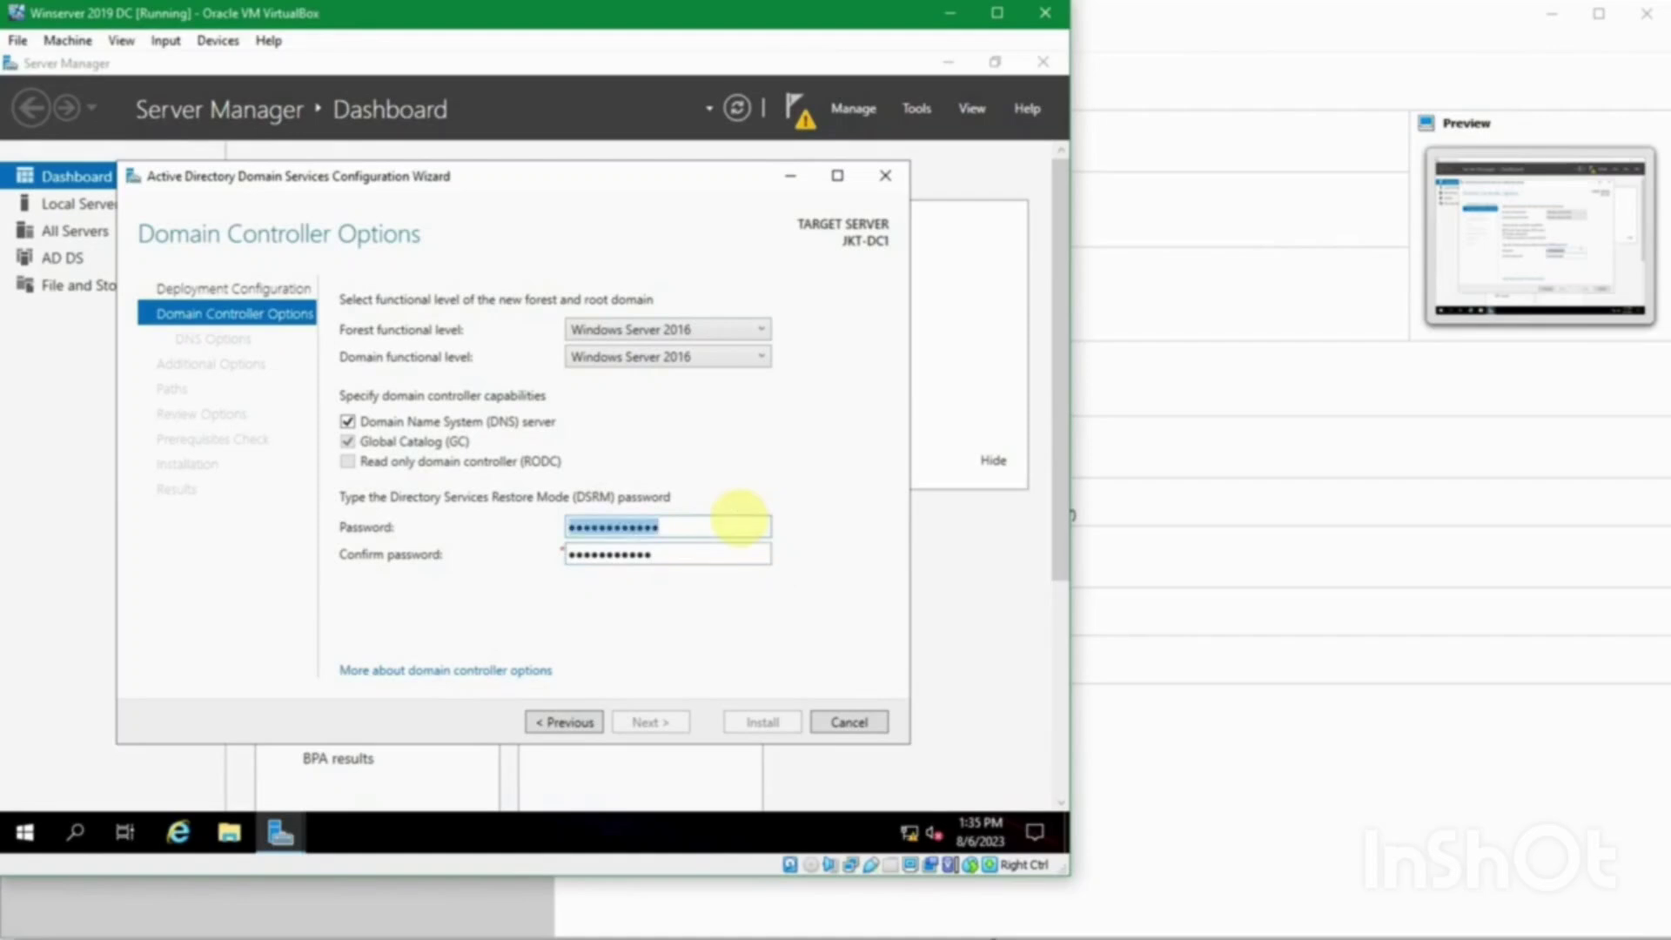
pyautogui.write('••••••••••••')
pyautogui.press('Tab')
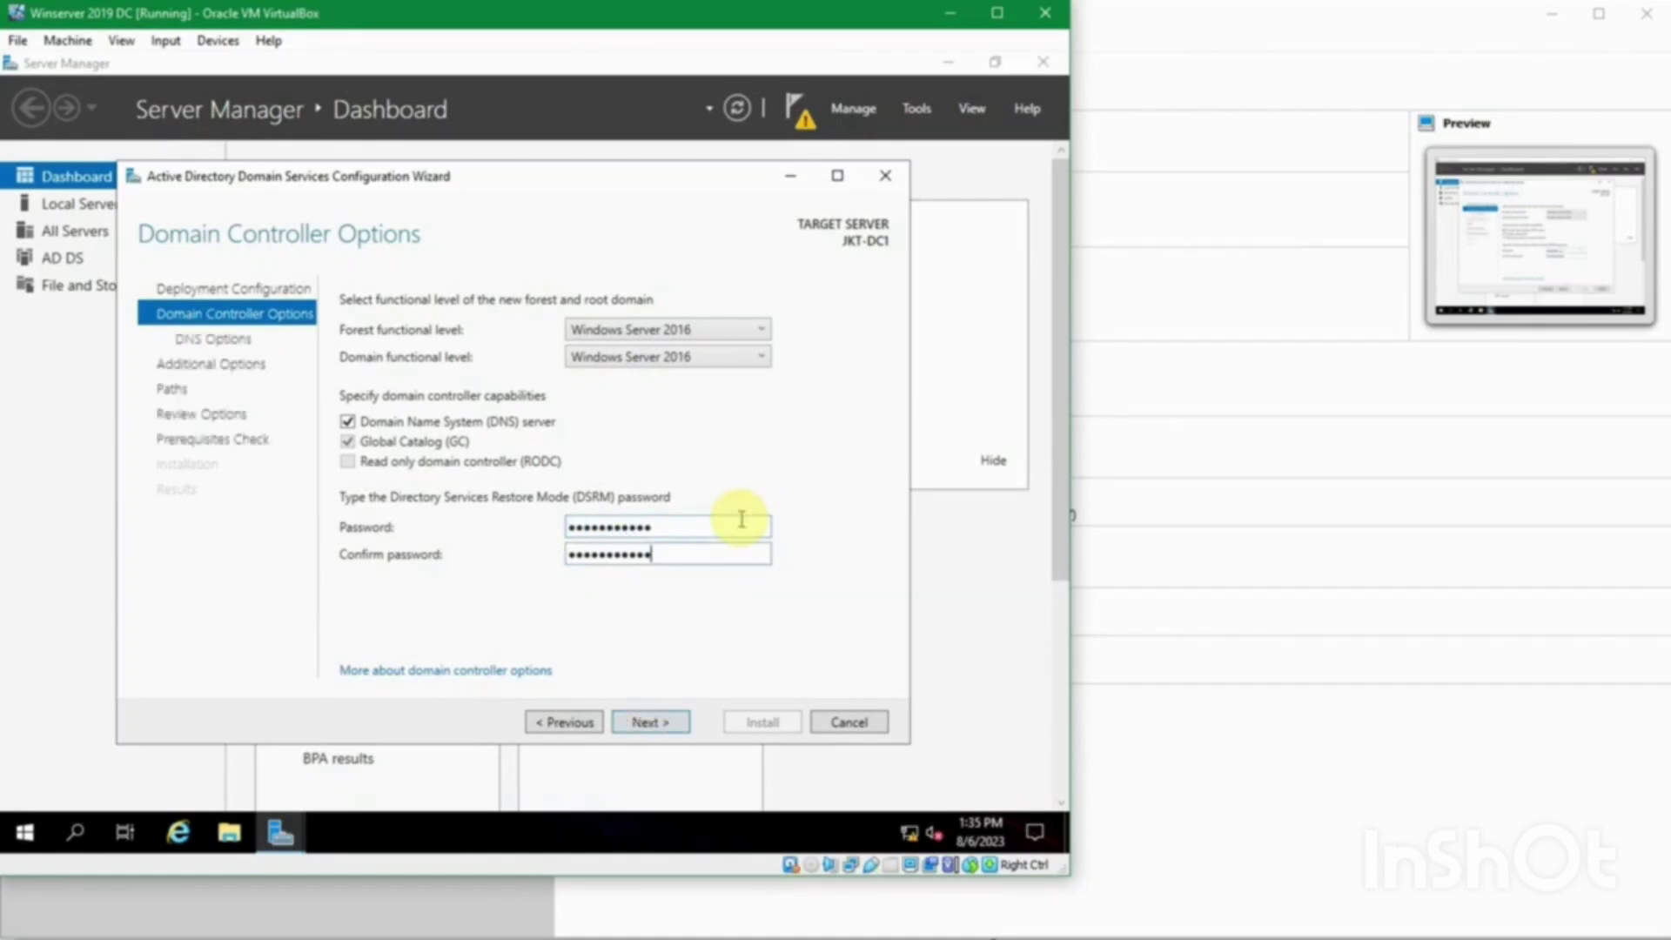
pyautogui.hotkey('ctrl', 'a')
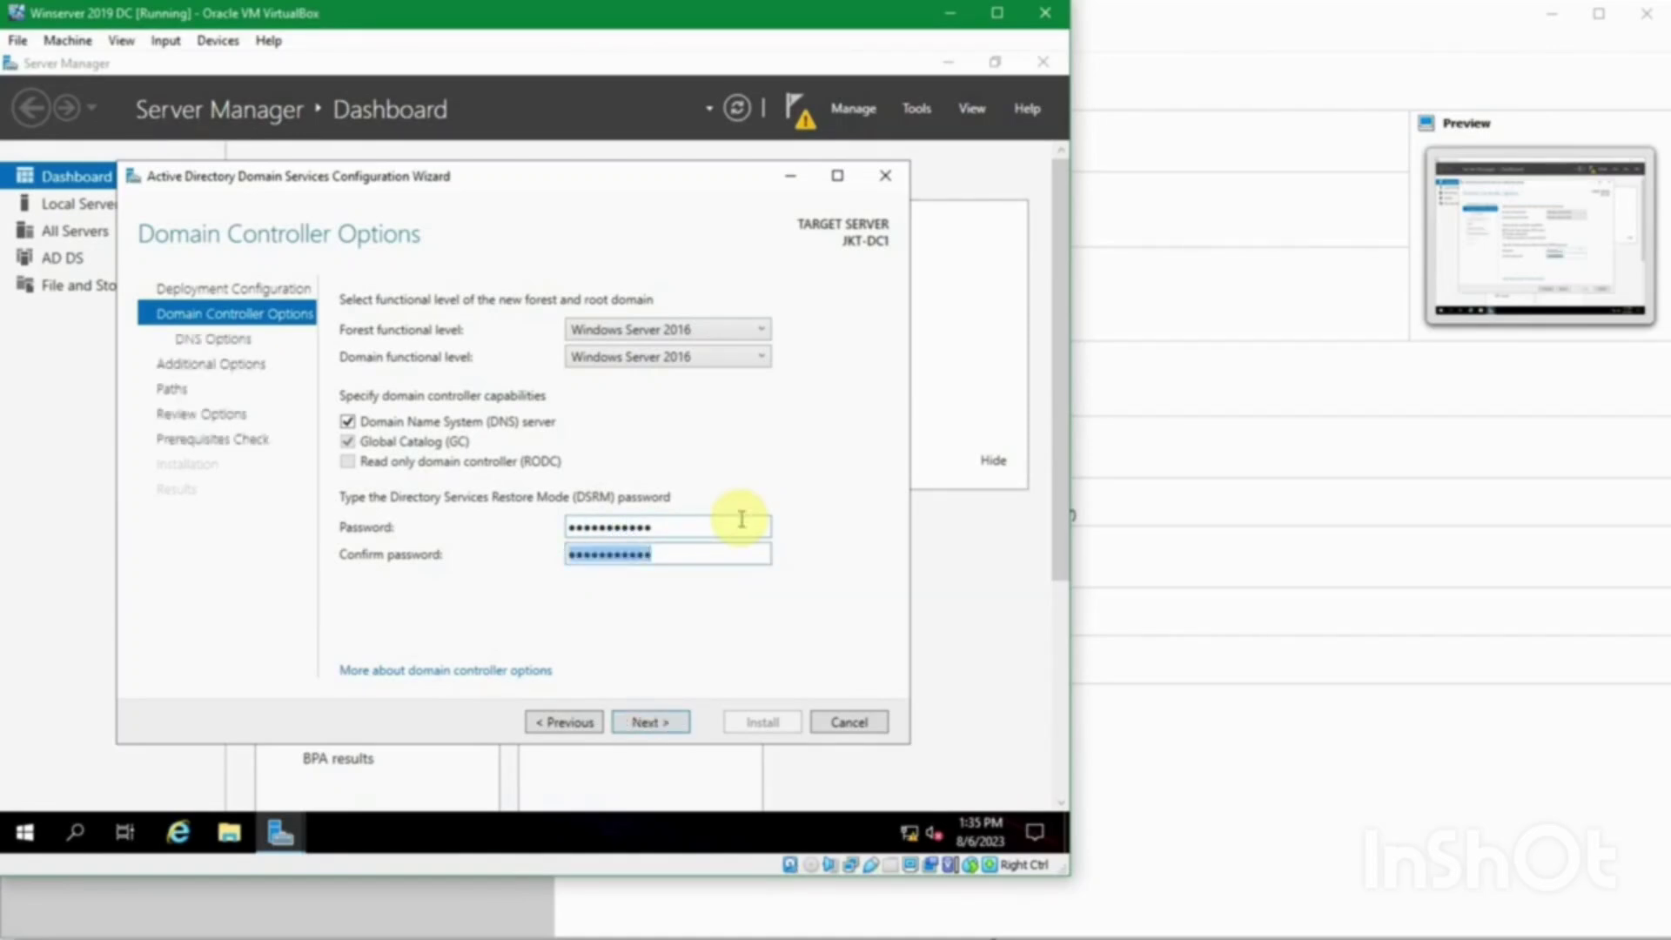
pyautogui.write('••••••••••••')
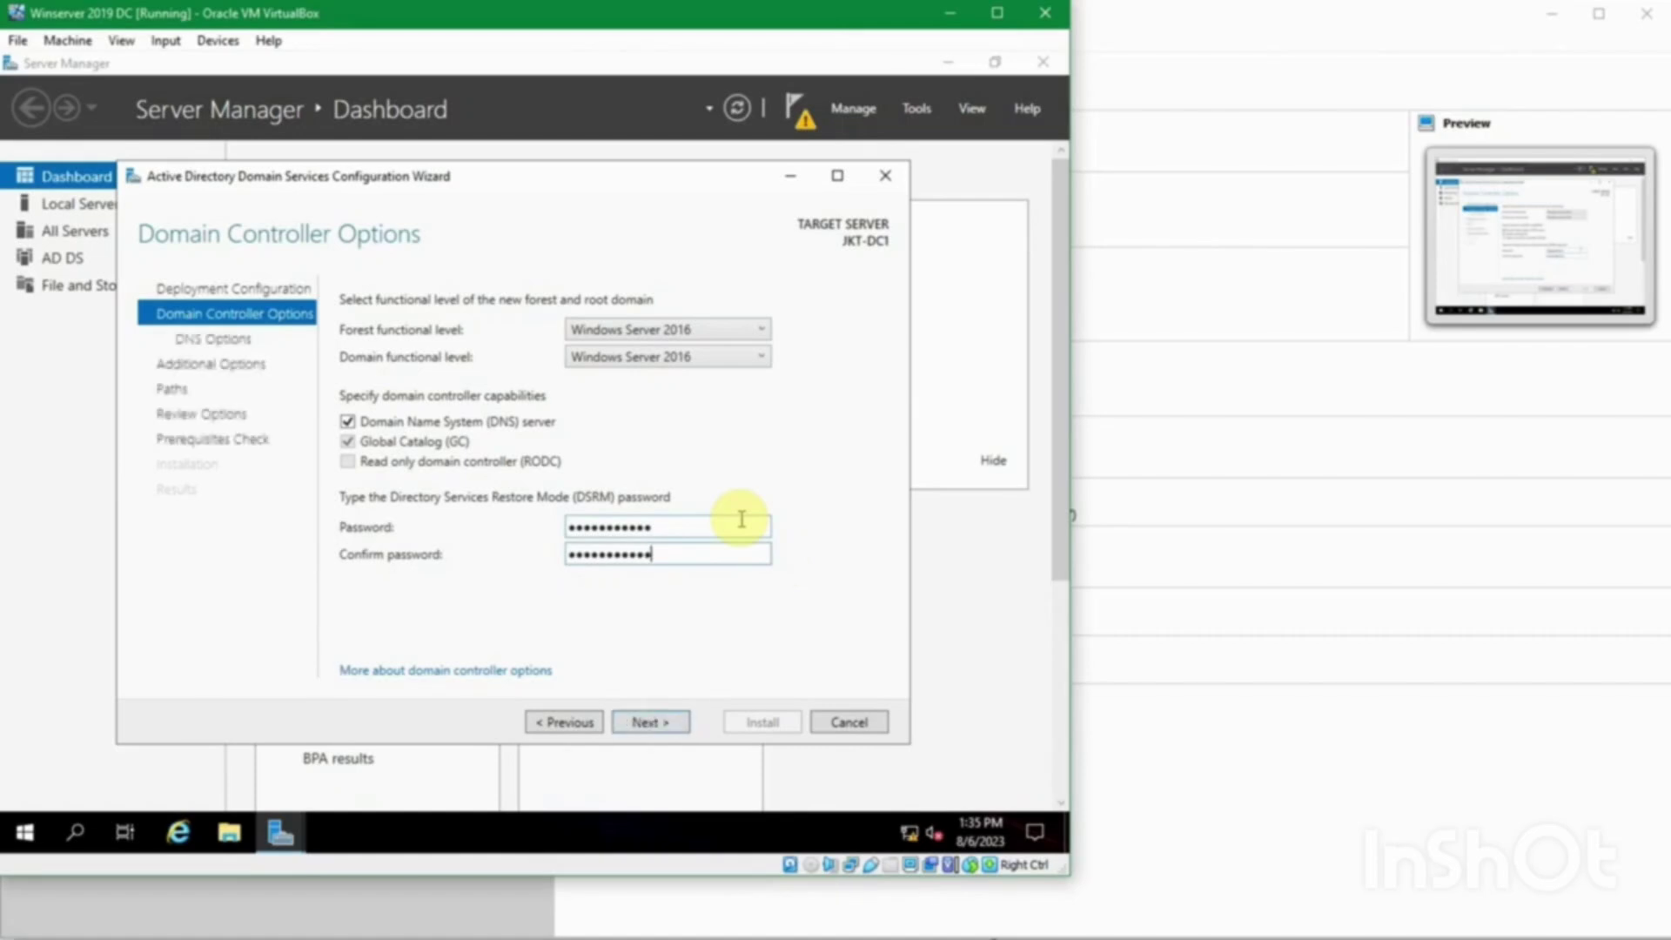
pyautogui.click(658, 721)
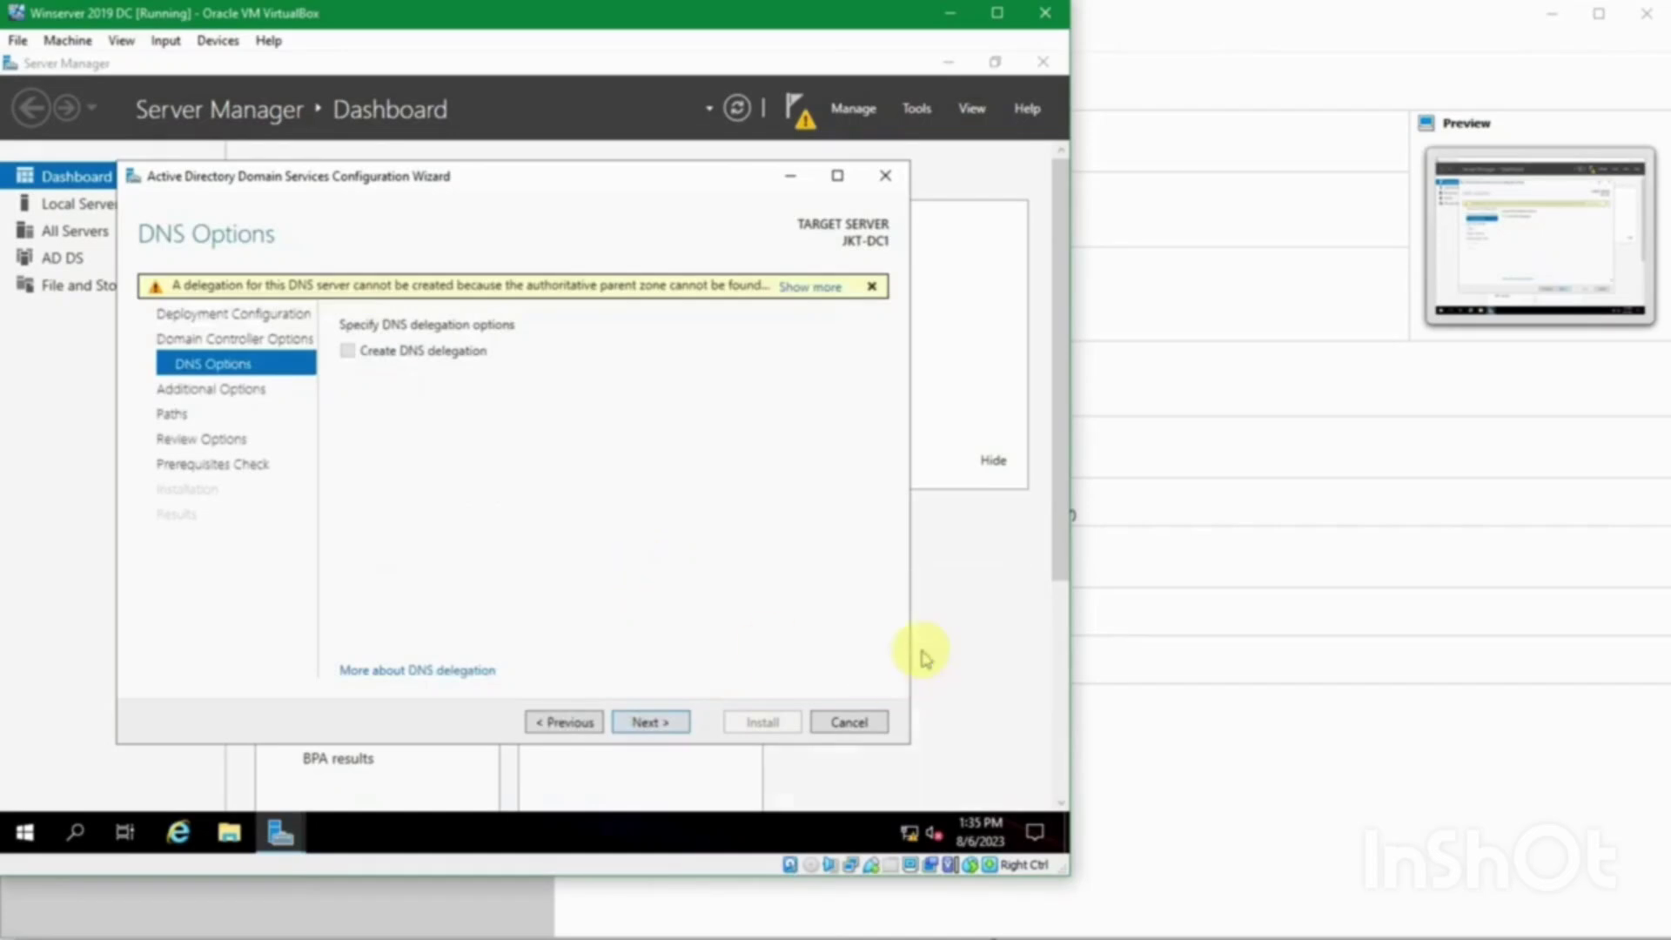
# Step: Skip DNS delegation, keep NetBIOS name SUKASUKA, and continue to the Paths page
pyautogui.click(652, 522)
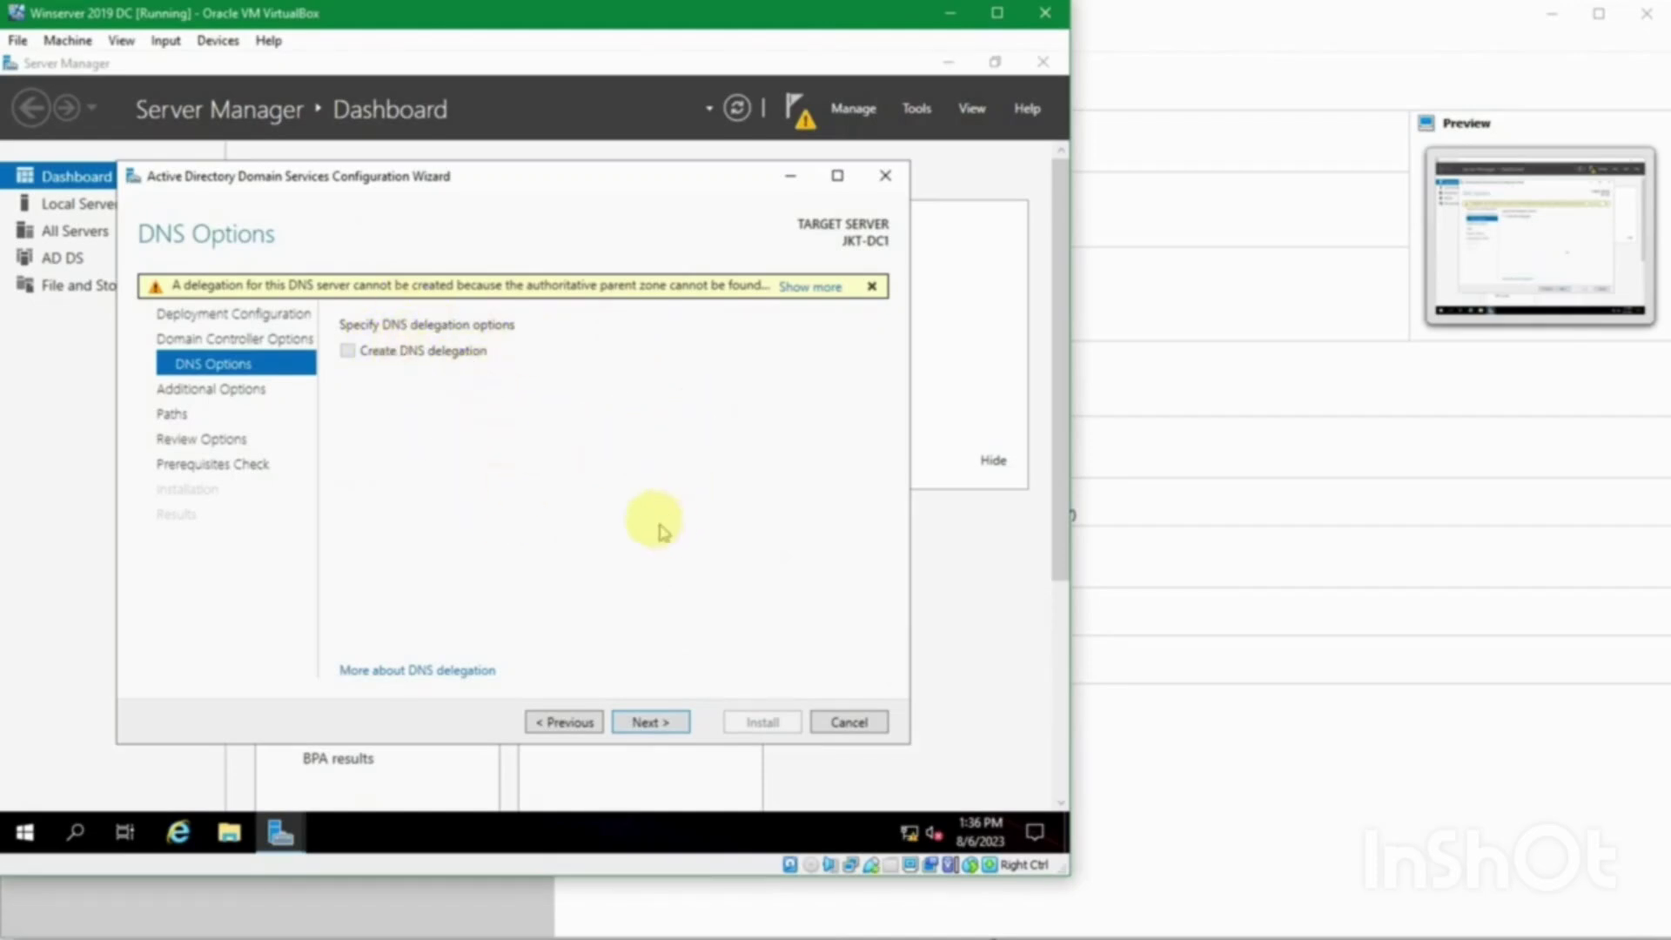
pyautogui.click(641, 721)
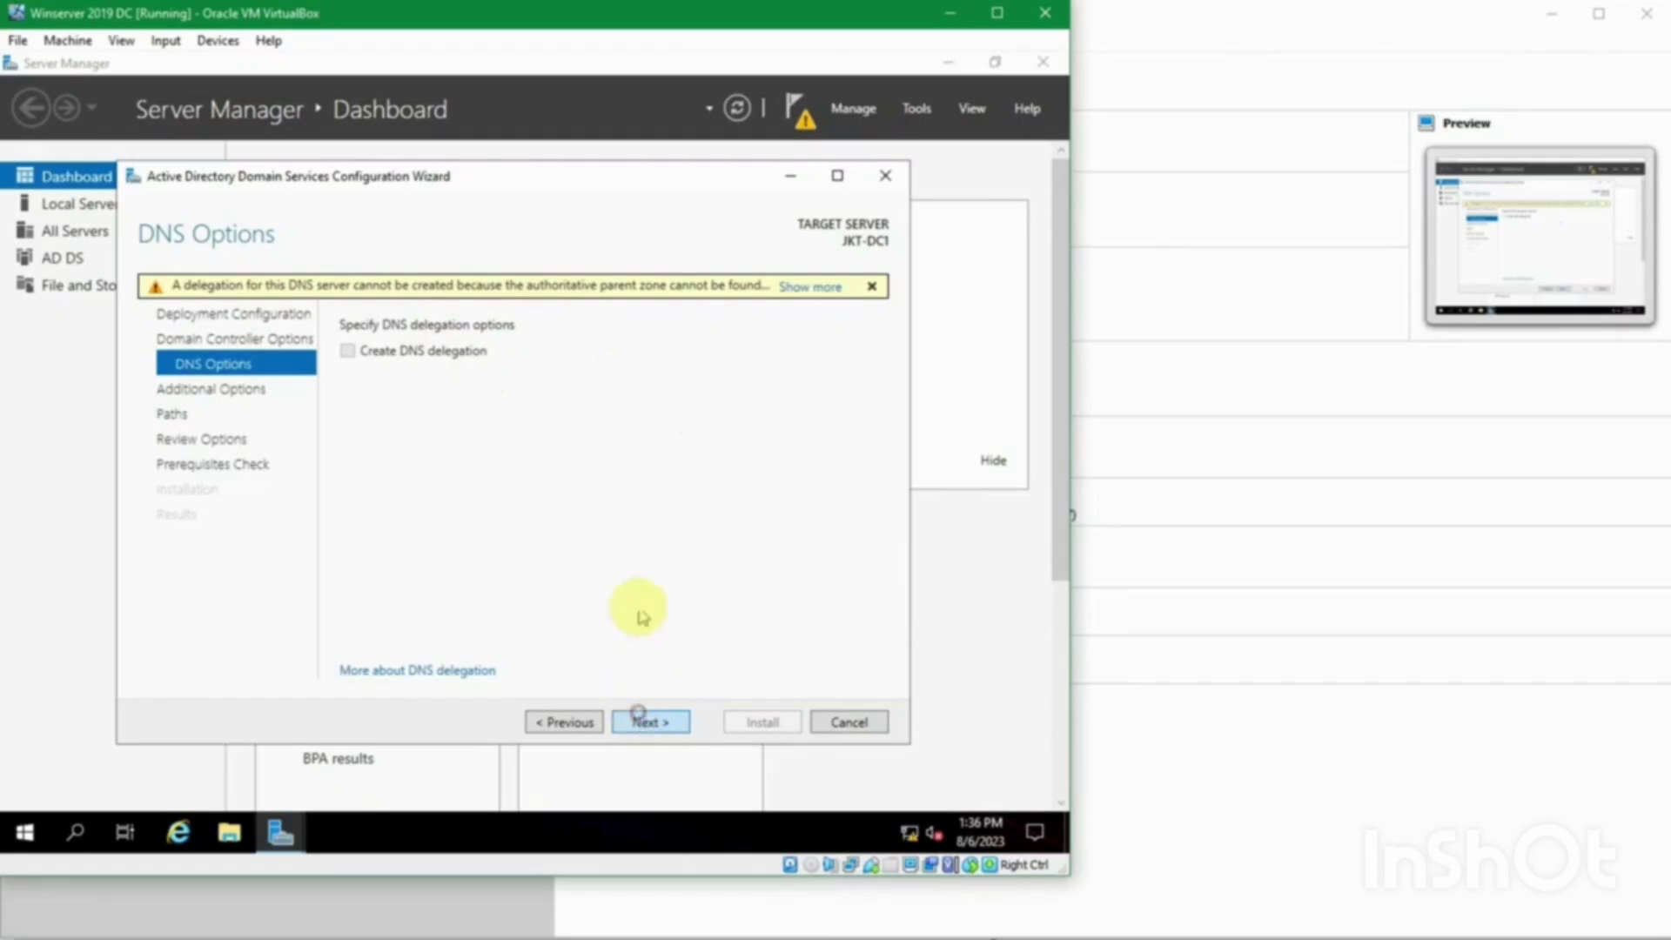
pyautogui.click(652, 721)
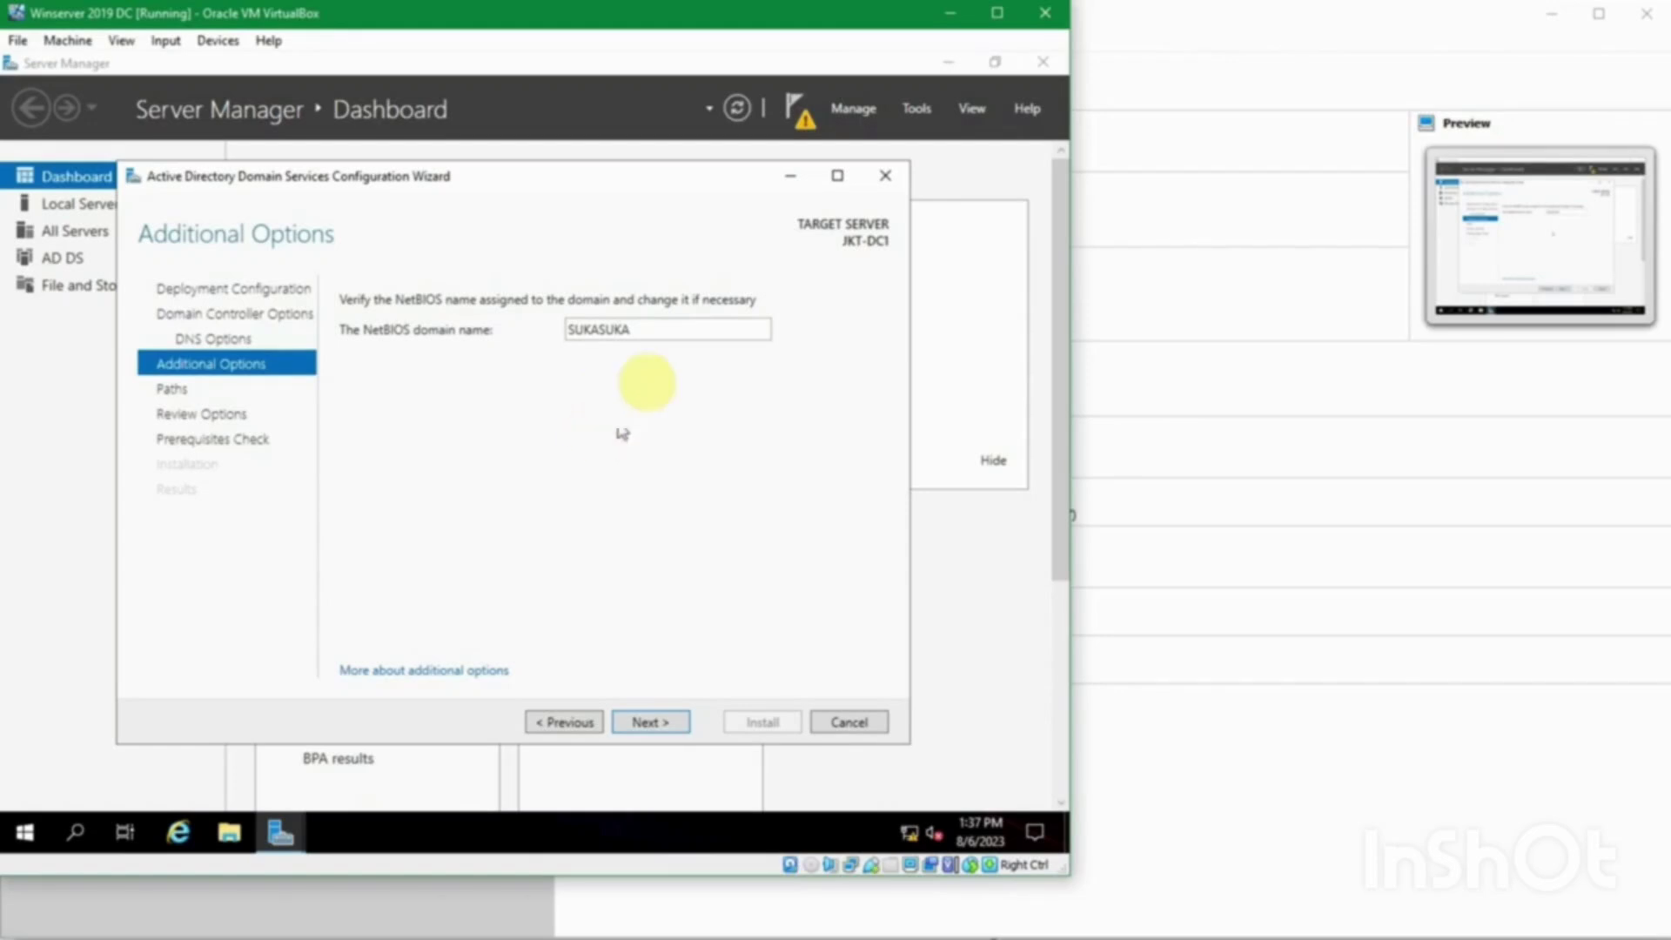
pyautogui.doubleClick(679, 327)
pyautogui.click(677, 325)
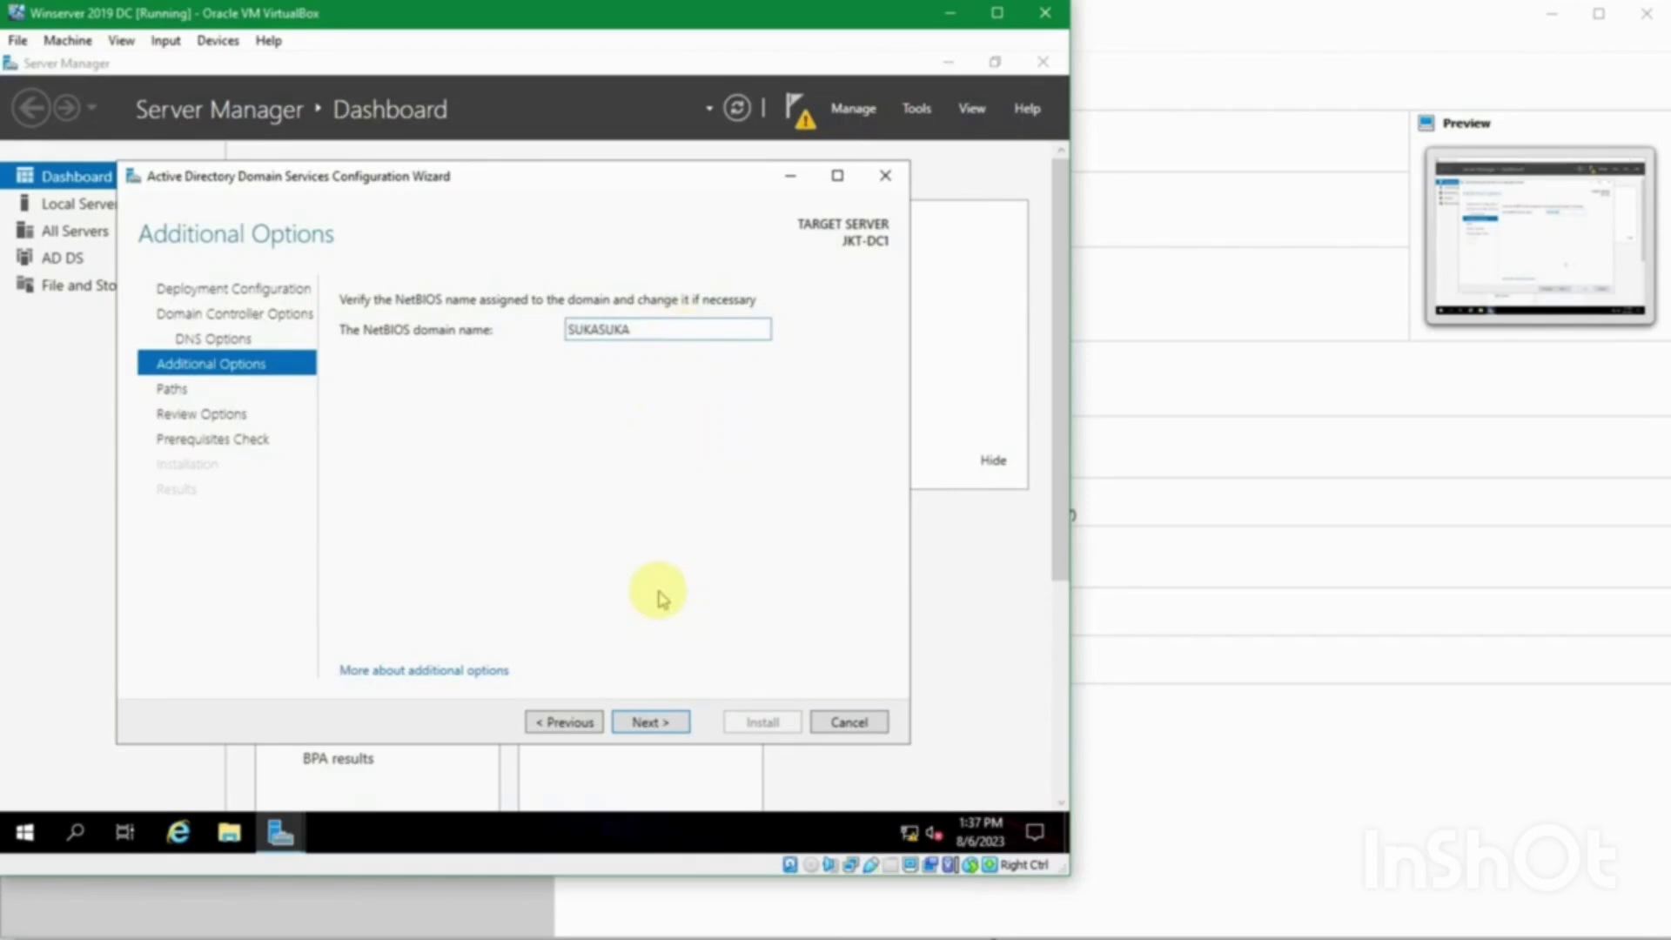
pyautogui.click(634, 724)
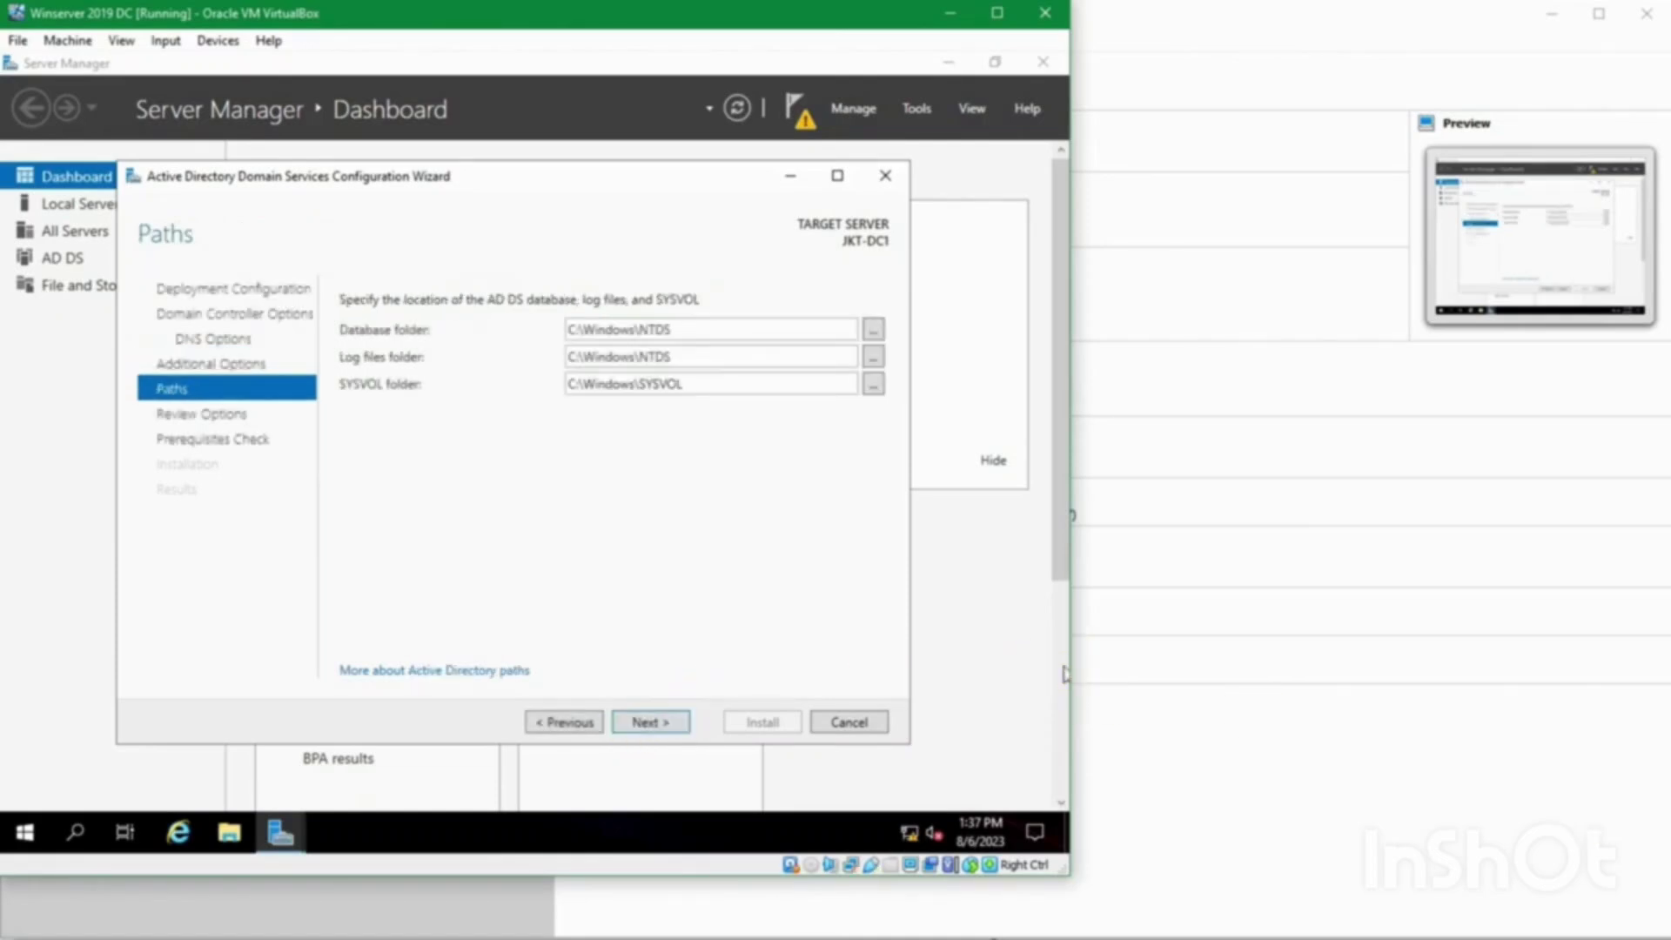
pyautogui.click(715, 337)
pyautogui.click(715, 337)
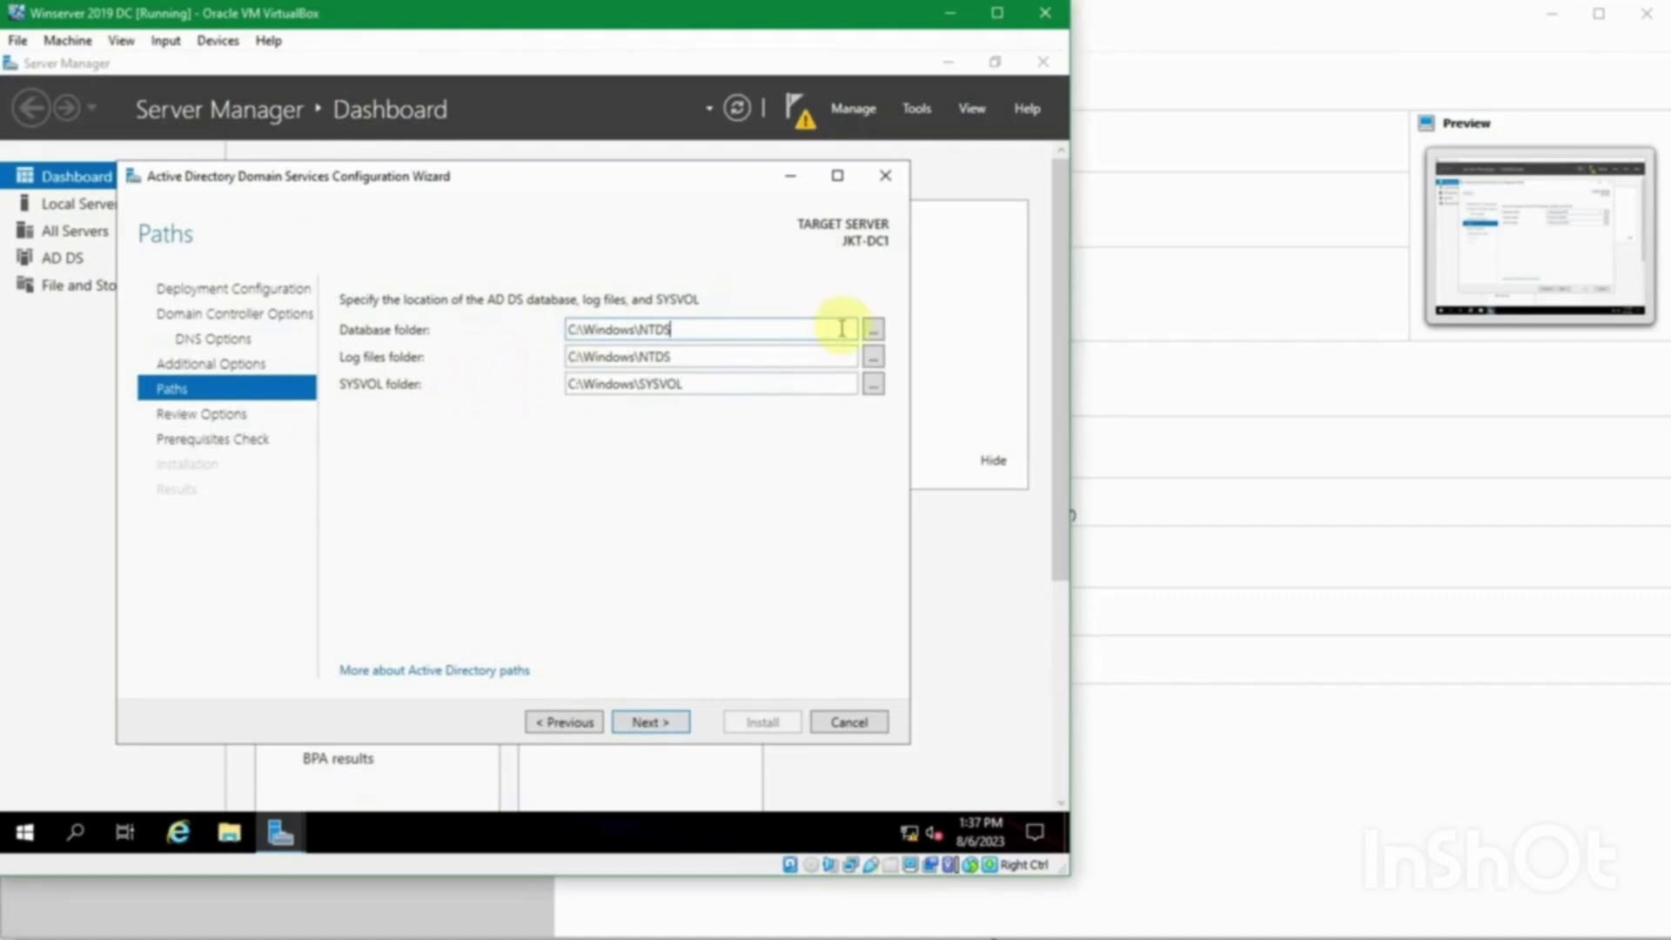
pyautogui.click(871, 330)
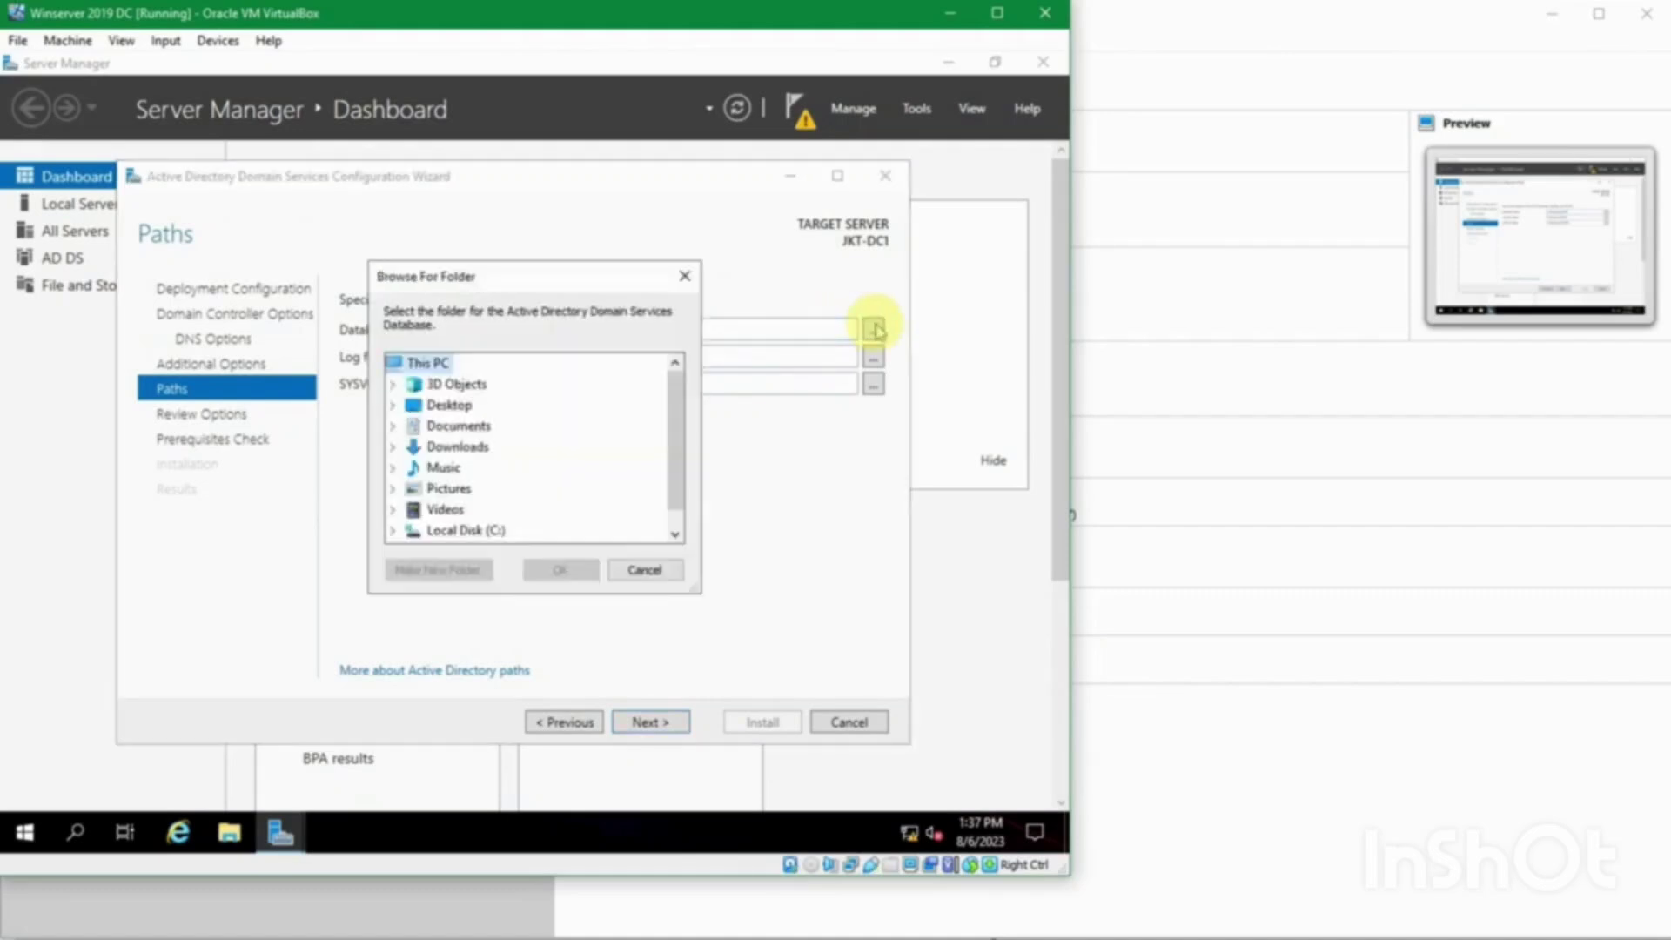
pyautogui.click(644, 569)
pyautogui.doubleClick(717, 328)
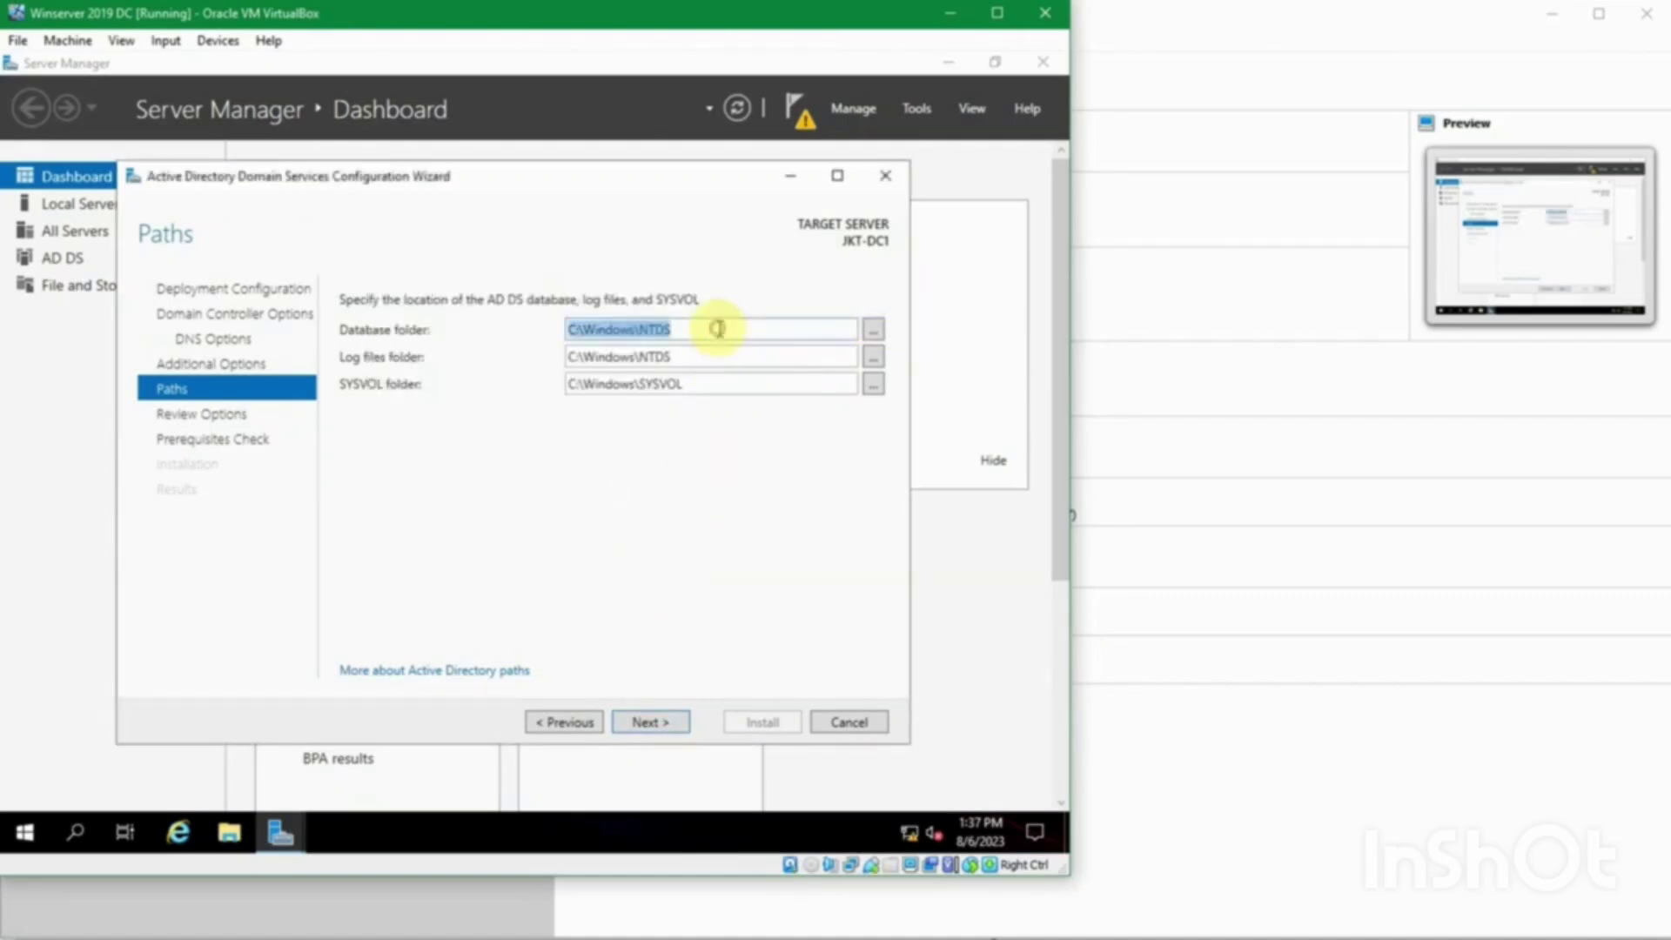
pyautogui.click(719, 329)
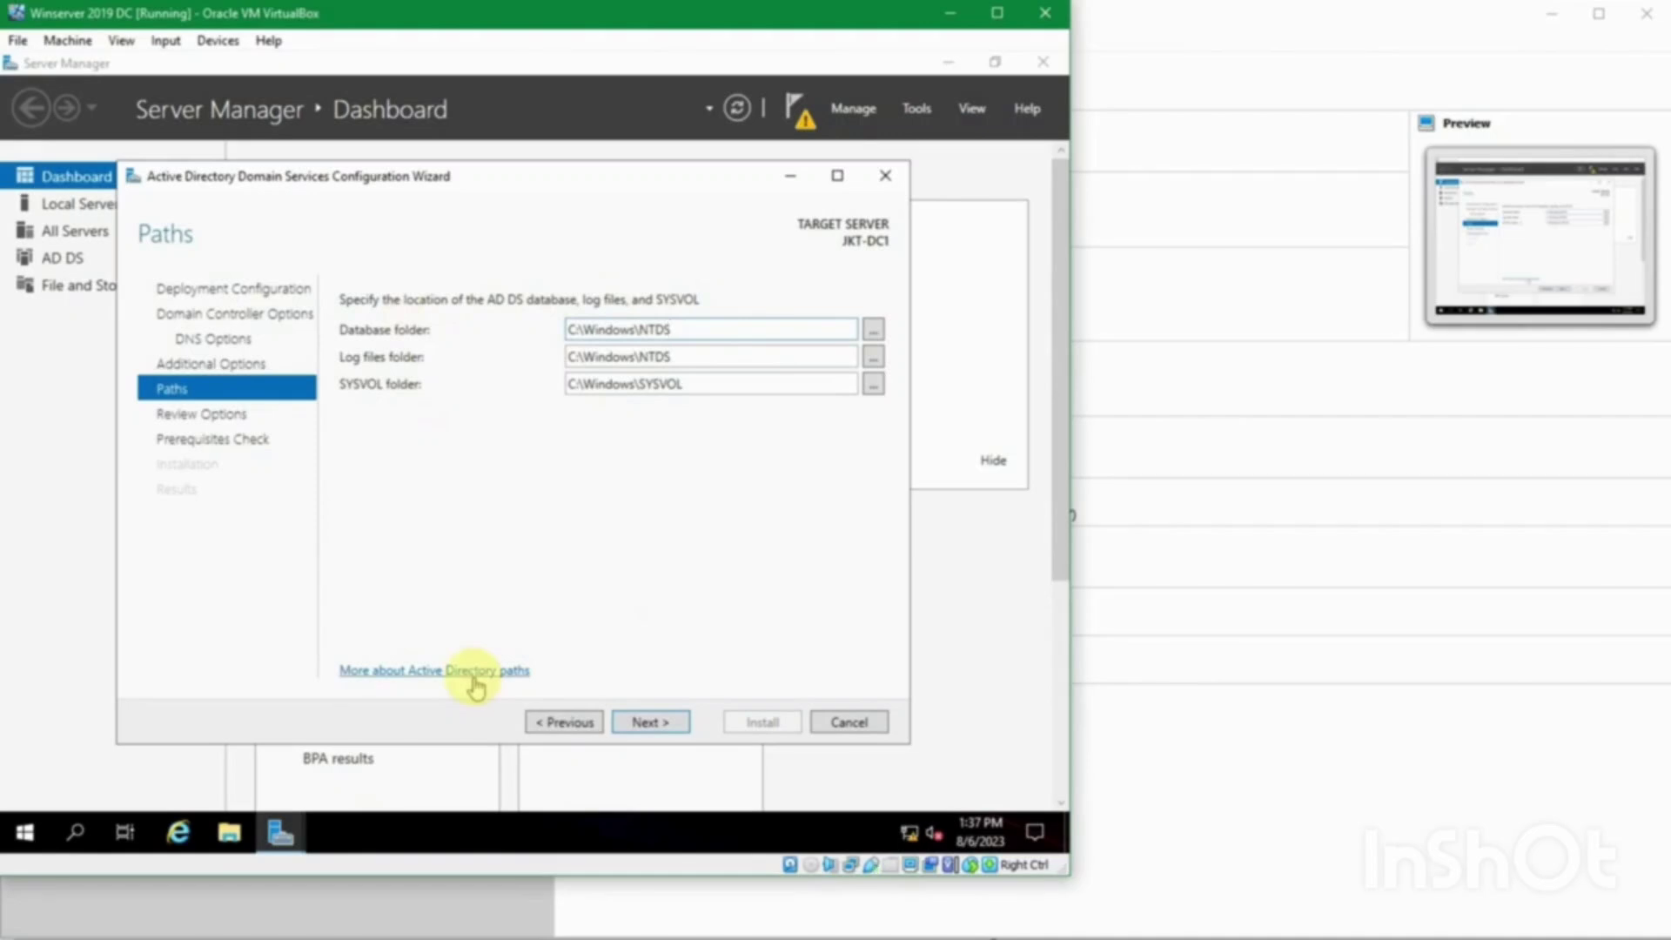
# Step: Scroll through the Review Options summary, checking the global catalog and DNS Server entries
pyautogui.click(647, 722)
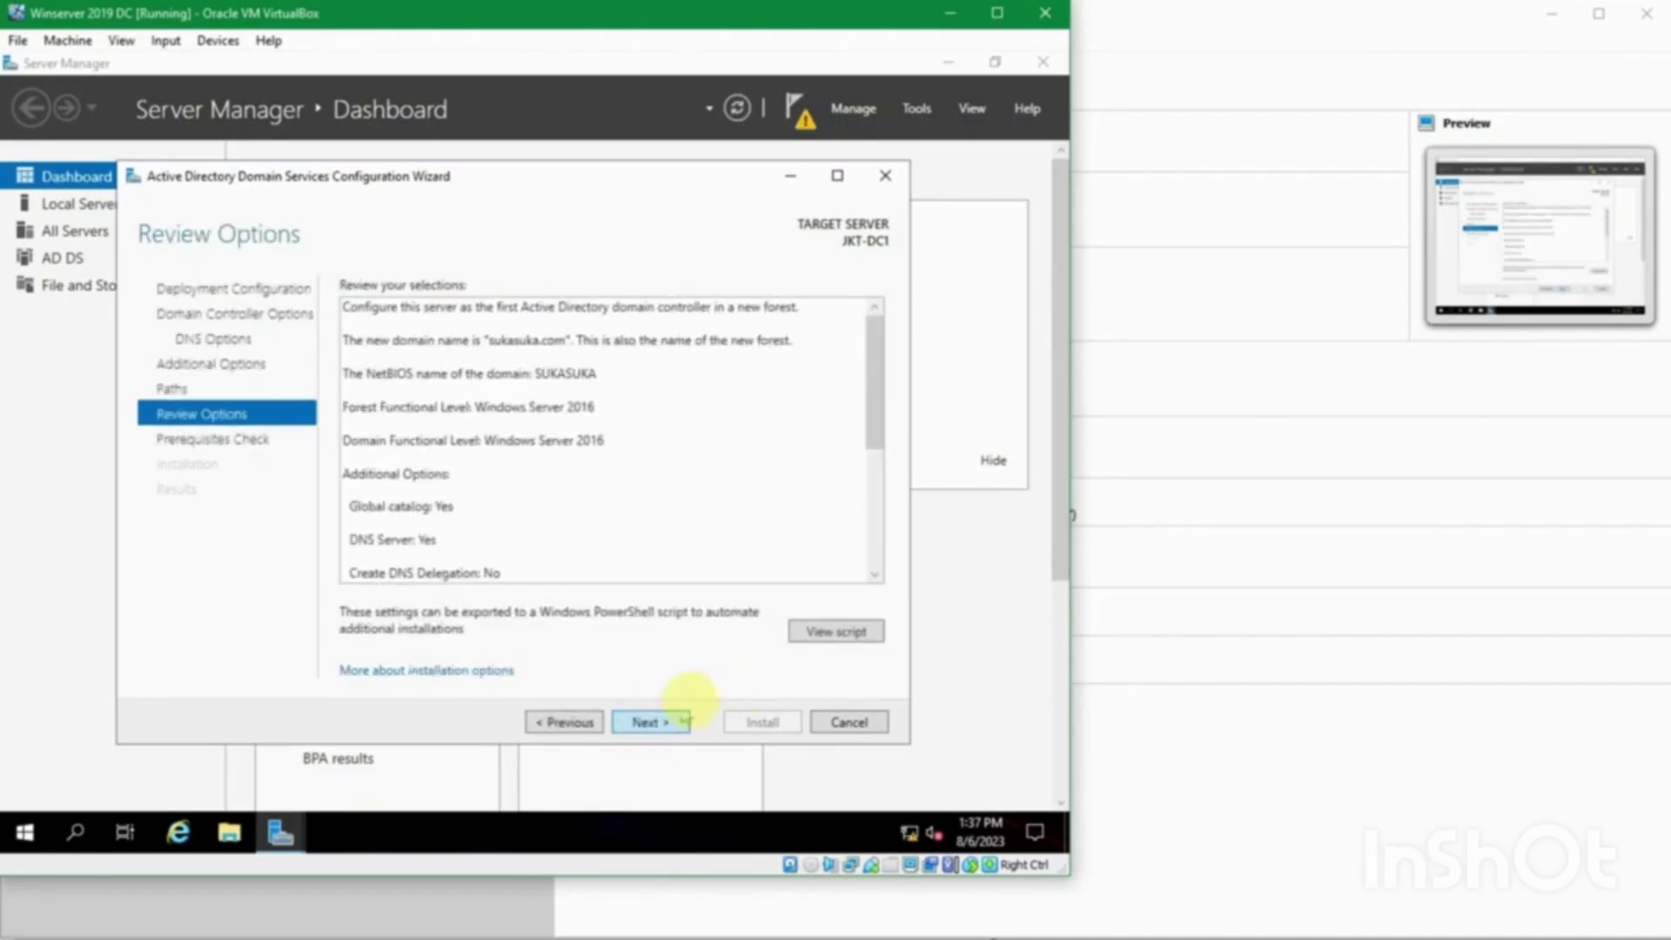
pyautogui.moveTo(873, 429); pyautogui.dragTo(846, 358)
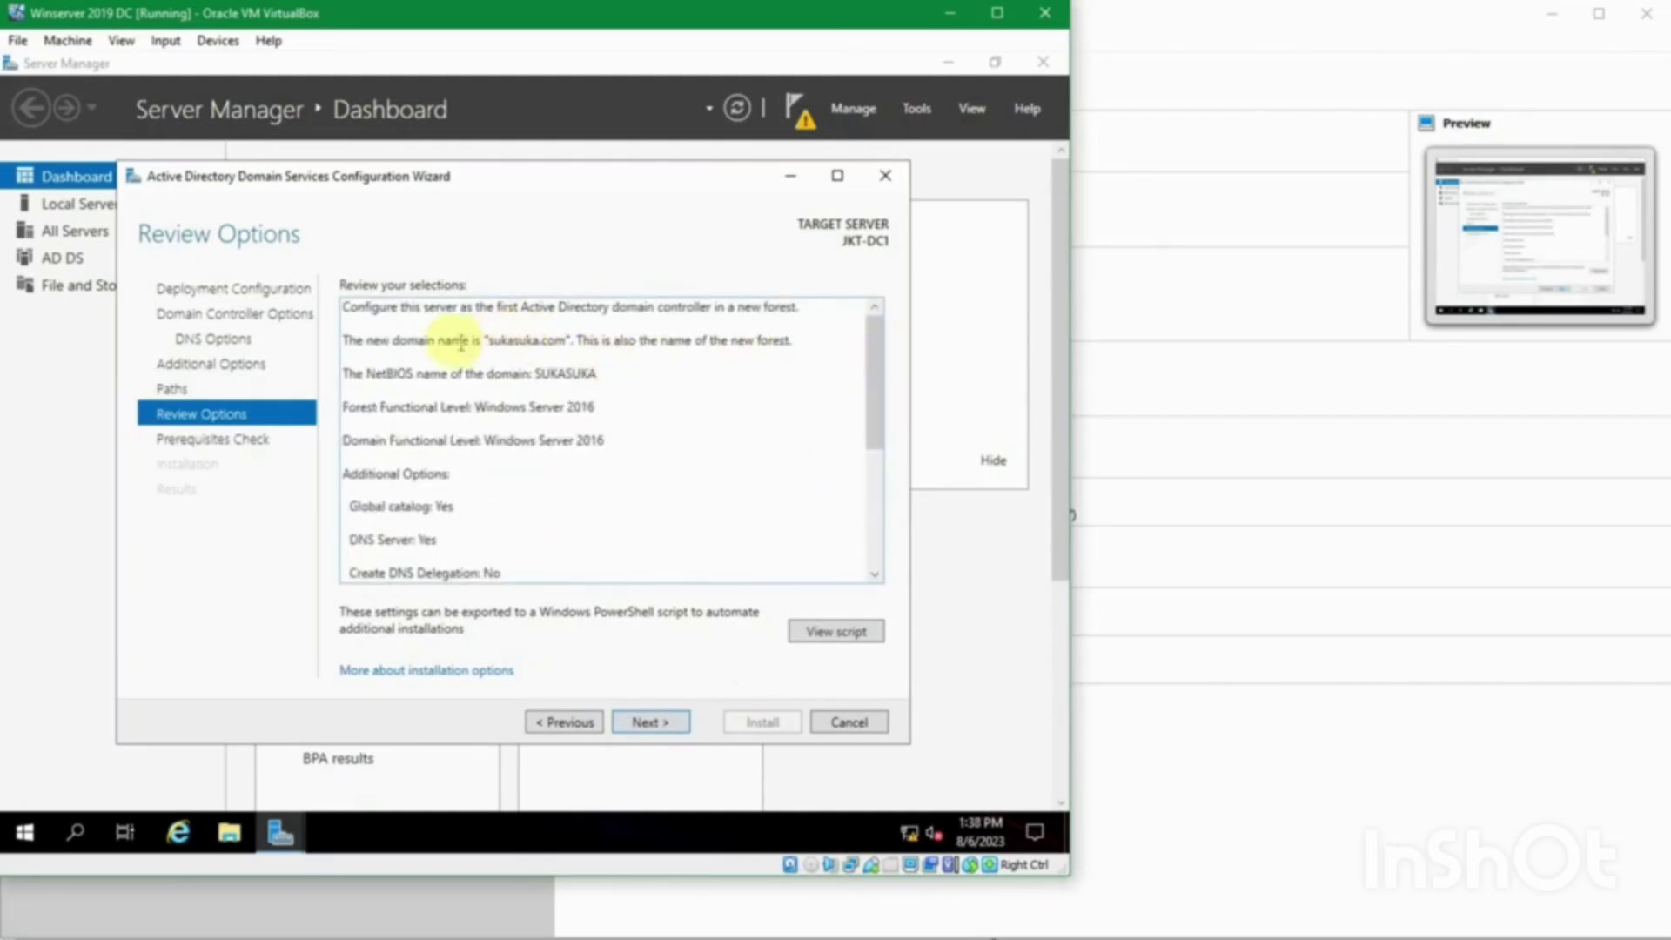
pyautogui.click(424, 383)
pyautogui.click(601, 373)
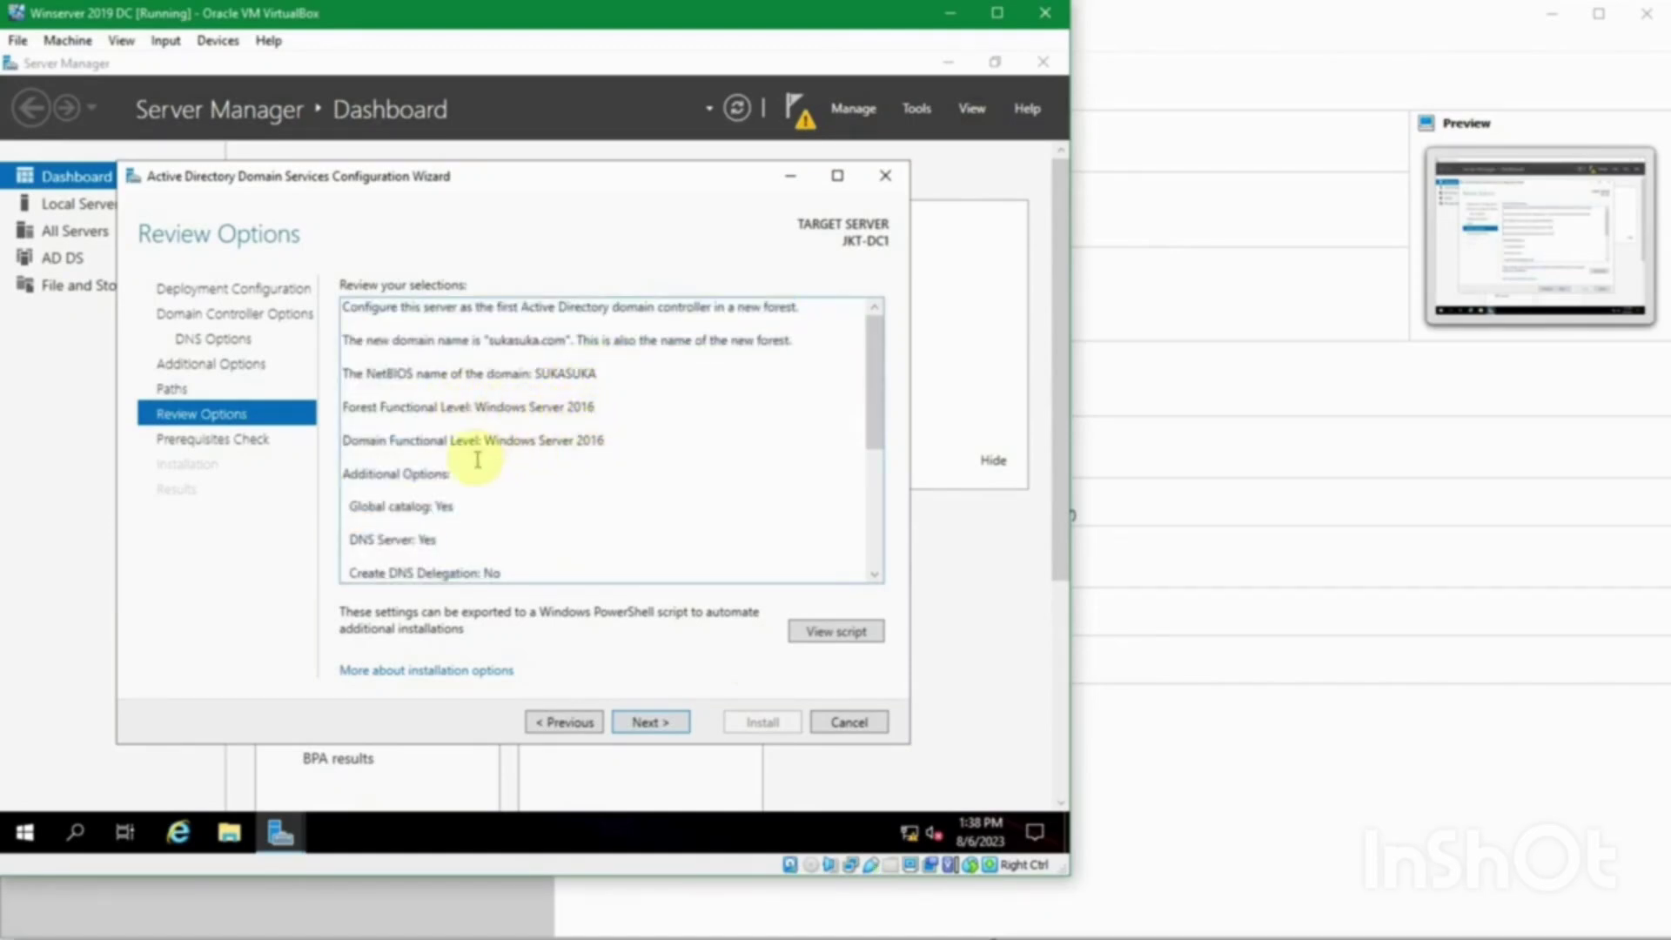
pyautogui.scroll(-1, 476, 456)
pyautogui.moveTo(452, 405); pyautogui.dragTo(413, 405)
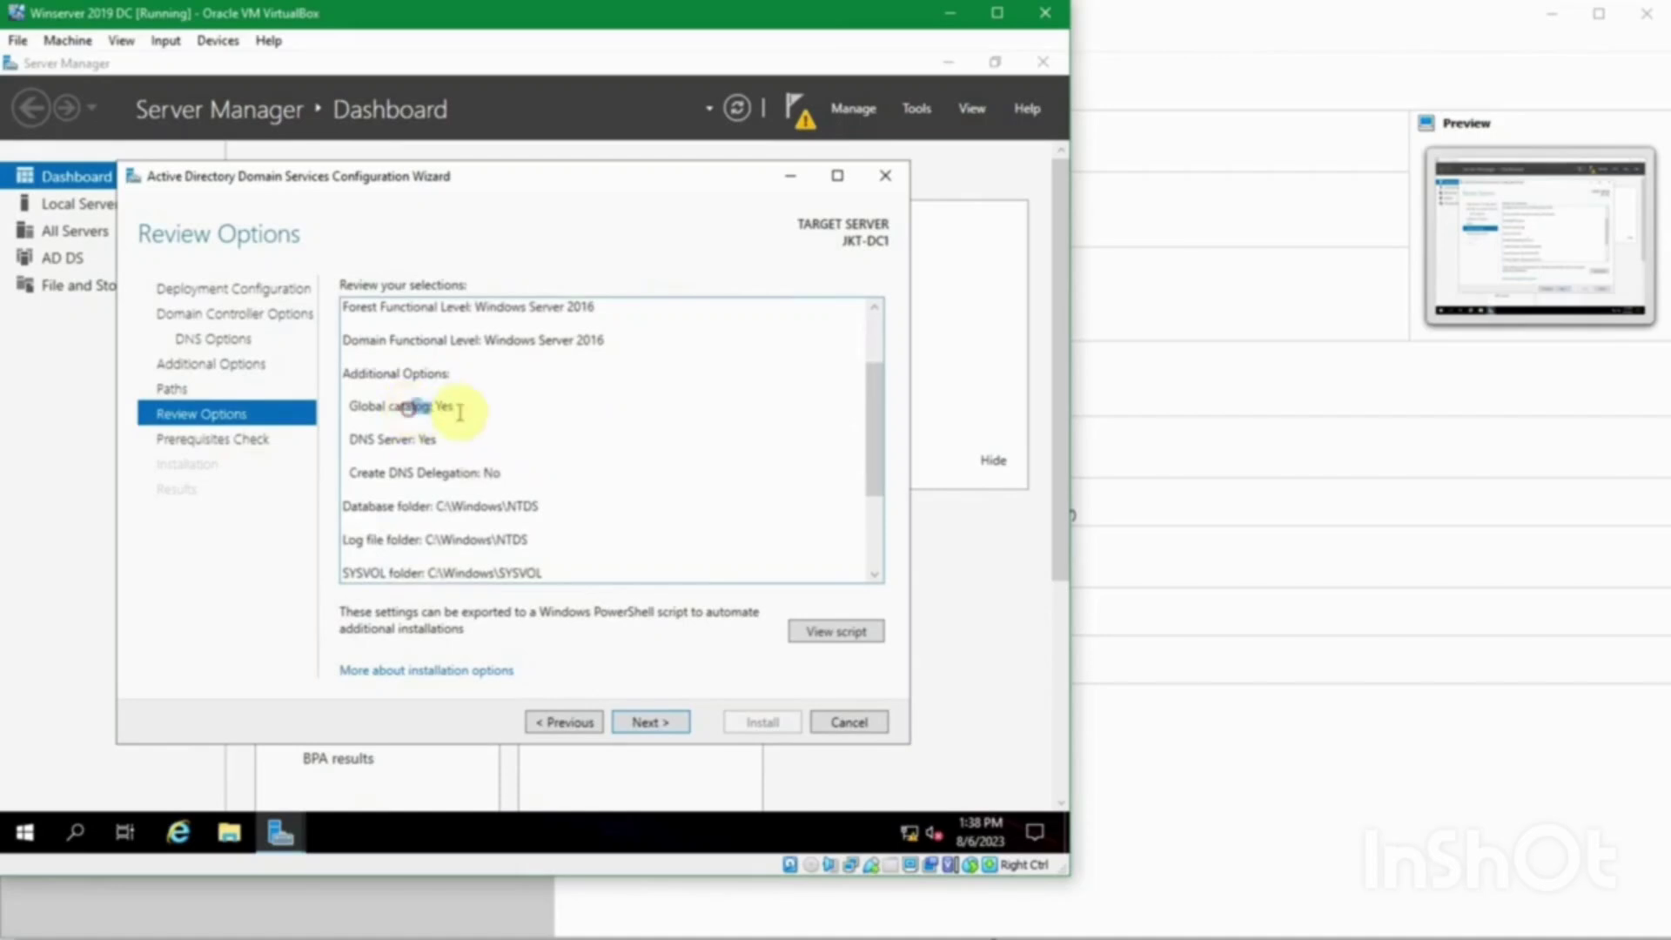
pyautogui.doubleClick(428, 440)
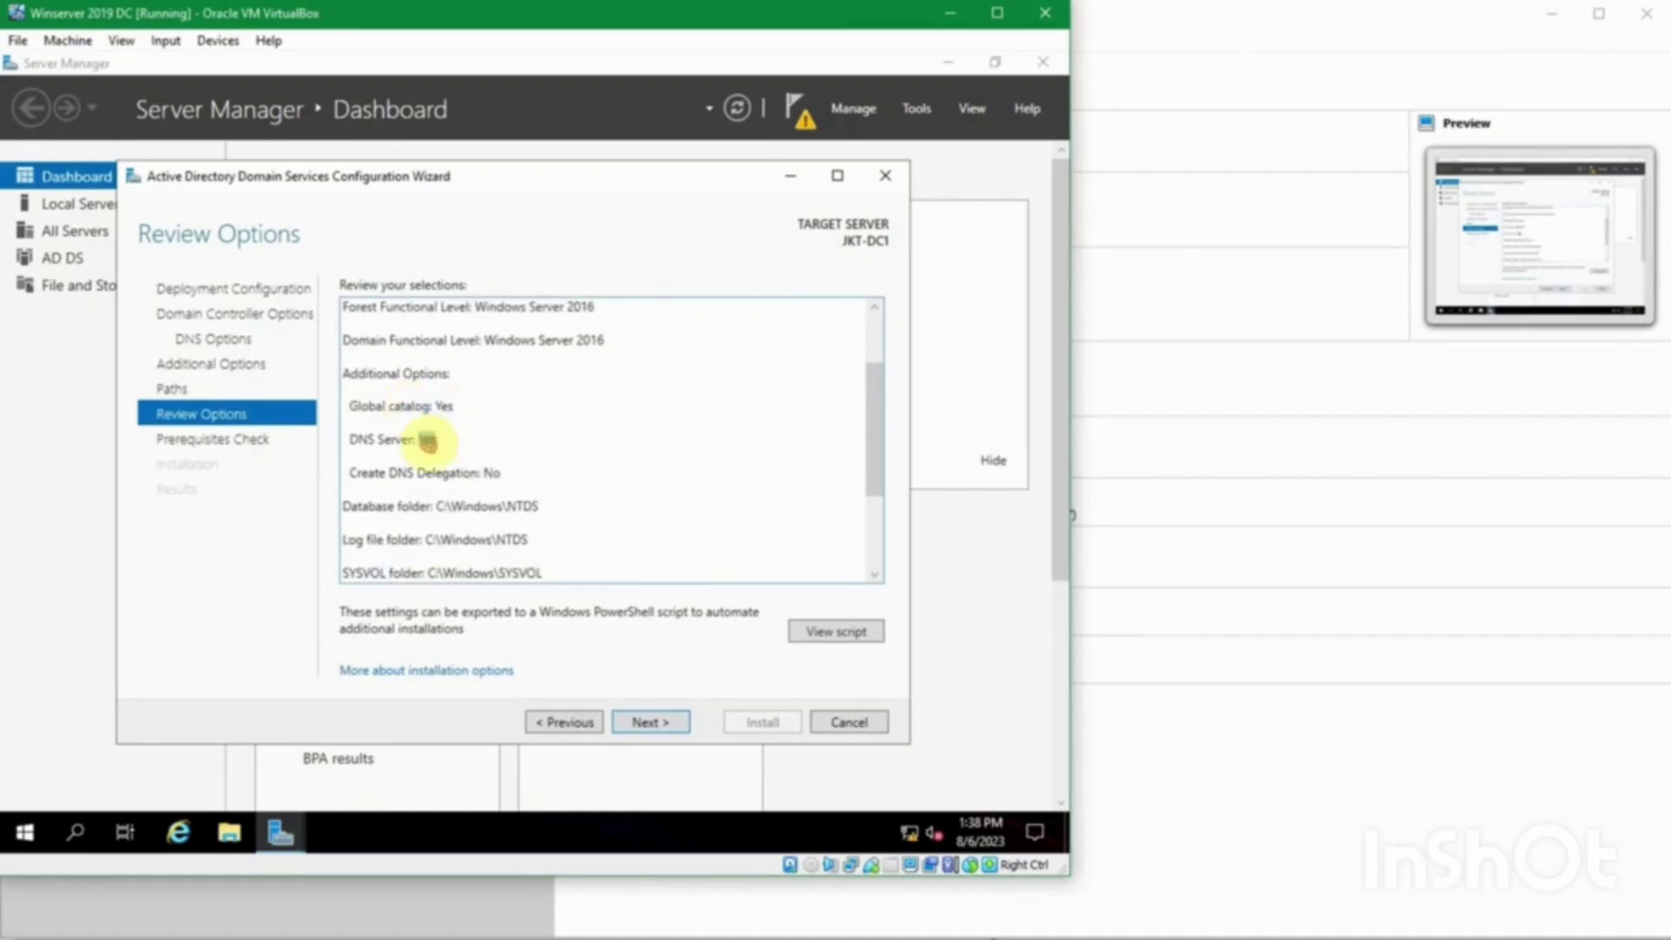
pyautogui.scroll(-1, 574, 479)
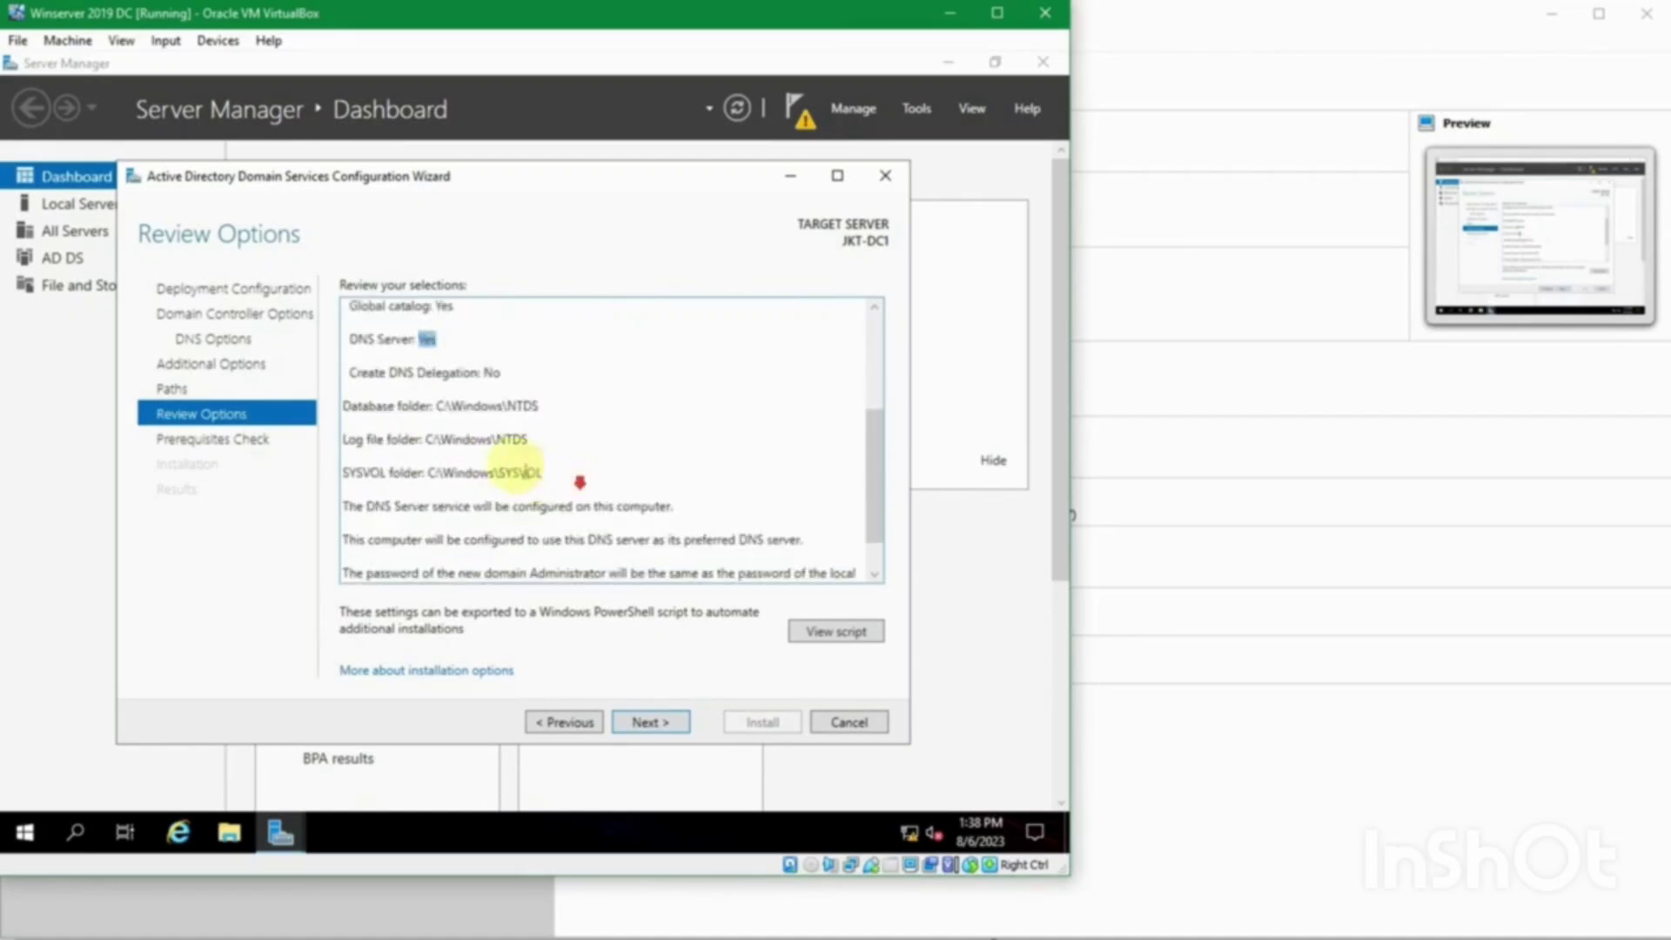
pyautogui.click(512, 385)
pyautogui.scroll(-1, 600, 433)
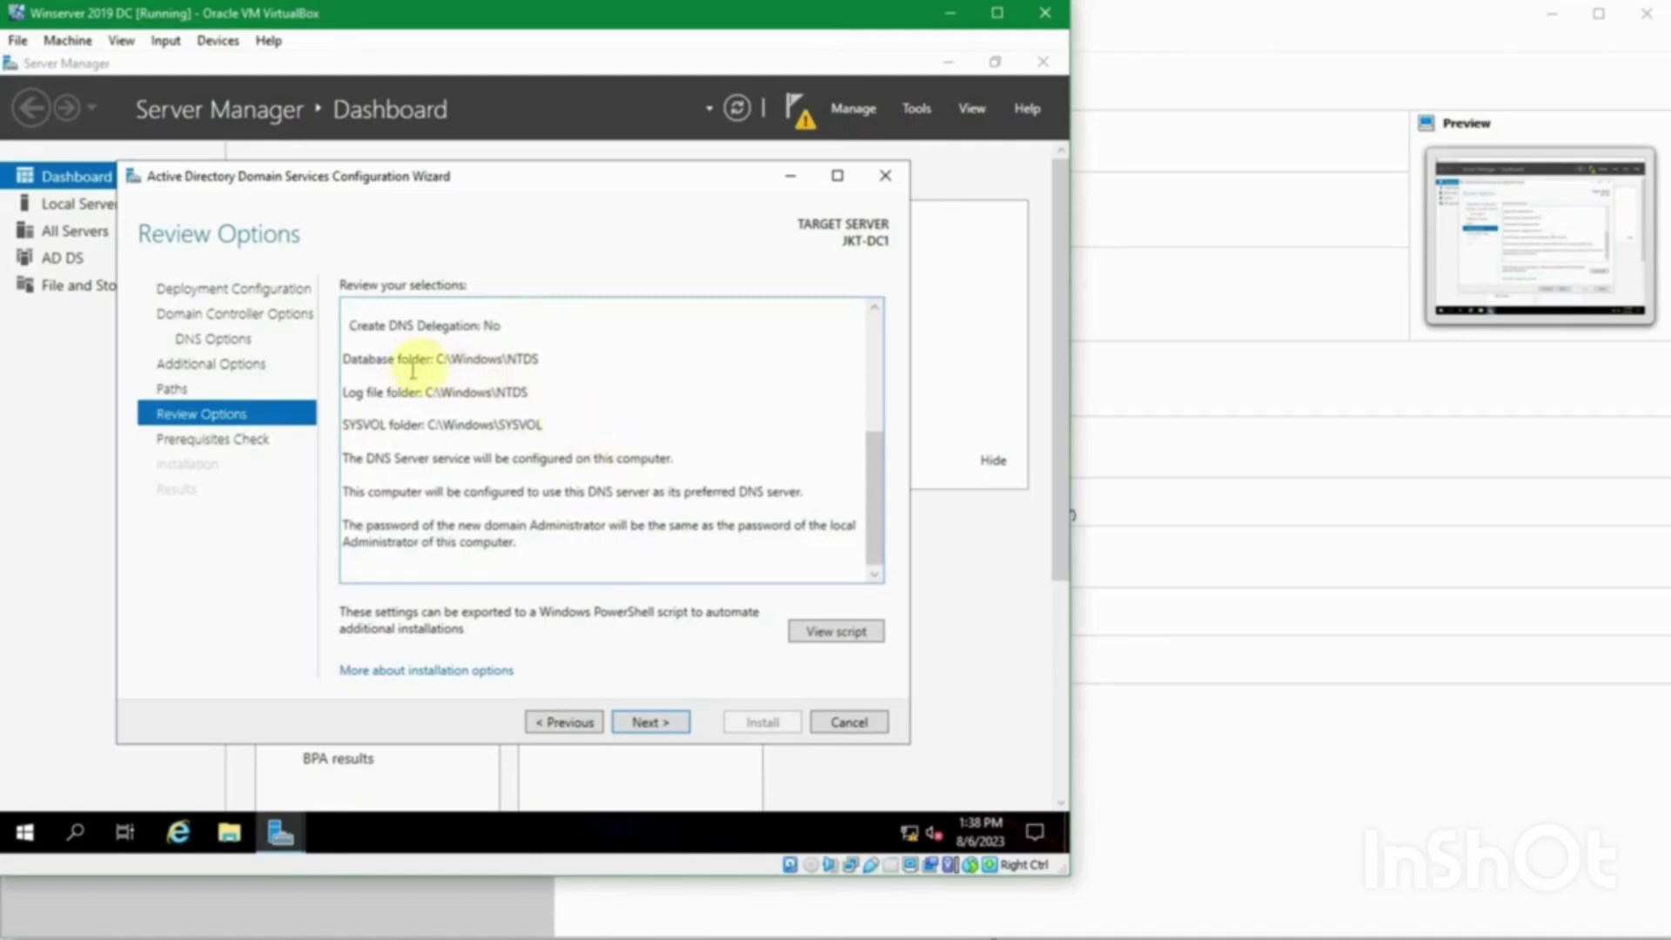
# Step: View the generated Install-ADDSForest PowerShell script in Notepad, then close it
pyautogui.click(840, 632)
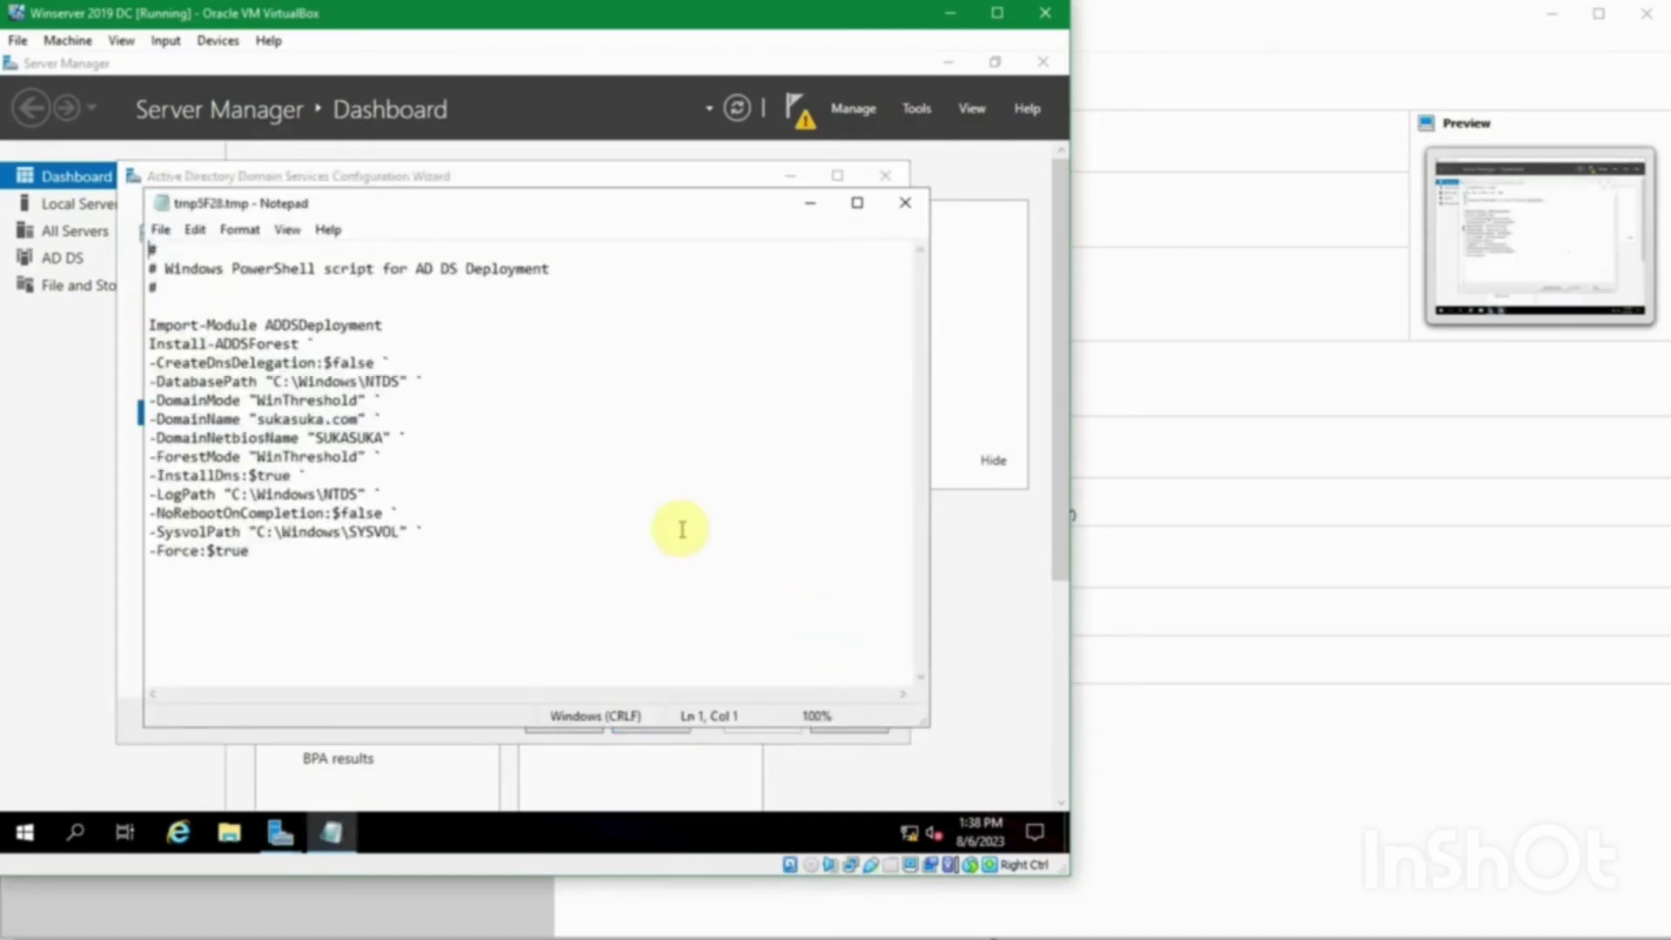
pyautogui.click(602, 581)
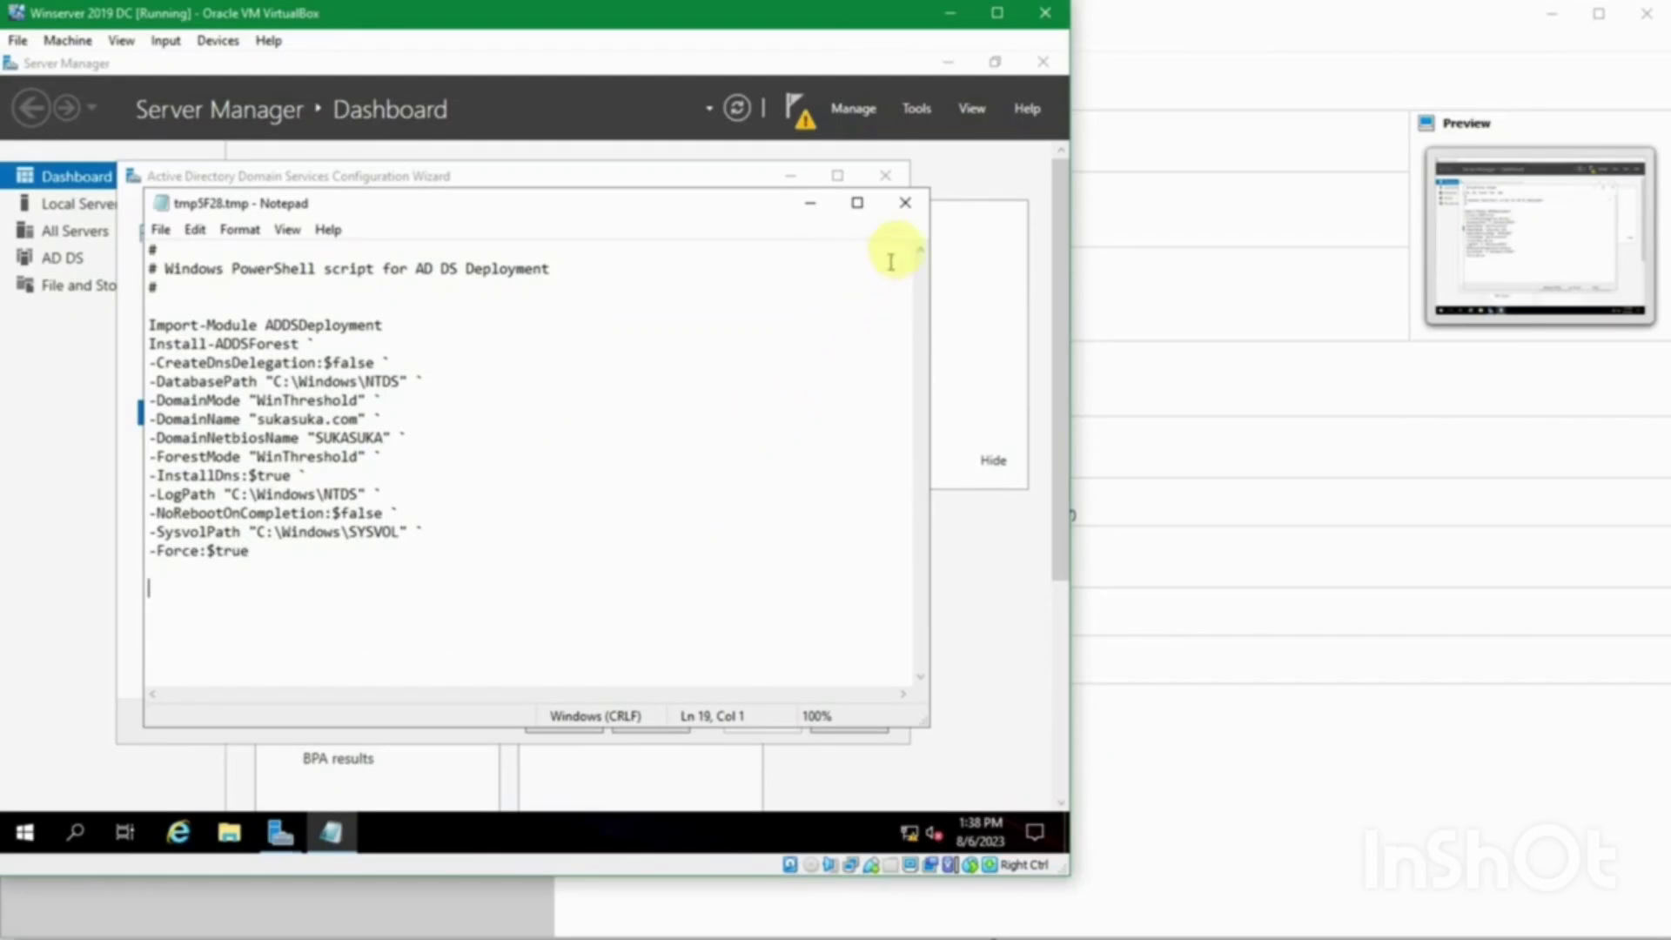
pyautogui.click(903, 206)
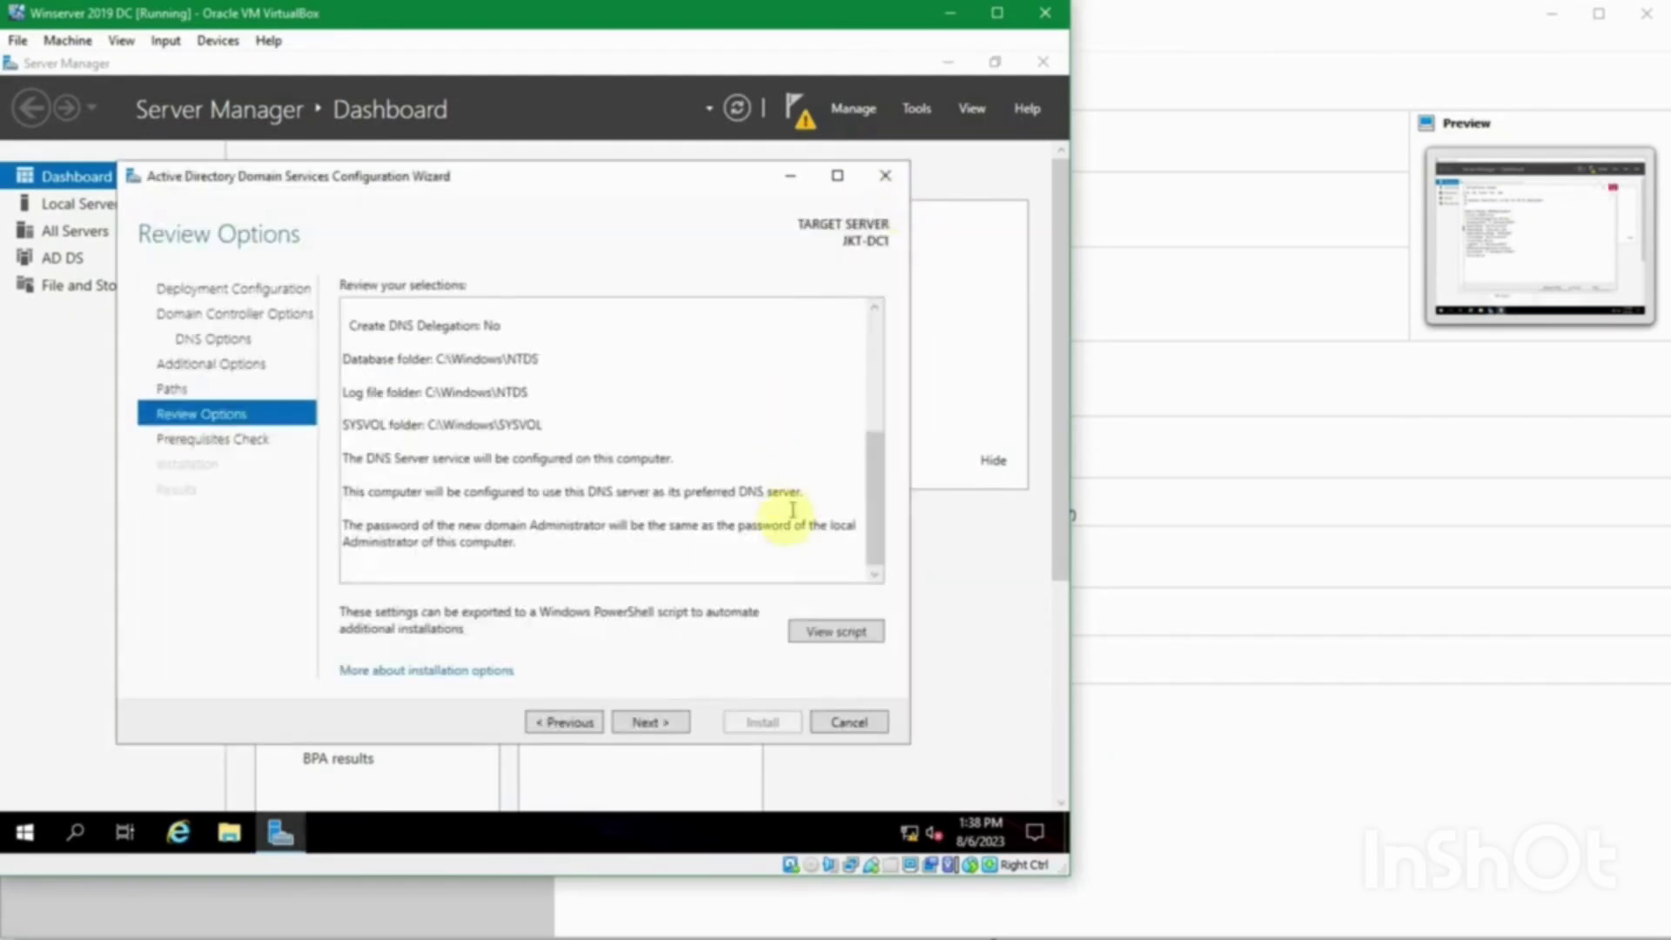
# Step: Run the prerequisites check and read the cryptography, DNS delegation and all-checks-passed results
pyautogui.click(654, 722)
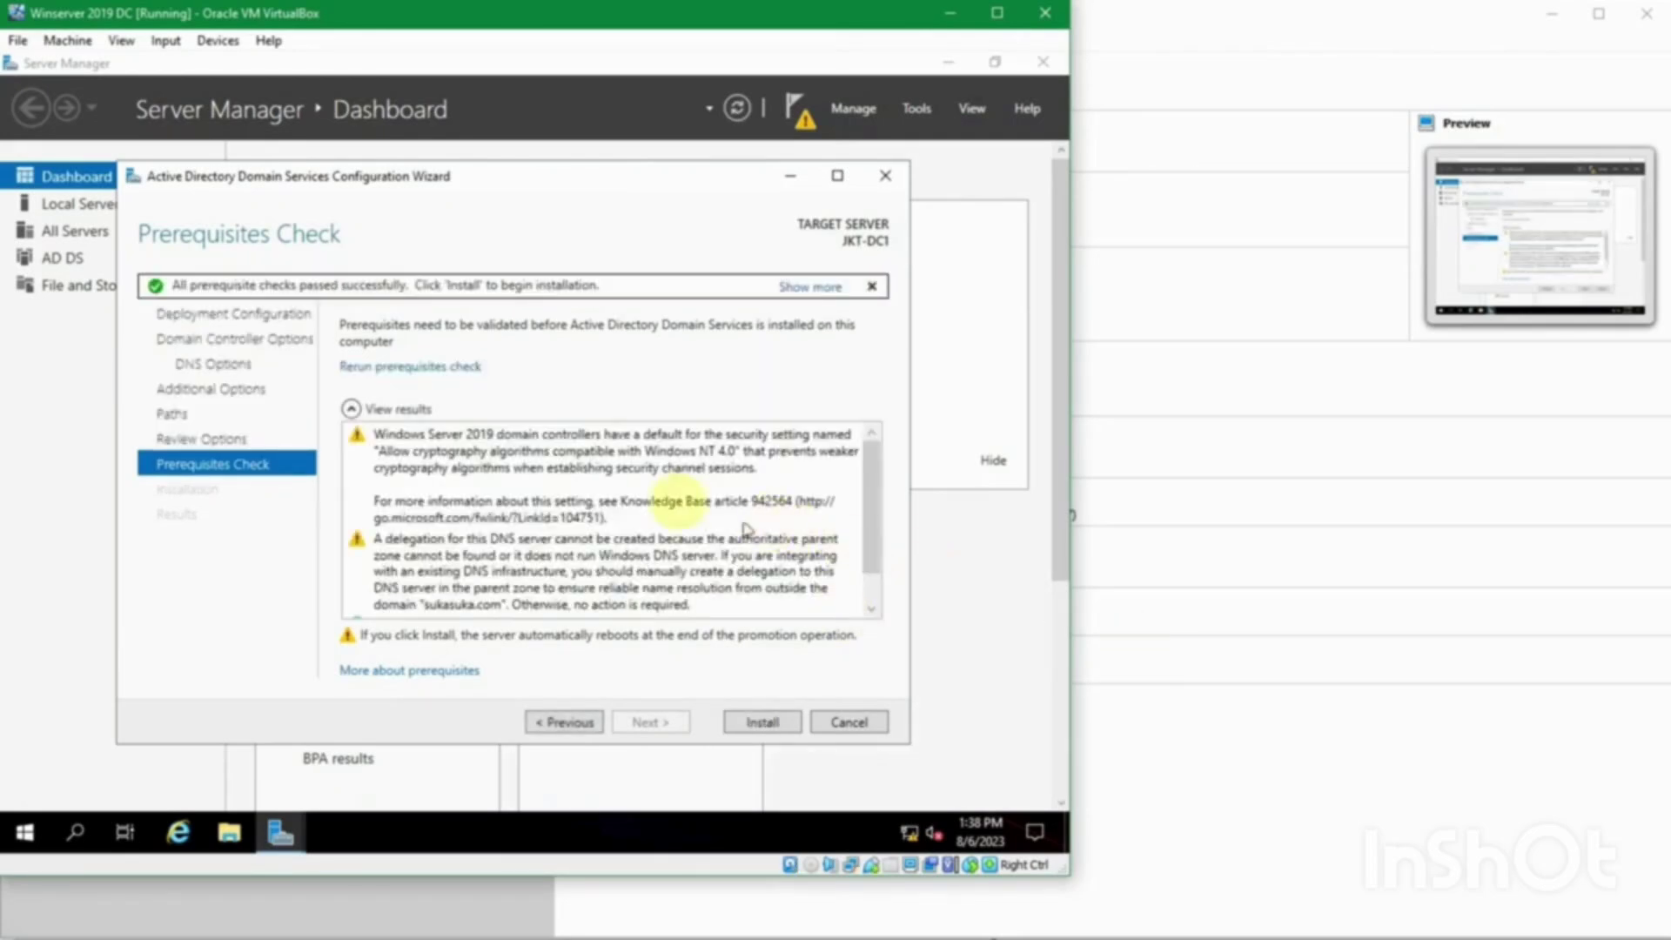
pyautogui.click(661, 478)
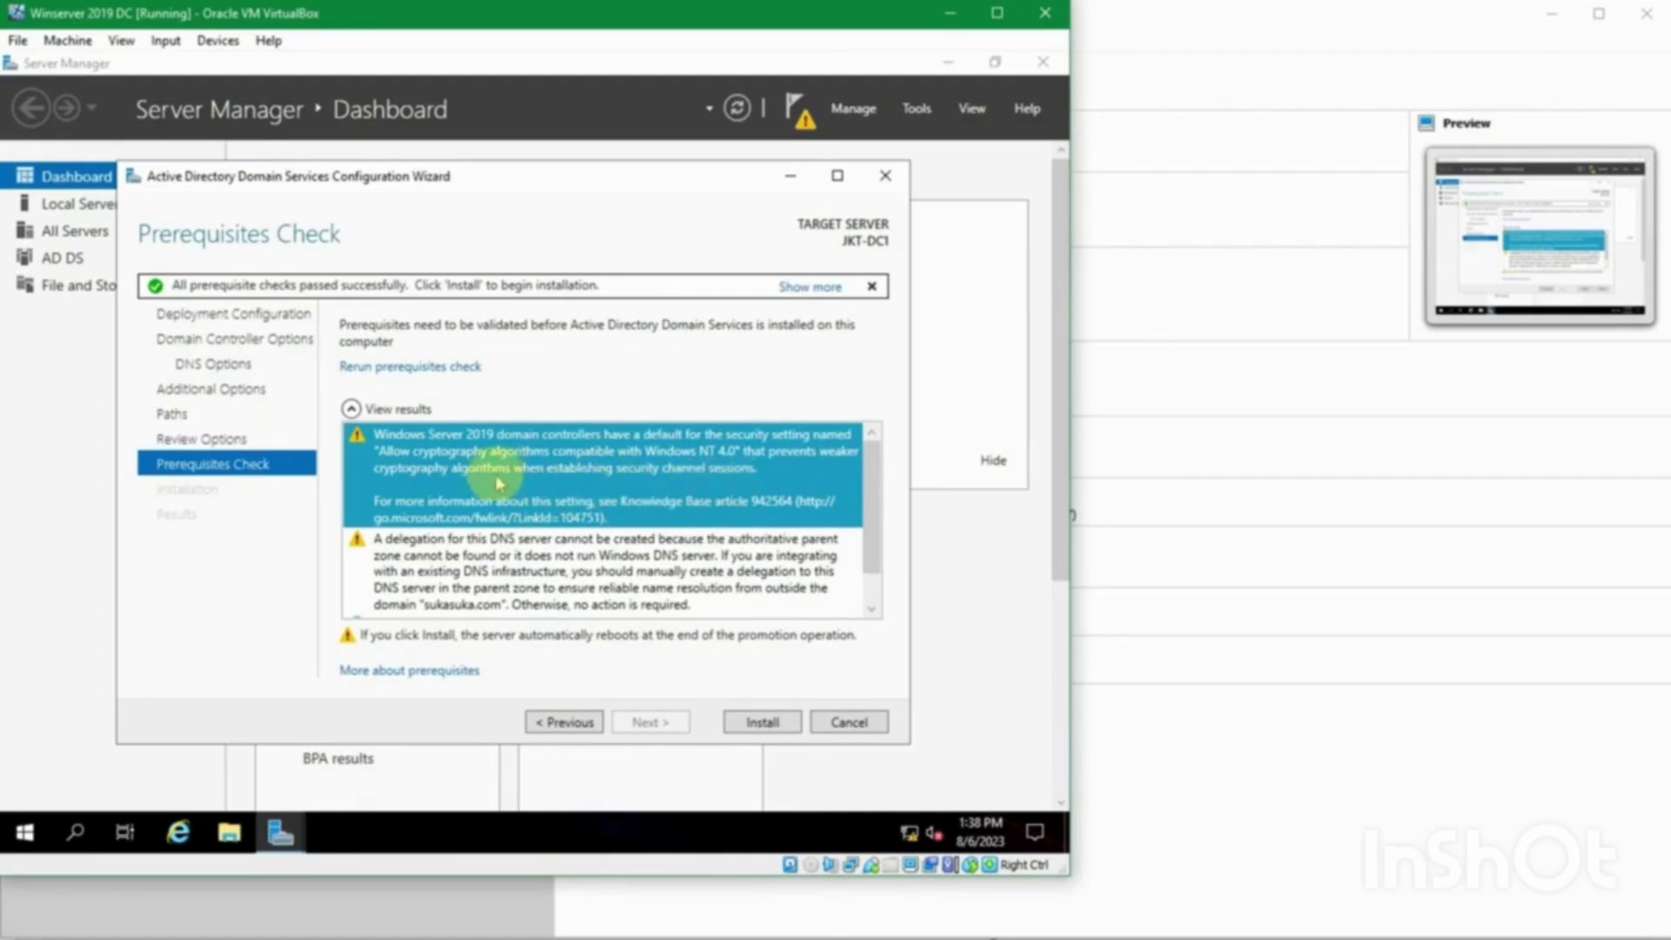
pyautogui.scroll(-1, 590, 495)
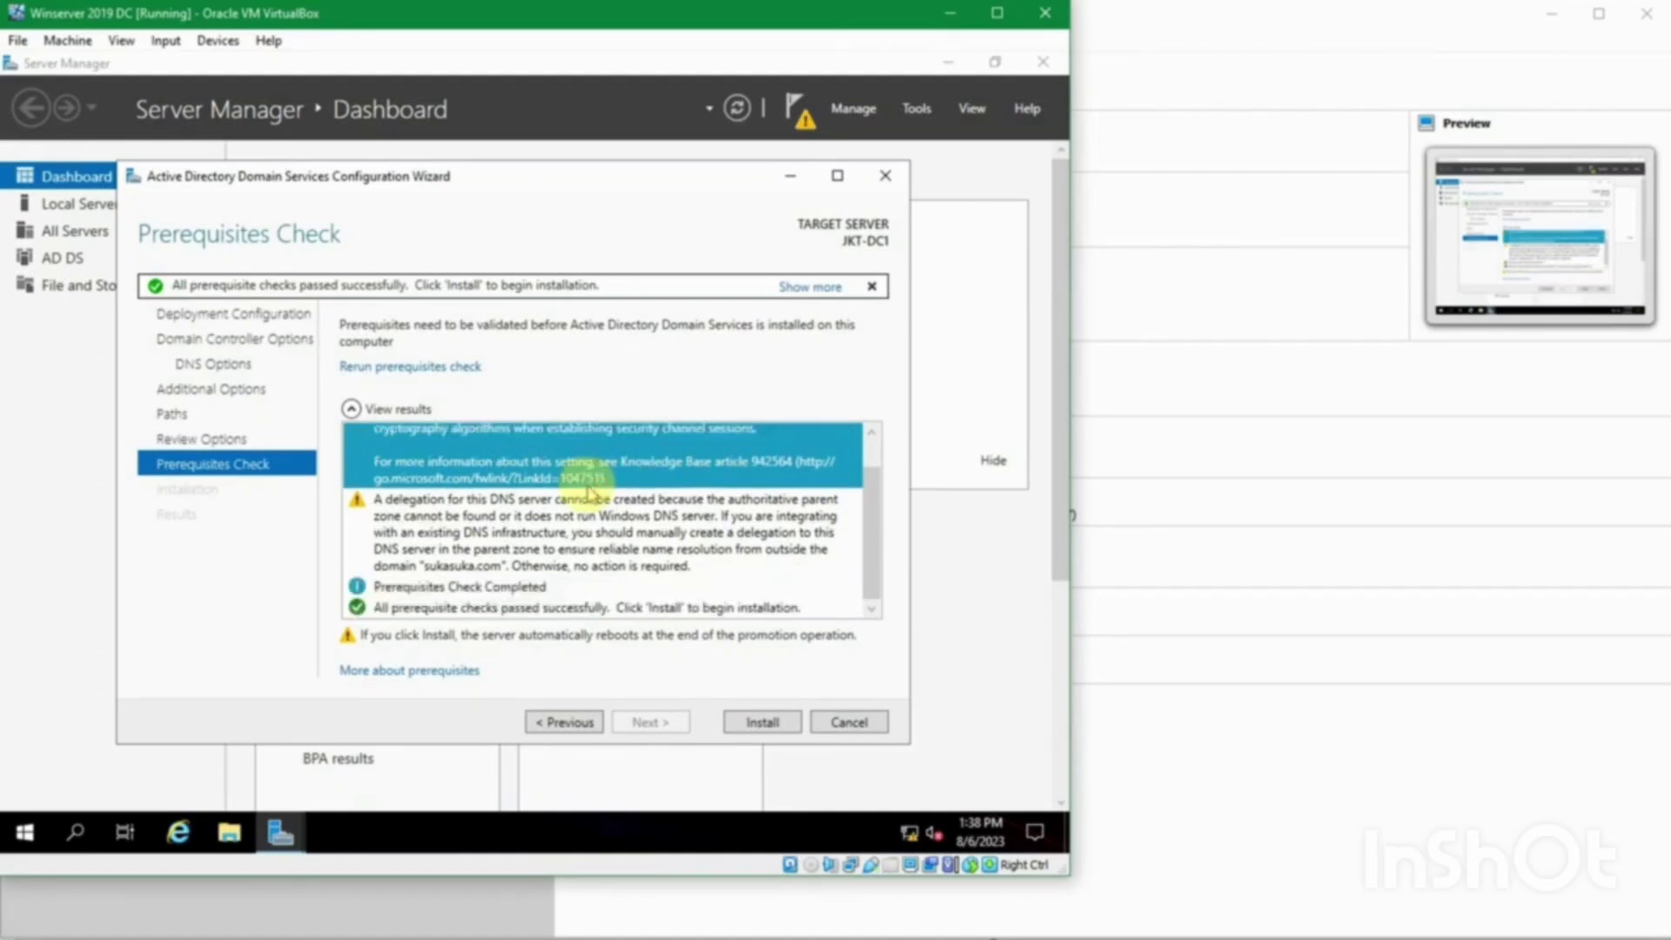
pyautogui.click(590, 504)
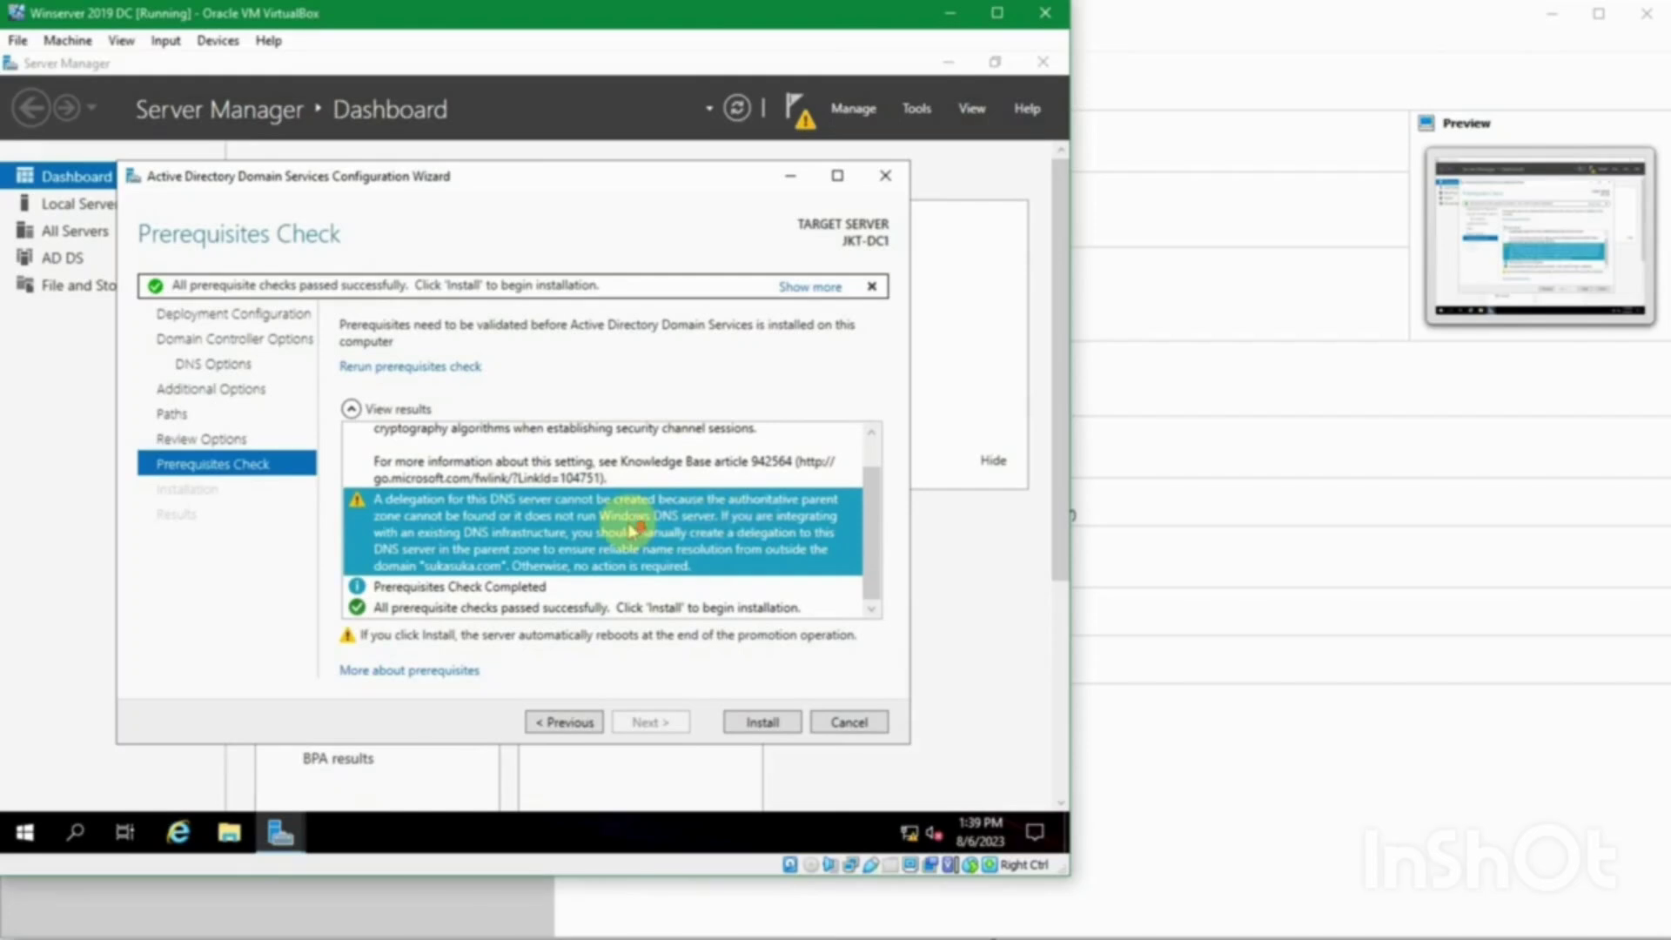
pyautogui.click(546, 606)
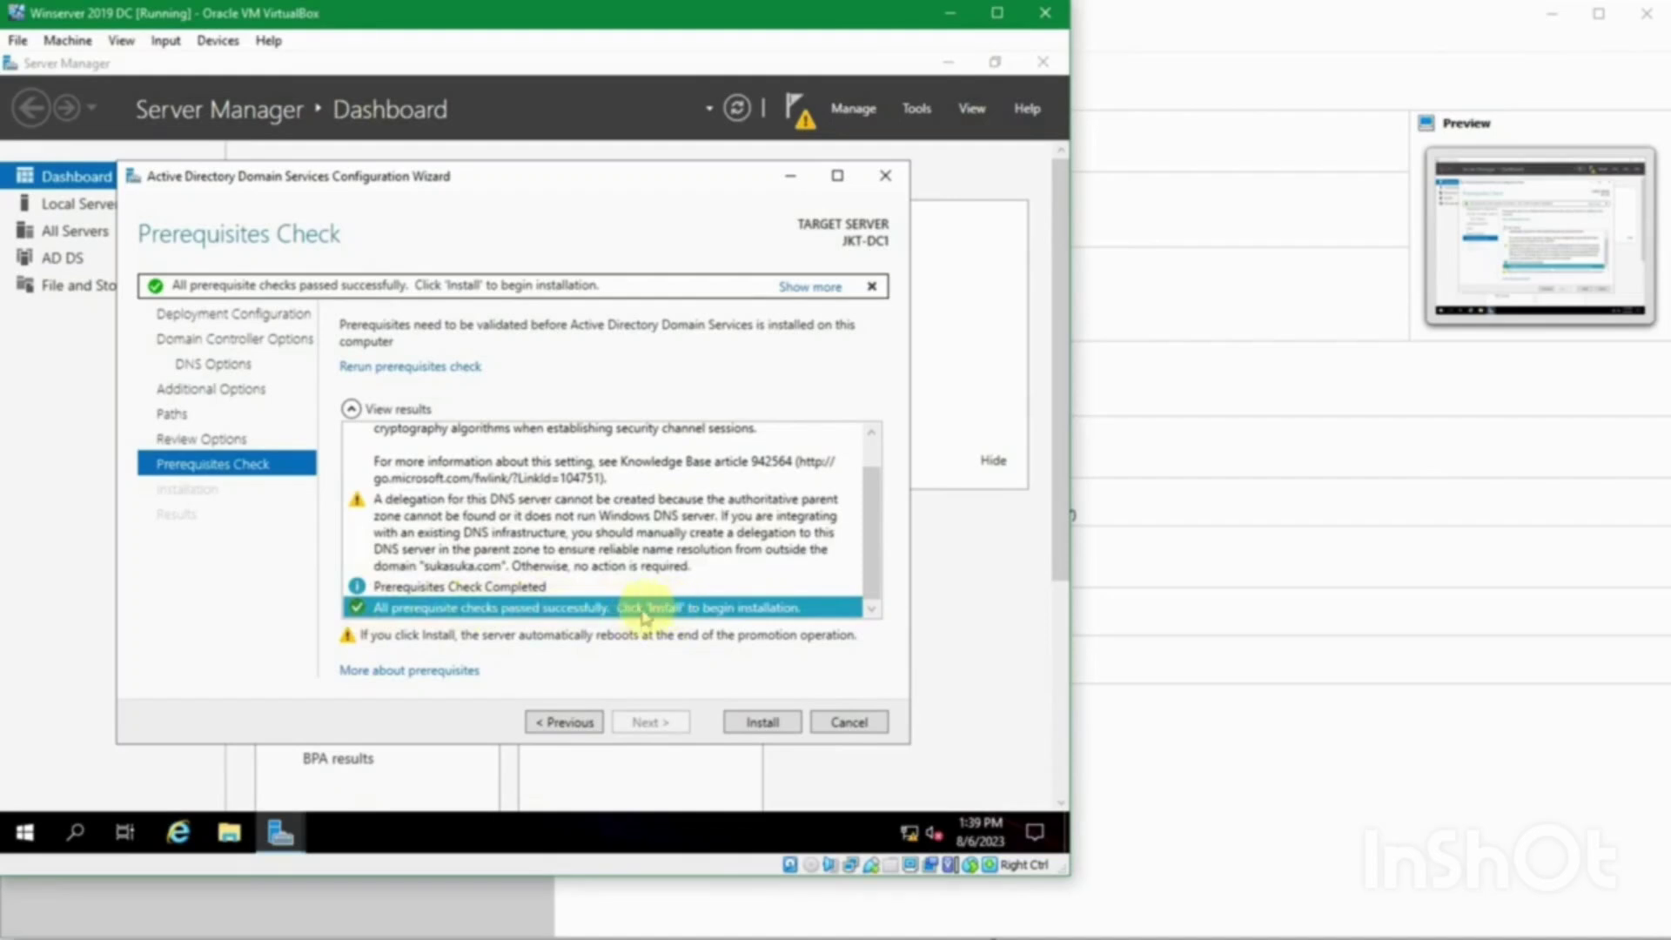
# Step: Install AD DS, dismiss the sign-out notice, and let JKT-DC1 restart as a domain controller
pyautogui.click(750, 723)
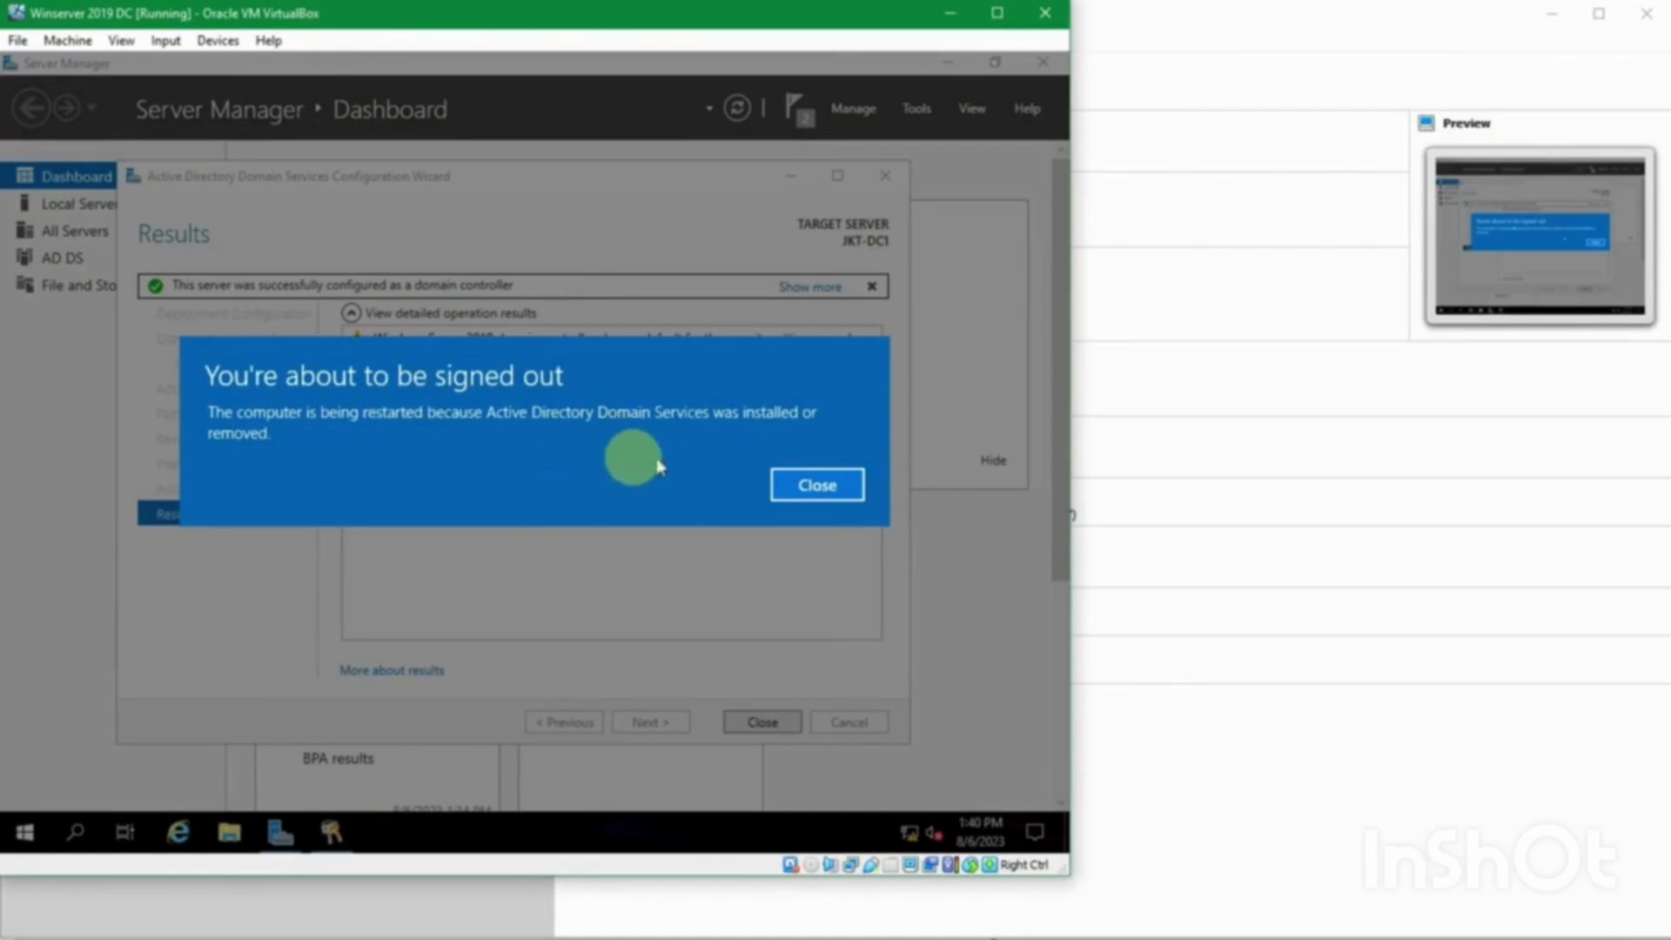
pyautogui.click(815, 485)
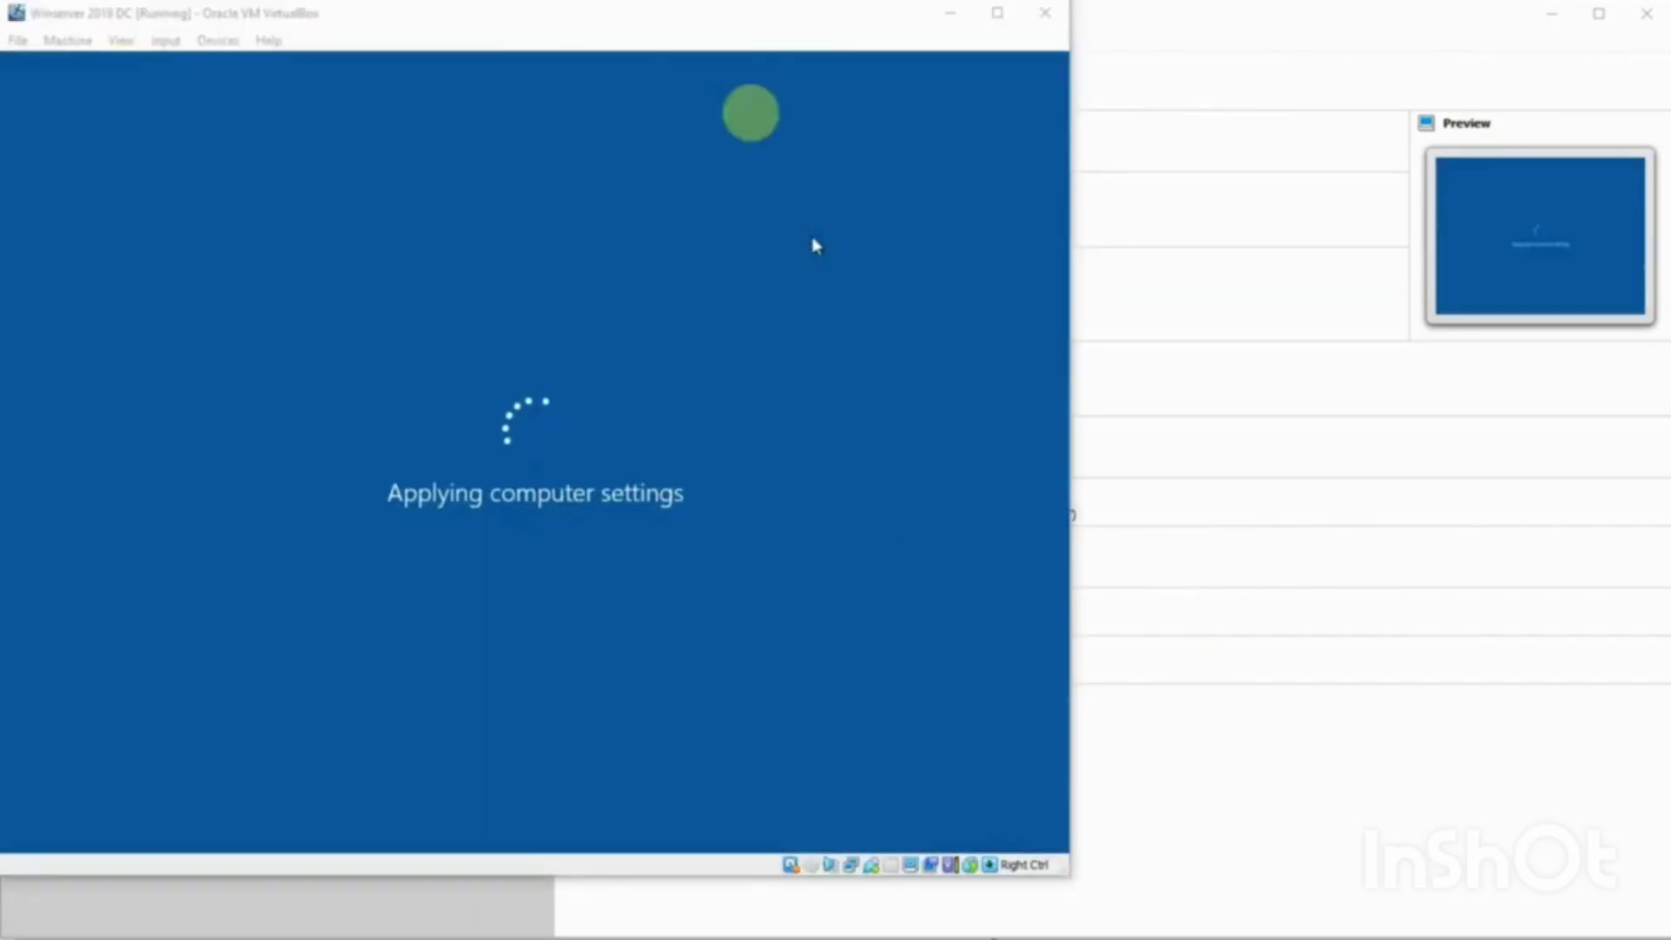
# Step: Sign in to the restarted JKT-DC1 as SUKASUKA Administrator with the account password
pyautogui.click(702, 33)
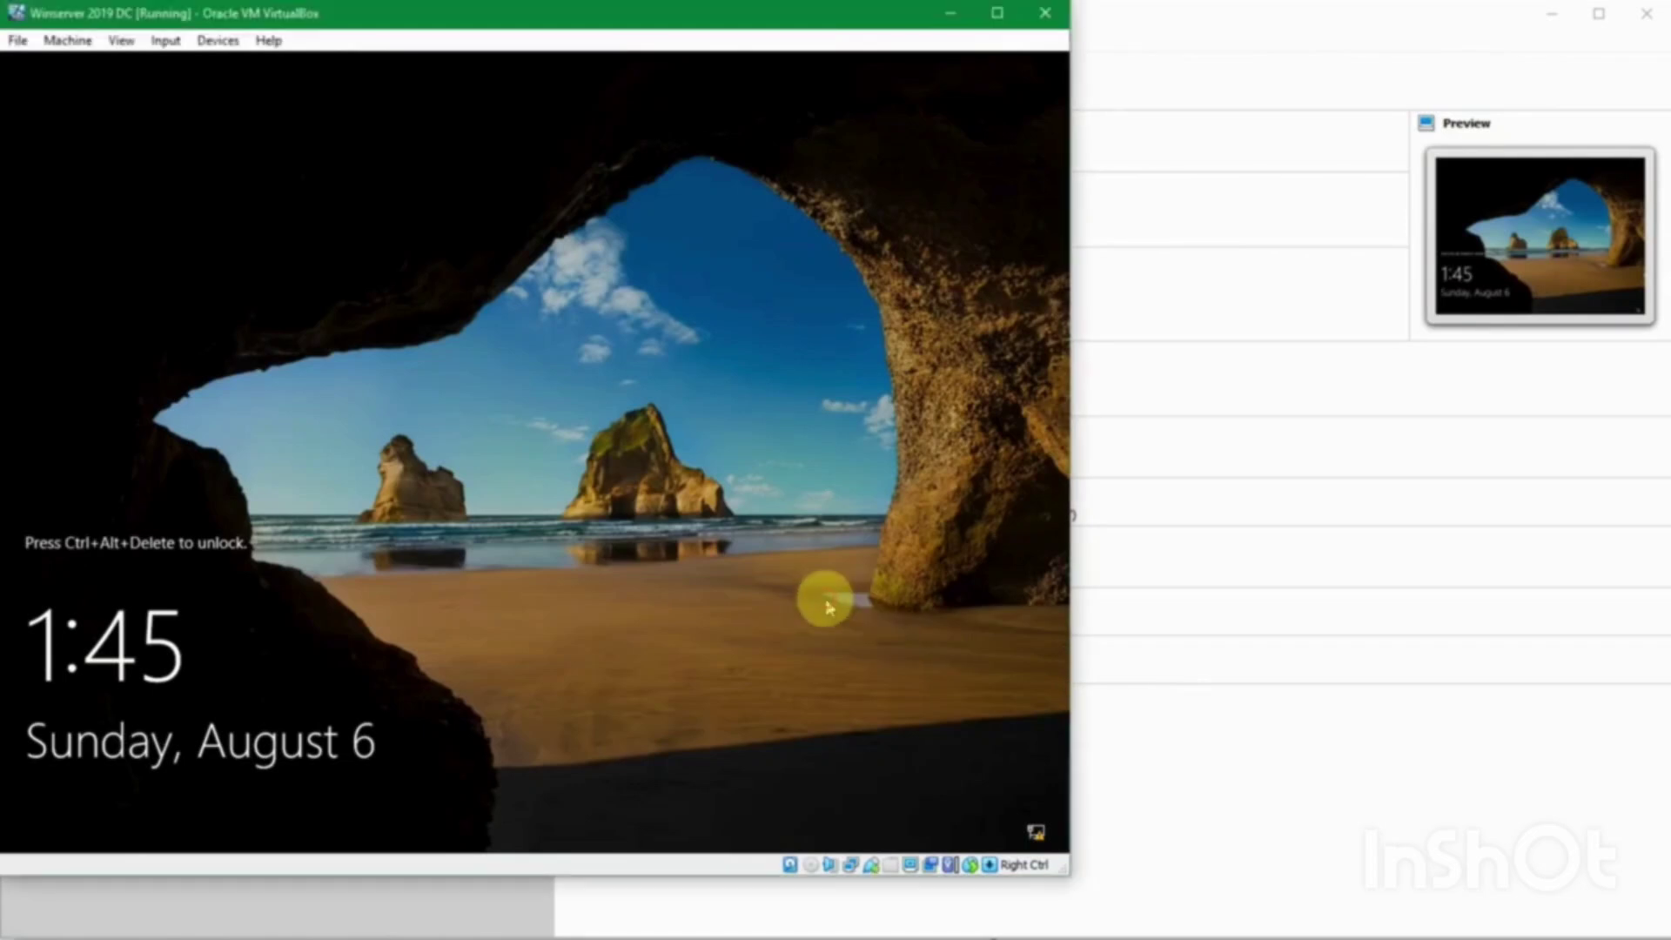
pyautogui.hotkey('ctrl', 'alt', 'Delete')
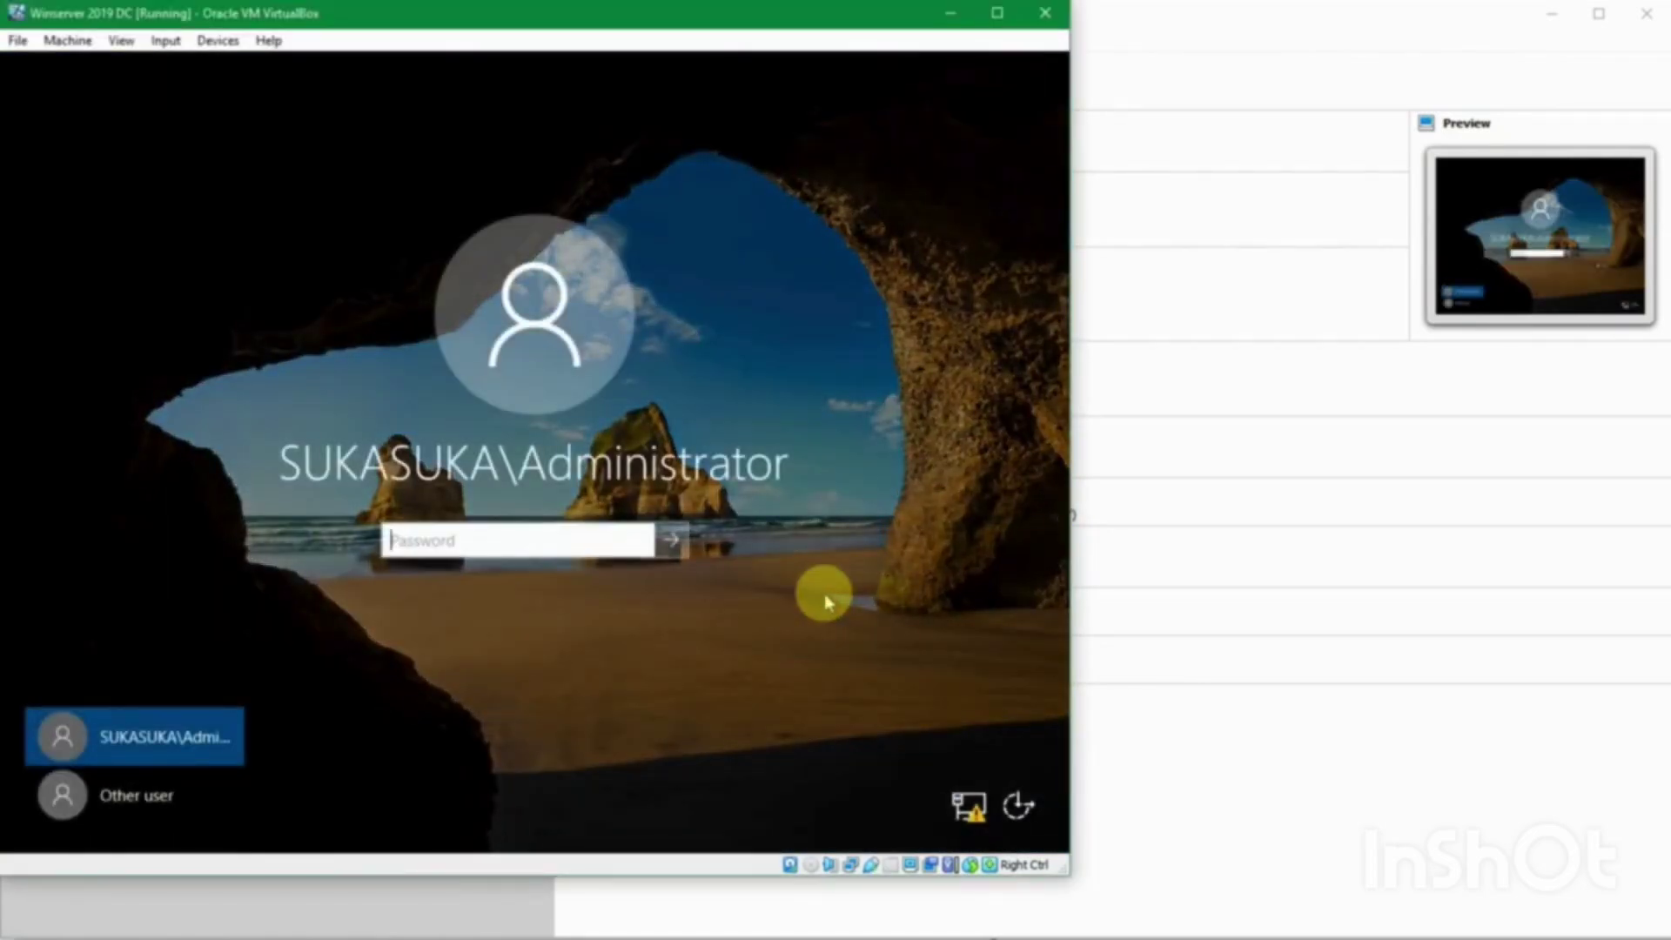
pyautogui.write('••')
pyautogui.press('Return')
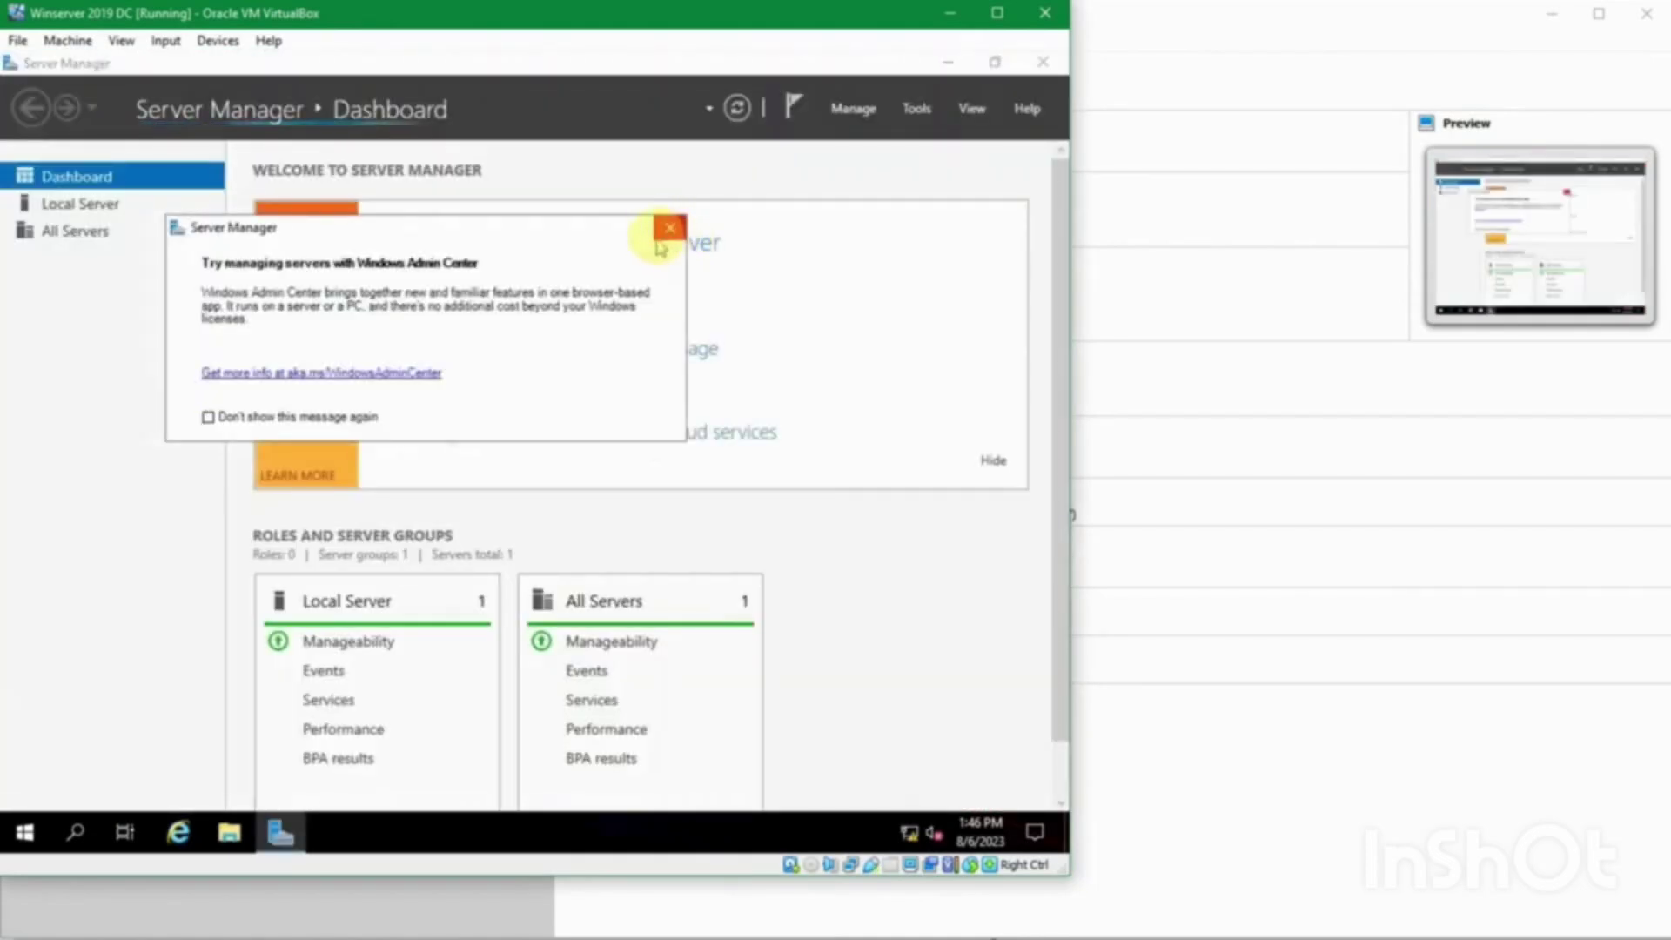
# Step: Close the Windows Admin Center popup and view Local Server showing domain sukasuka.com
pyautogui.click(667, 228)
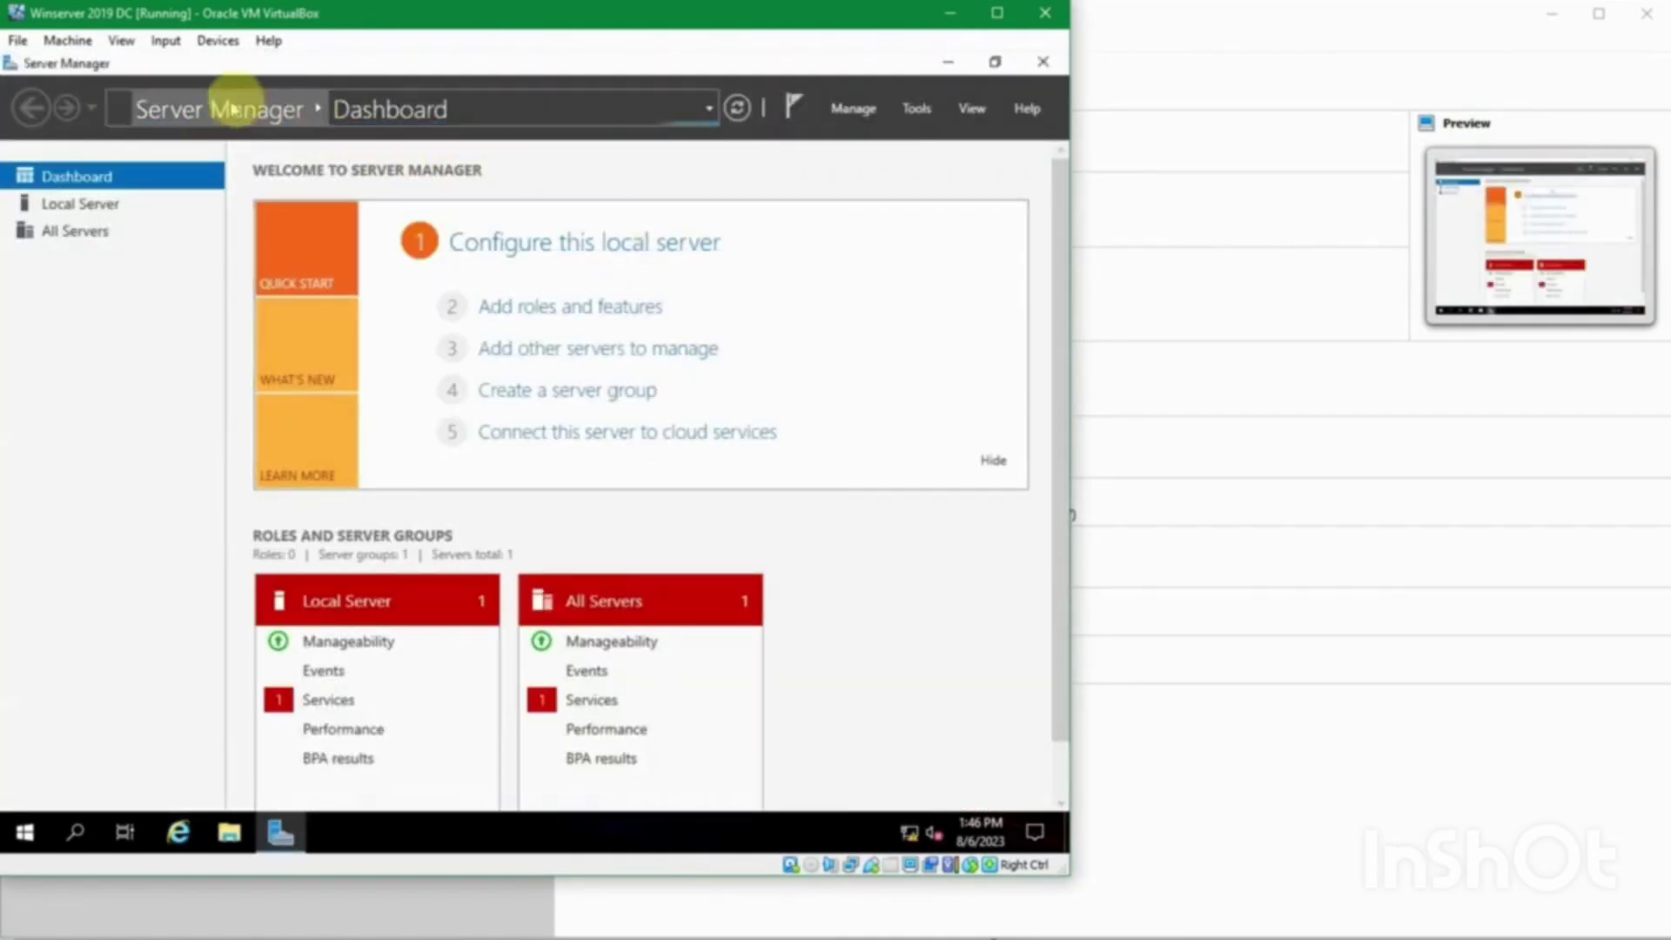
pyautogui.click(133, 209)
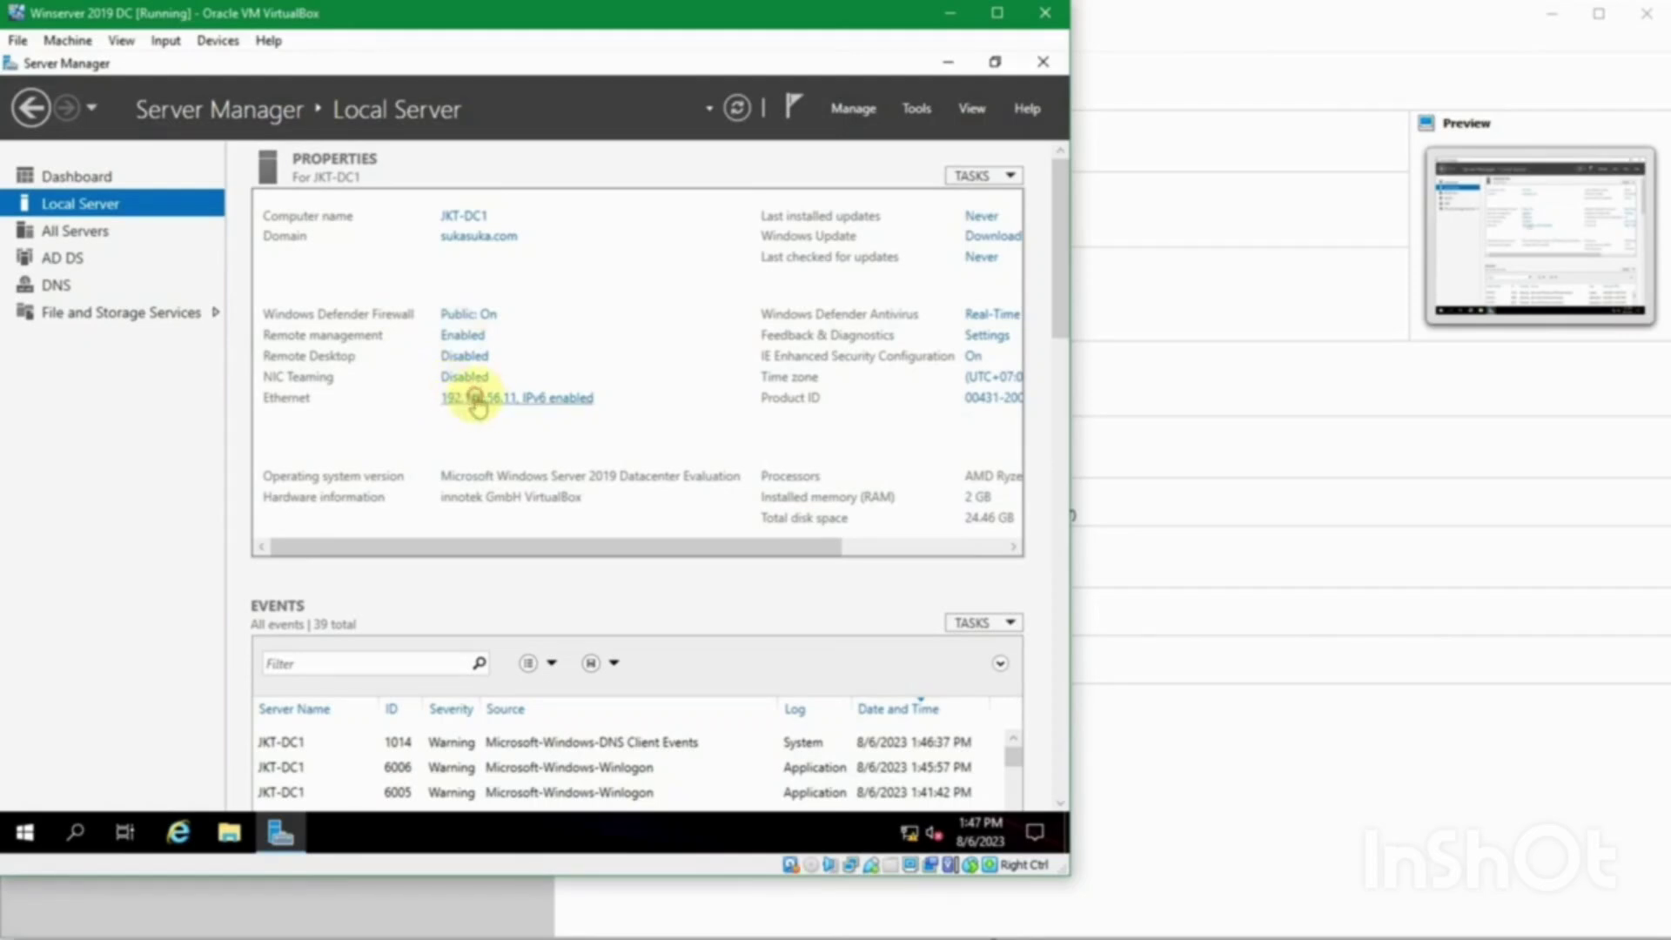
# Step: Uncheck Internet Protocol Version 6 in the Ethernet adapter's properties and close Network Connections
pyautogui.click(476, 402)
pyautogui.click(305, 277)
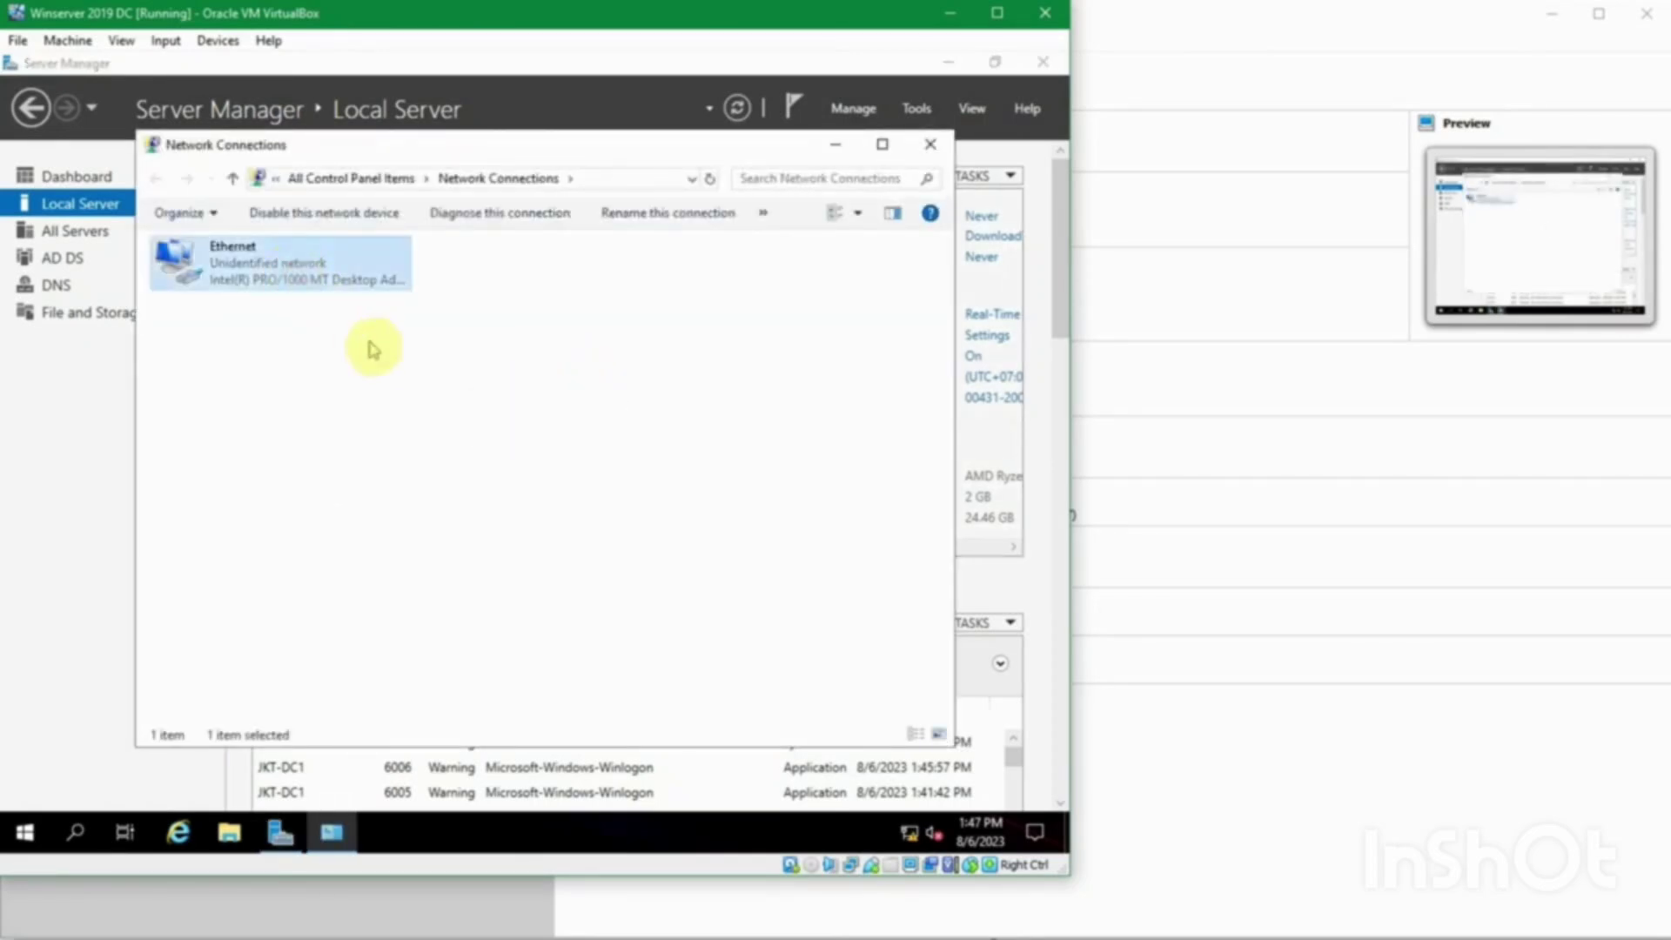
pyautogui.press('Return')
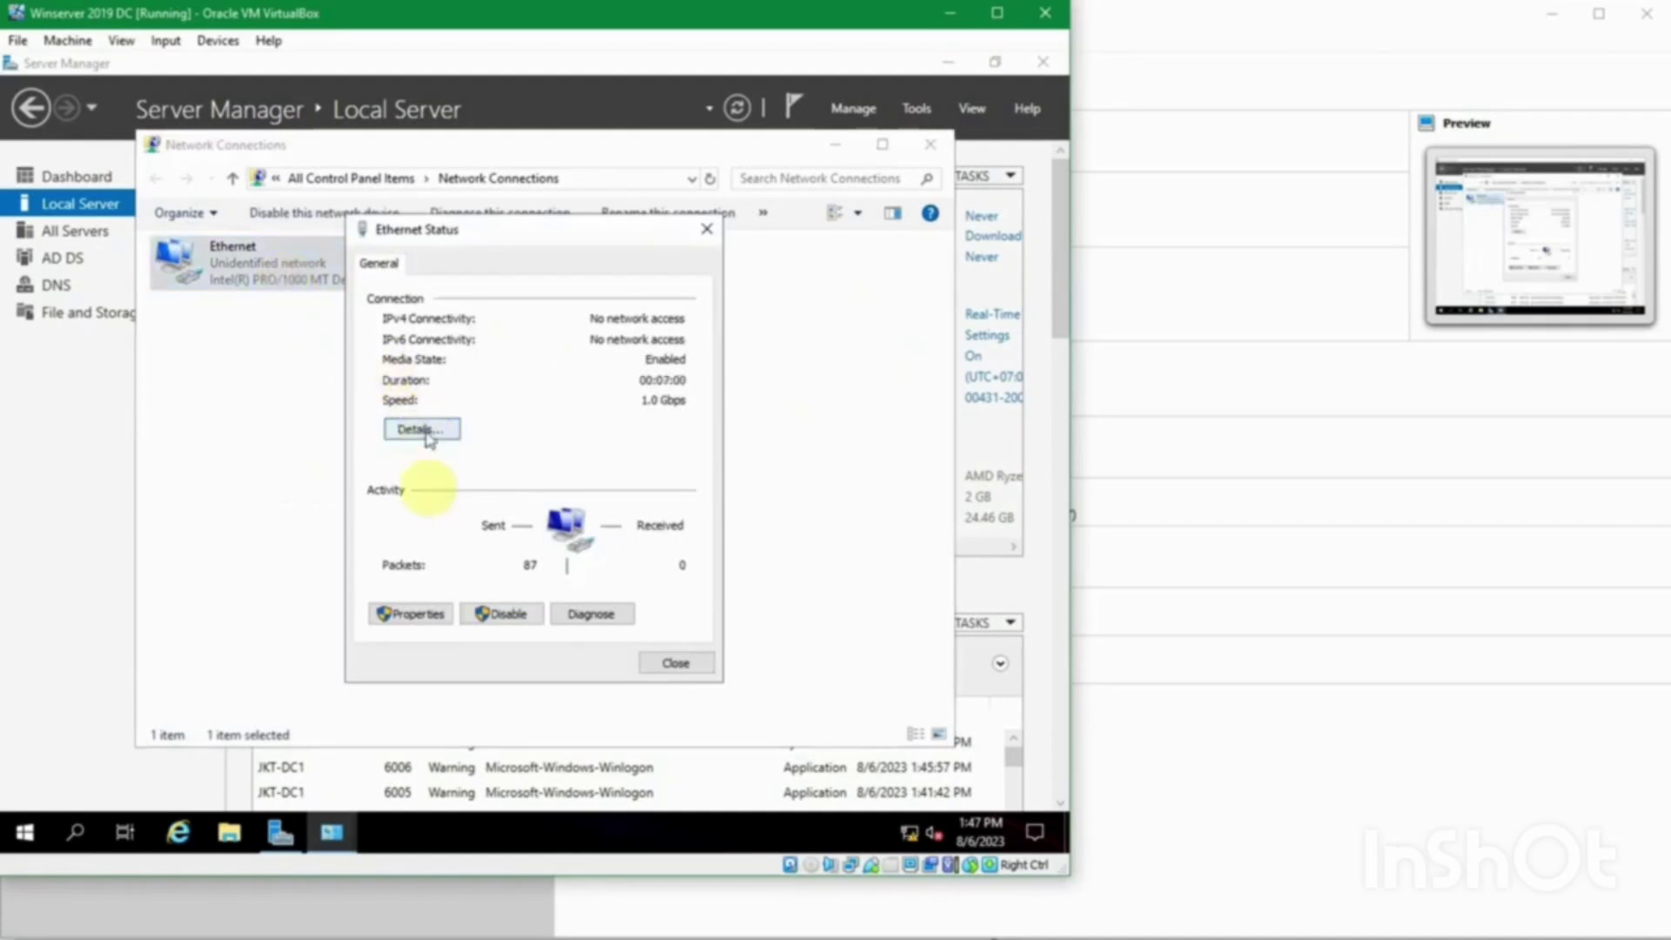
pyautogui.click(428, 613)
pyautogui.scroll(-1, 467, 512)
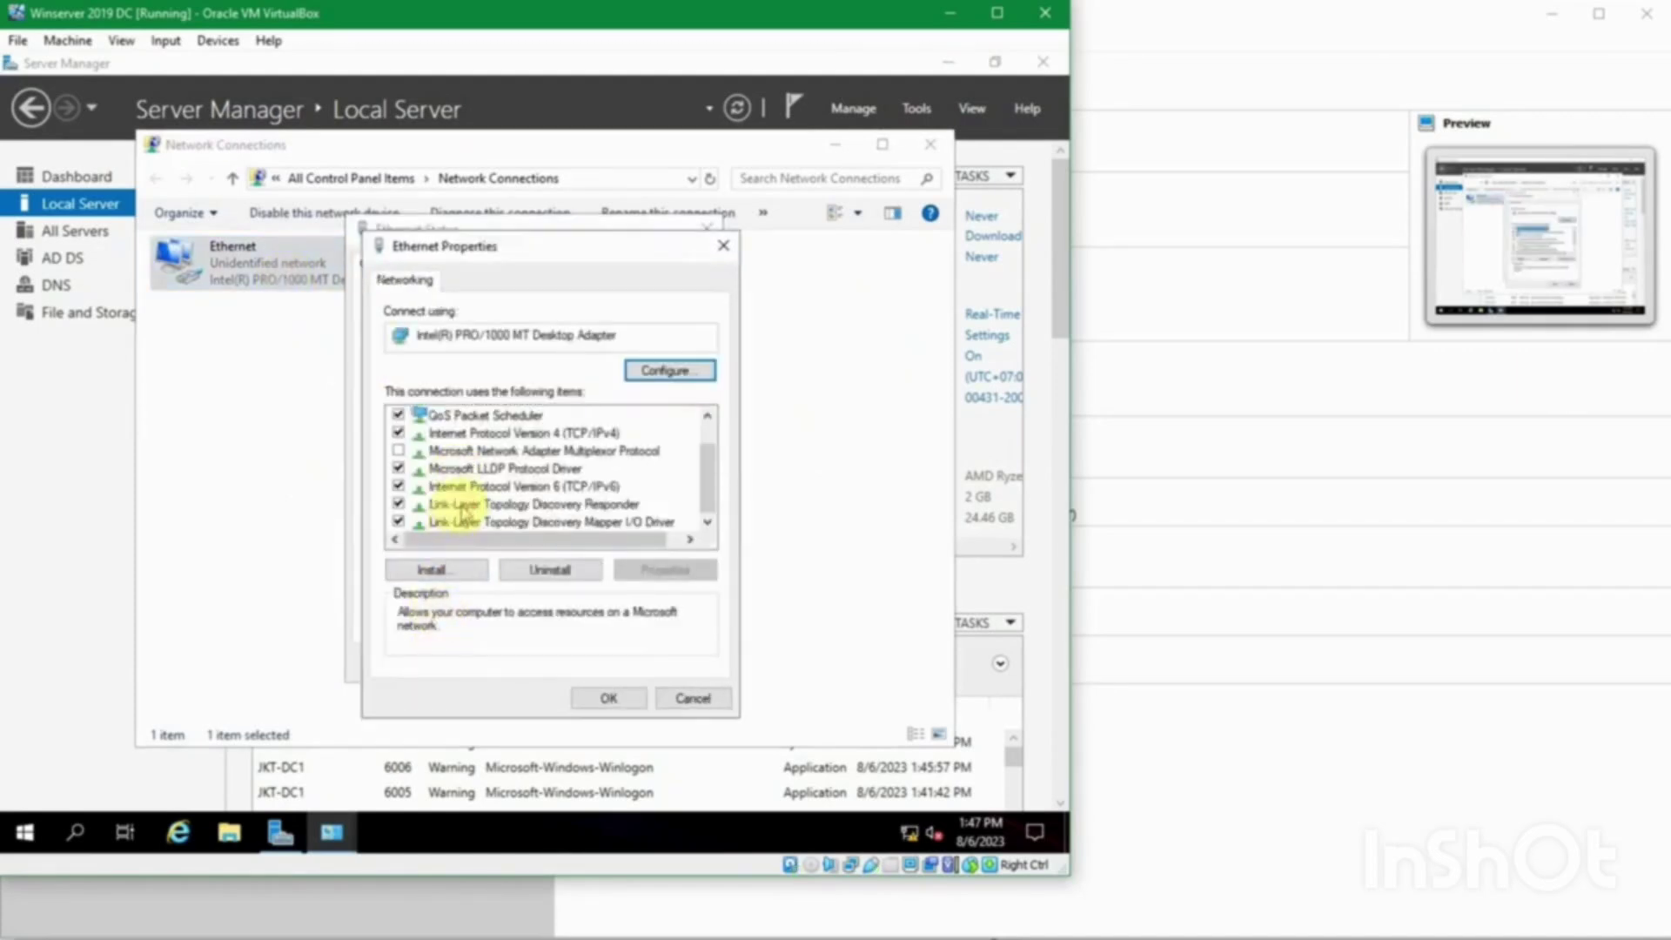
pyautogui.click(407, 486)
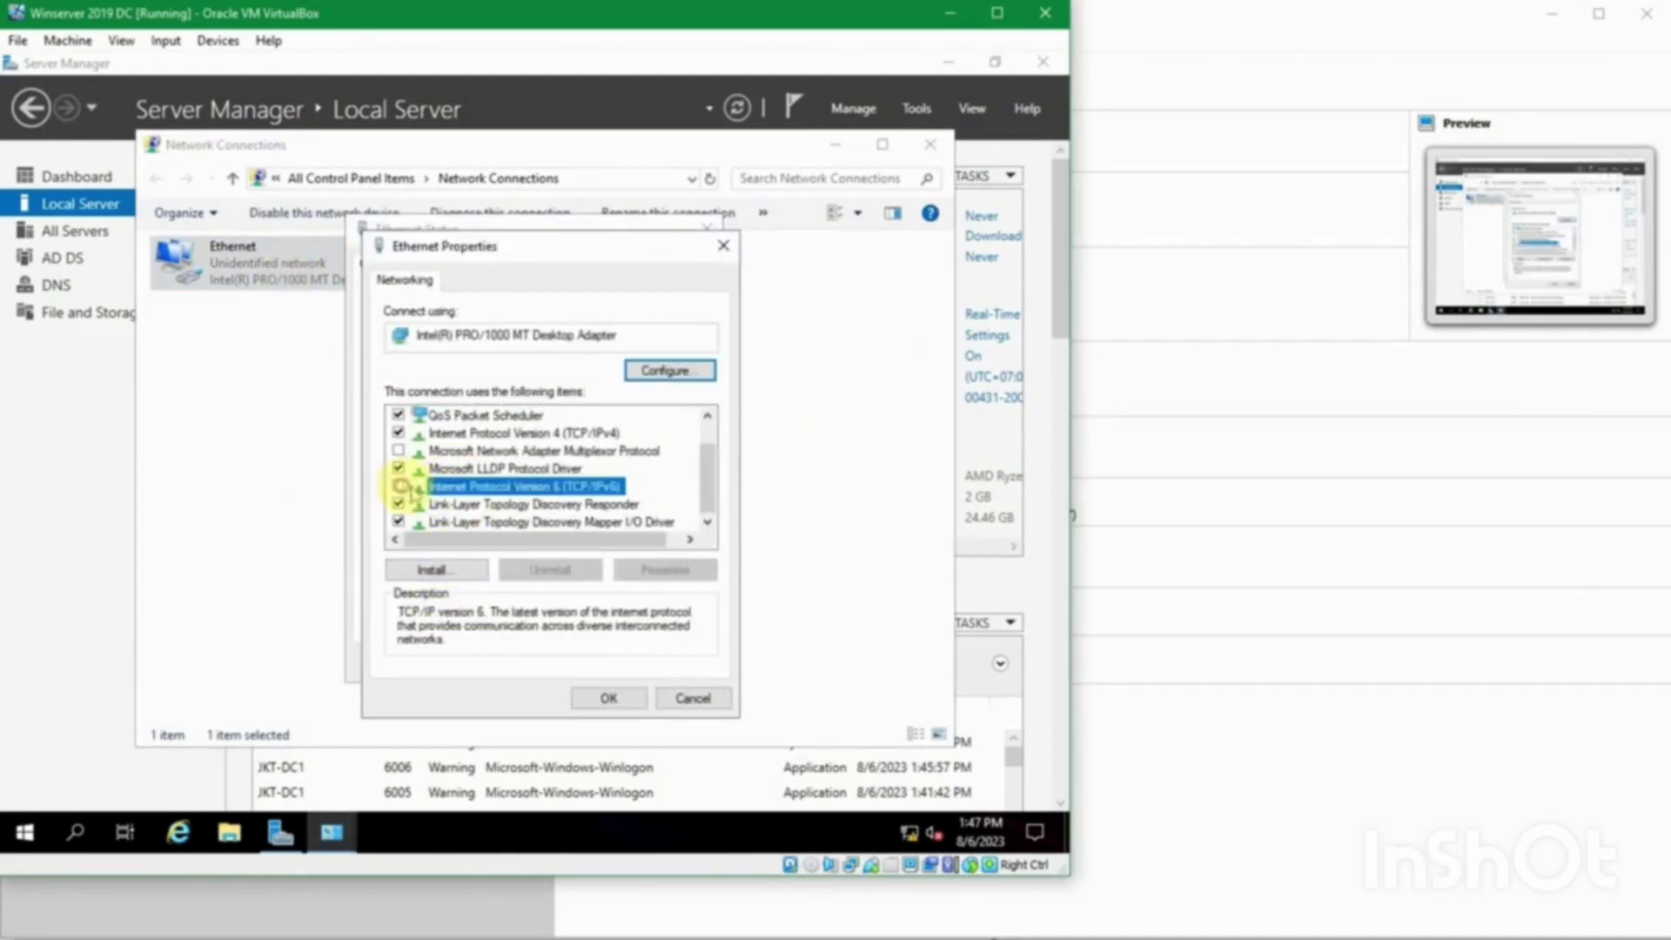
pyautogui.click(630, 693)
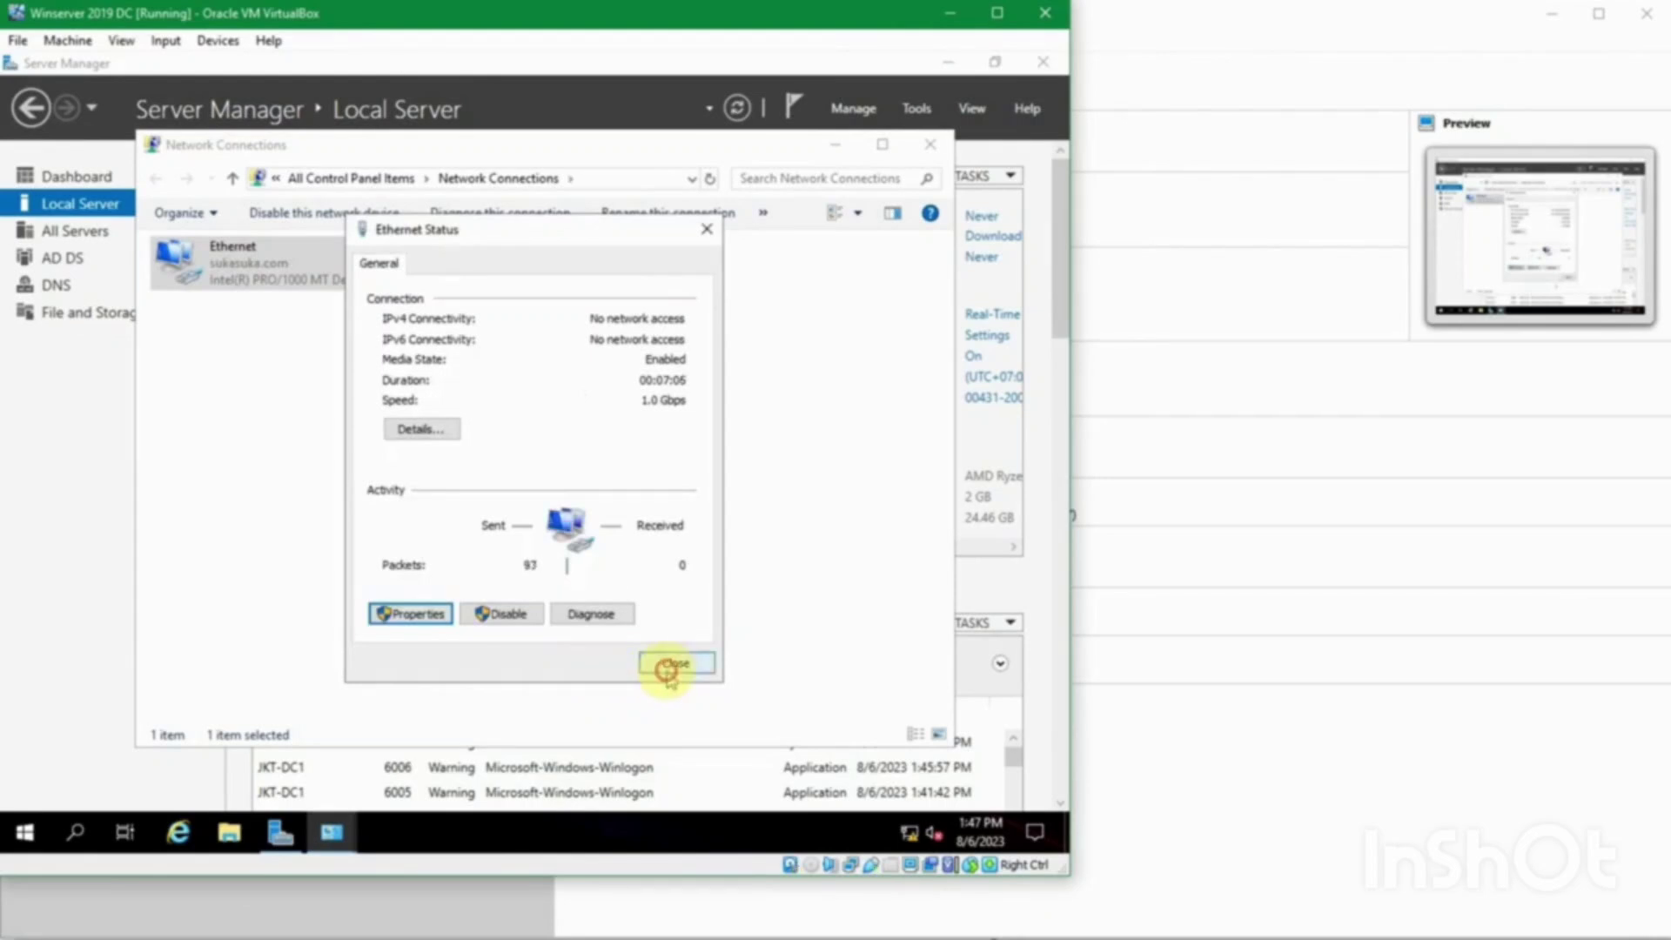
pyautogui.click(664, 670)
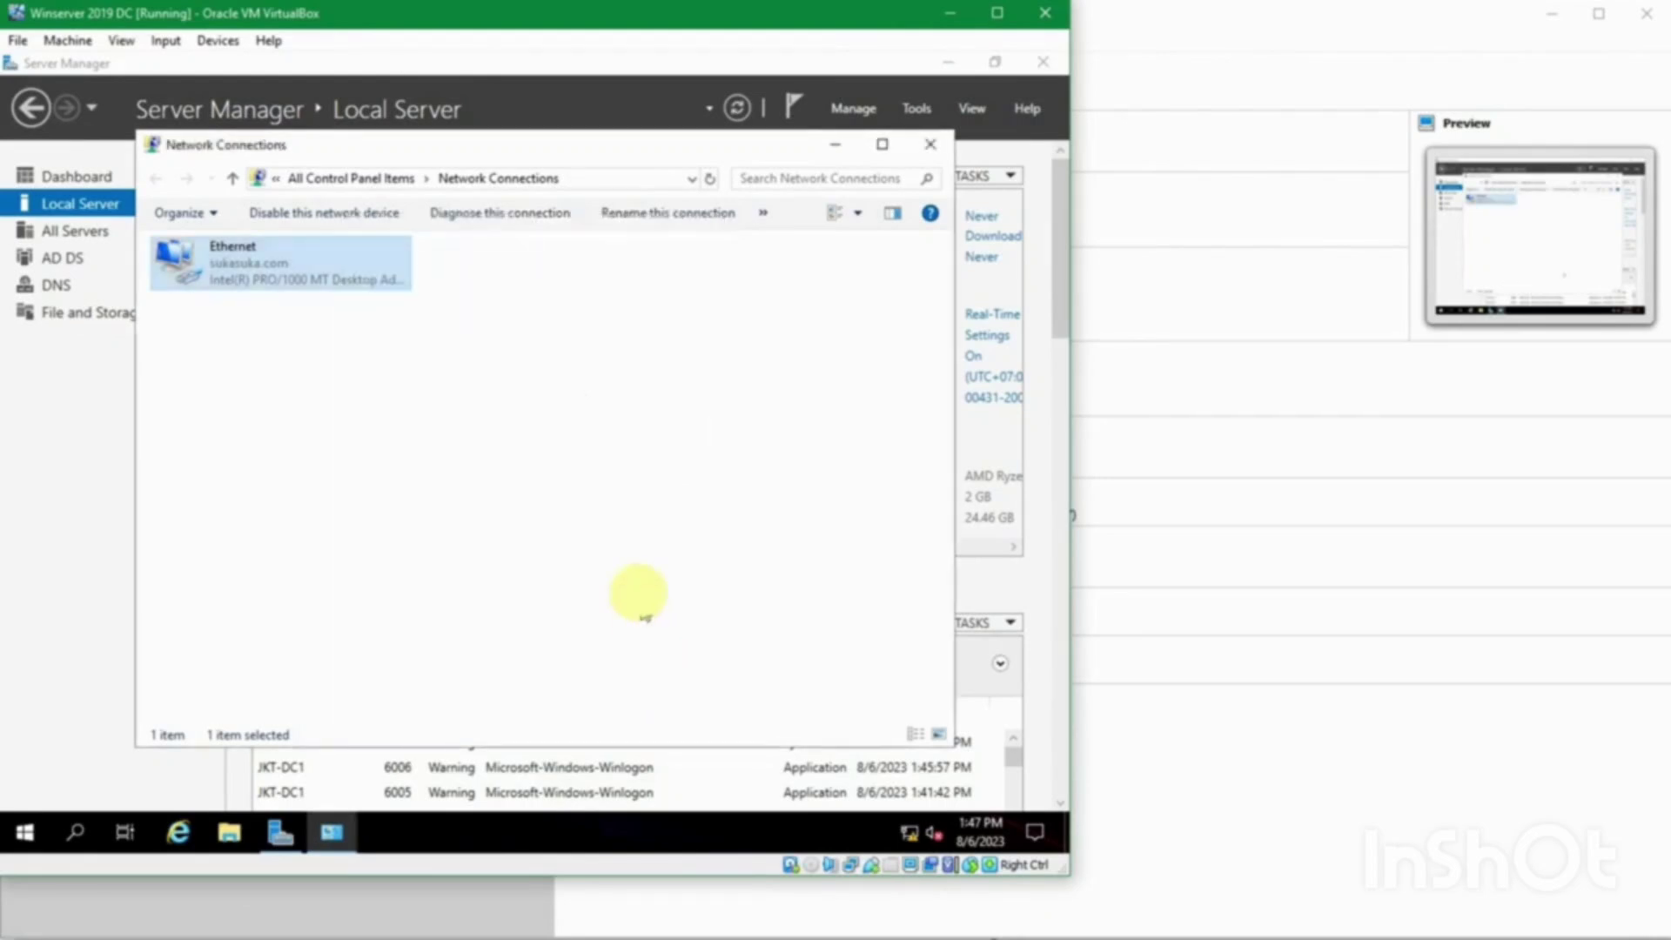
pyautogui.click(930, 144)
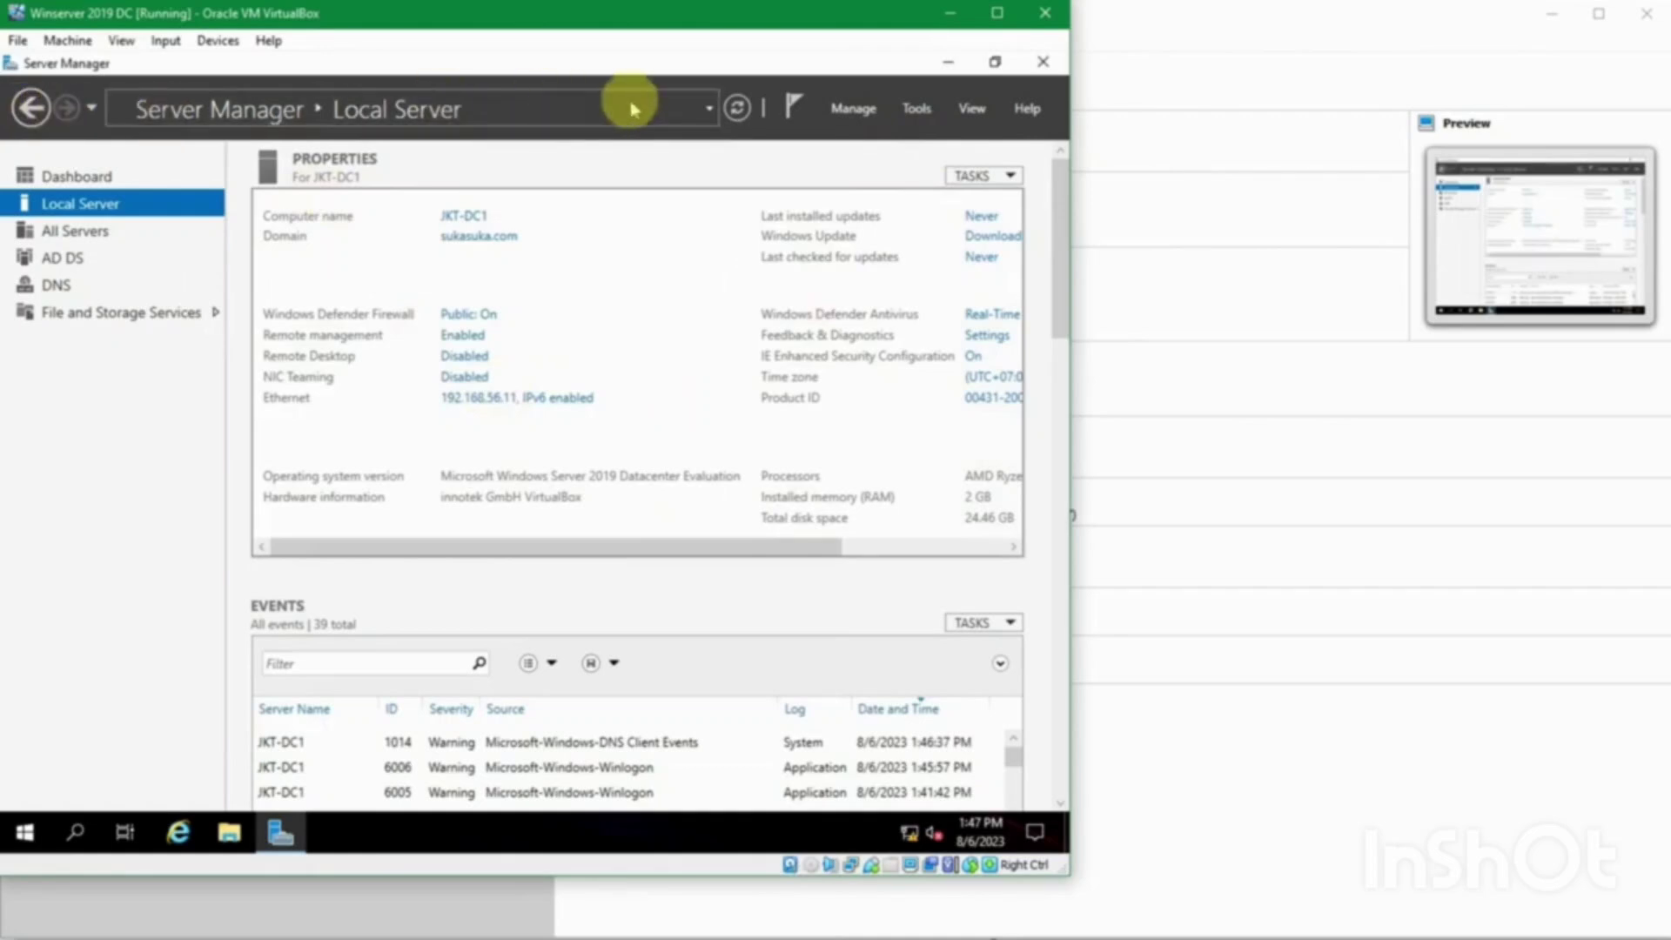
# Step: Refresh Local Server properties and scroll across to review firewall Domain: On, RAM and disk
pyautogui.click(737, 108)
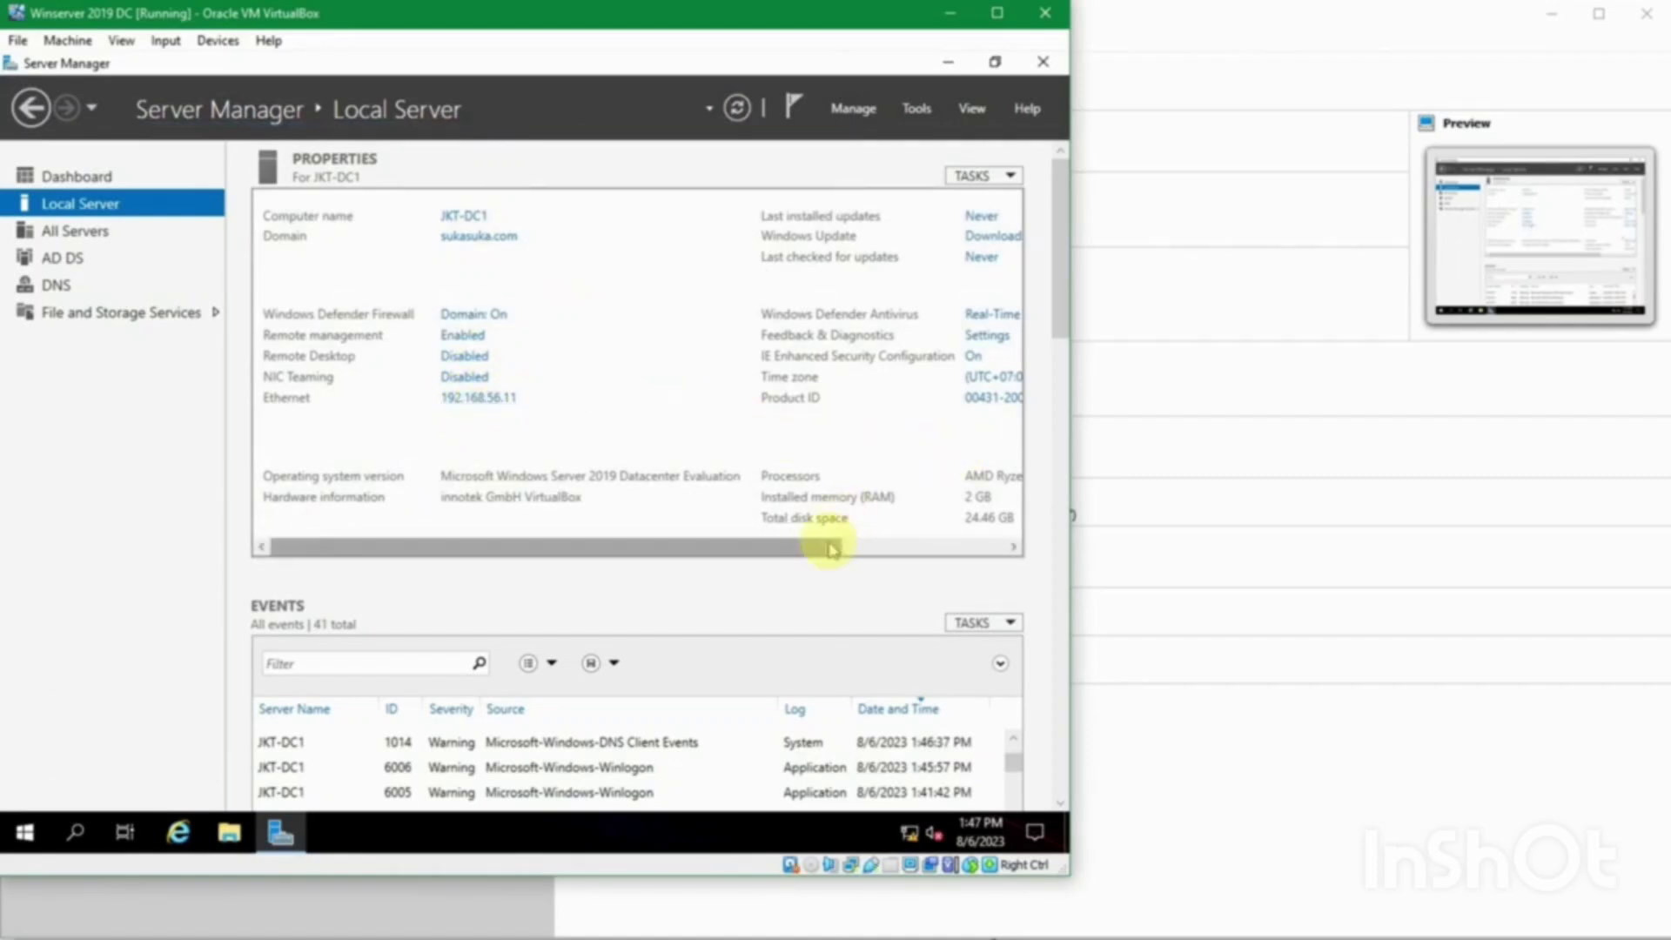
pyautogui.moveTo(828, 543); pyautogui.dragTo(984, 545)
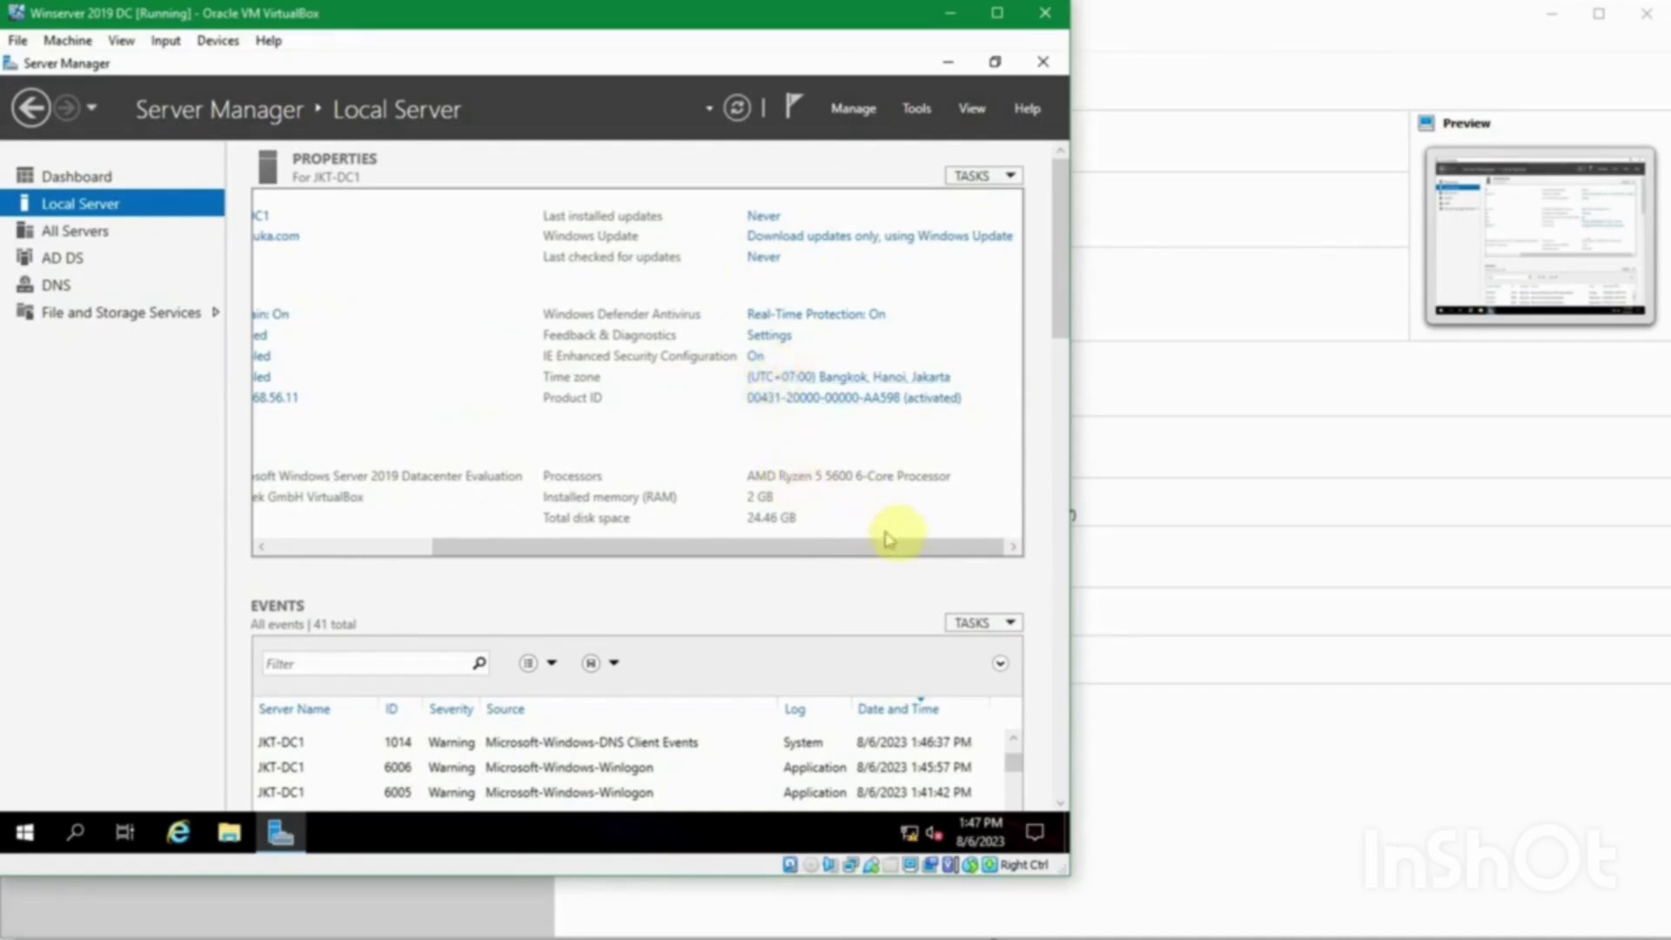
pyautogui.moveTo(939, 557); pyautogui.dragTo(679, 547)
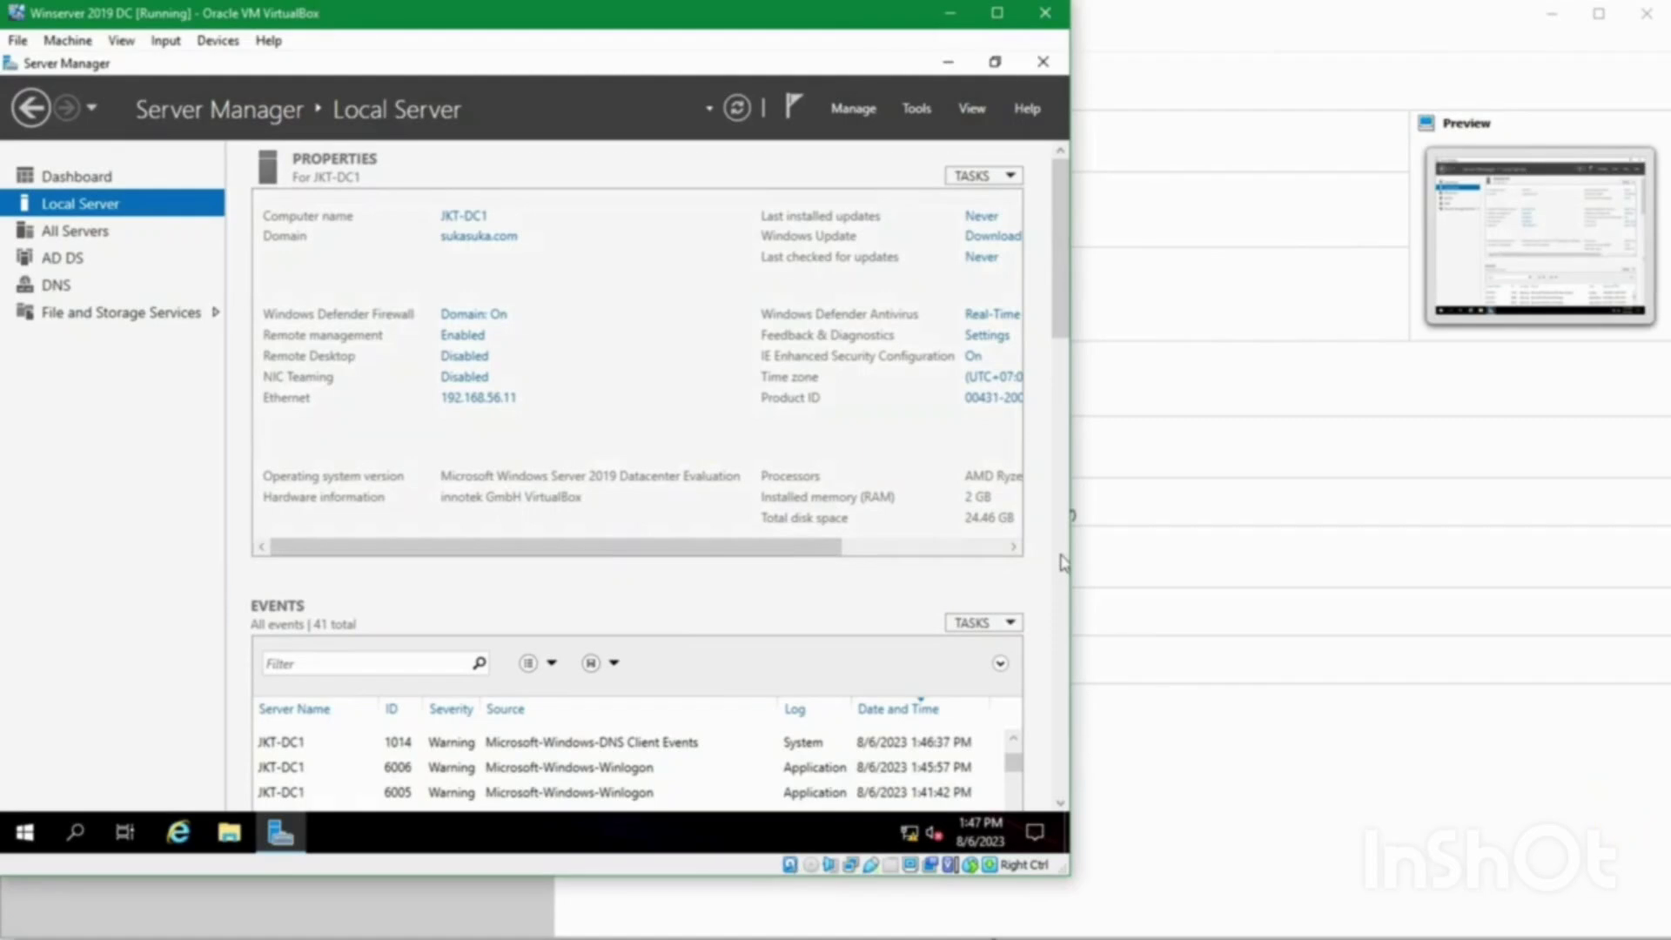
# Step: Sign out of JKT-DC1 via the Start button's Shut down or sign out menu
pyautogui.click(26, 834)
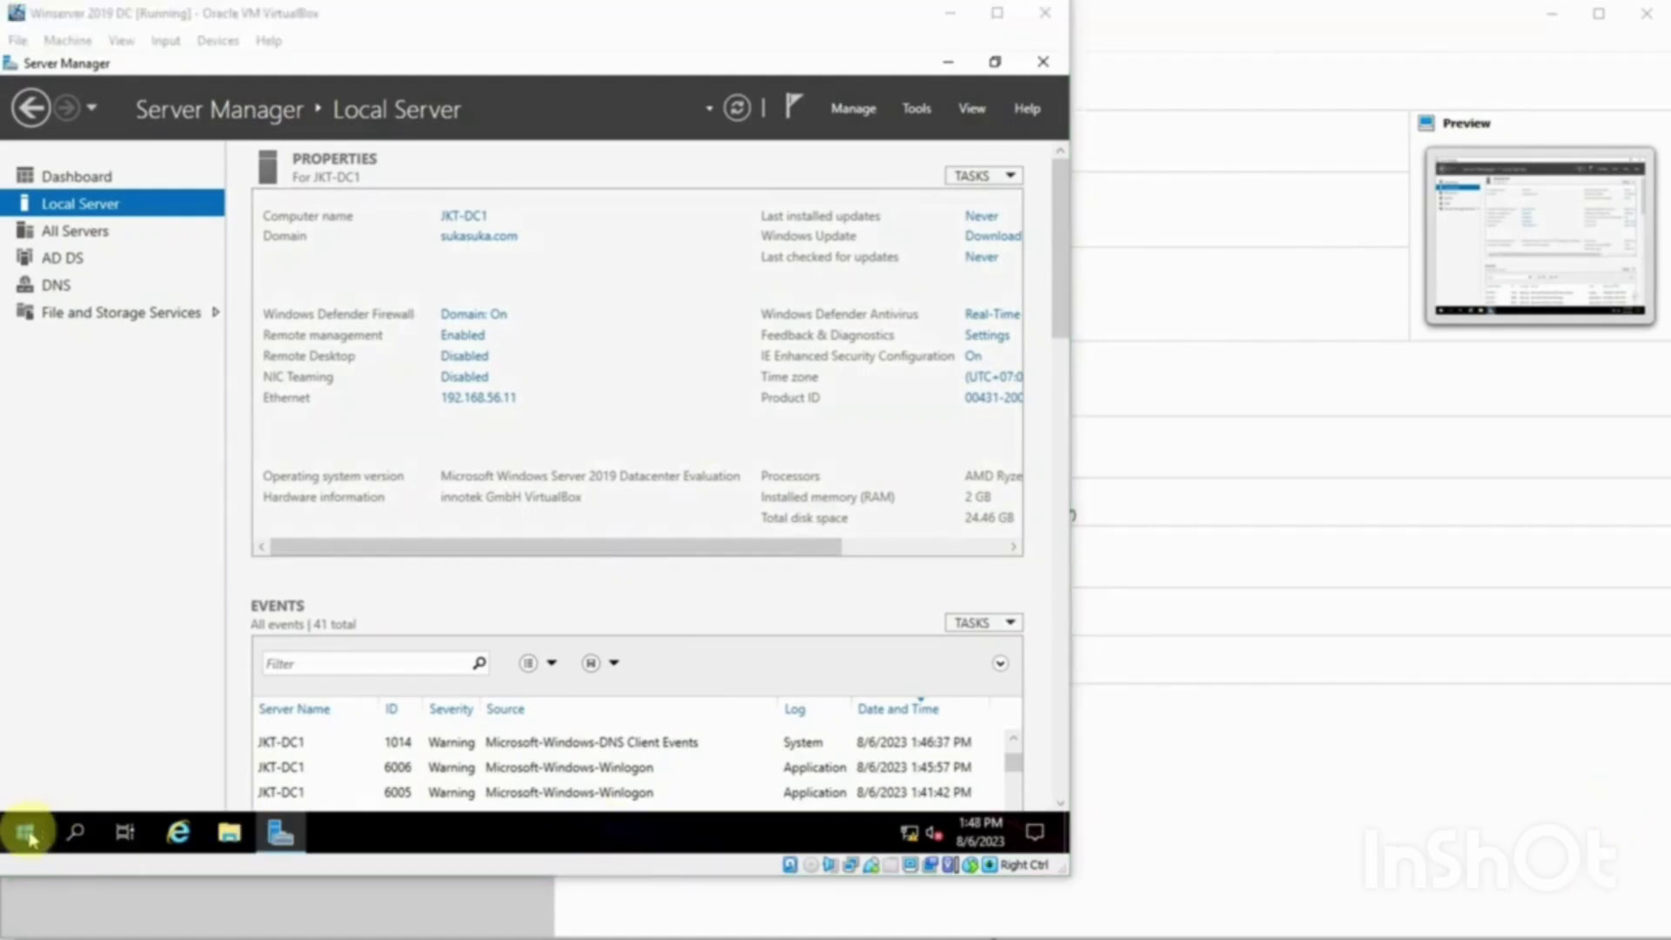
pyautogui.rightClick(26, 836)
pyautogui.moveTo(131, 770)
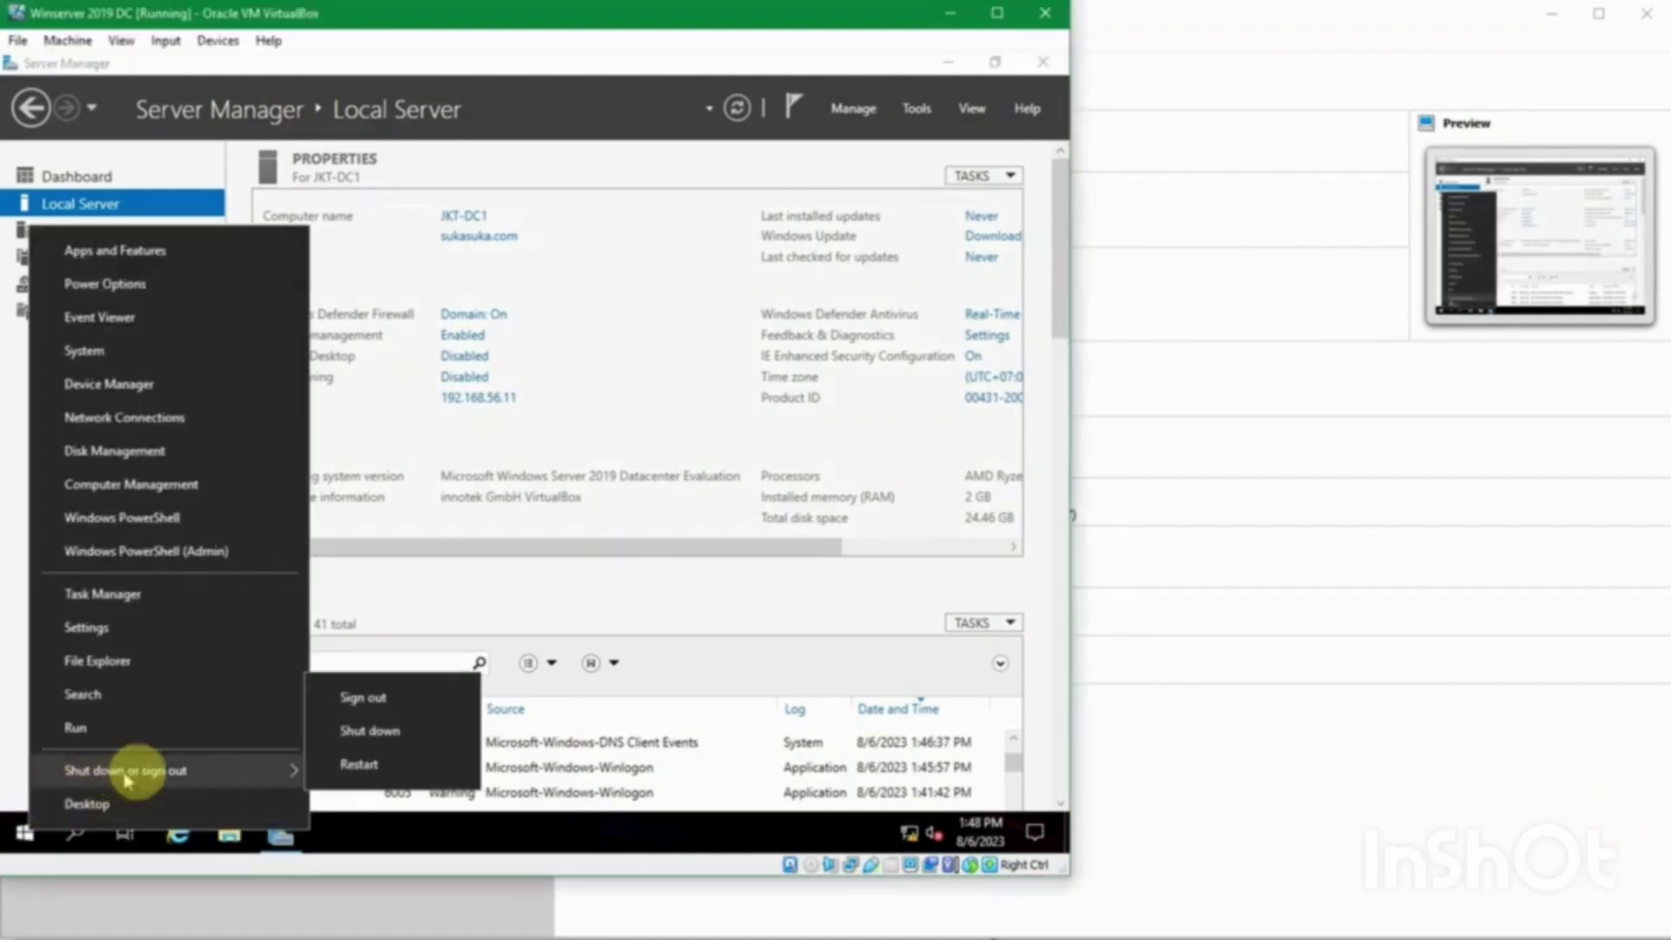
pyautogui.click(365, 697)
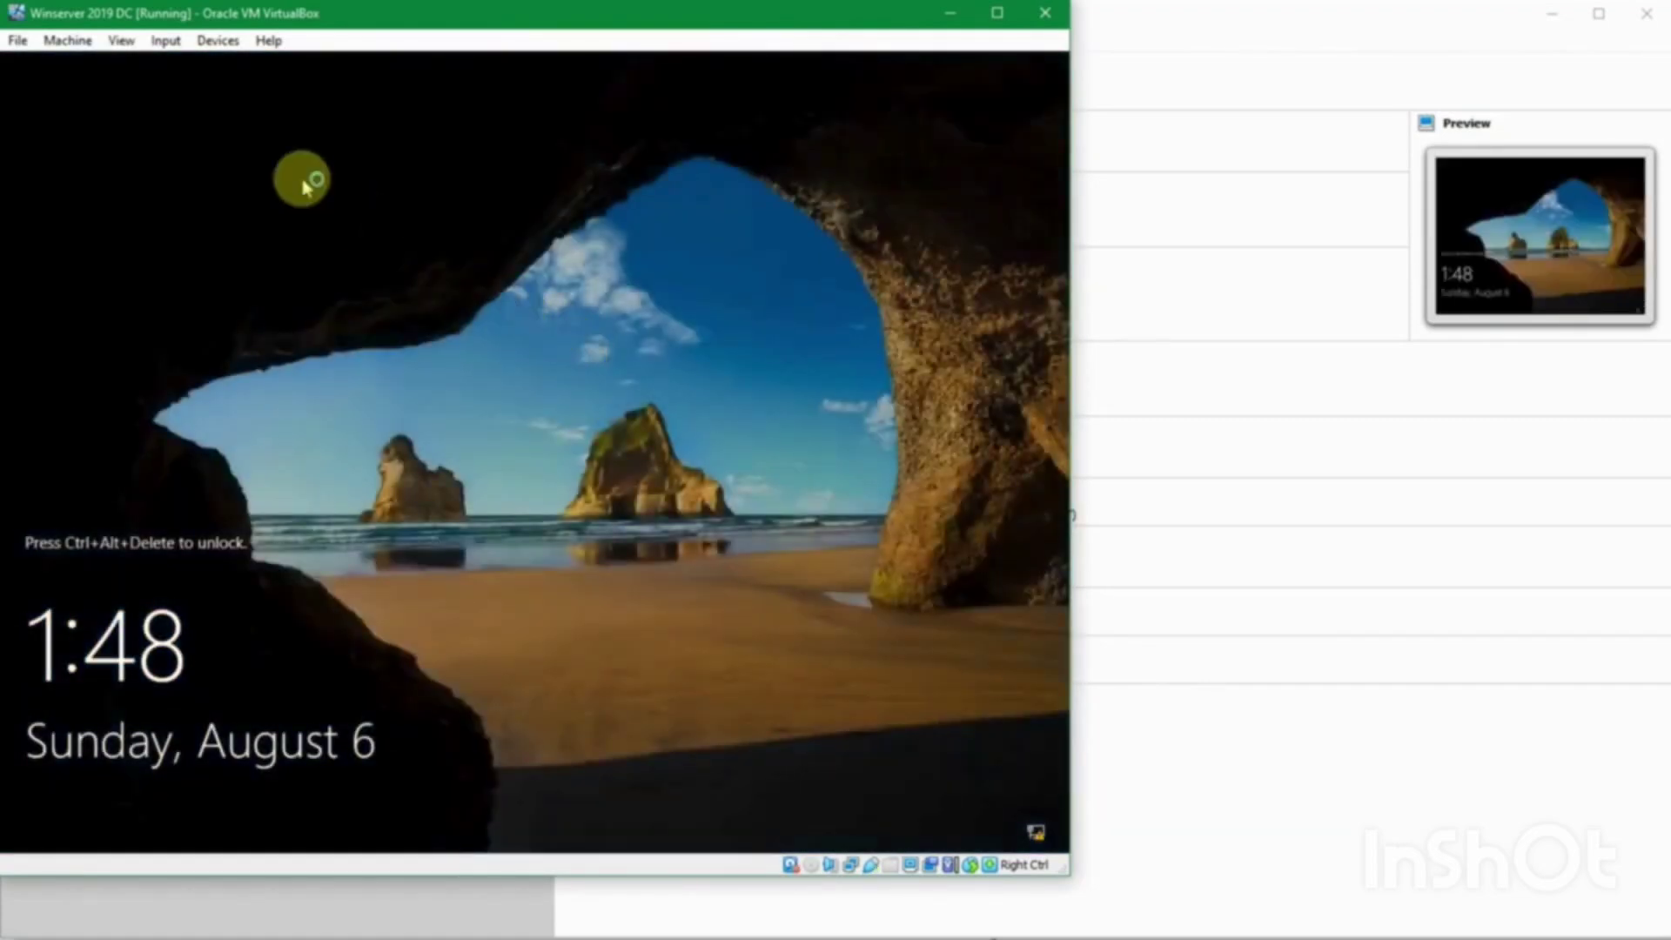
# Step: Sign back in as the SUKASUKA domain Administrator with the account password
pyautogui.hotkey('ctrl', 'alt', 'Delete')
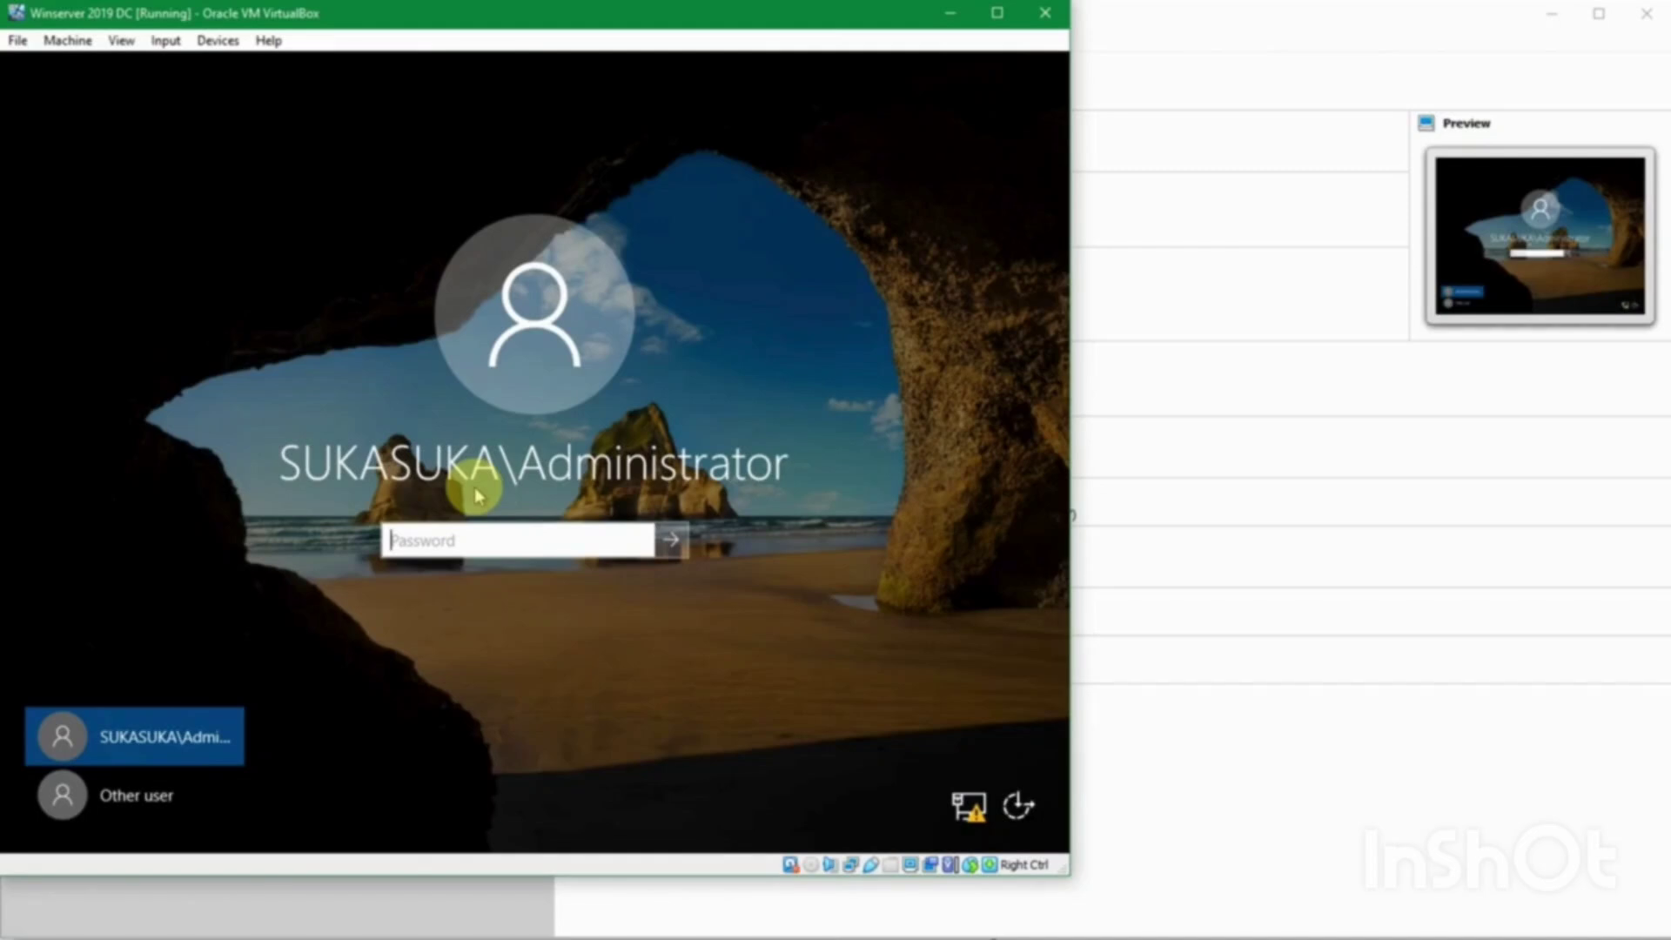
pyautogui.write('********')
pyautogui.press('Return')
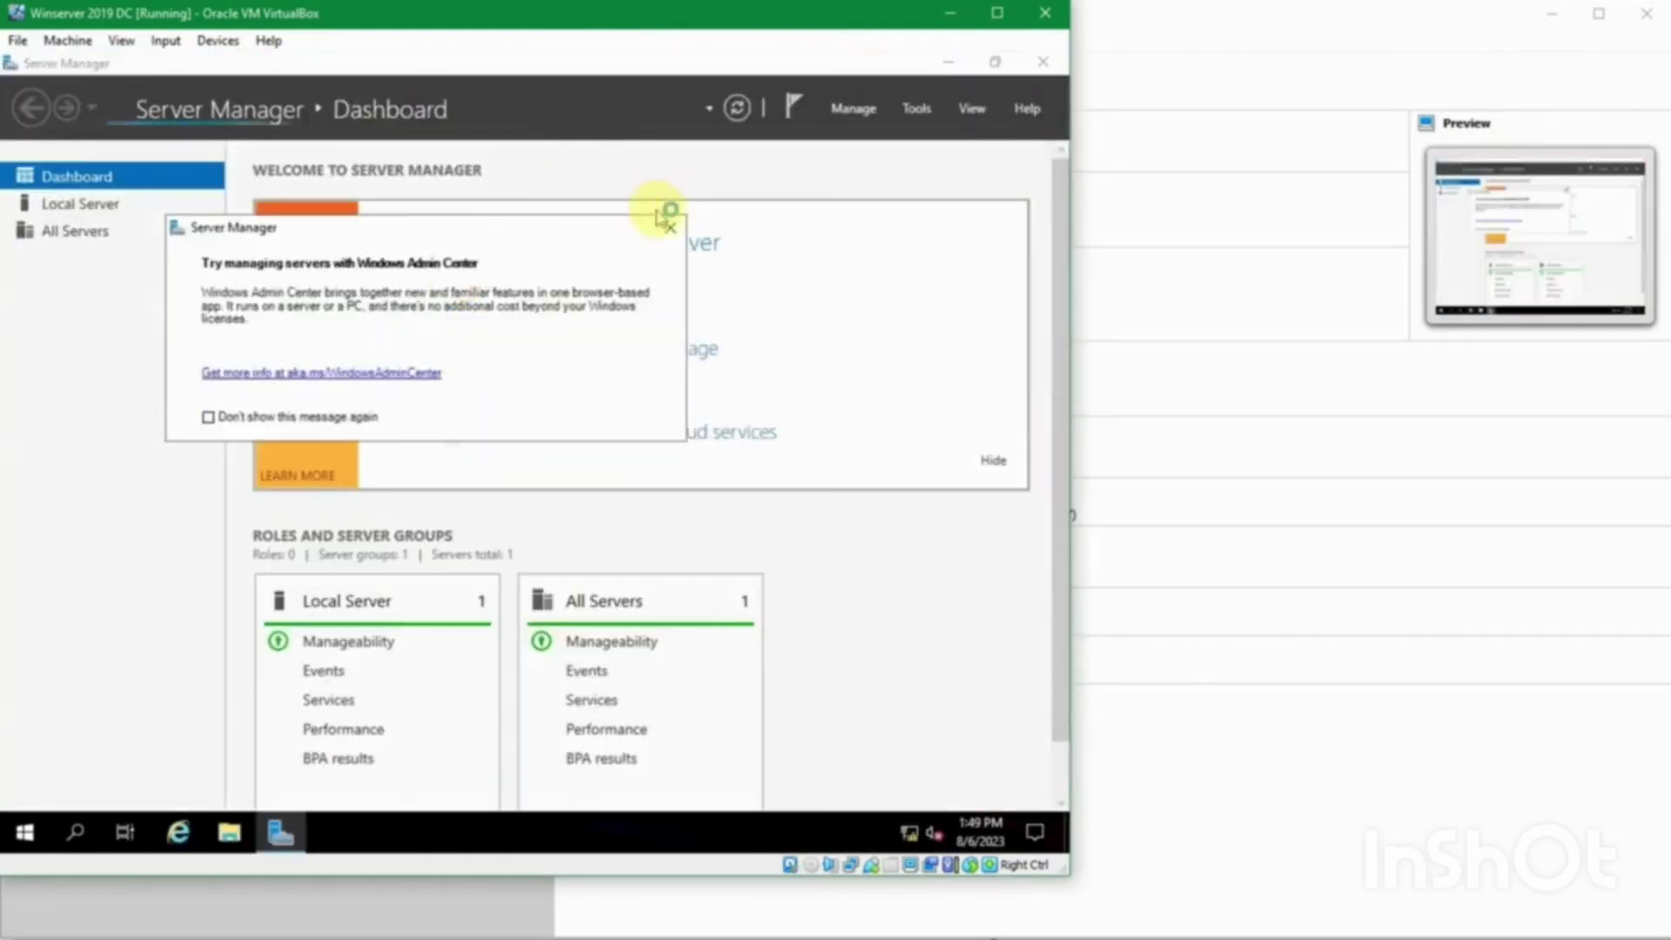
# Step: Dismiss the Windows Admin Center suggestion and launch DNS Manager from Tools
pyautogui.click(667, 225)
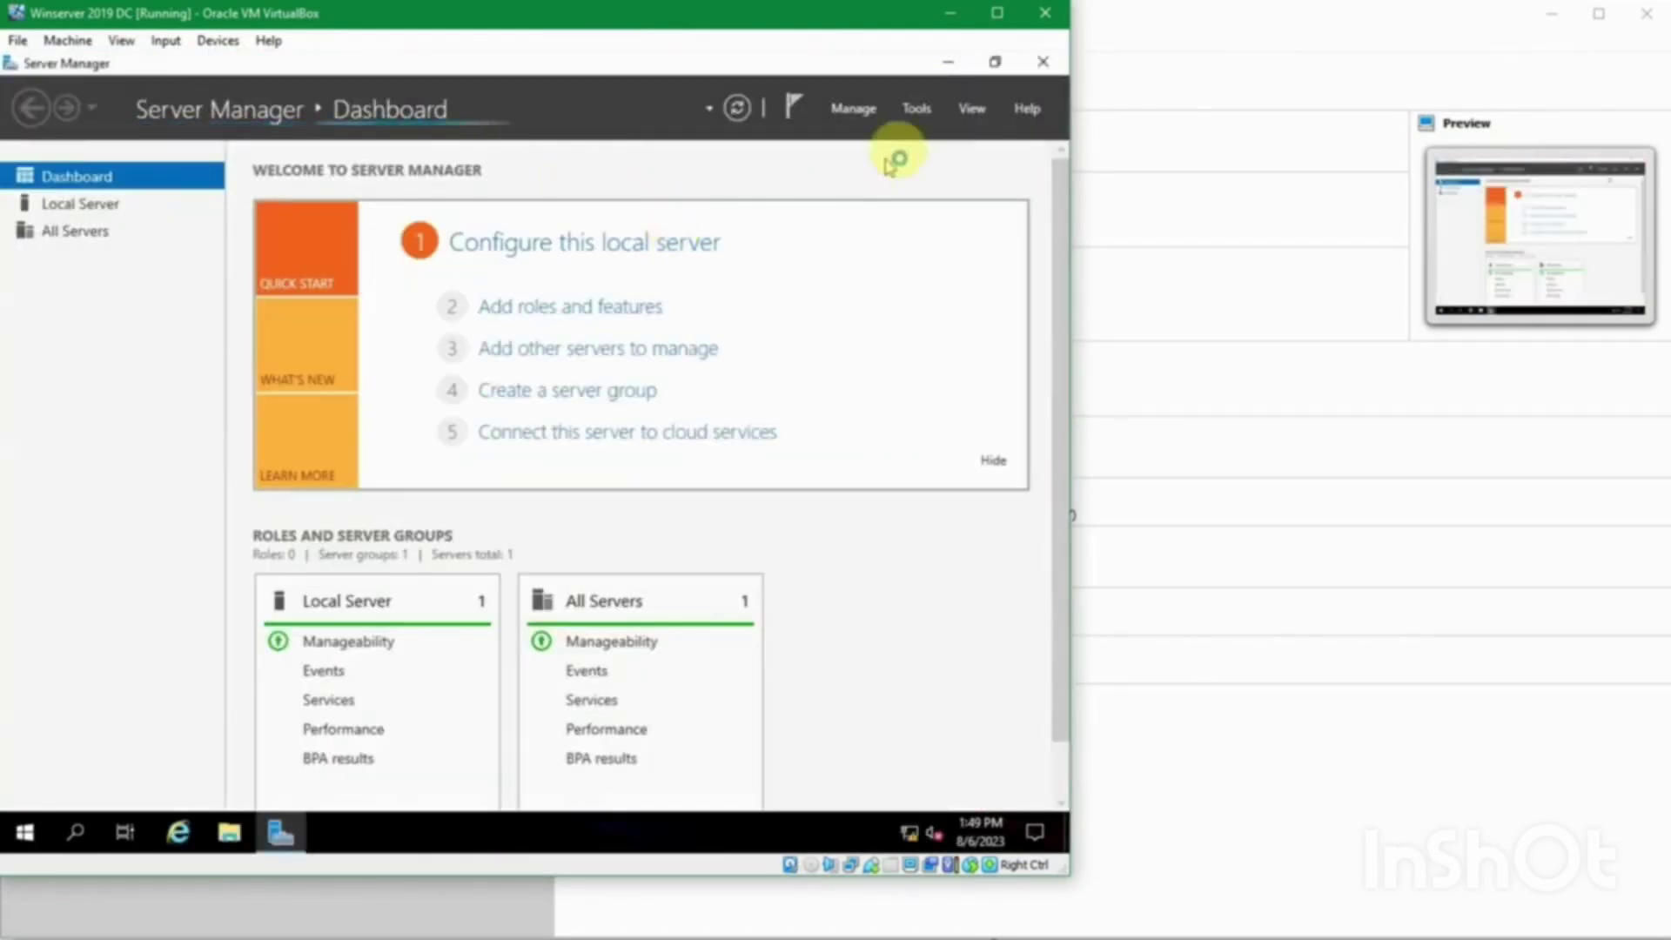
pyautogui.click(921, 110)
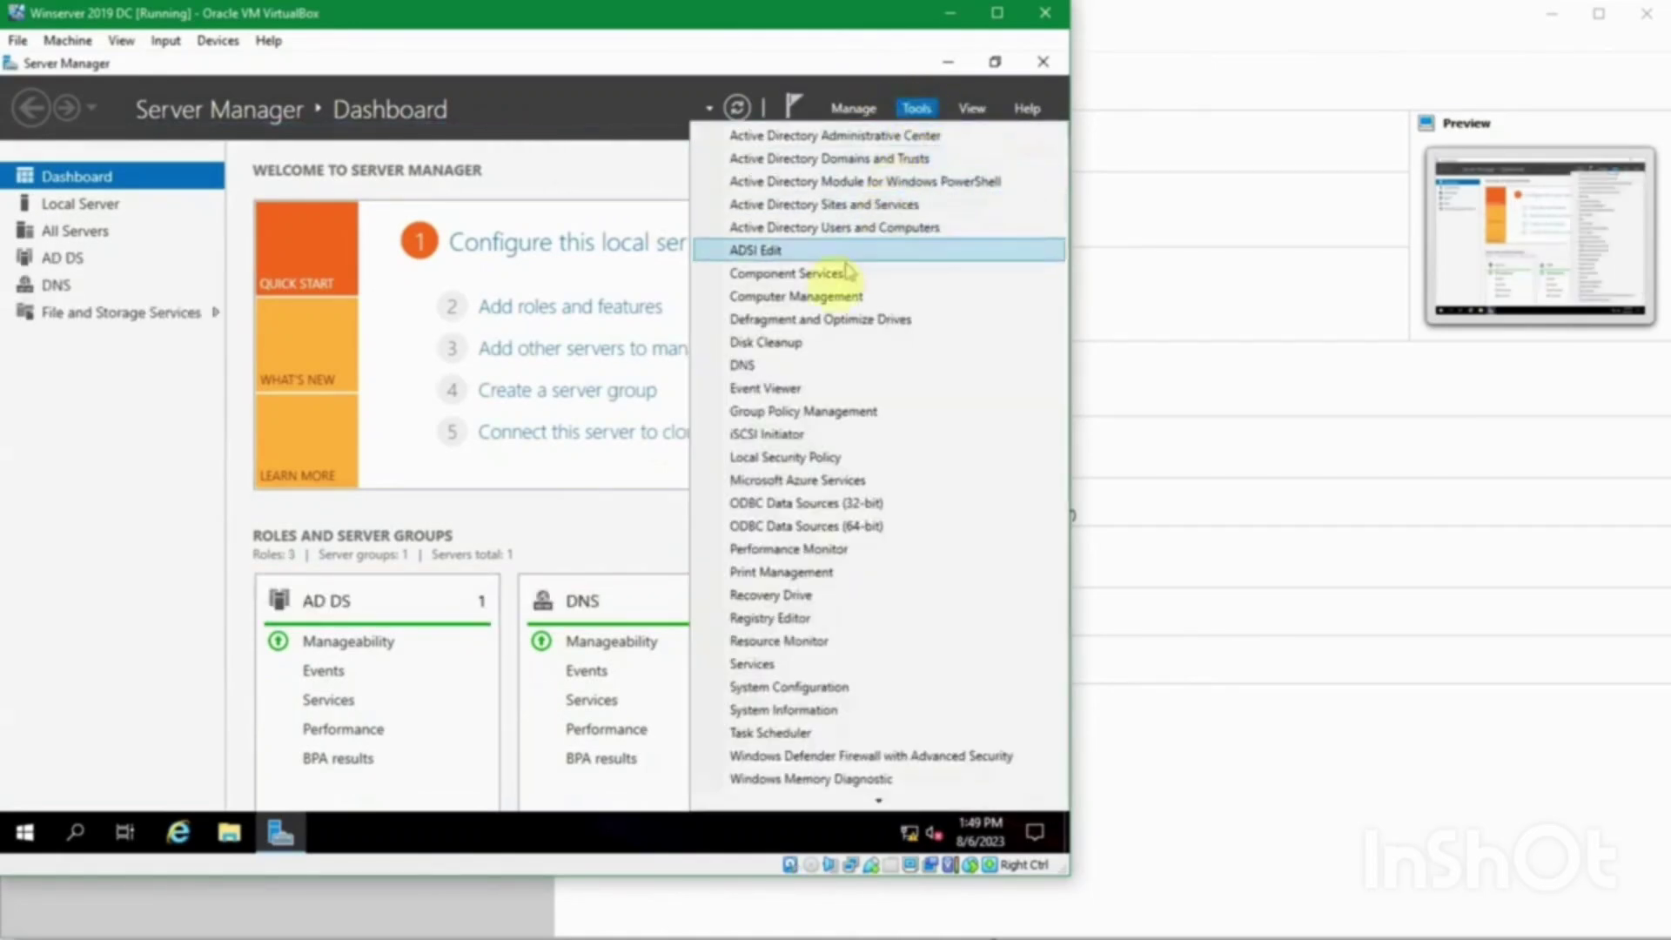
pyautogui.click(801, 363)
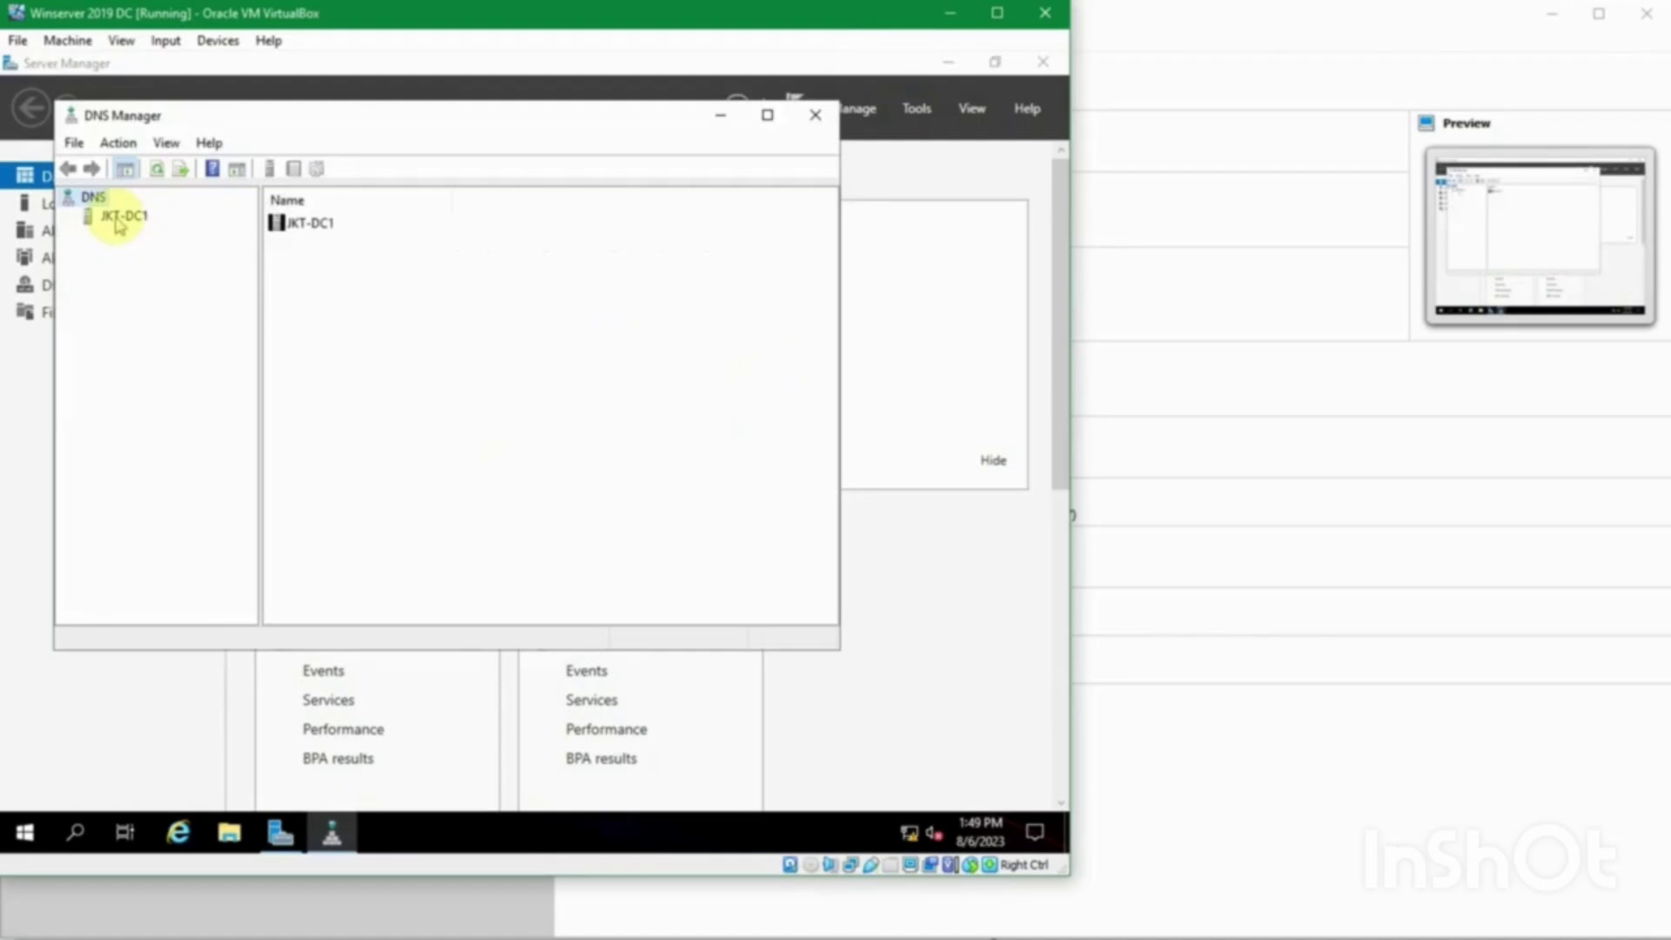
# Step: Expand JKT-DC1 and browse Forward Lookup Zones, Reverse Lookup Zones, Trust Points and Conditional Forwarders
pyautogui.click(122, 216)
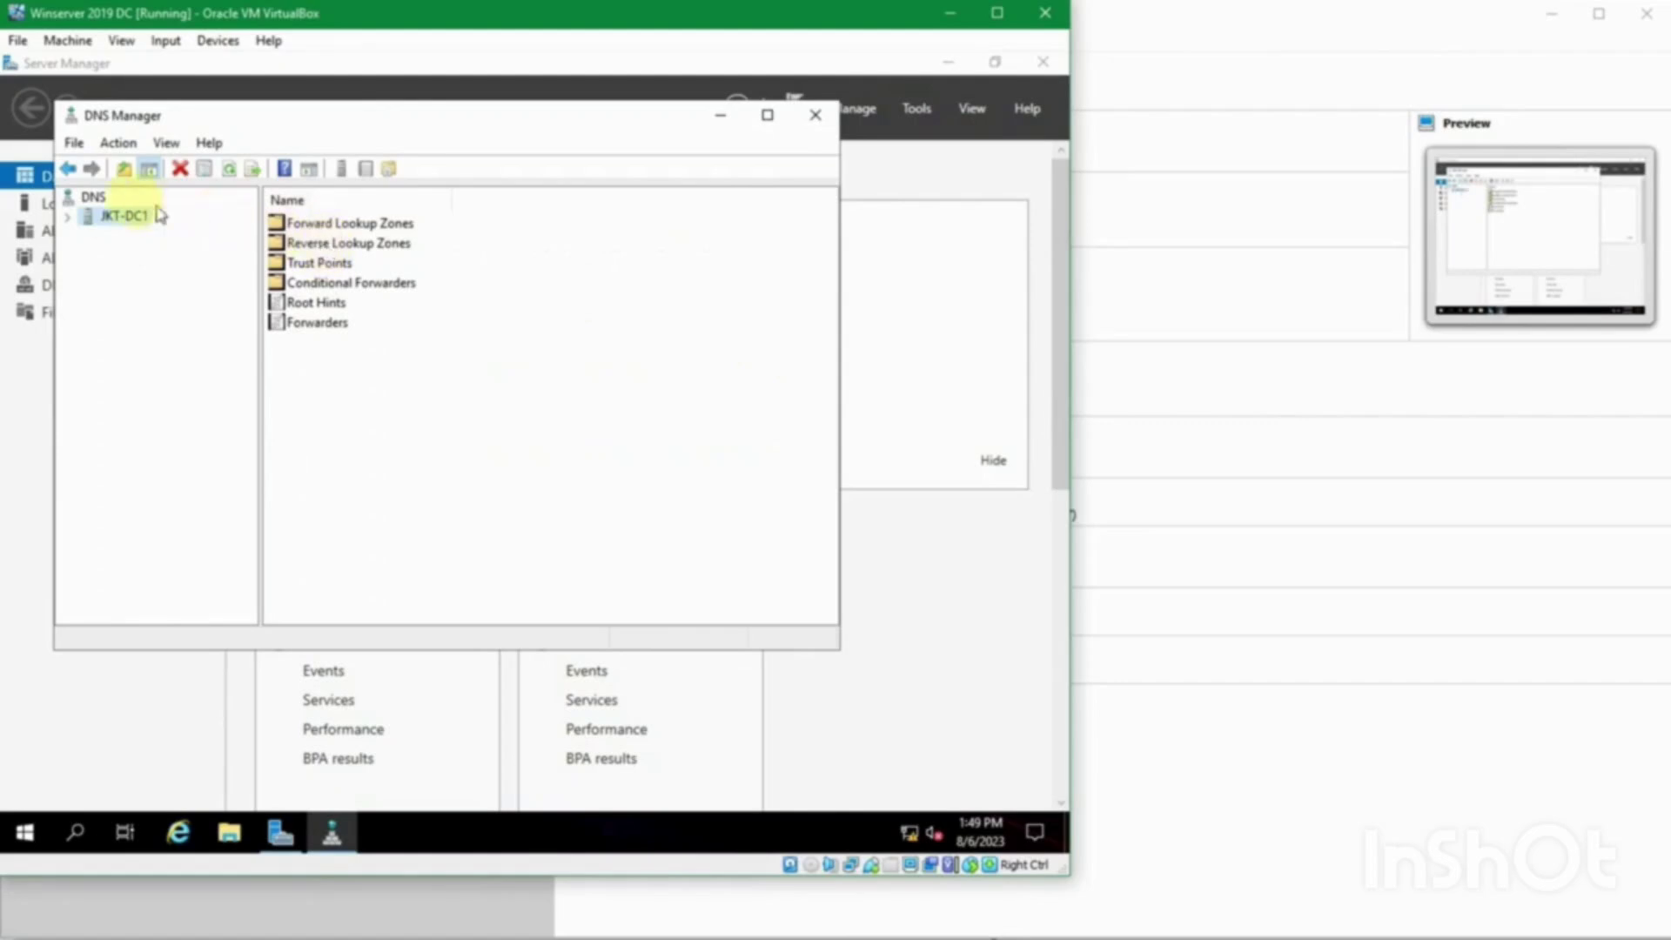
pyautogui.click(68, 217)
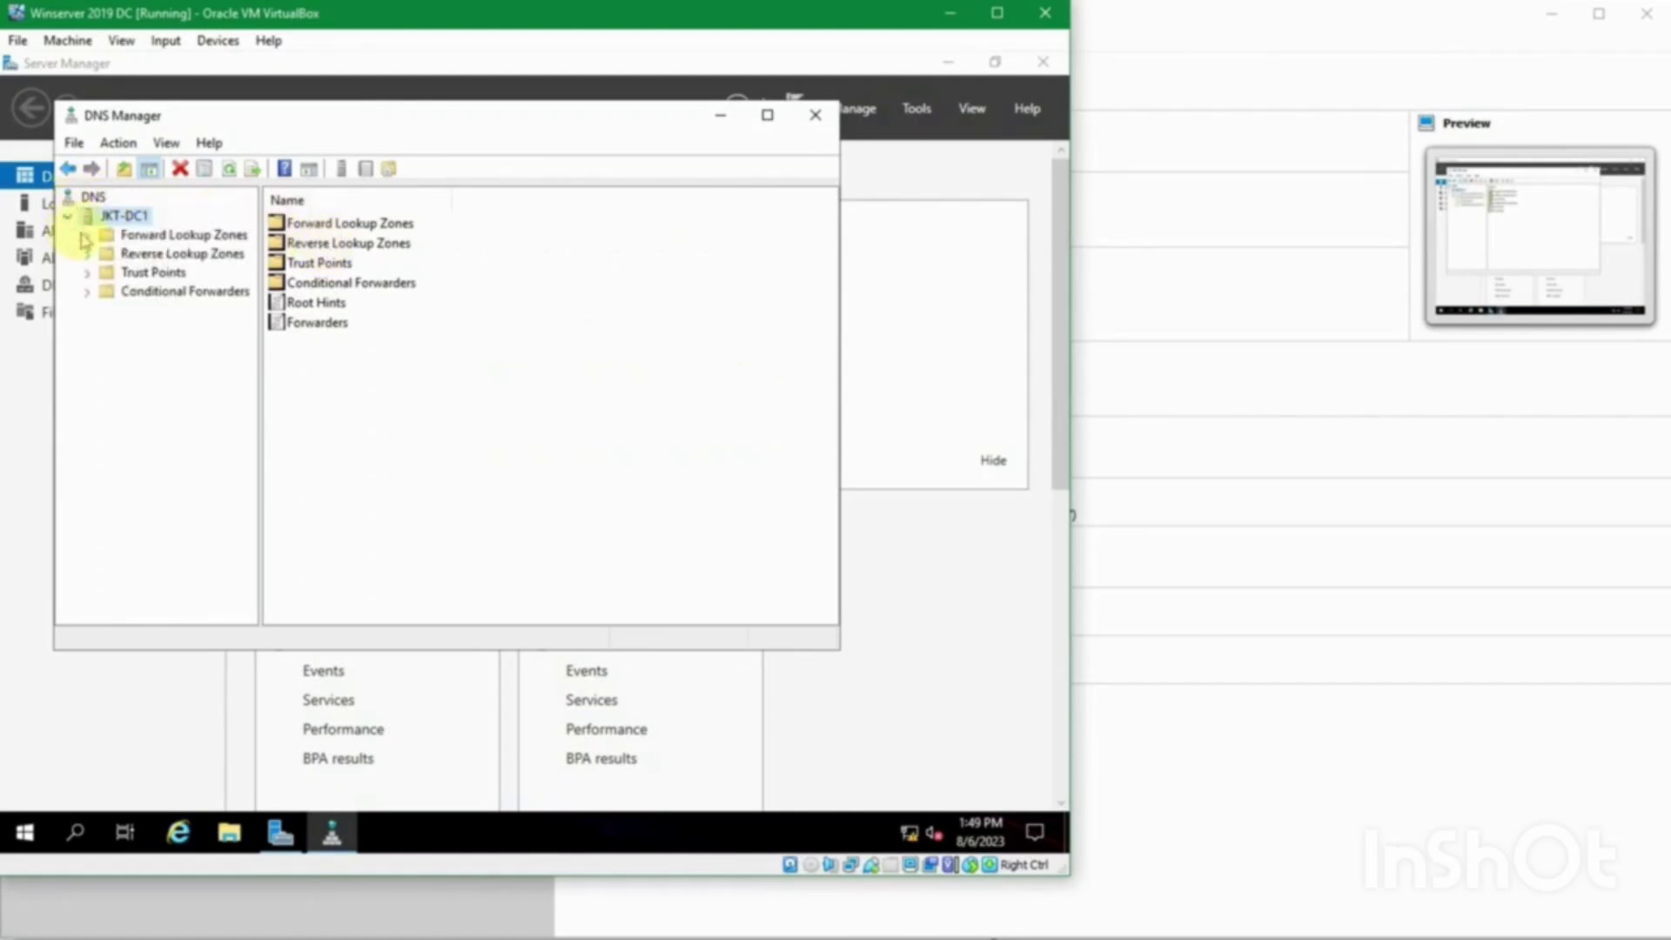
pyautogui.doubleClick(91, 237)
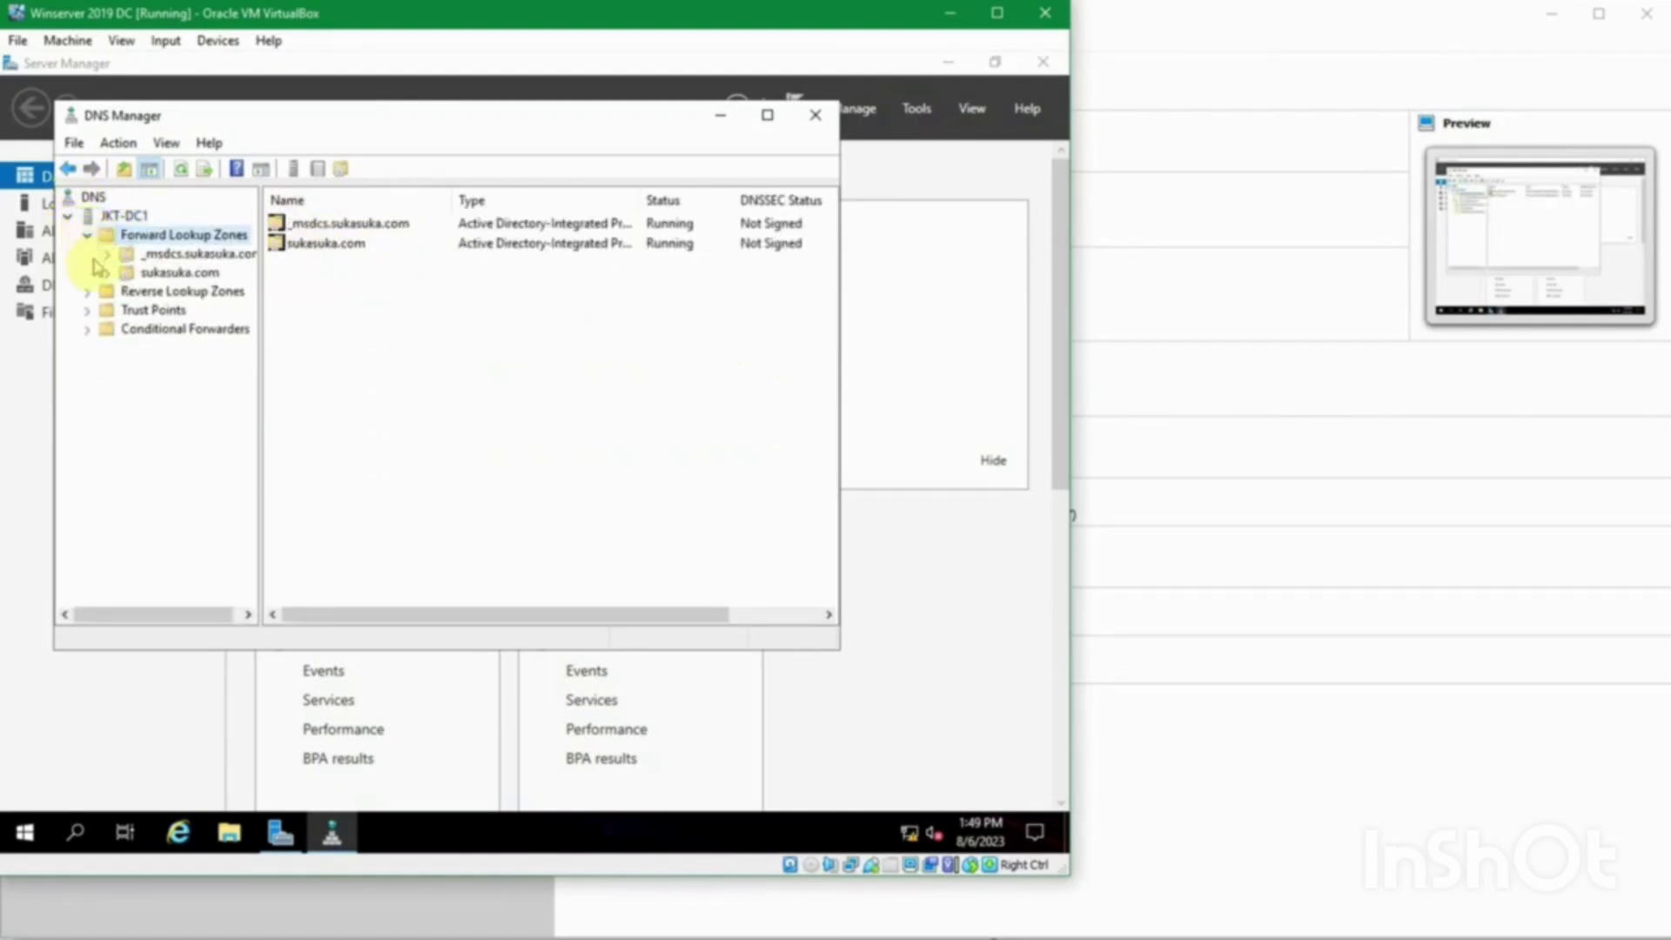
pyautogui.click(98, 292)
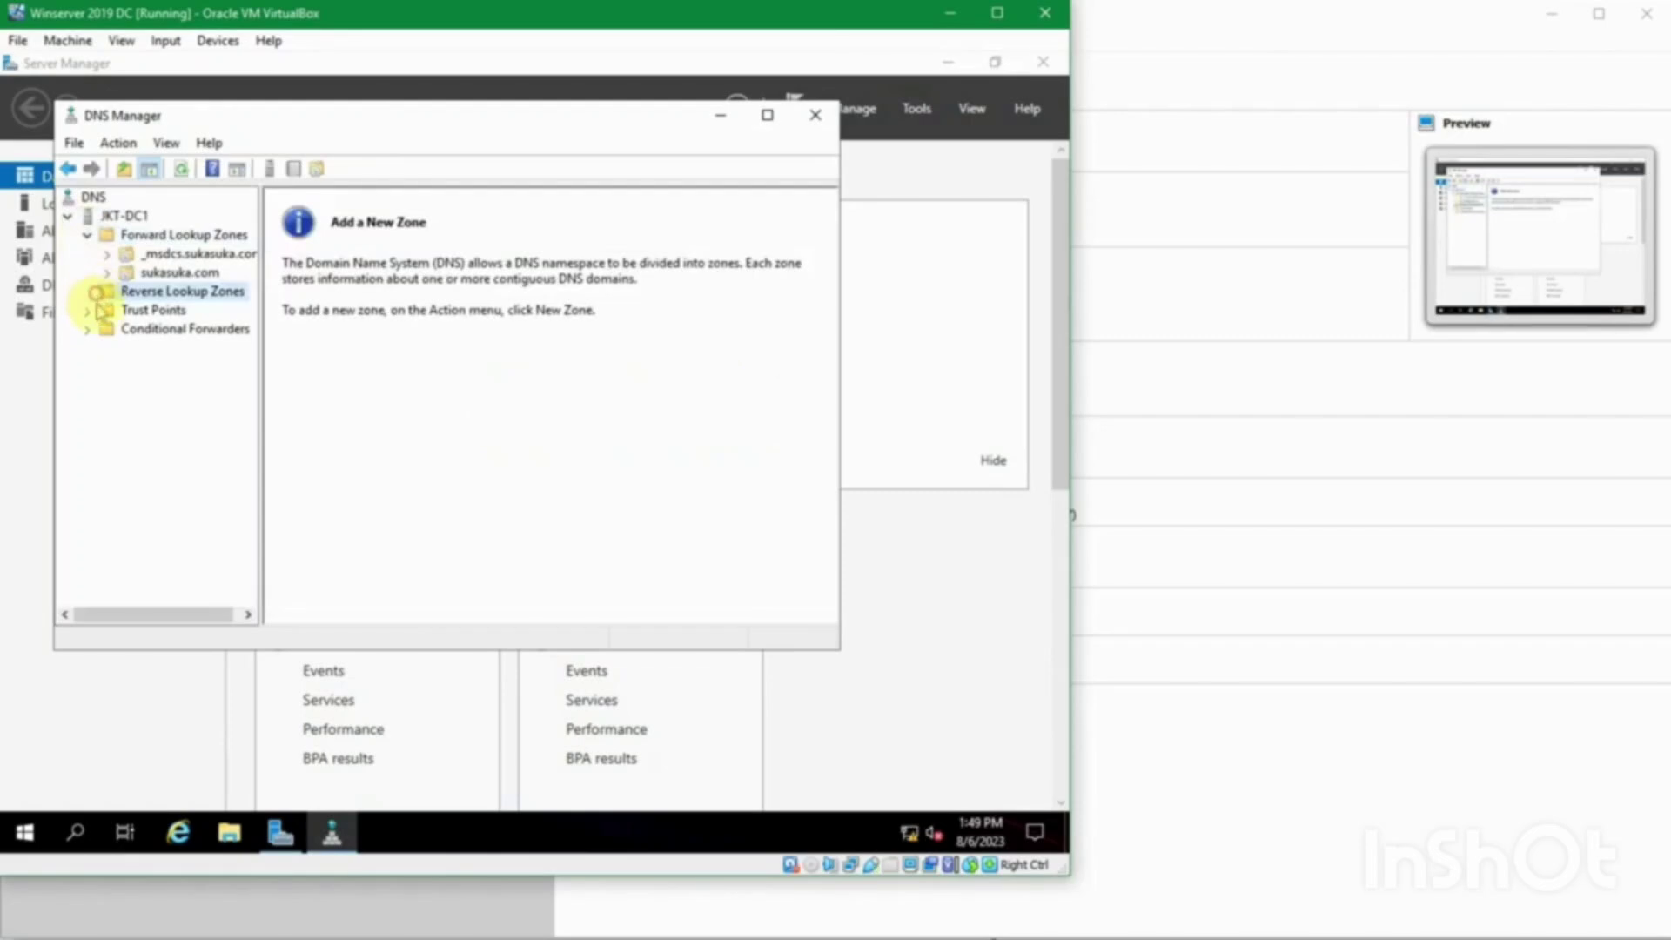
pyautogui.click(103, 311)
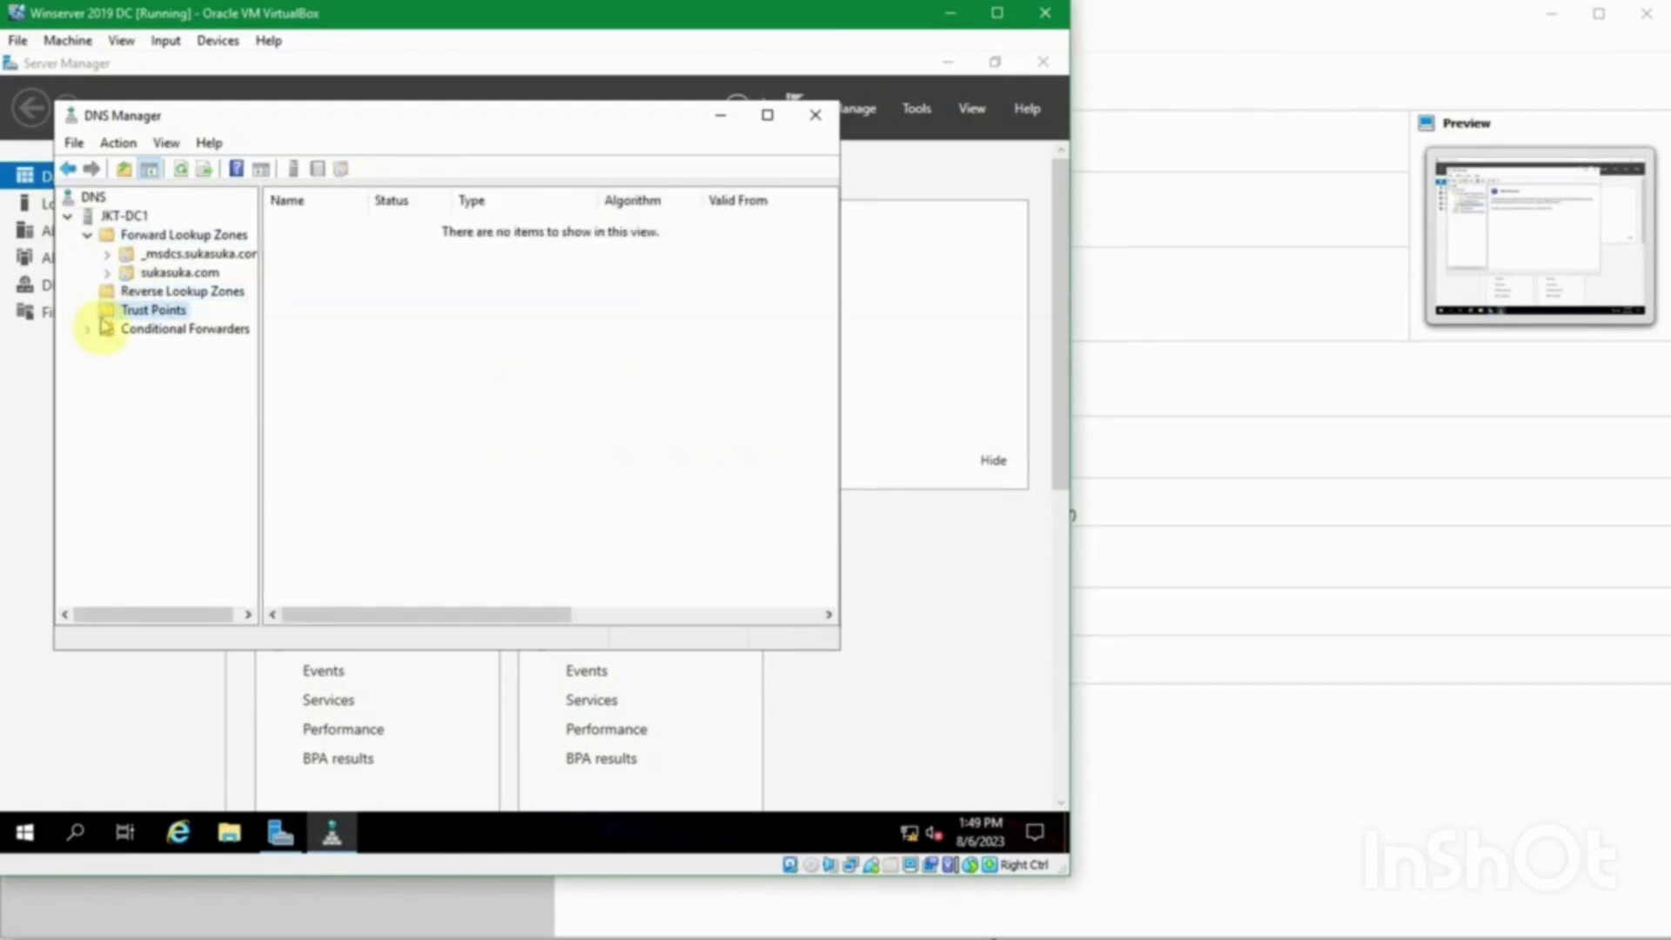
pyautogui.click(143, 330)
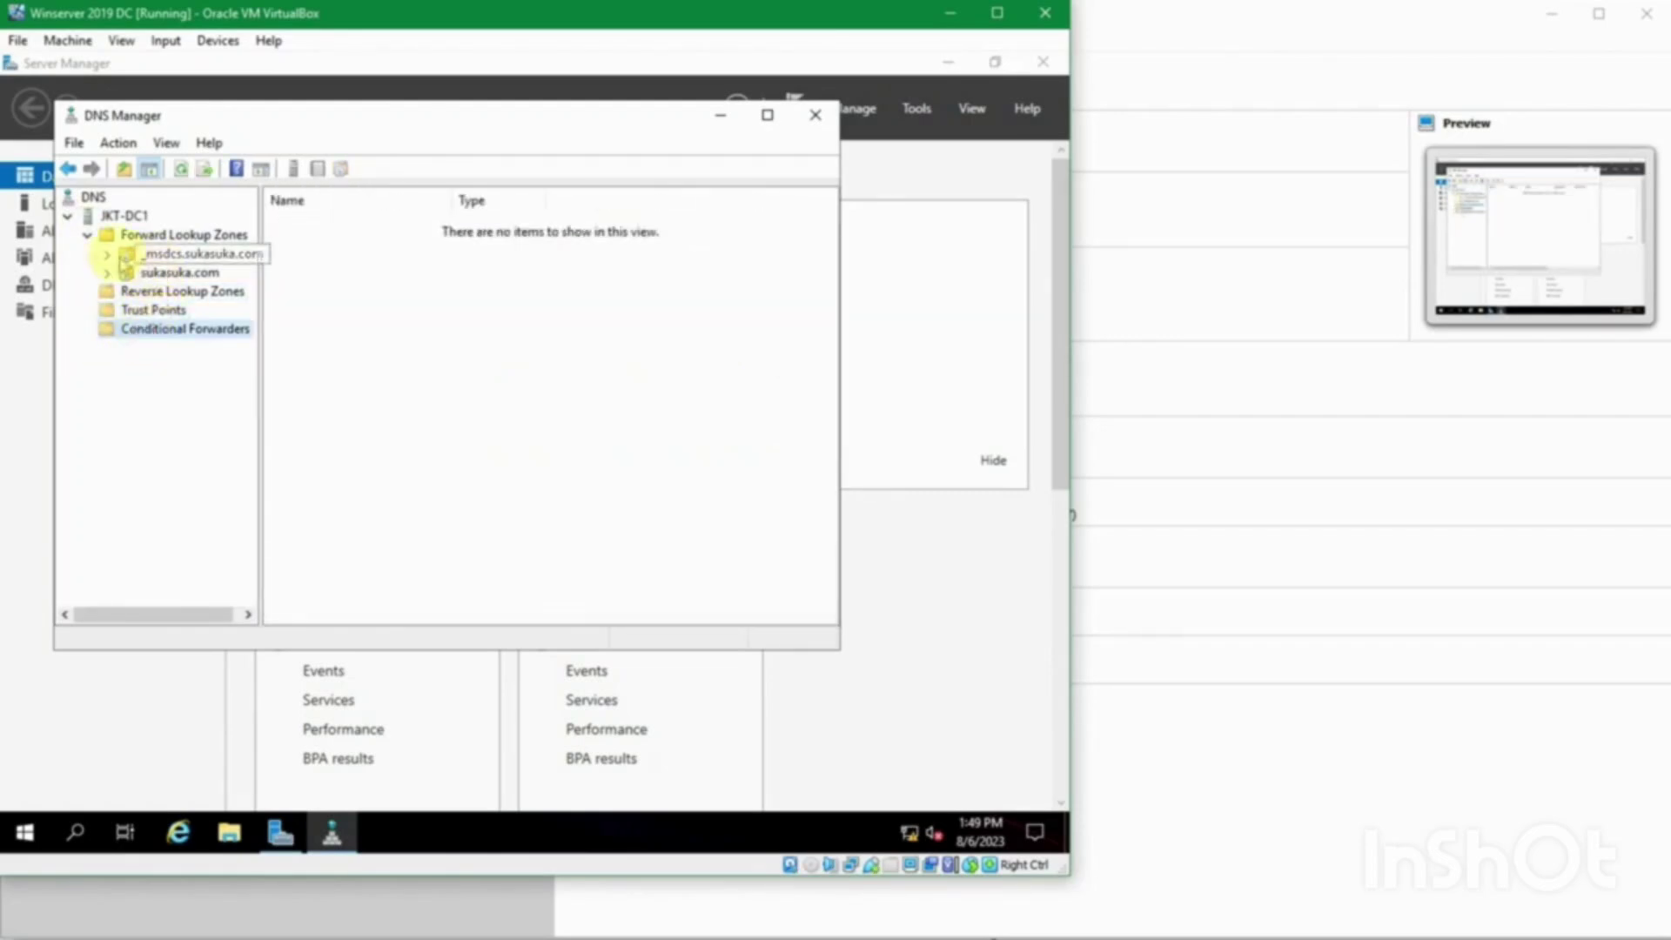
# Step: Expand the _msdcs.sukasuka.com zone and display its dc folder and records
pyautogui.doubleClick(126, 254)
pyautogui.click(161, 274)
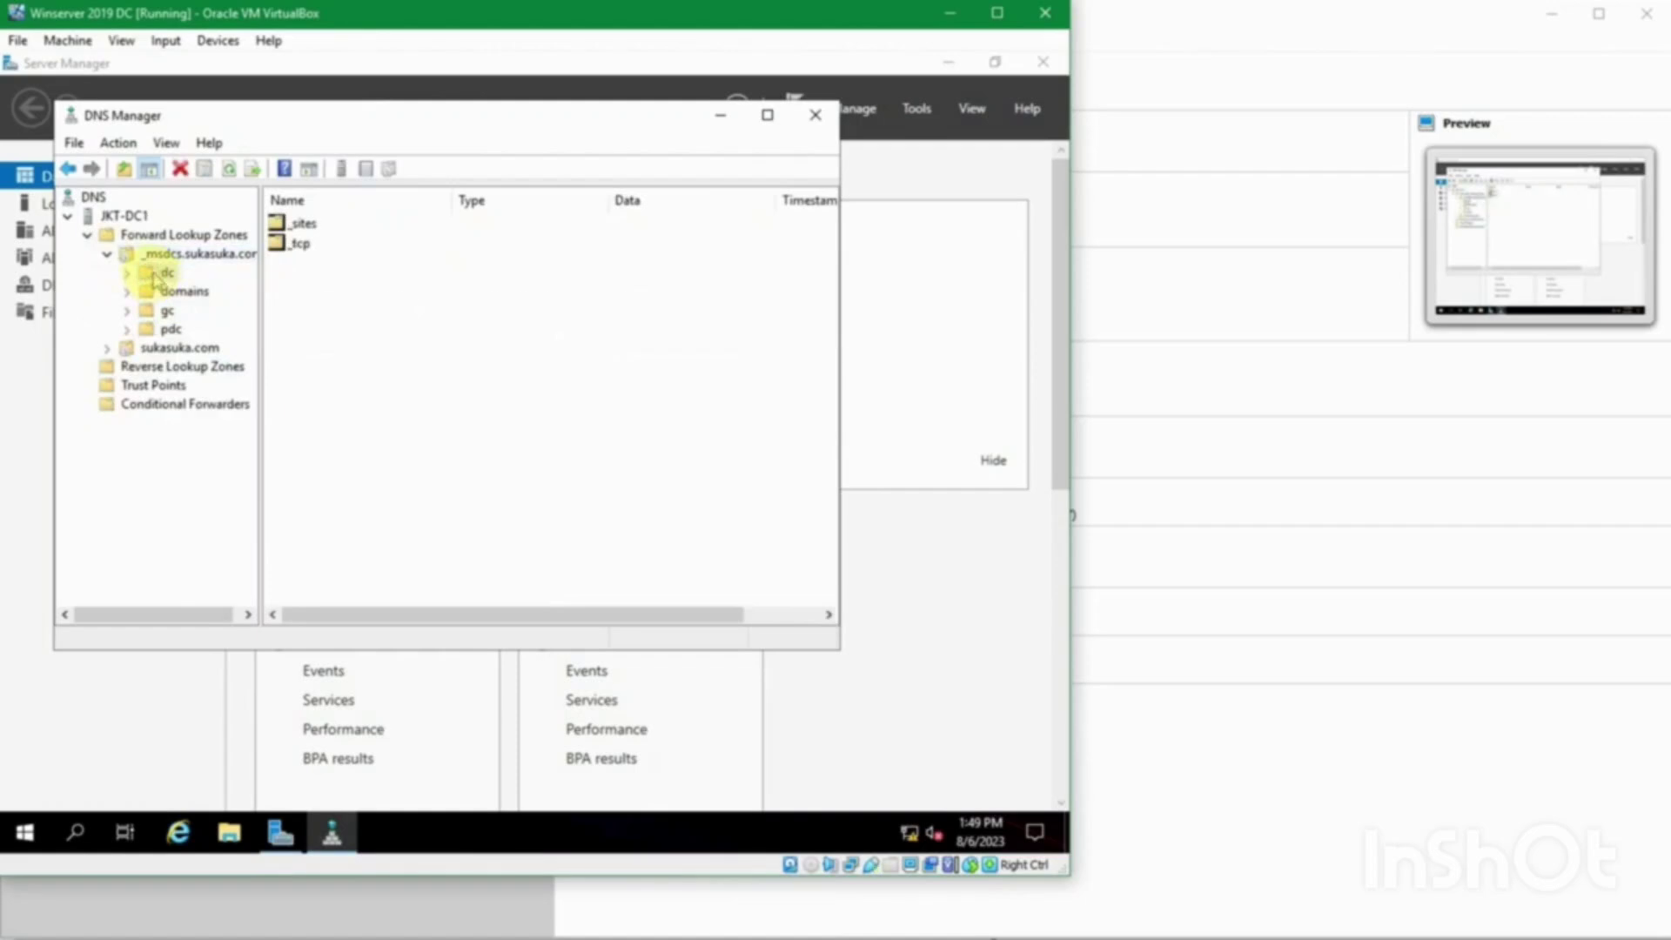
pyautogui.click(165, 253)
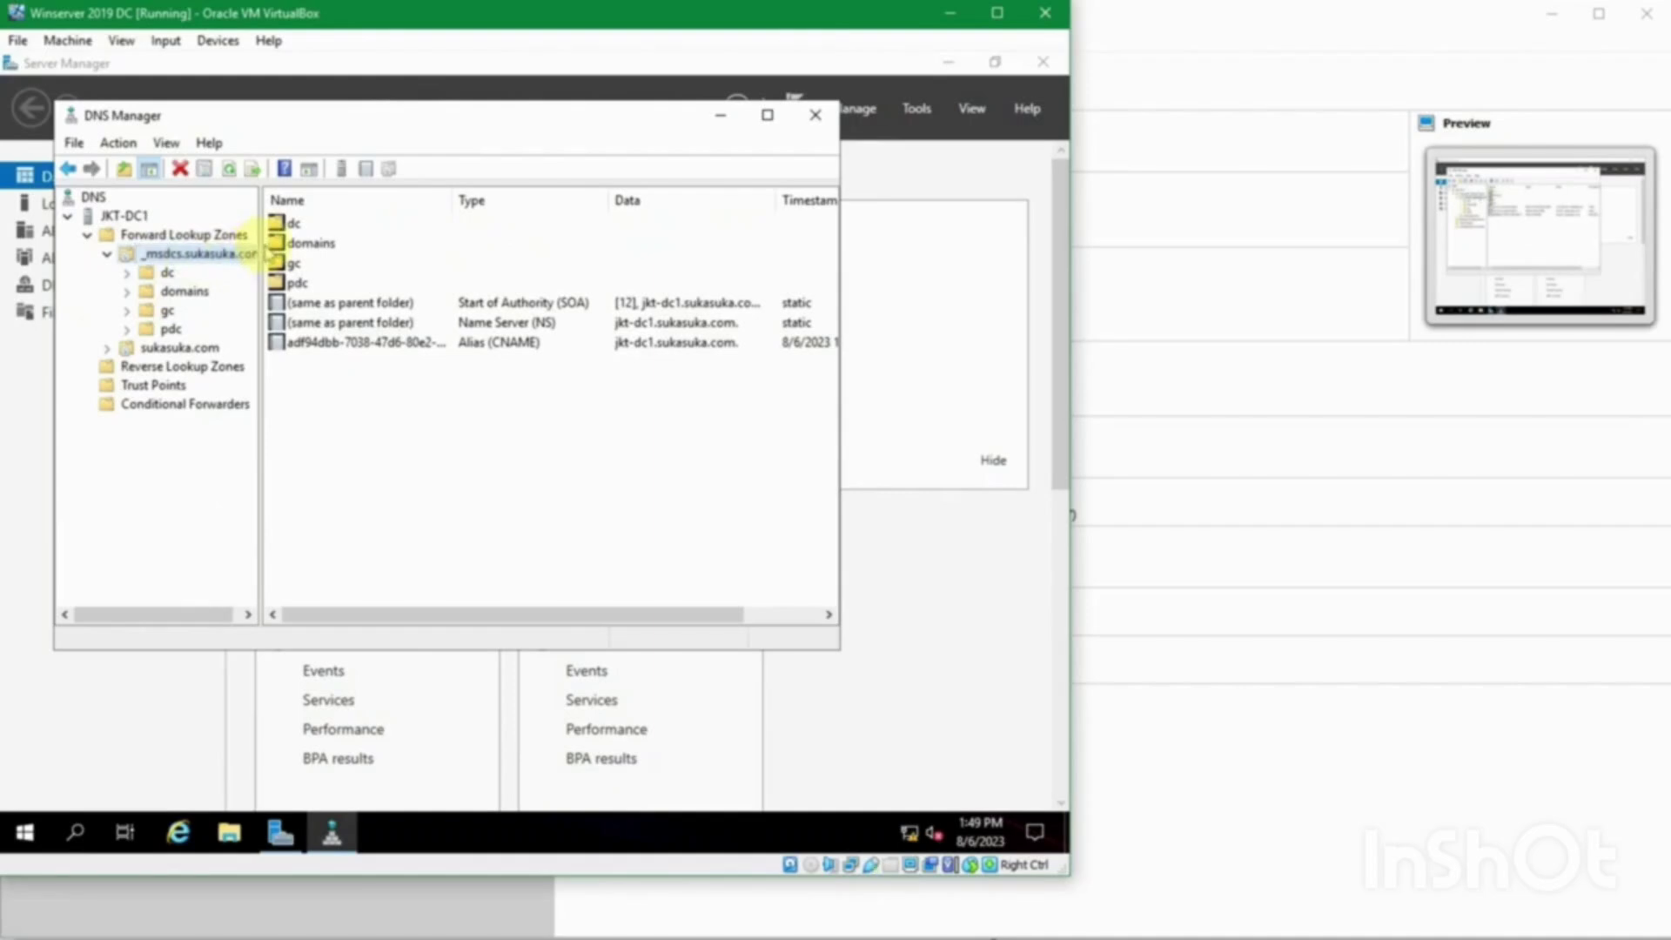
pyautogui.moveTo(264, 252); pyautogui.dragTo(281, 252)
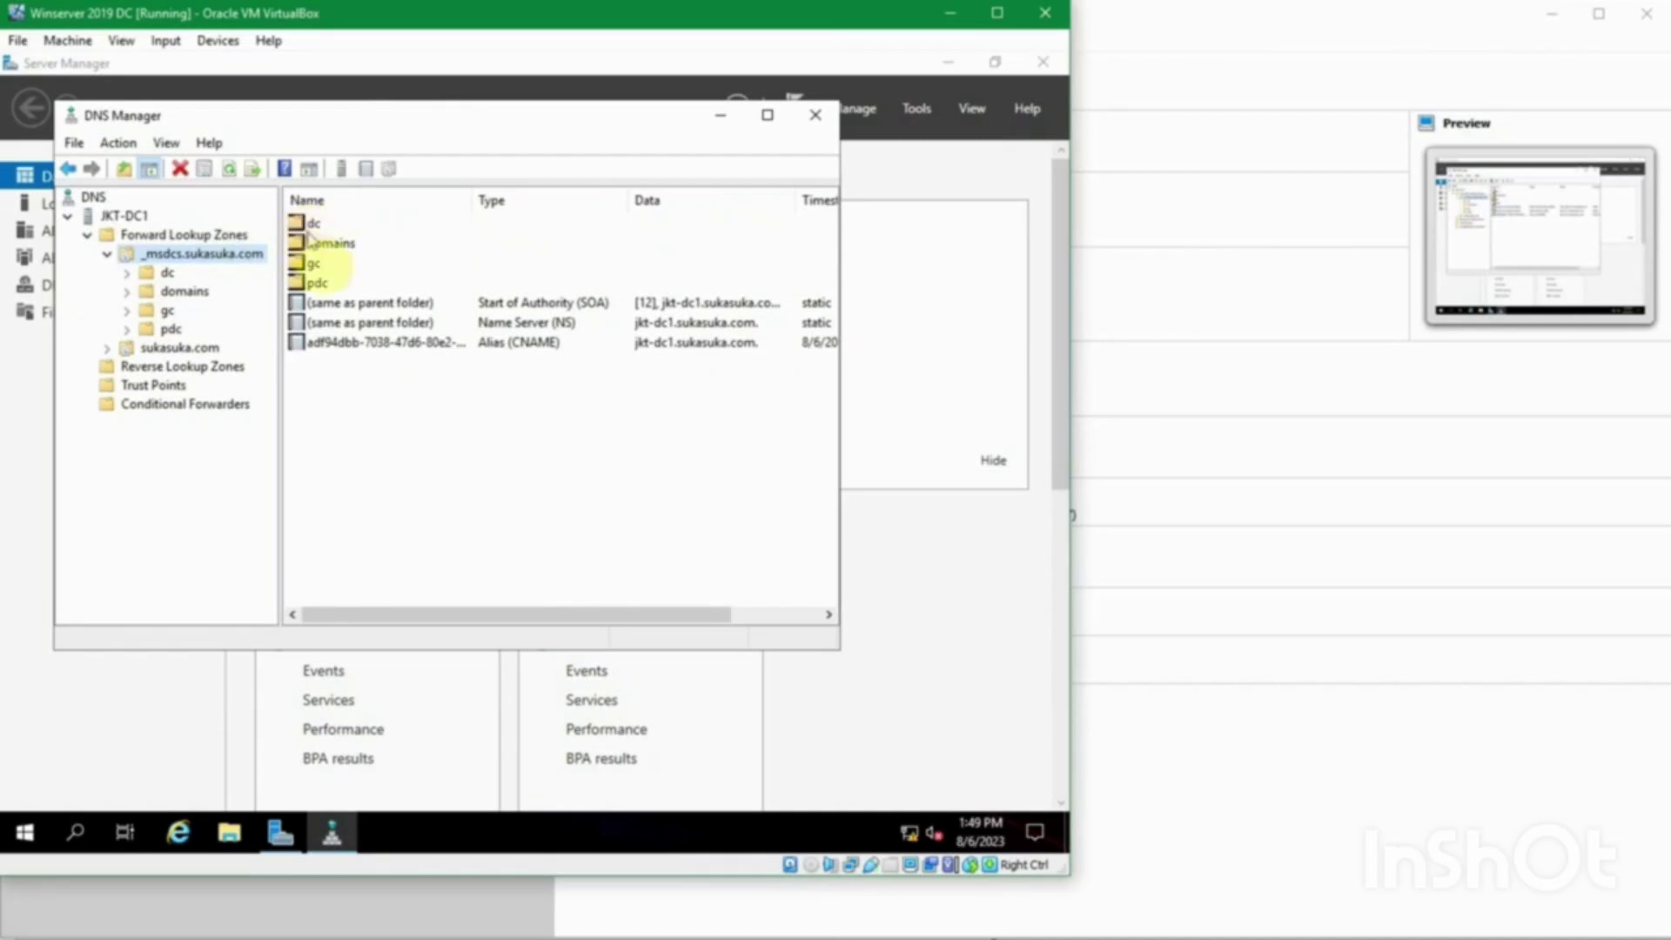
# Step: Inspect the SOA record and the dc folder's _sites and _tcp subfolders
pyautogui.click(348, 302)
pyautogui.click(335, 224)
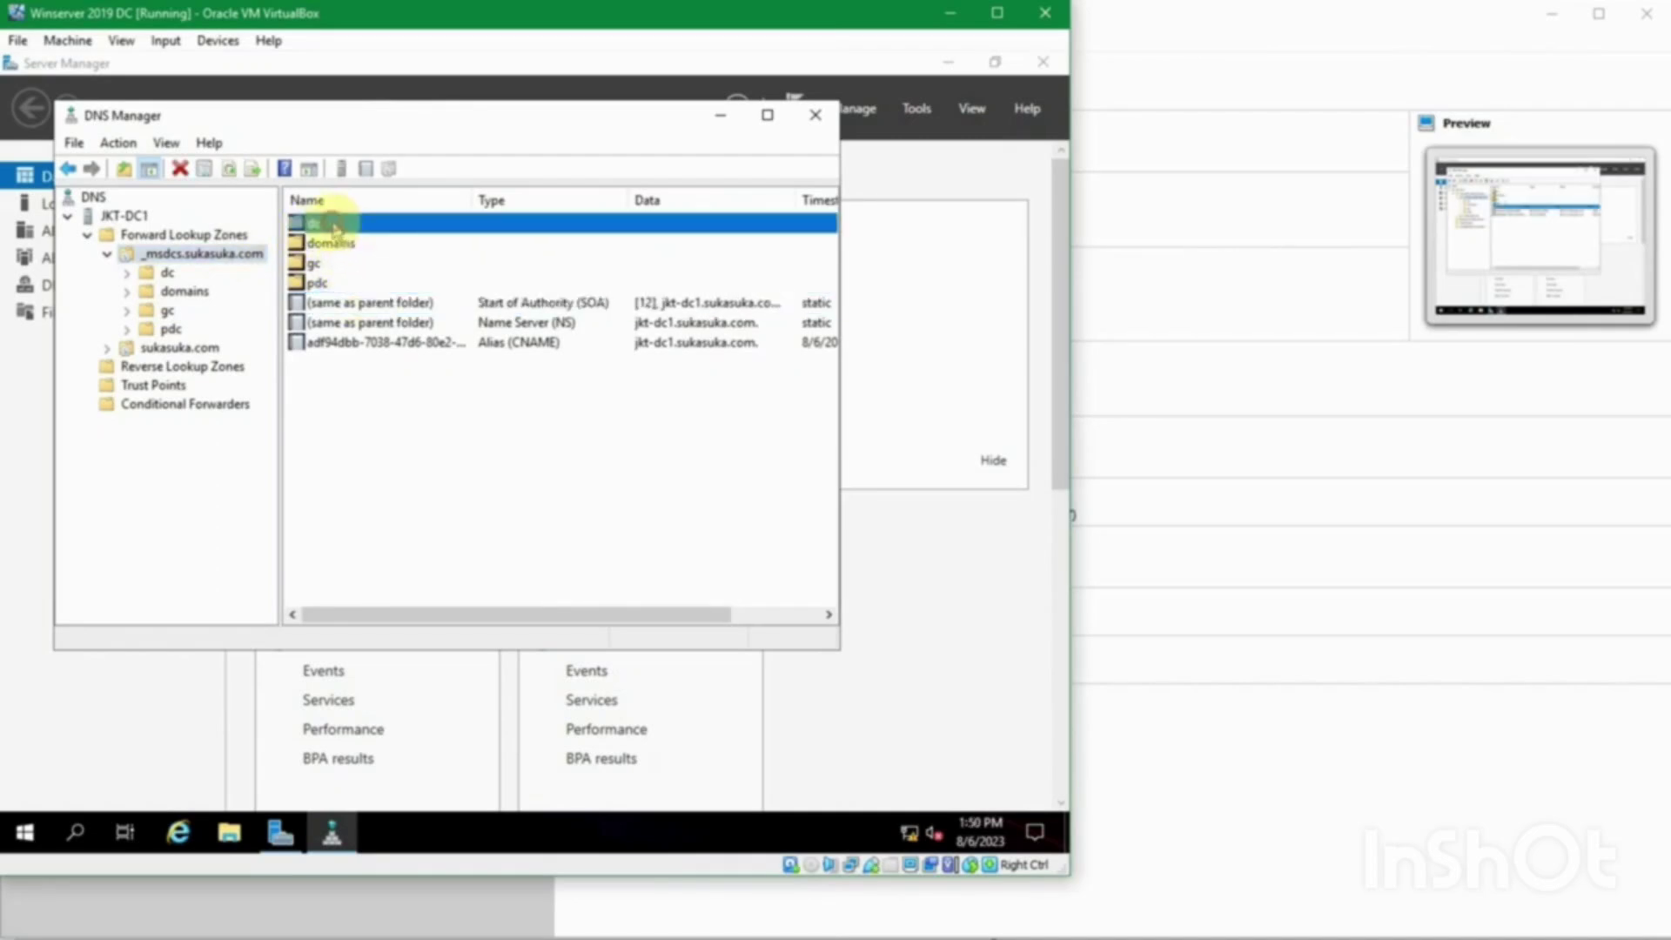
pyautogui.doubleClick(335, 228)
pyautogui.click(330, 223)
pyautogui.click(339, 242)
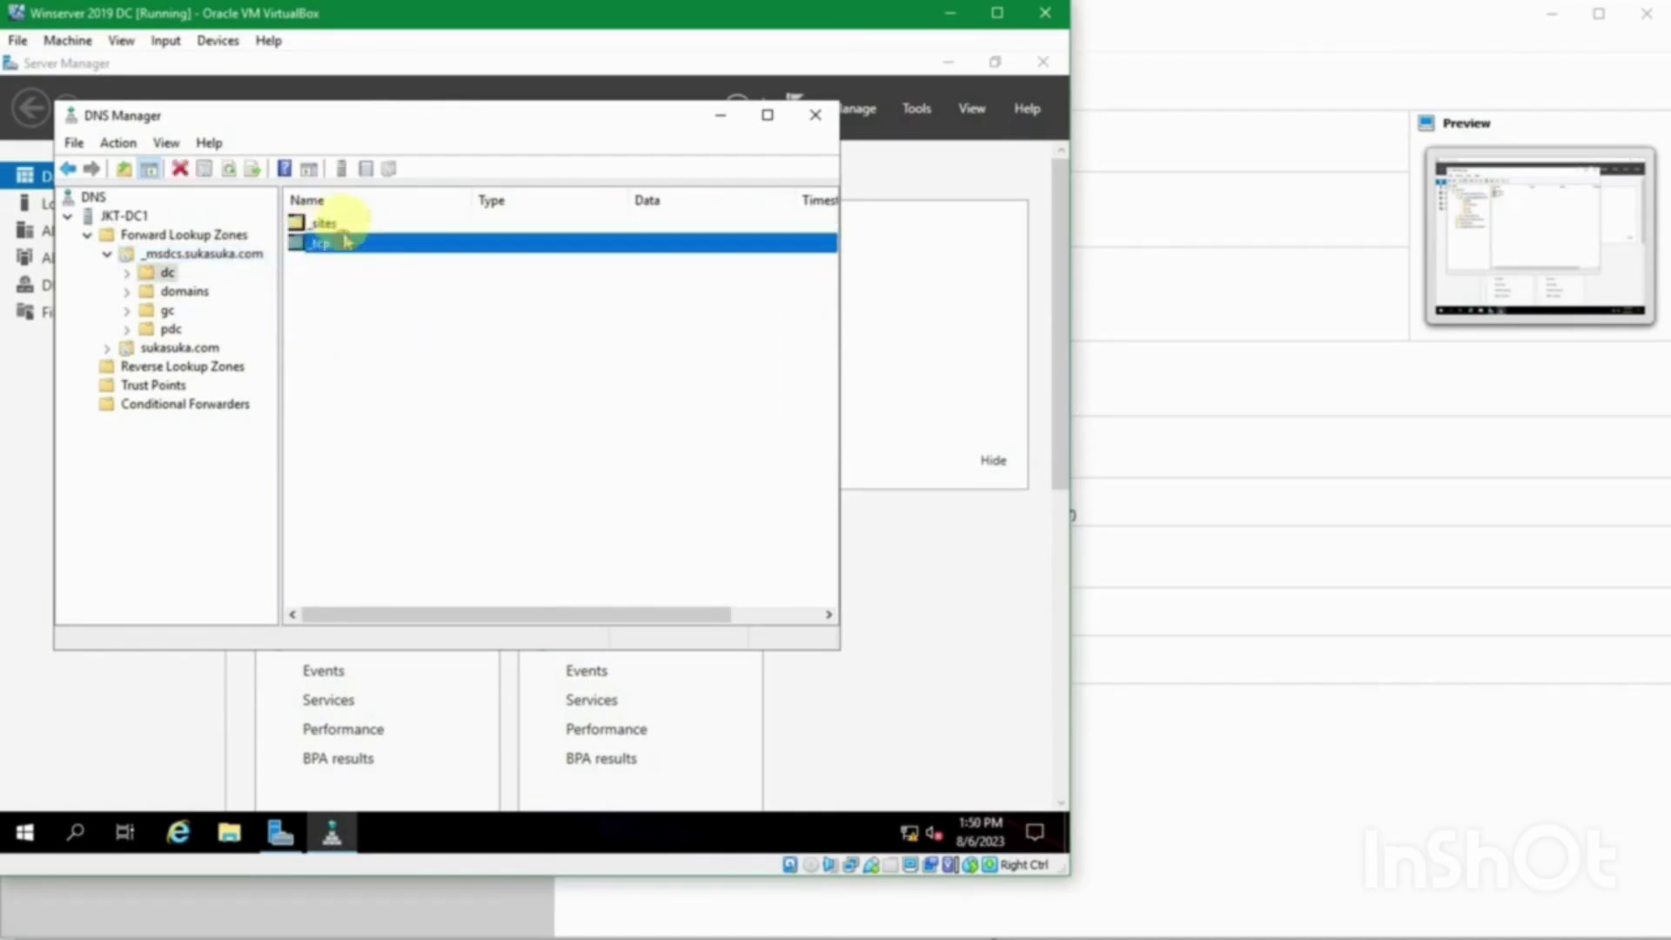
pyautogui.click(166, 273)
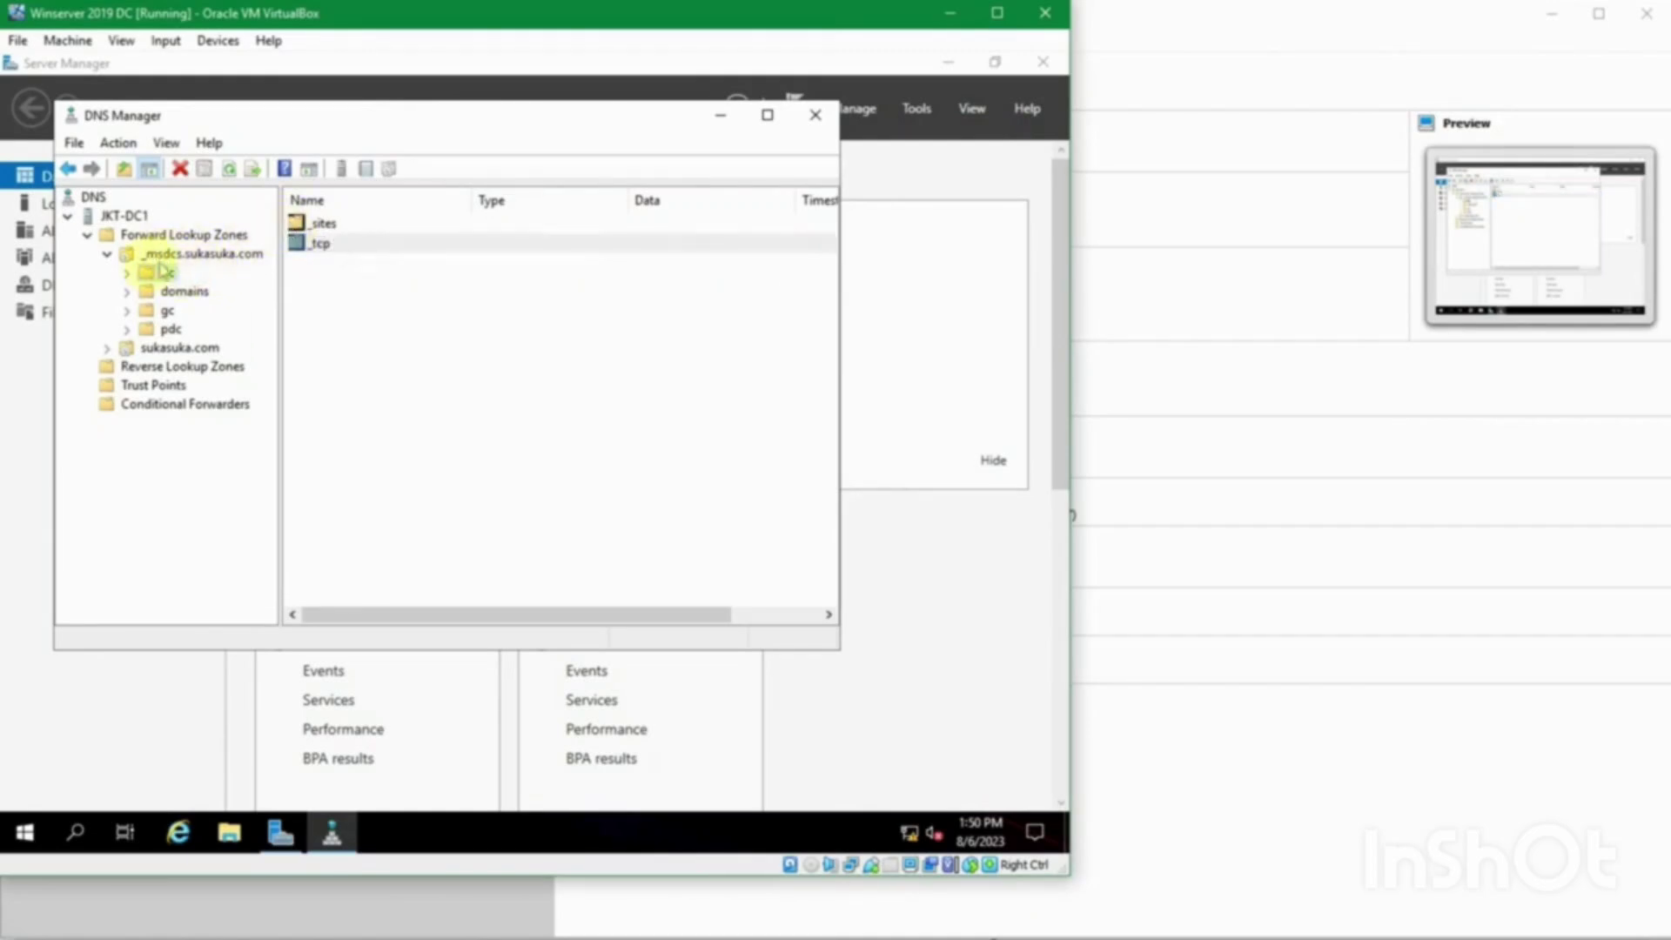
pyautogui.click(131, 272)
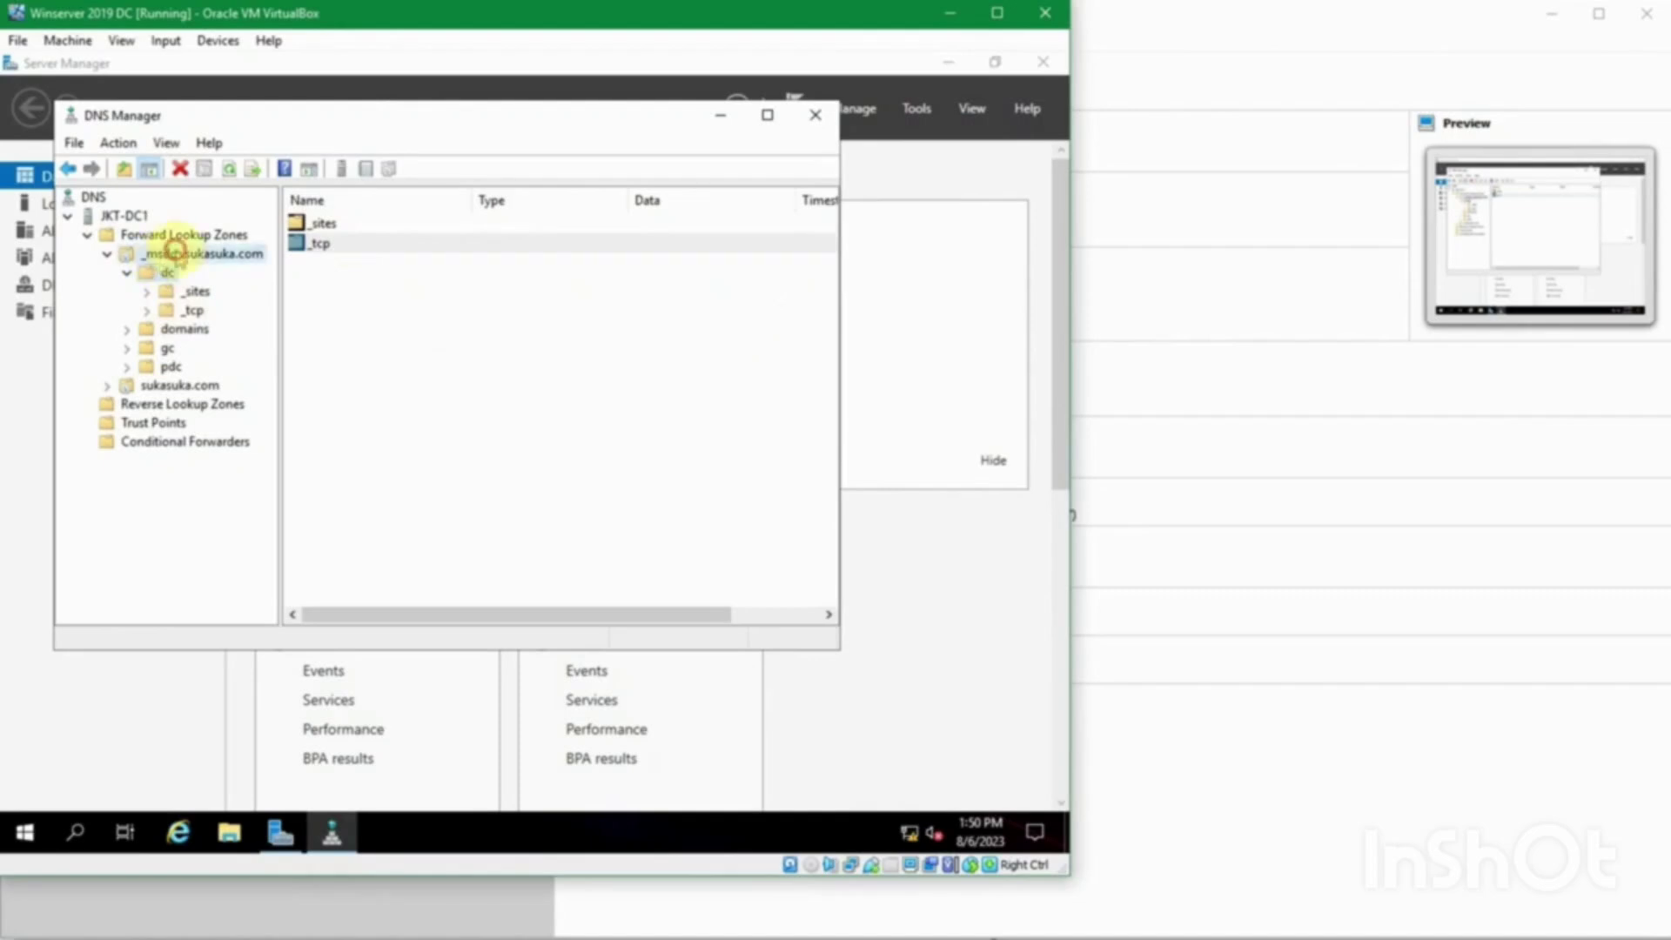
pyautogui.click(174, 252)
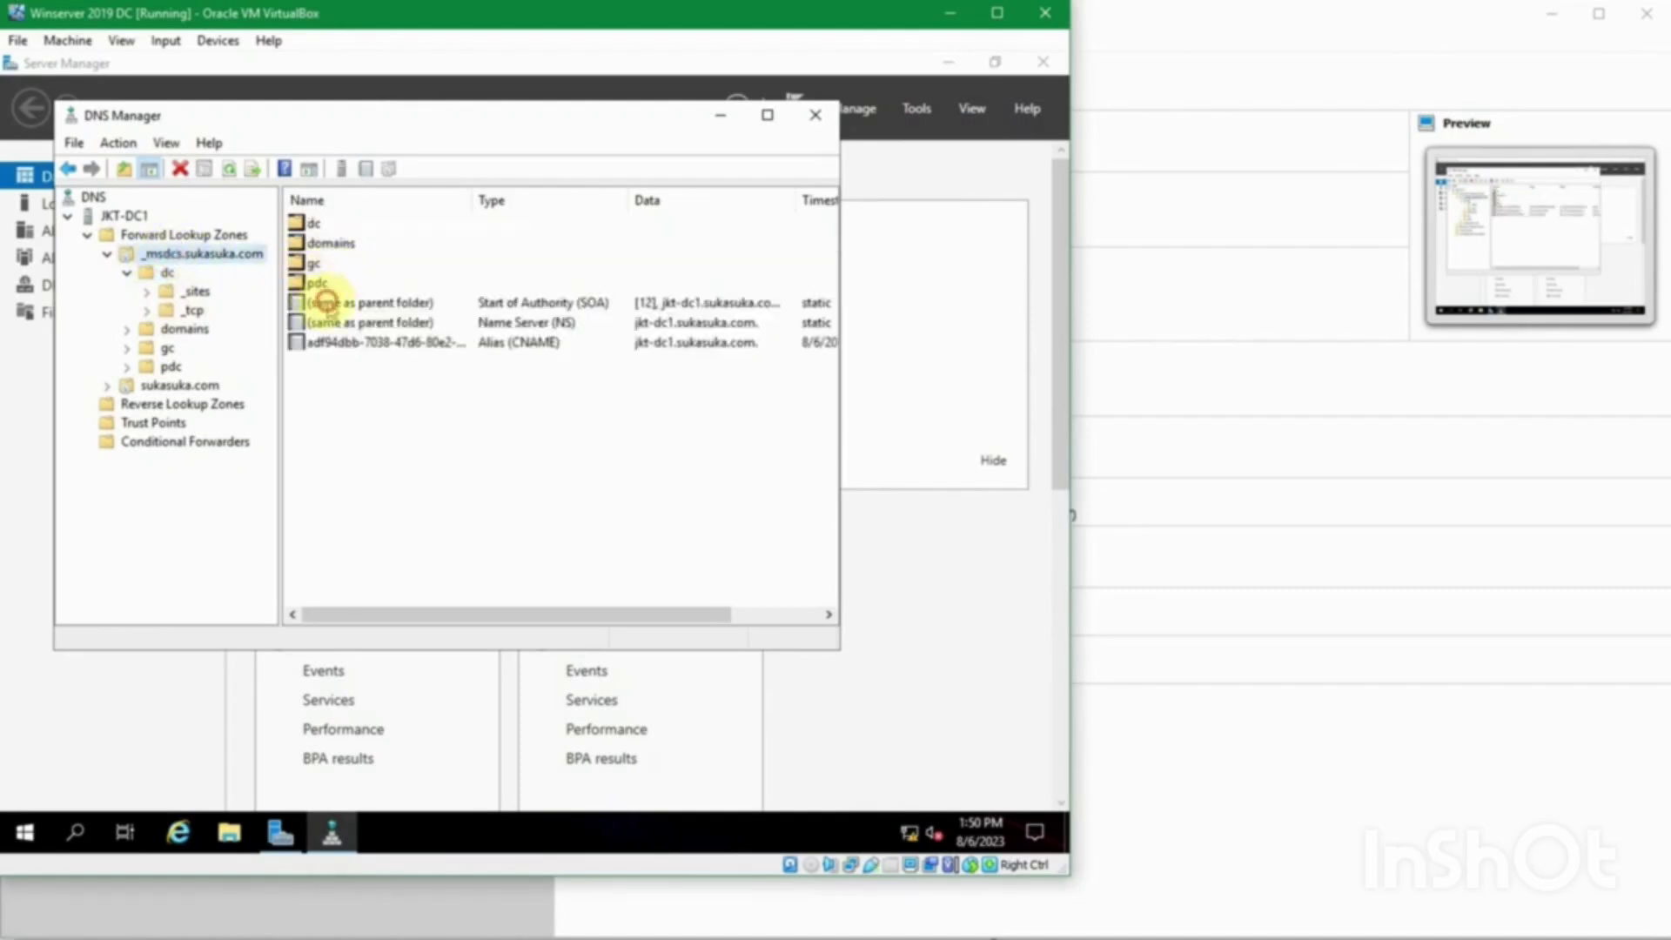
# Step: Check _msdcs.sukasuka.com's SOA, Name Server and Alias (CNAME) records
pyautogui.click(326, 302)
pyautogui.click(329, 322)
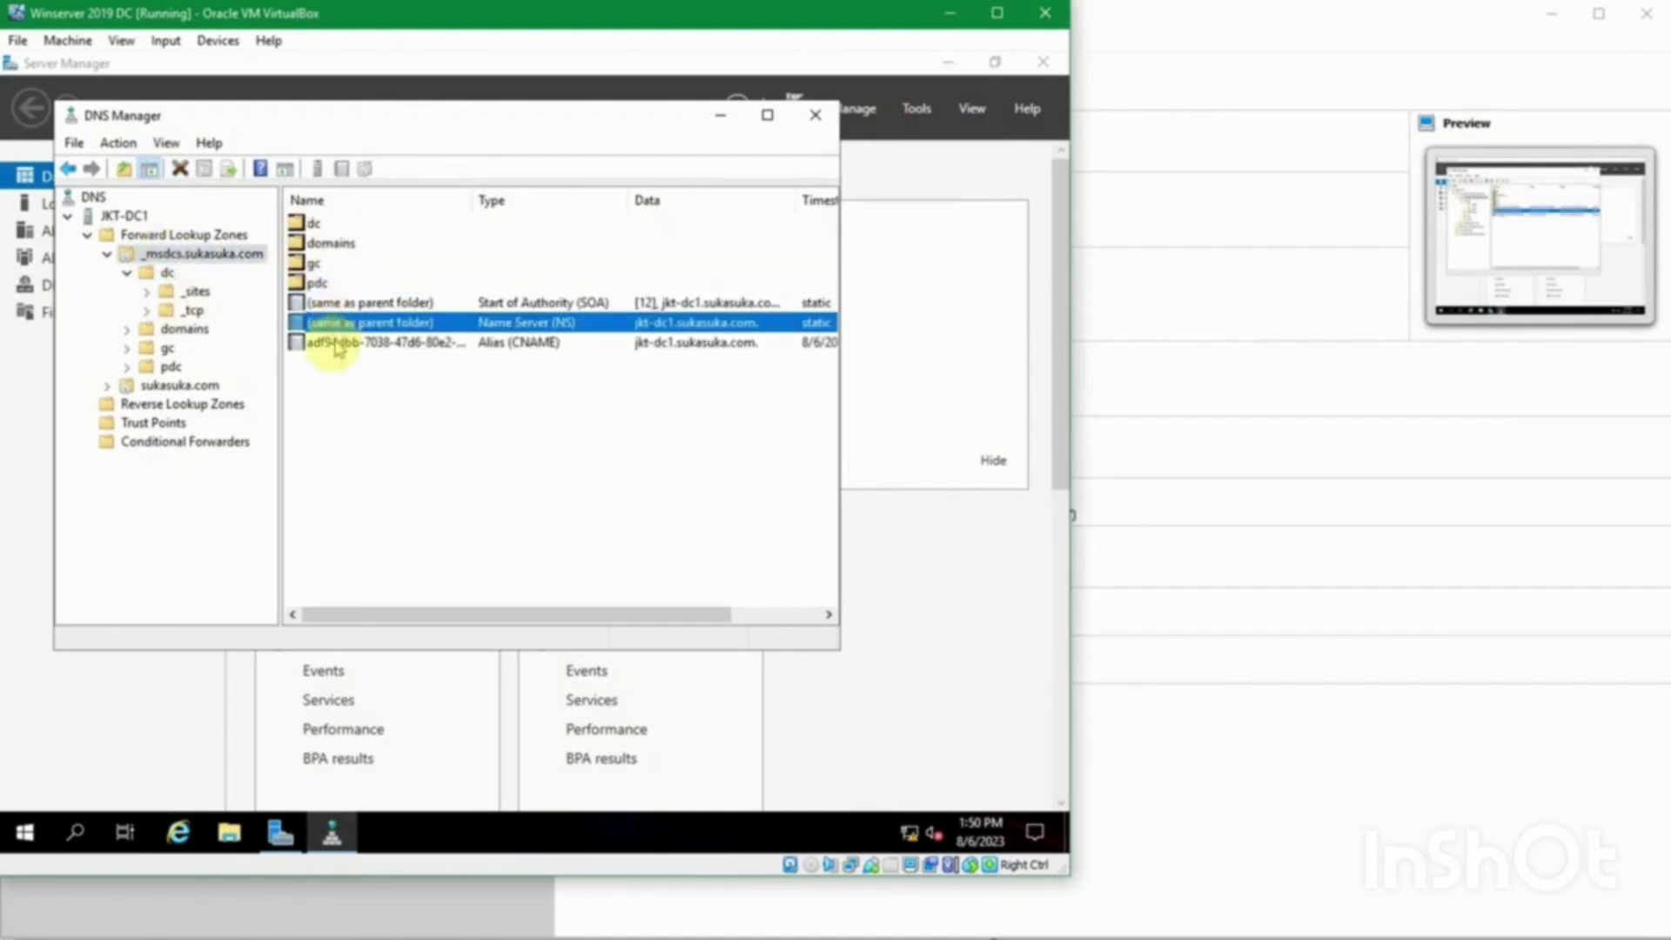
pyautogui.click(338, 344)
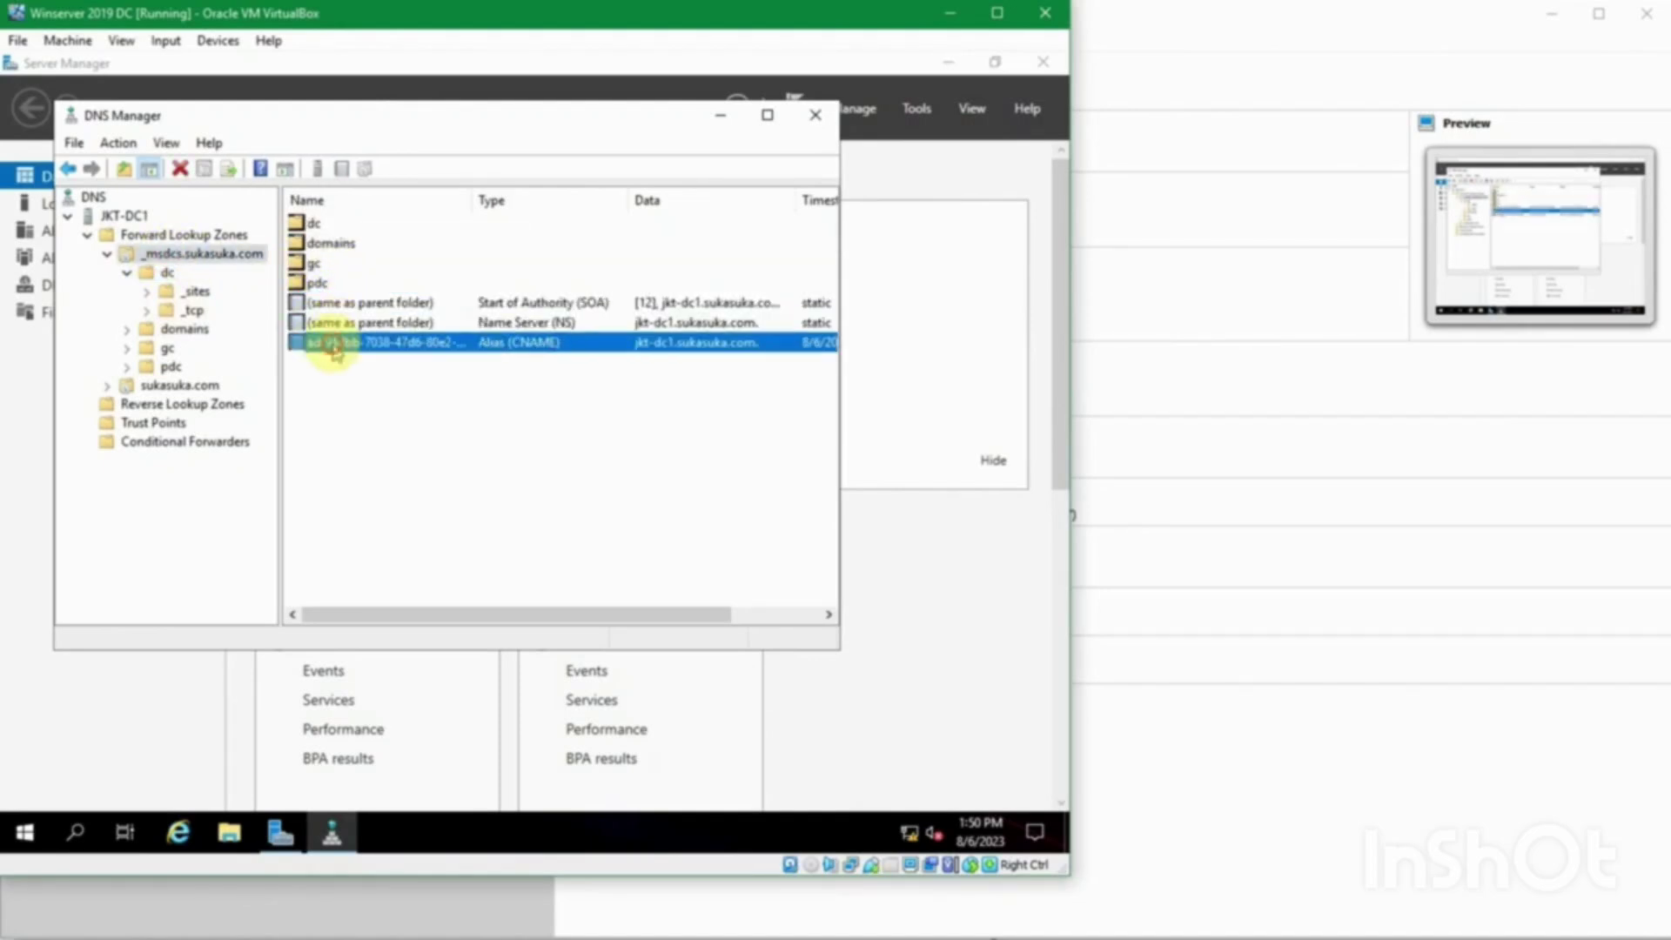
pyautogui.doubleClick(137, 387)
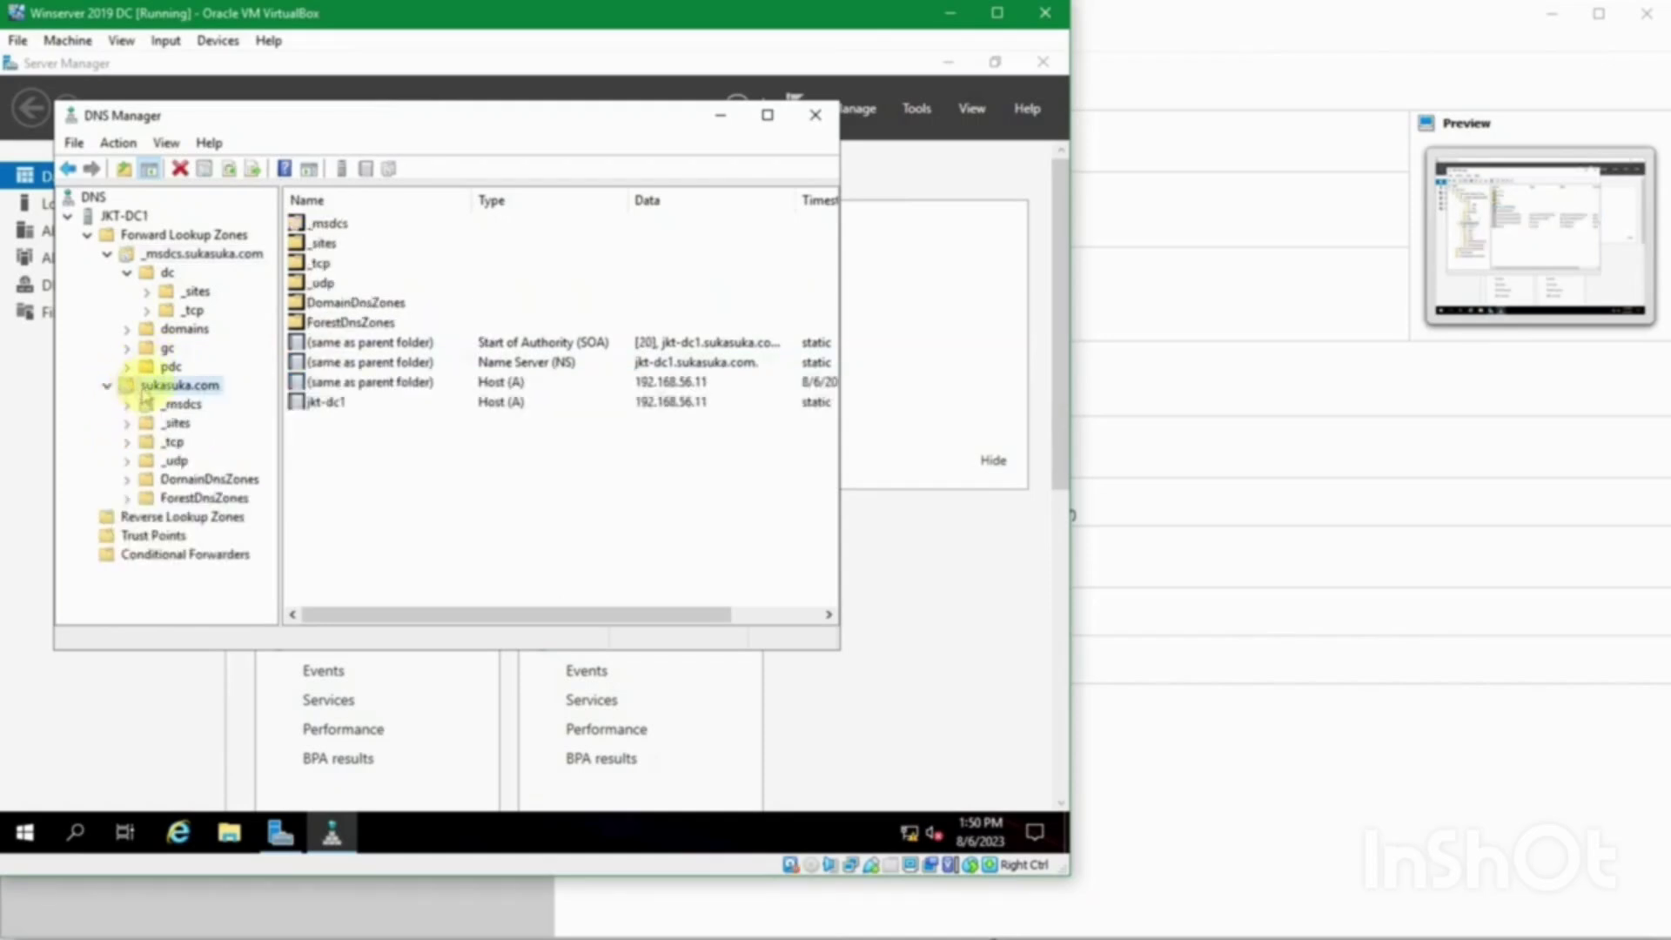
# Step: Inspect sukasuka.com's jkt-dc1 Host (A) 192.168.56.11 record, _udp and DomainDnsZones folders
pyautogui.click(107, 255)
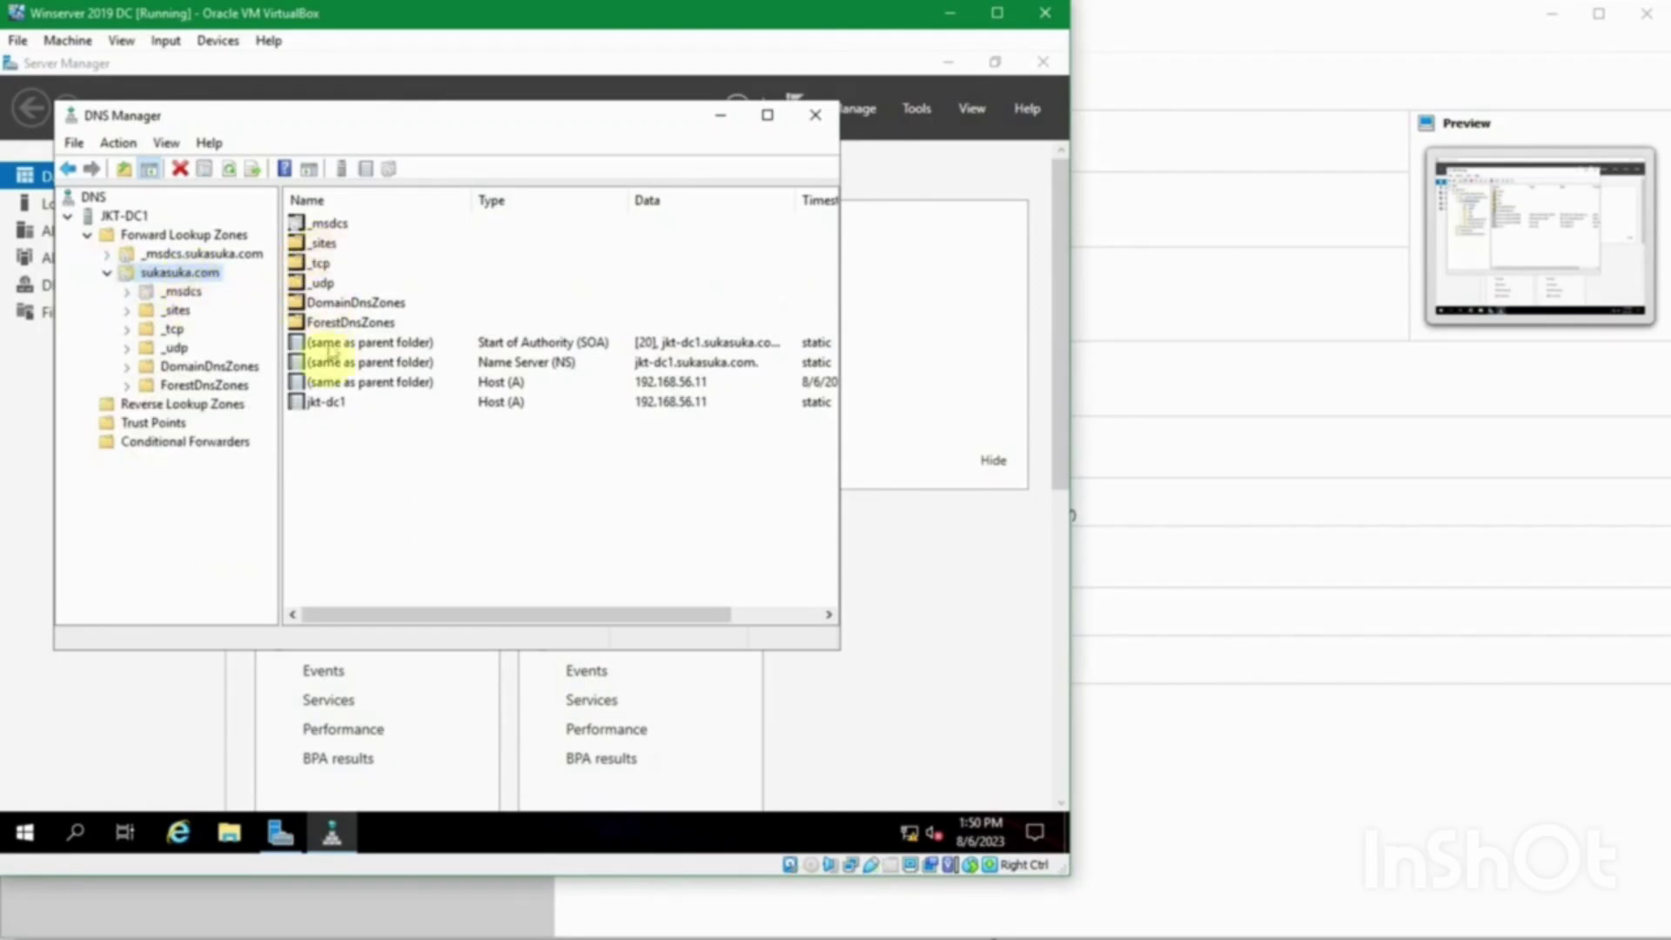
pyautogui.click(327, 400)
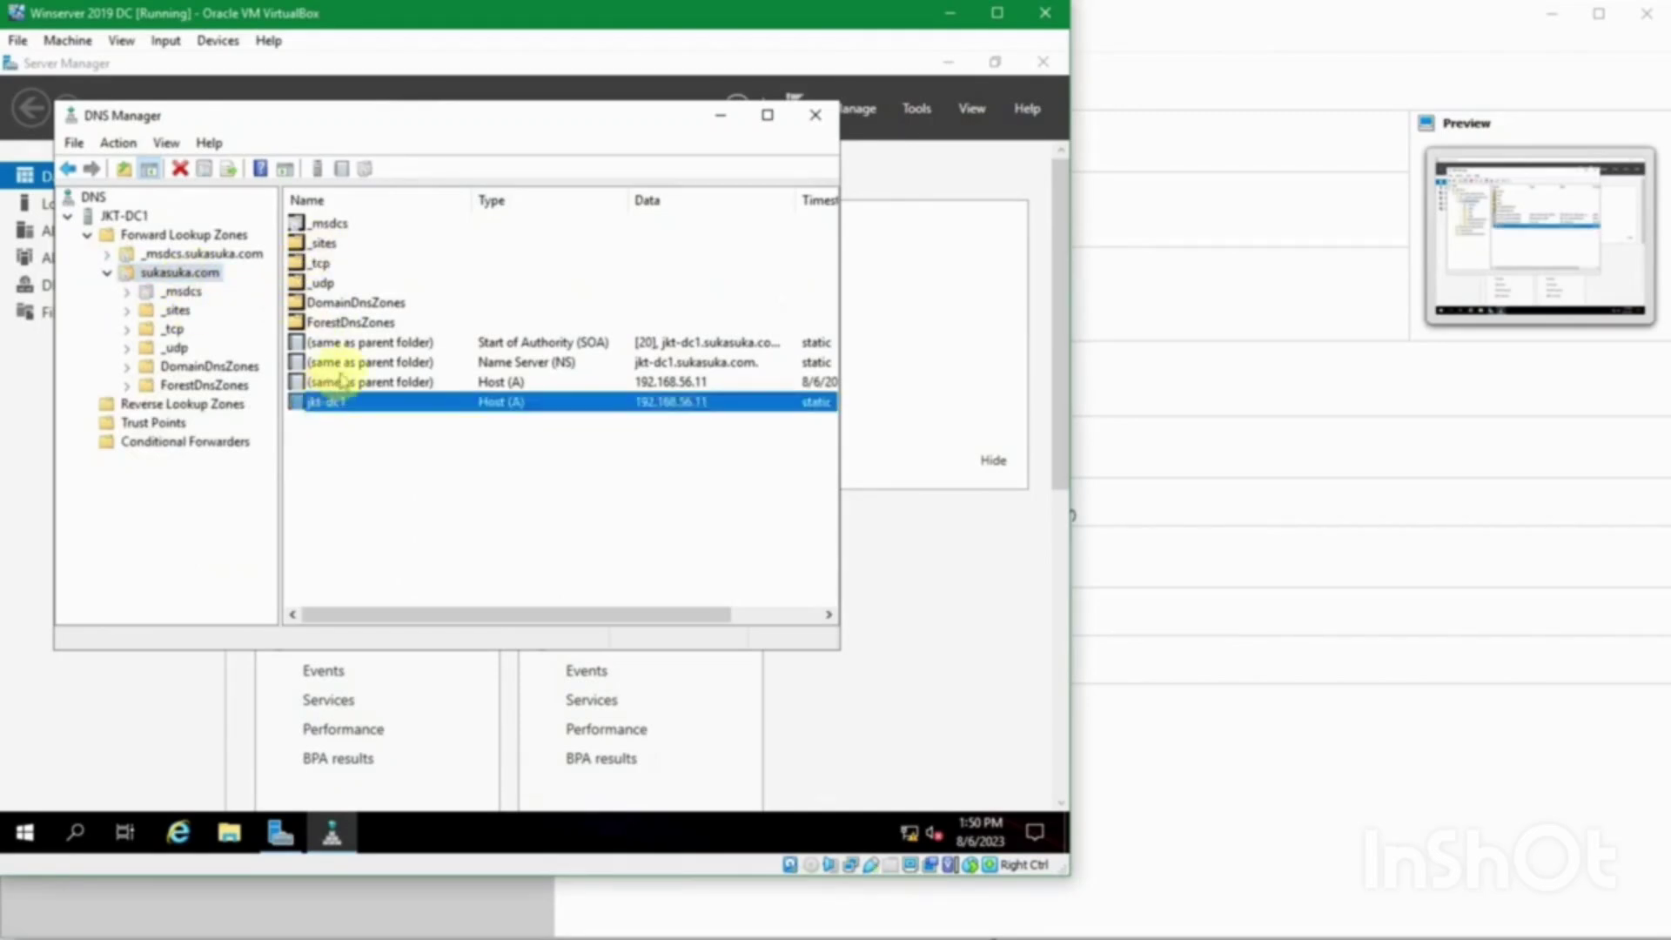
pyautogui.click(339, 383)
pyautogui.click(340, 304)
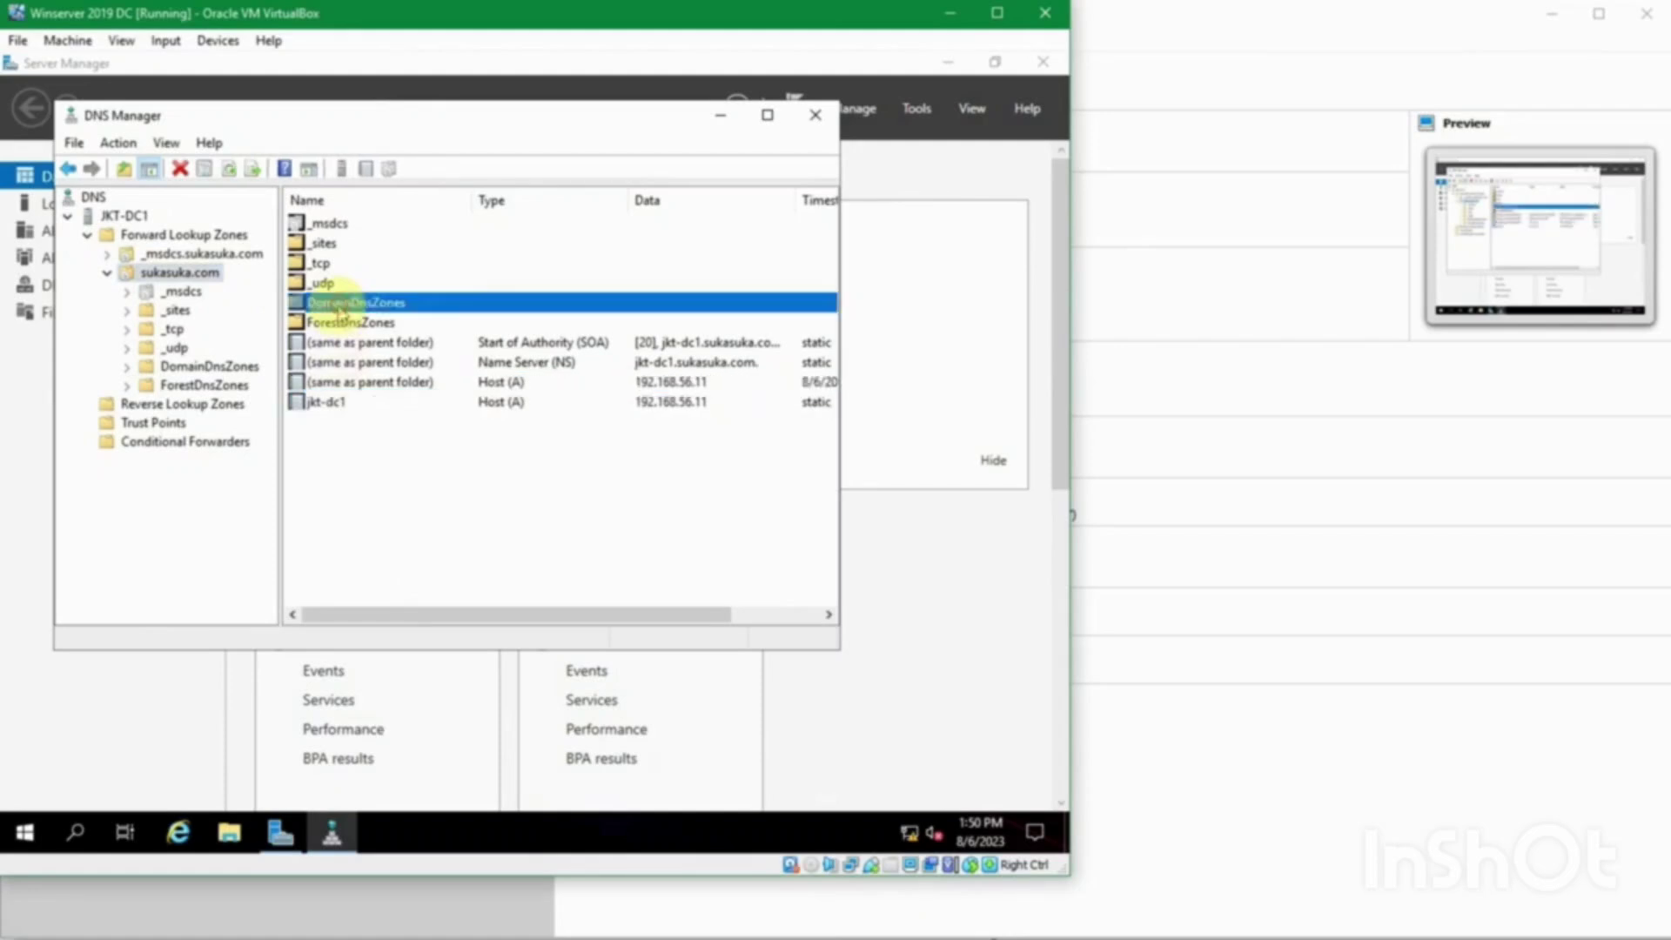
pyautogui.click(337, 283)
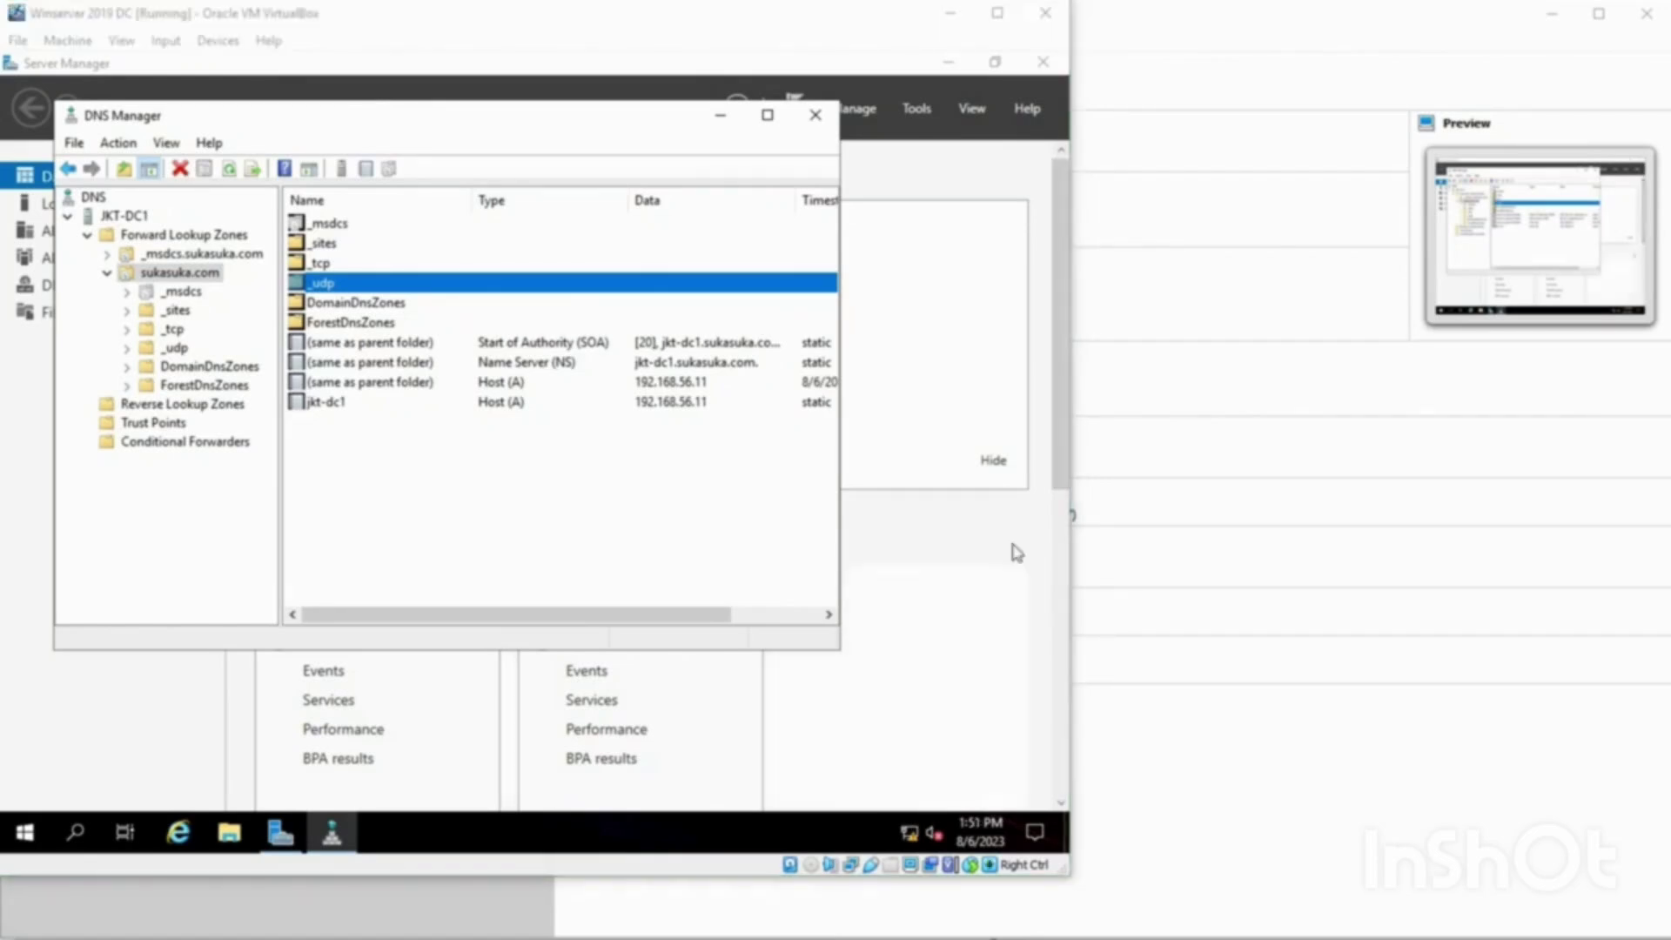
pyautogui.click(162, 276)
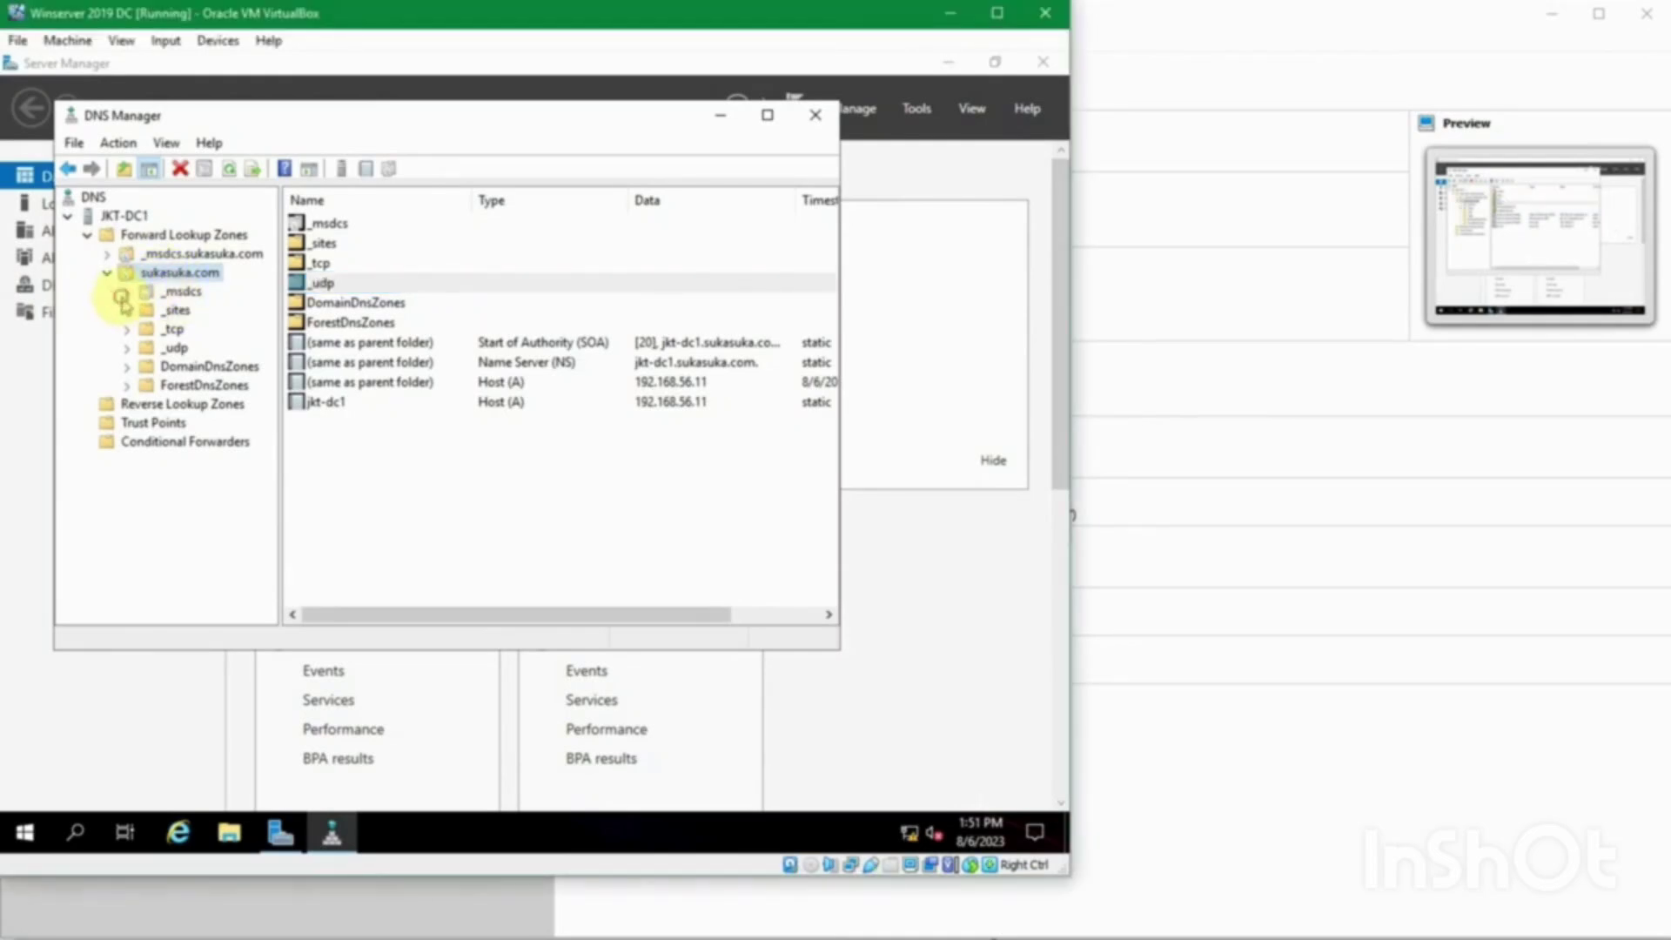
pyautogui.click(130, 364)
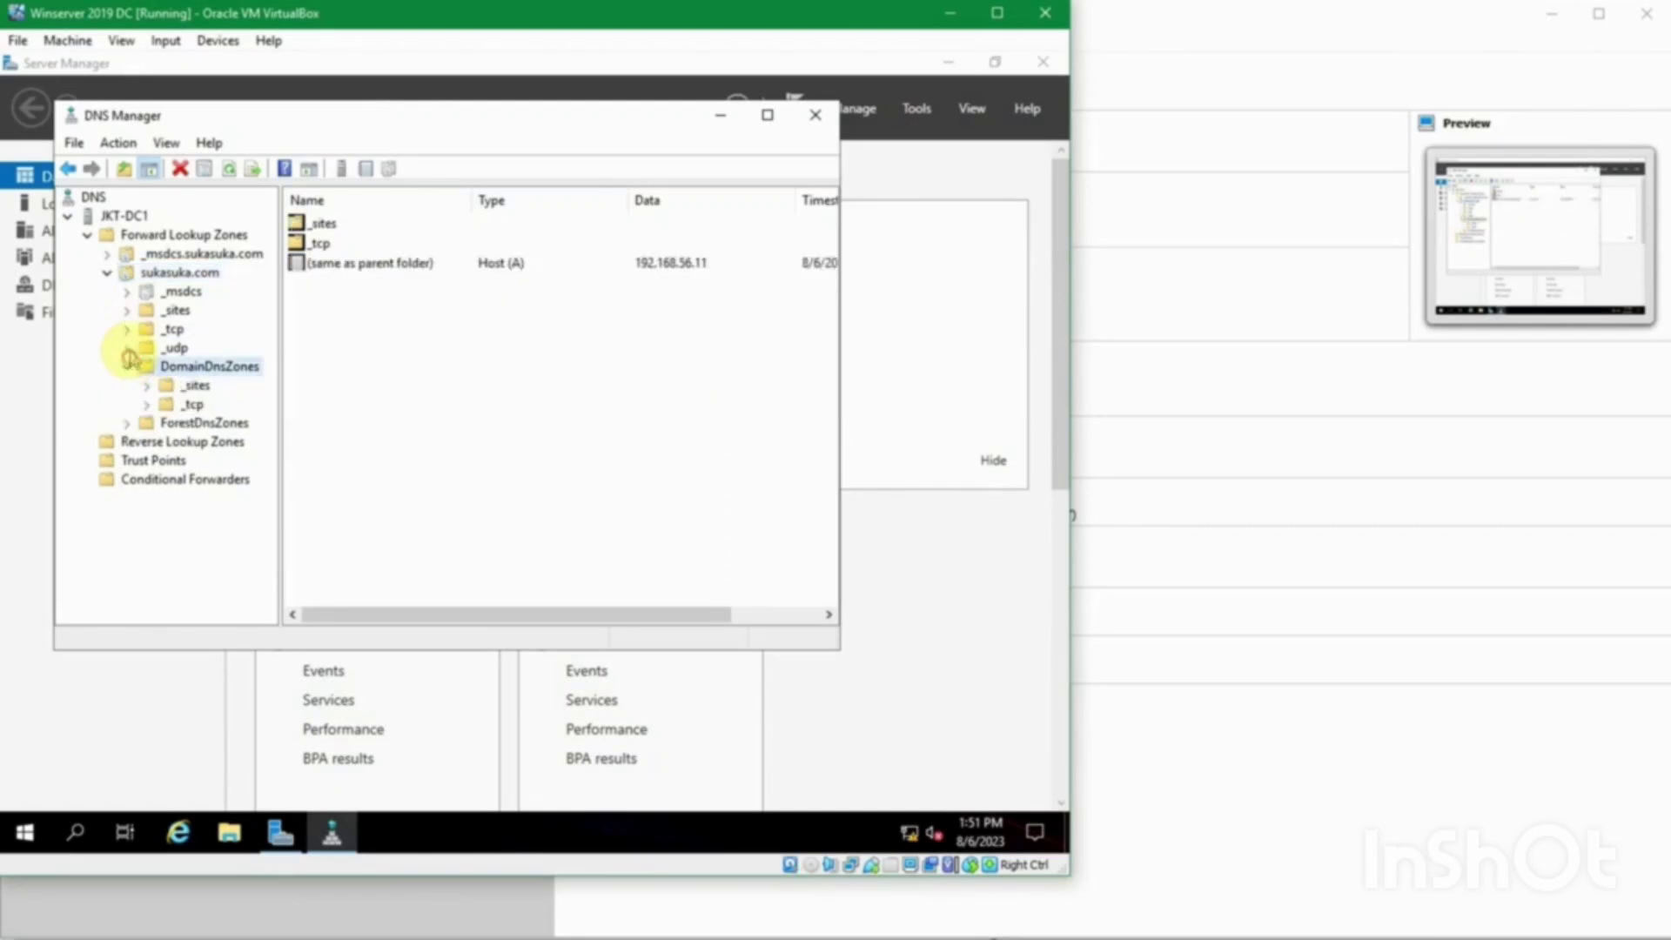
pyautogui.click(129, 366)
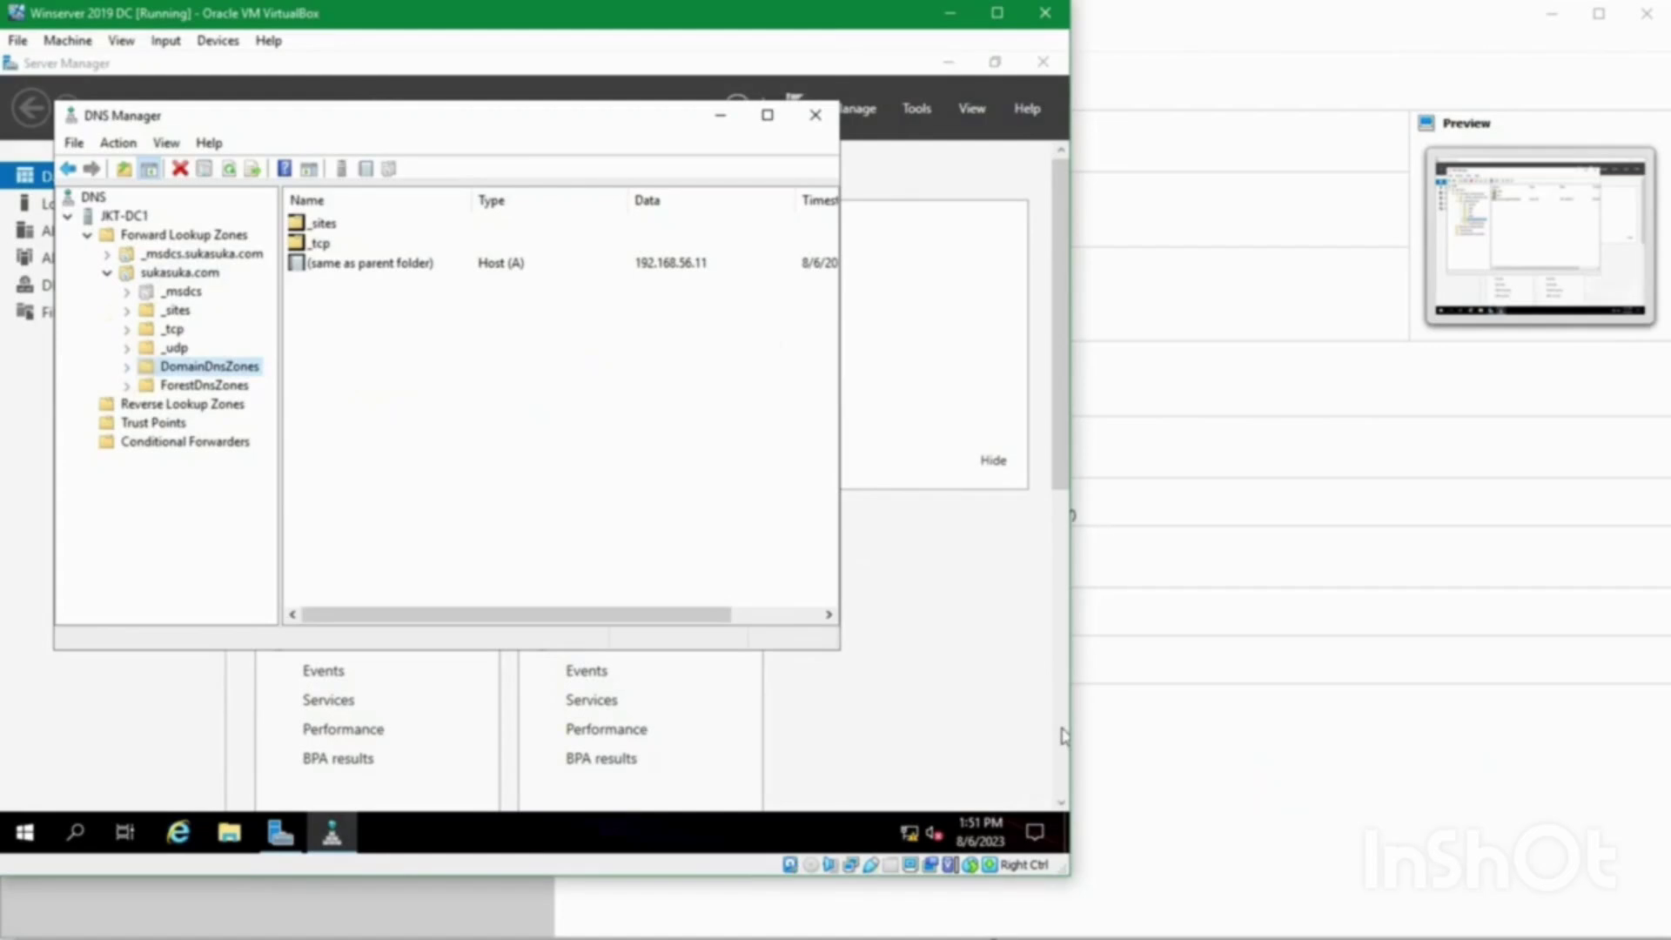
# Step: Close DNS Manager and scroll the Dashboard showing 3 roles including AD DS and DNS
pyautogui.click(814, 115)
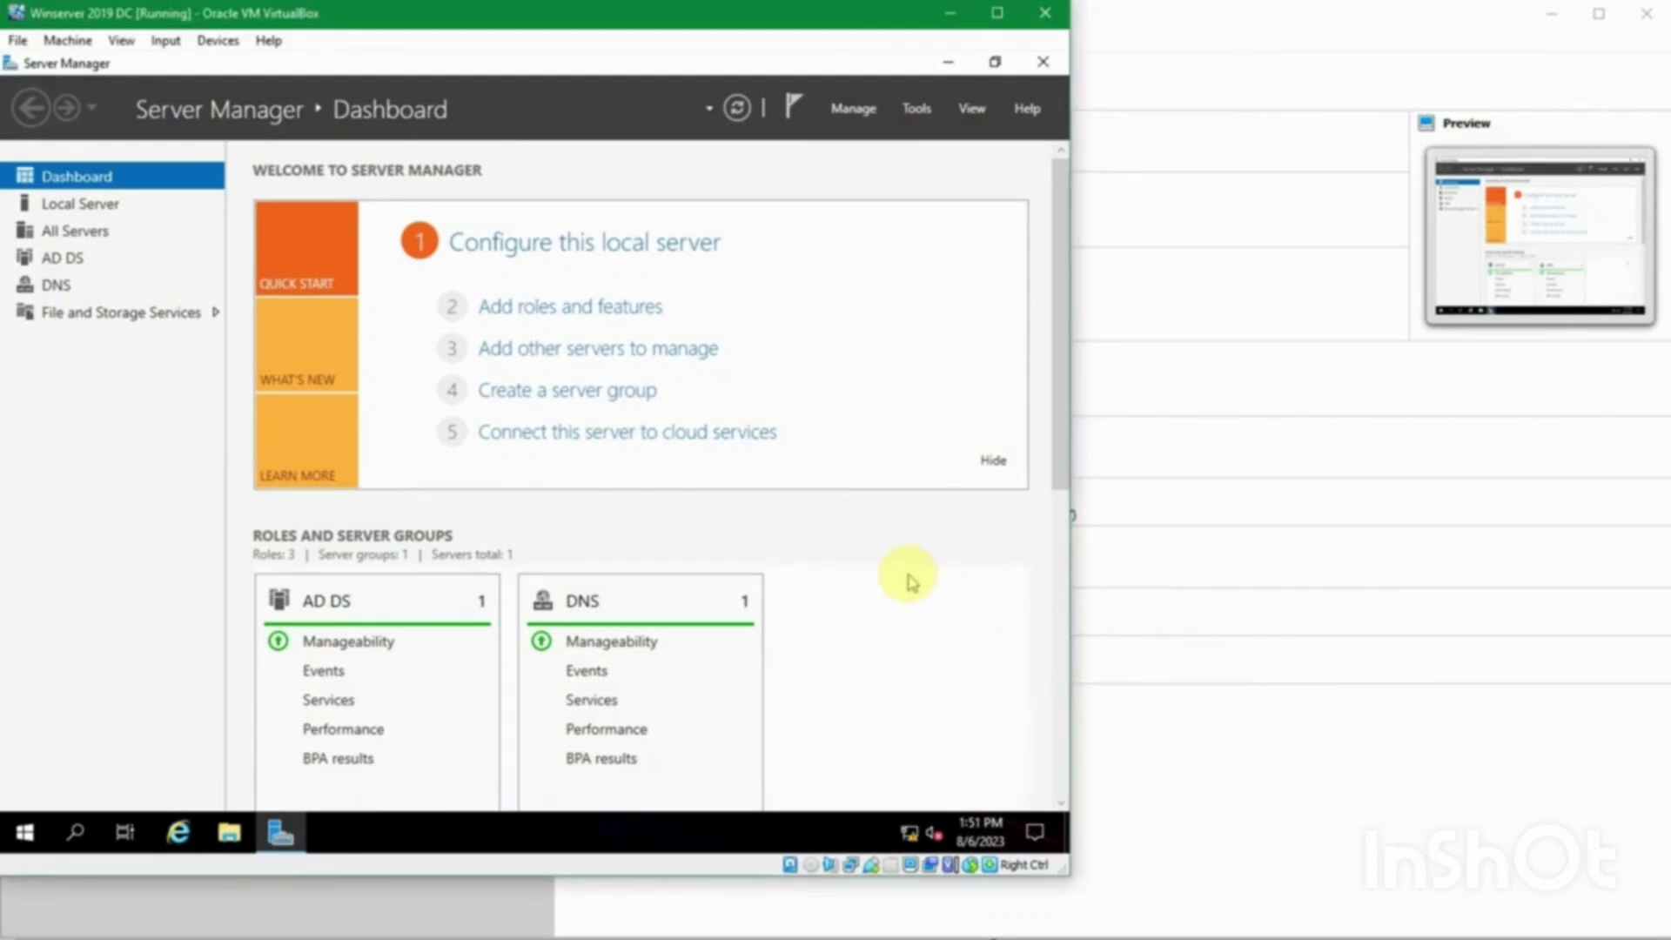
pyautogui.scroll(-8, 910, 581)
pyautogui.scroll(7, 909, 582)
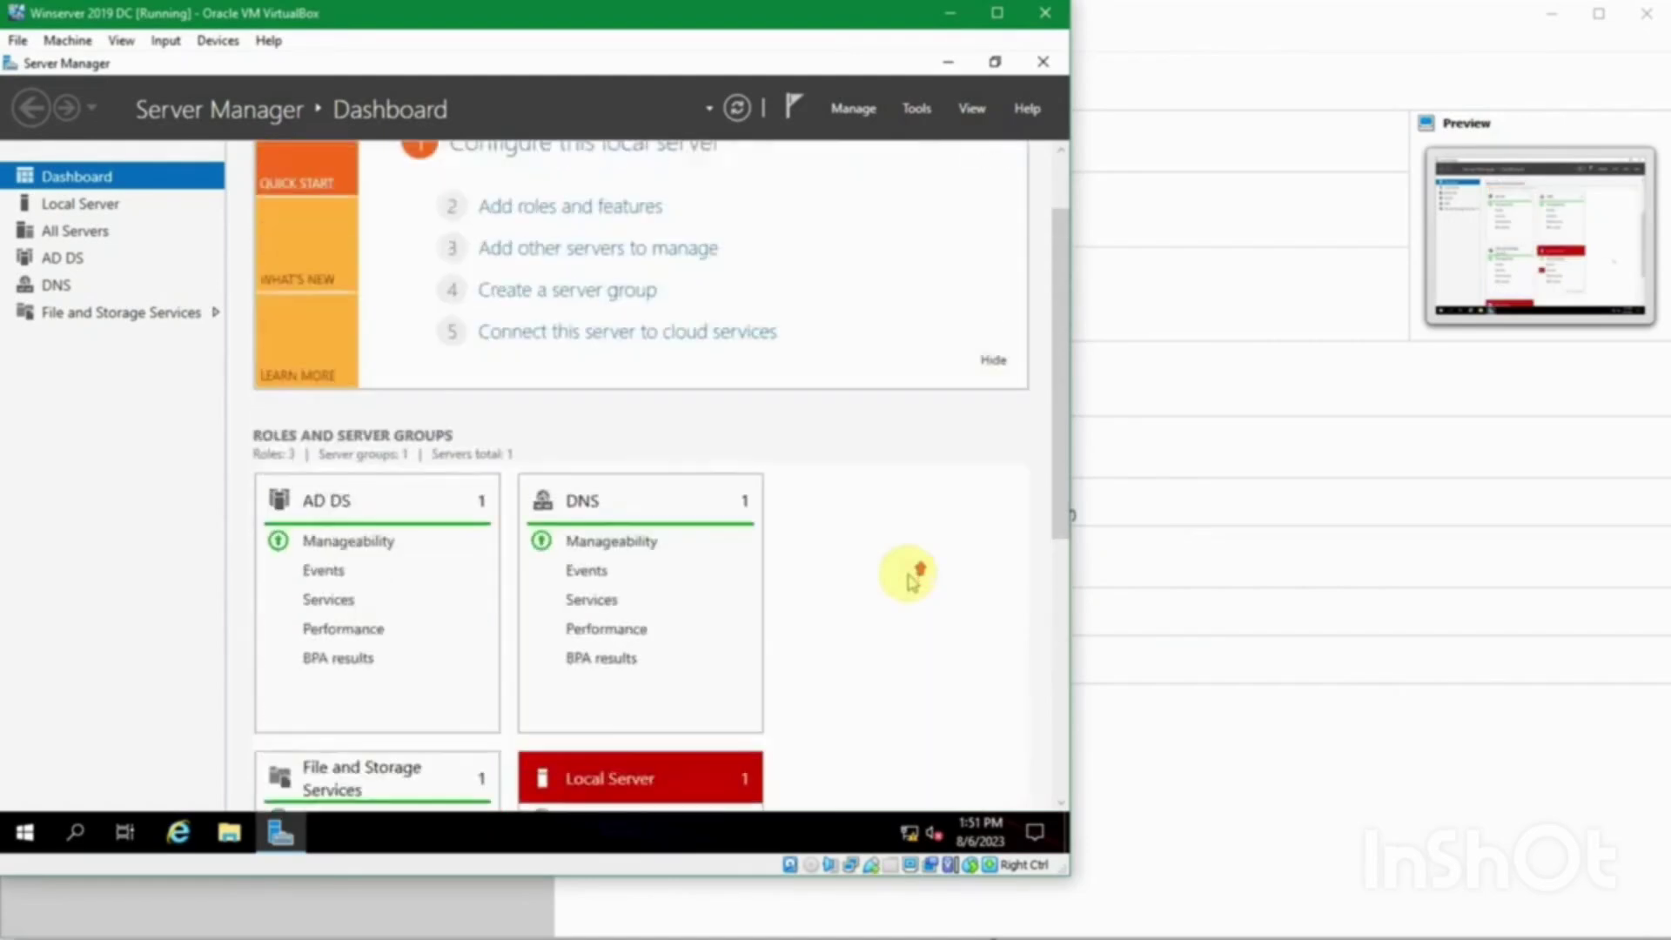
pyautogui.scroll(1, 914, 578)
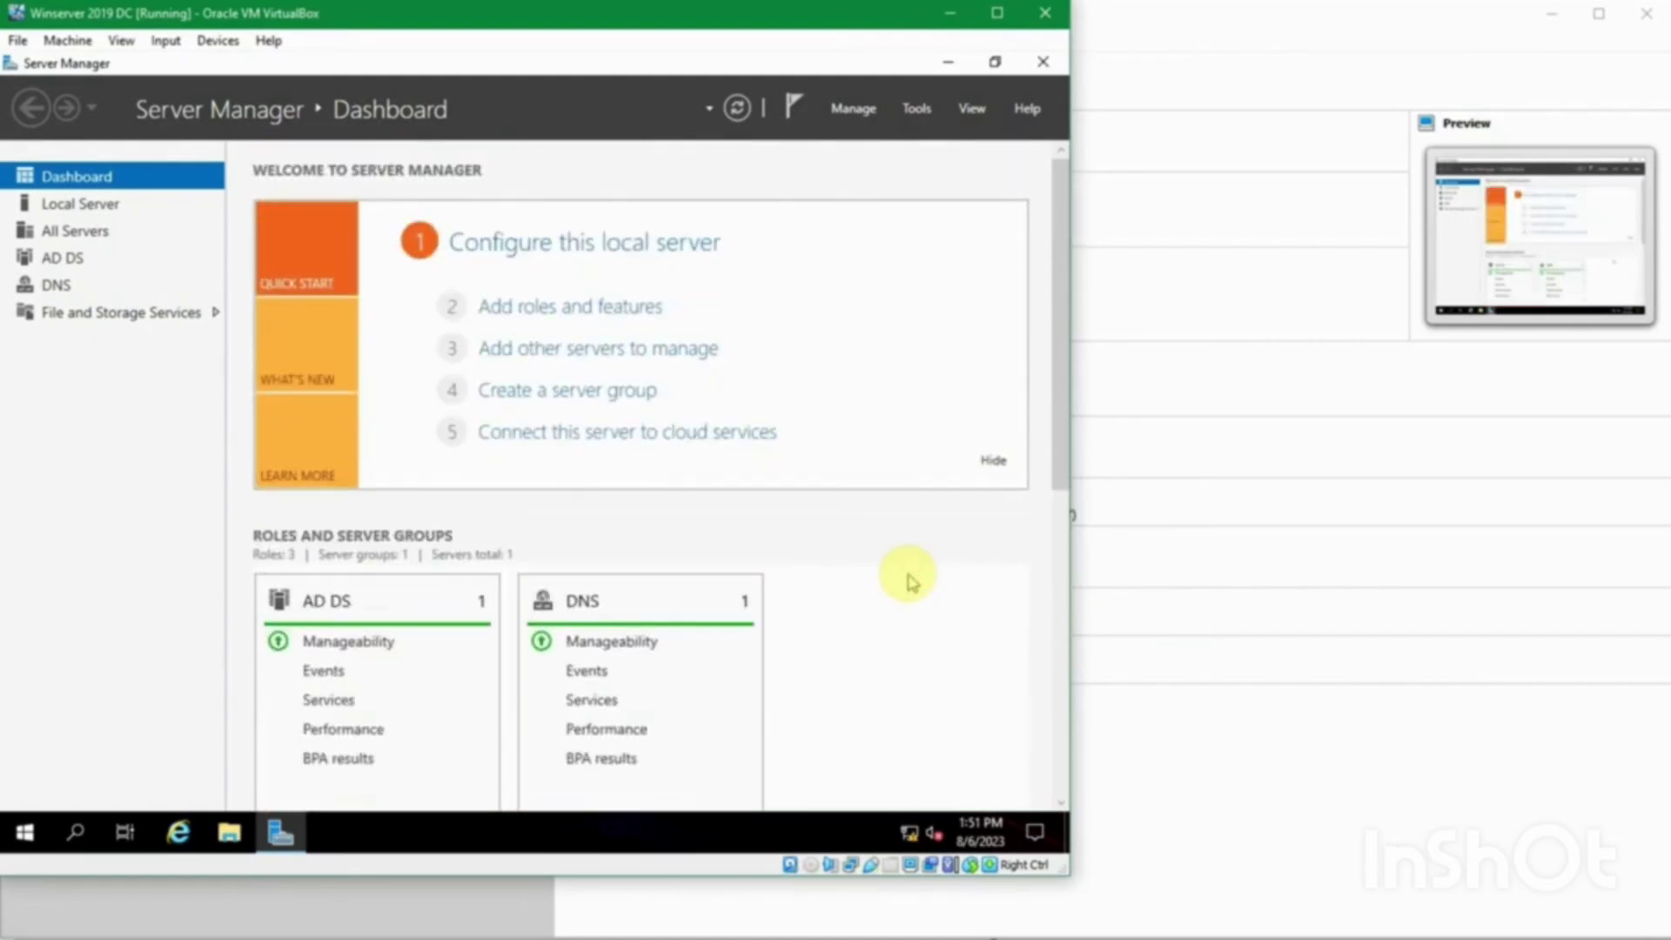